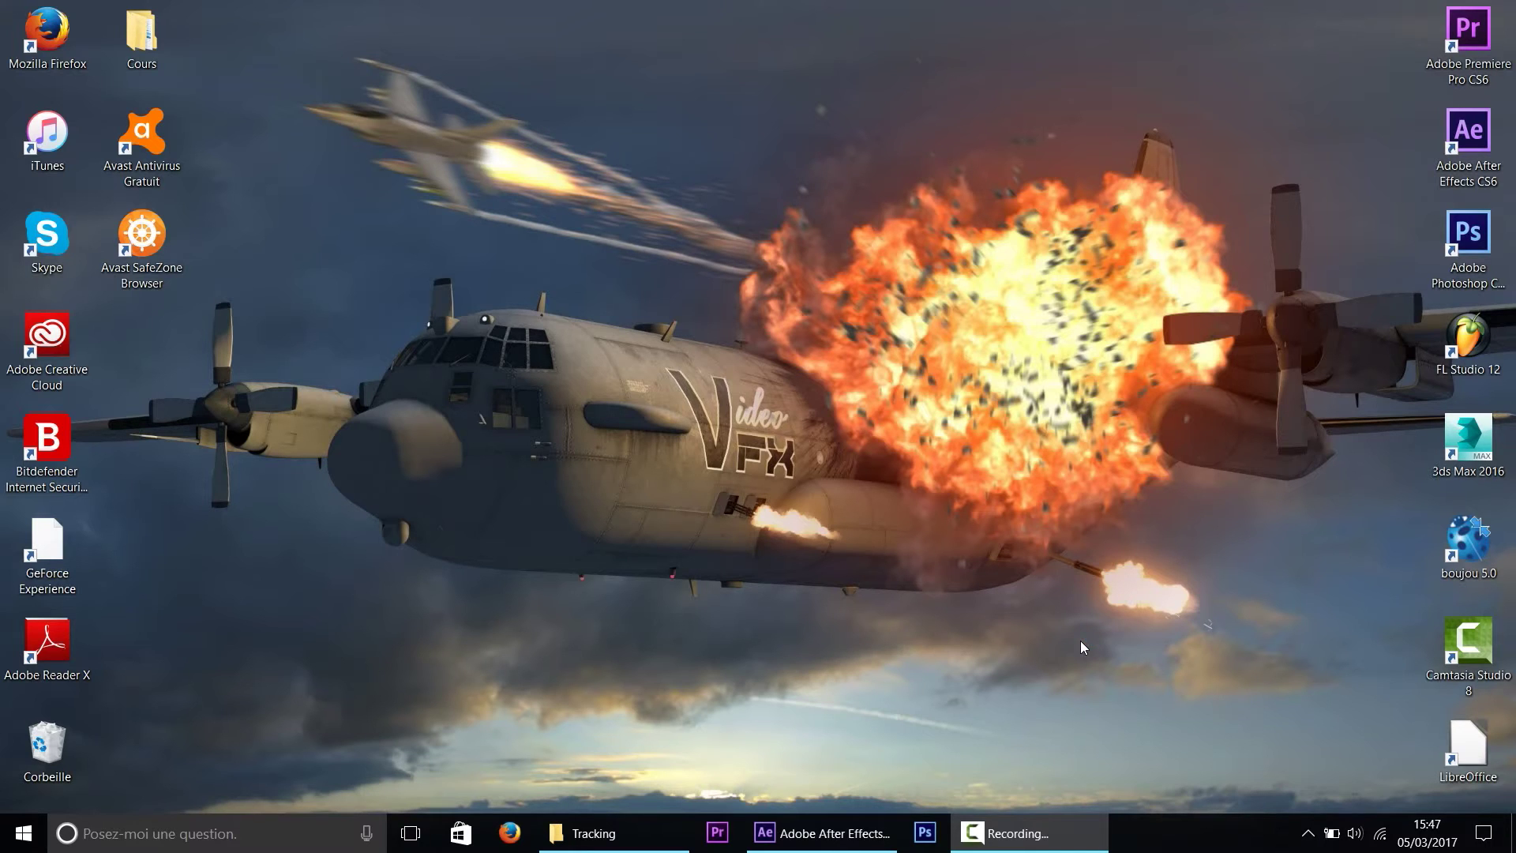
Switch to After Effects, import Rush.MP4 from the Tracking folder, and create a composition from it
{"action": "left_click", "coordinate": [822, 834]}
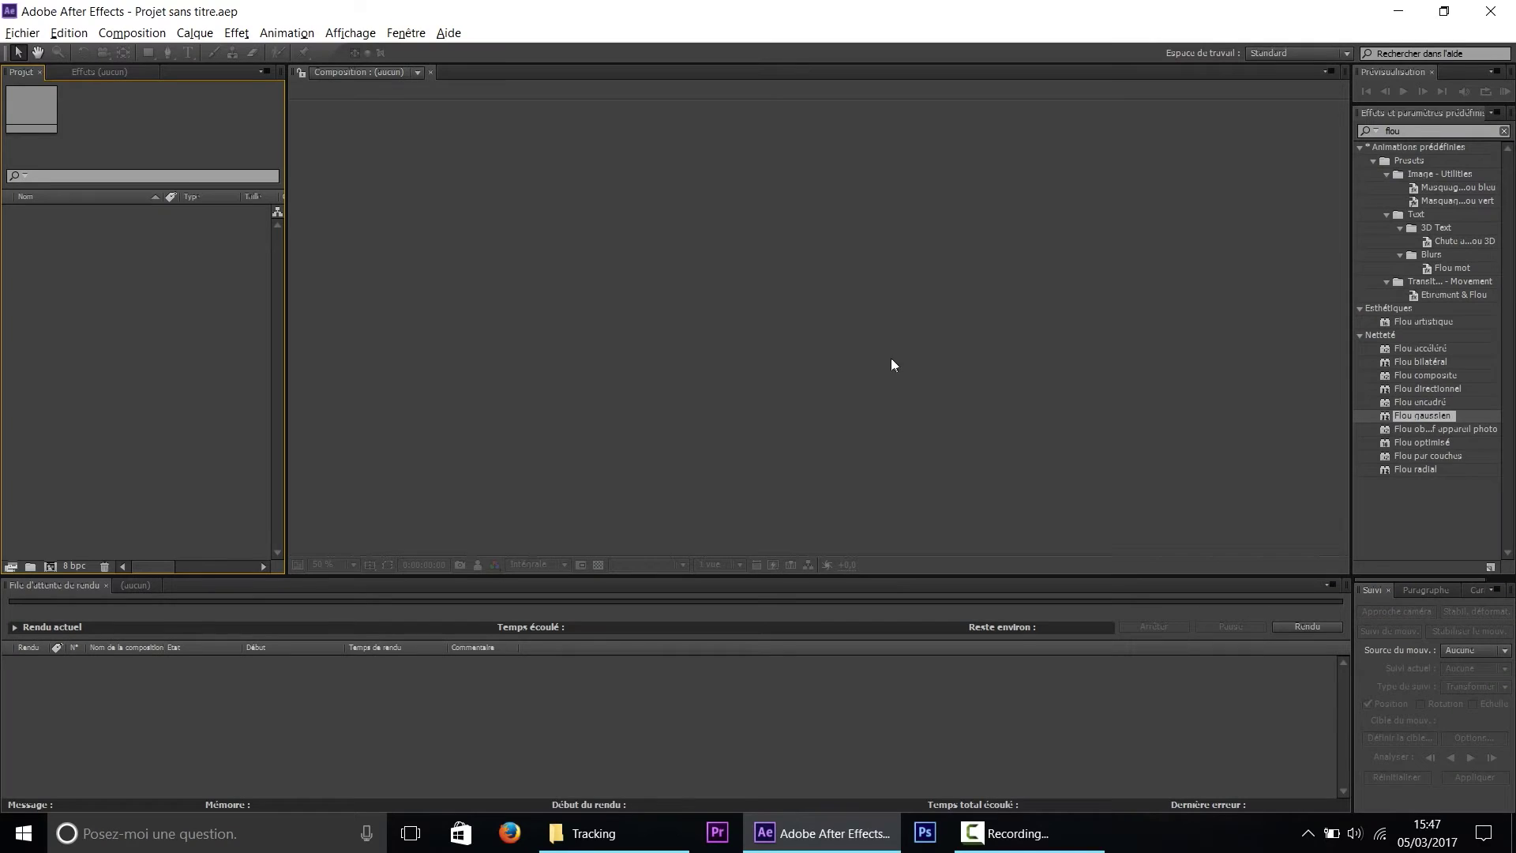
{"action": "left_click", "coordinate": [593, 834]}
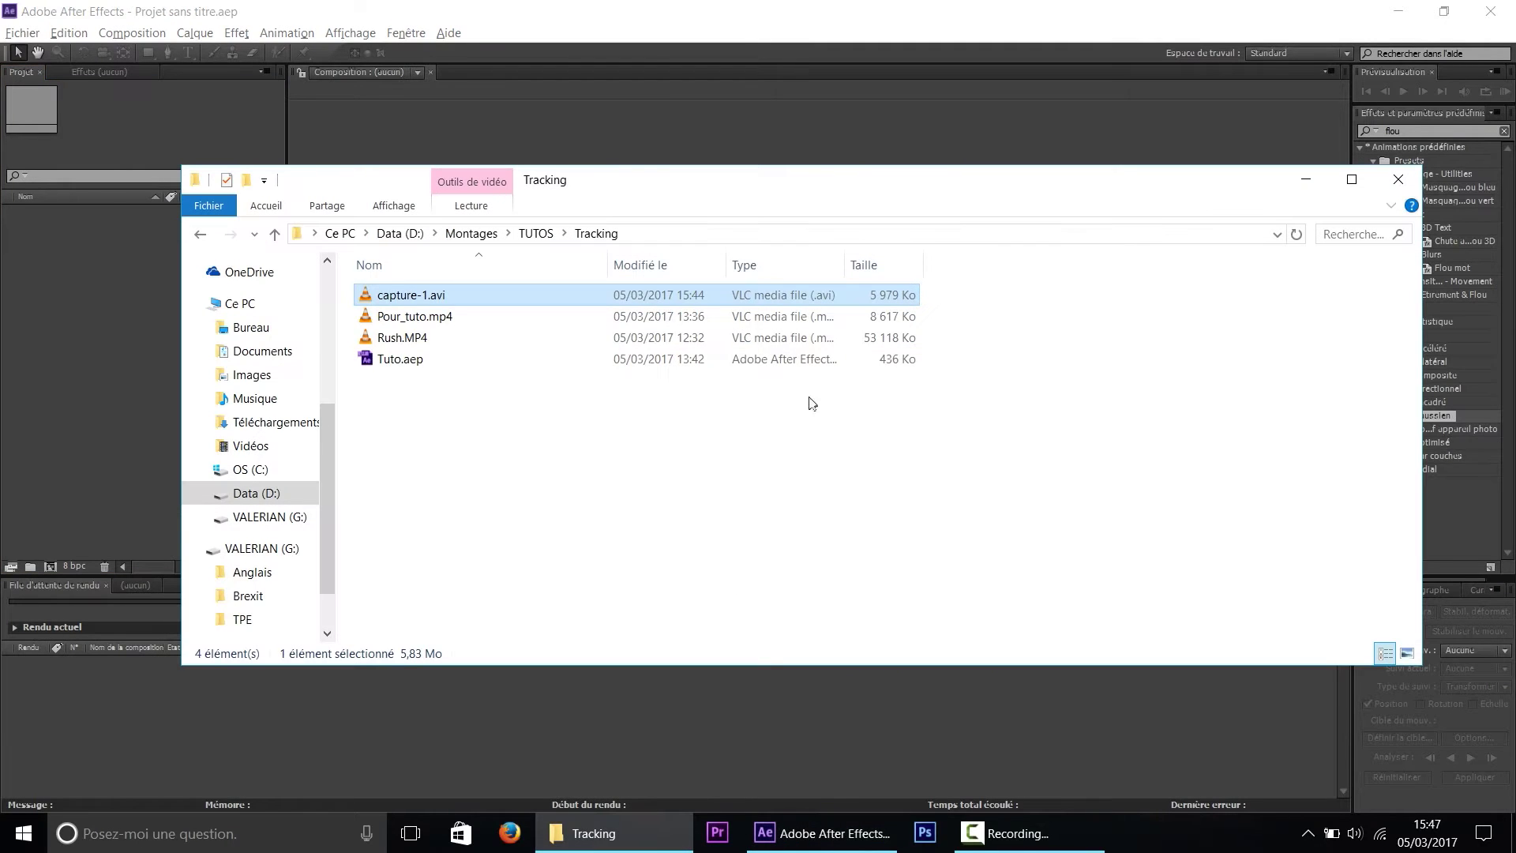
{"action": "left_click", "coordinate": [413, 323]}
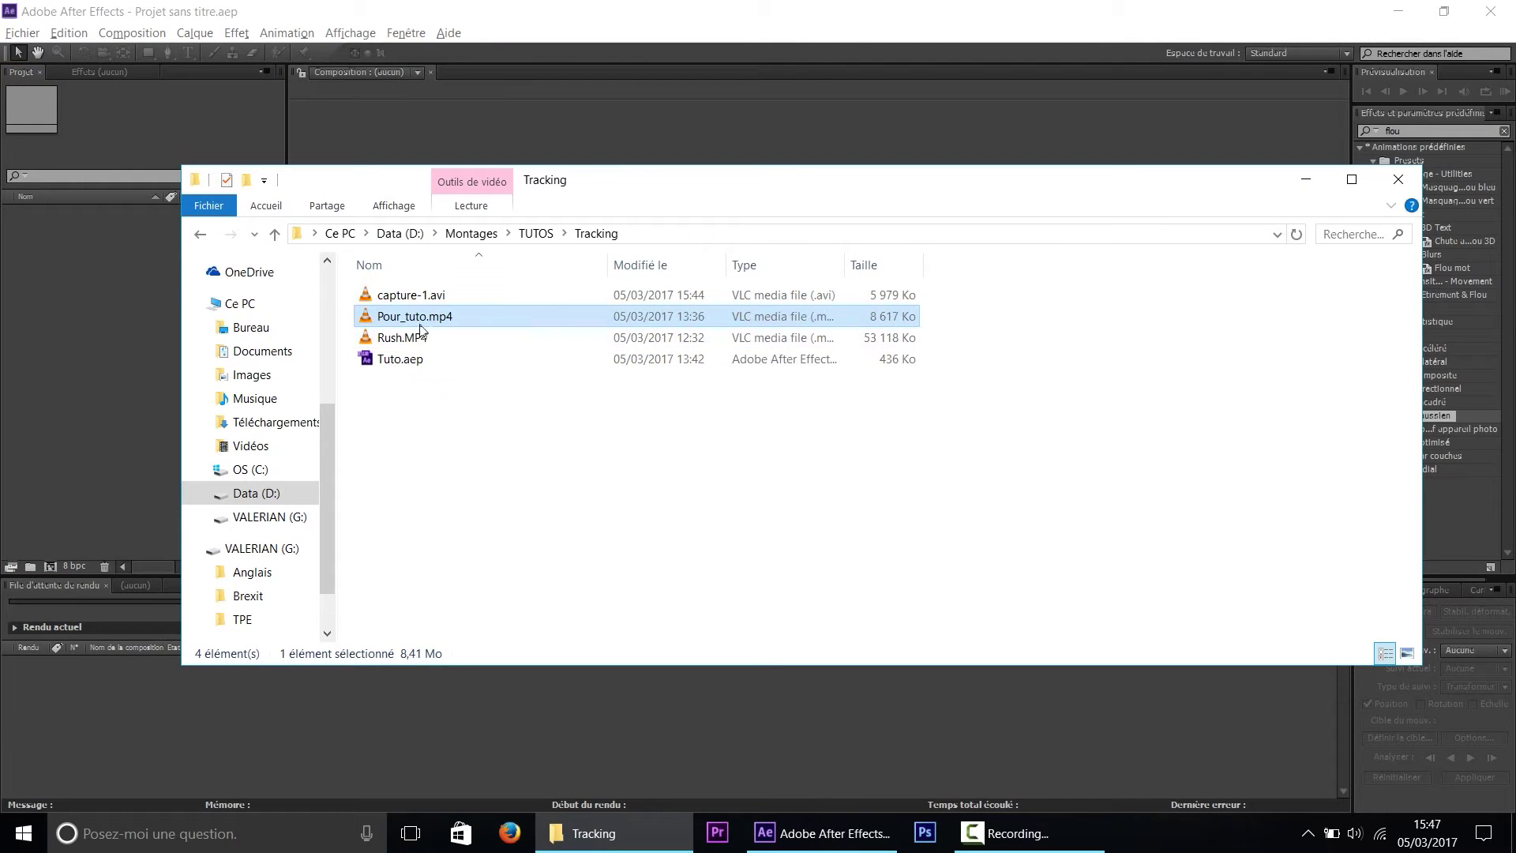
{"action": "left_click_drag", "start_coordinate": [424, 335], "coordinate": [99, 339]}
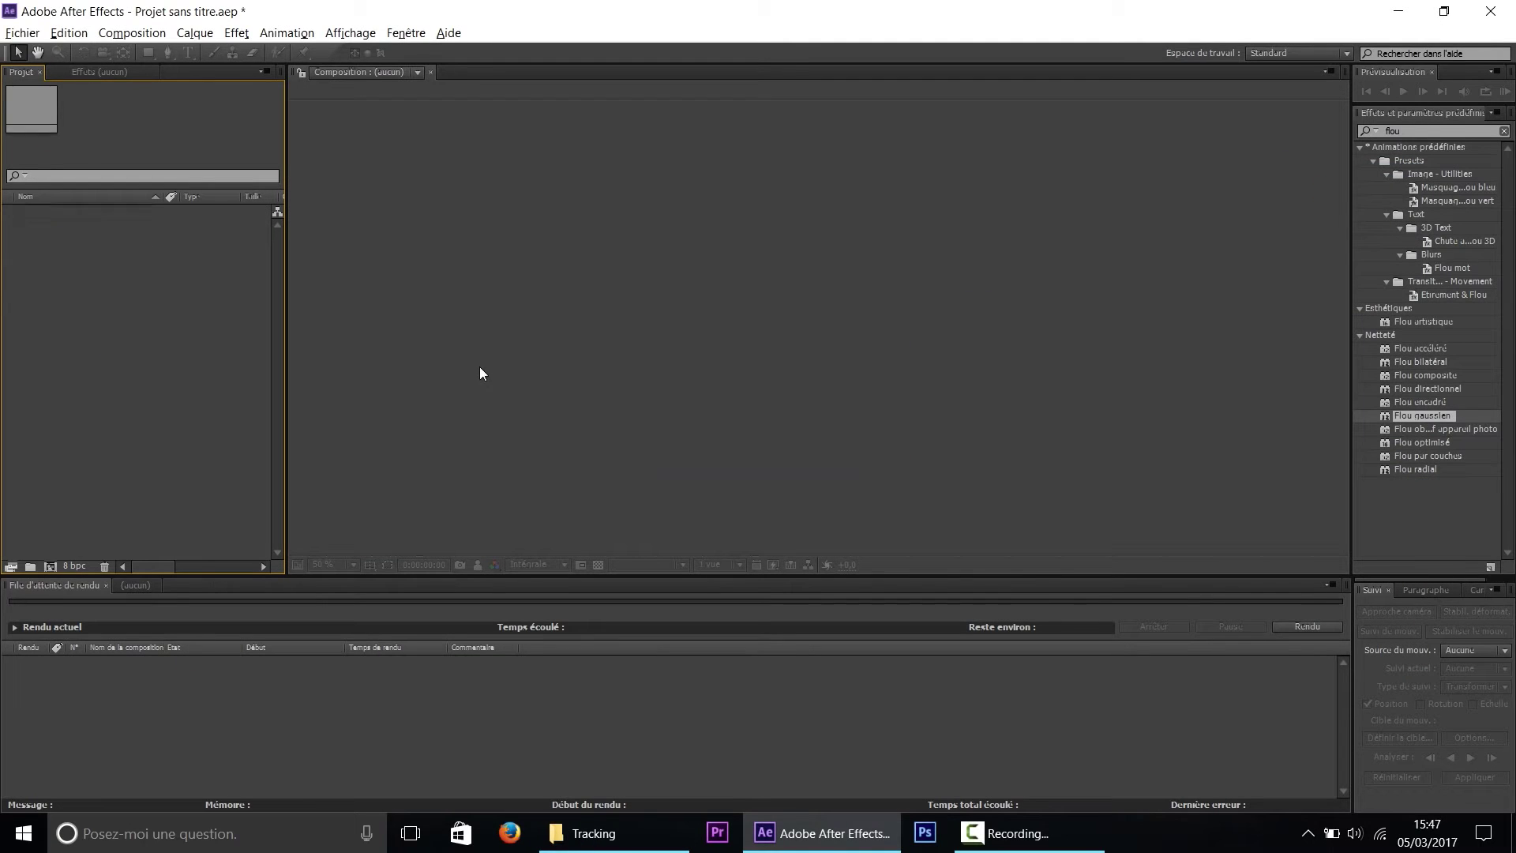
{"action": "left_click_drag", "start_coordinate": [40, 211], "coordinate": [47, 565]}
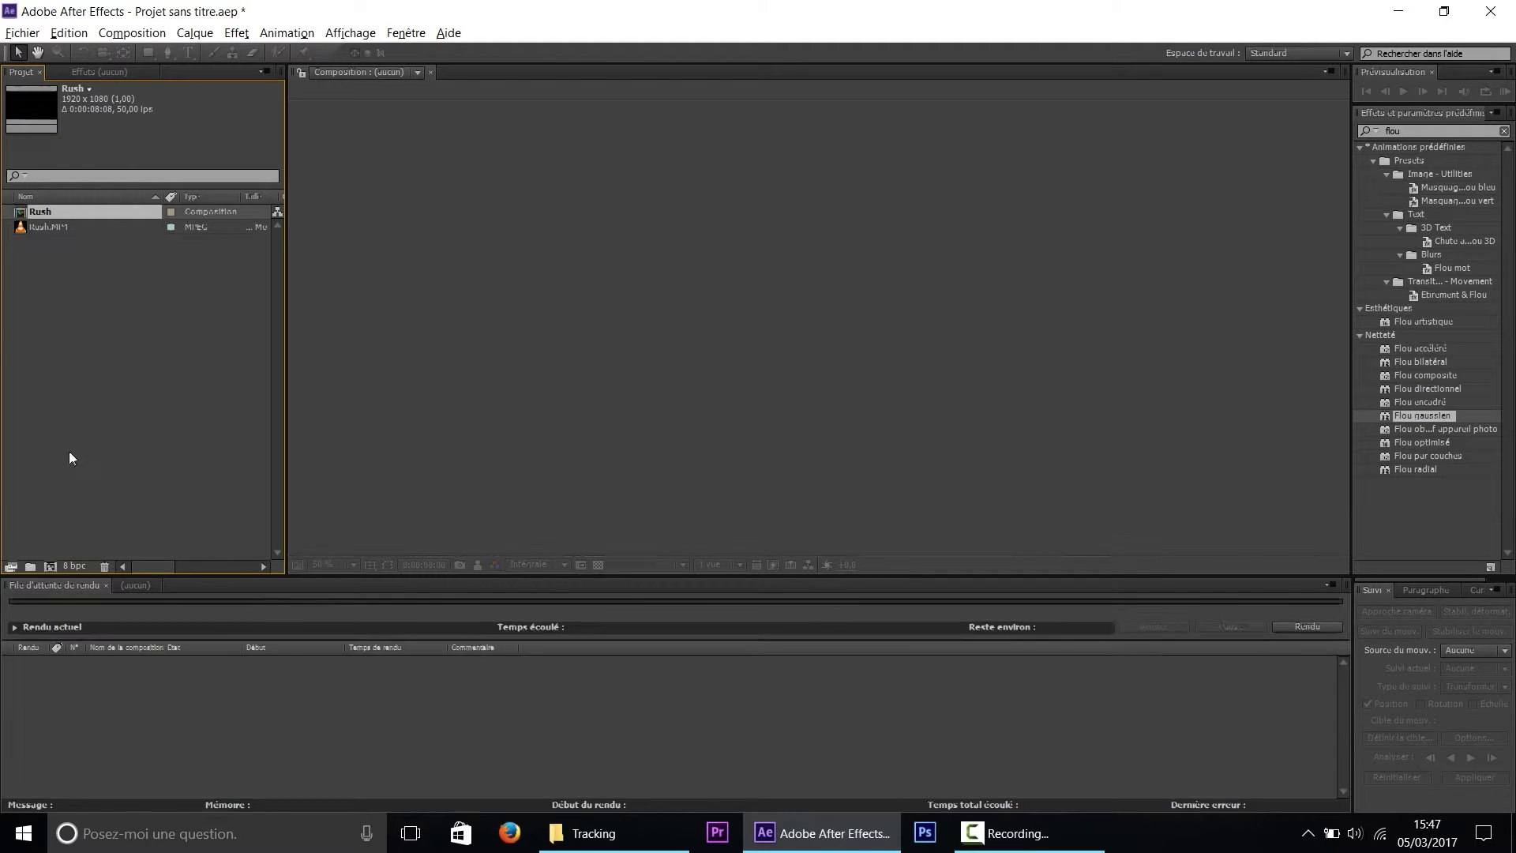
Start the work area at 0:00:04:01, trim the Rush composition to it, and scrub through the shortened clip
{"action": "left_click_drag", "start_coordinate": [514, 617], "coordinate": [1286, 628]}
{"action": "left_click", "coordinate": [486, 609]}
{"action": "left_click_drag", "start_coordinate": [605, 606], "coordinate": [896, 621]}
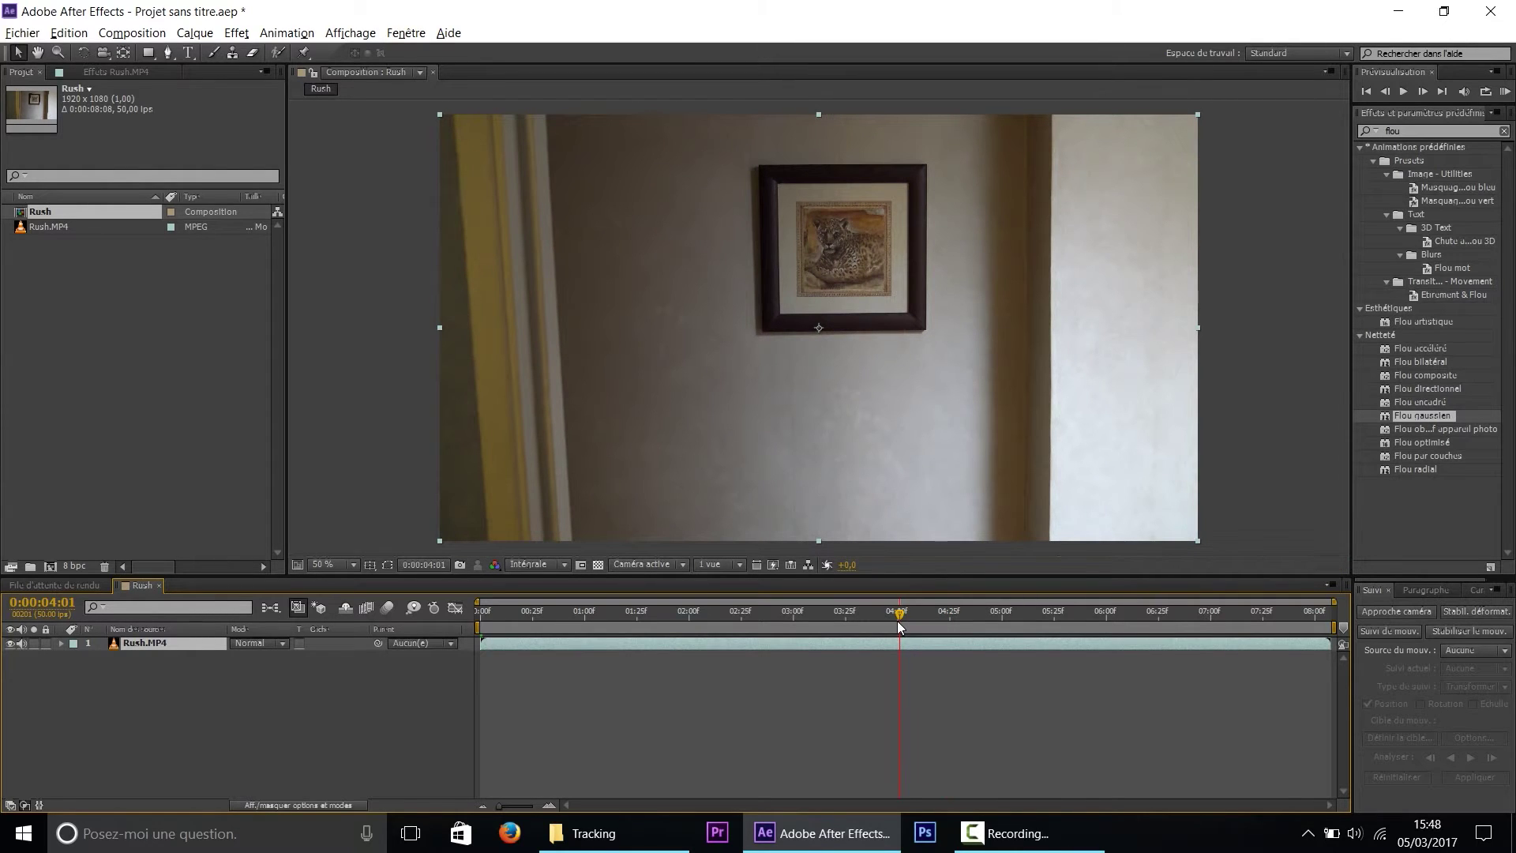
{"action": "left_click_drag", "start_coordinate": [477, 627], "coordinate": [898, 628]}
{"action": "right_click", "coordinate": [921, 627]}
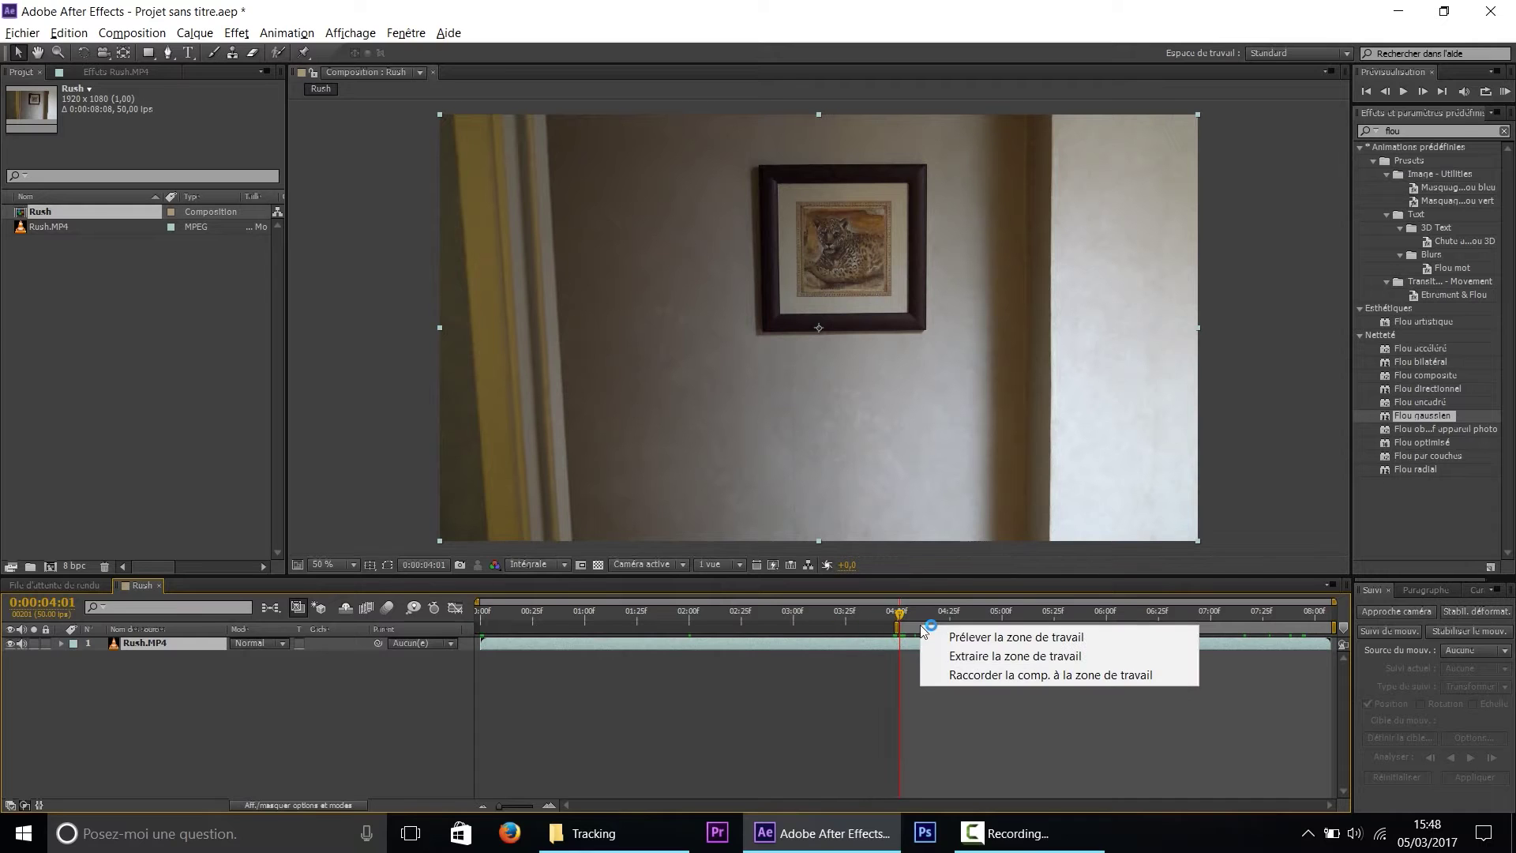
{"action": "left_click", "coordinate": [959, 664]}
{"action": "mouse_move", "coordinate": [485, 613]}
{"action": "left_mouse_down"}
{"action": "mouse_move", "coordinate": [1079, 652]}
{"action": "mouse_move", "coordinate": [475, 621]}
{"action": "mouse_move", "coordinate": [1049, 618]}
{"action": "mouse_move", "coordinate": [474, 616]}
{"action": "mouse_move", "coordinate": [501, 617]}
{"action": "left_mouse_up"}
{"action": "left_click_drag", "start_coordinate": [639, 623], "coordinate": [474, 641]}
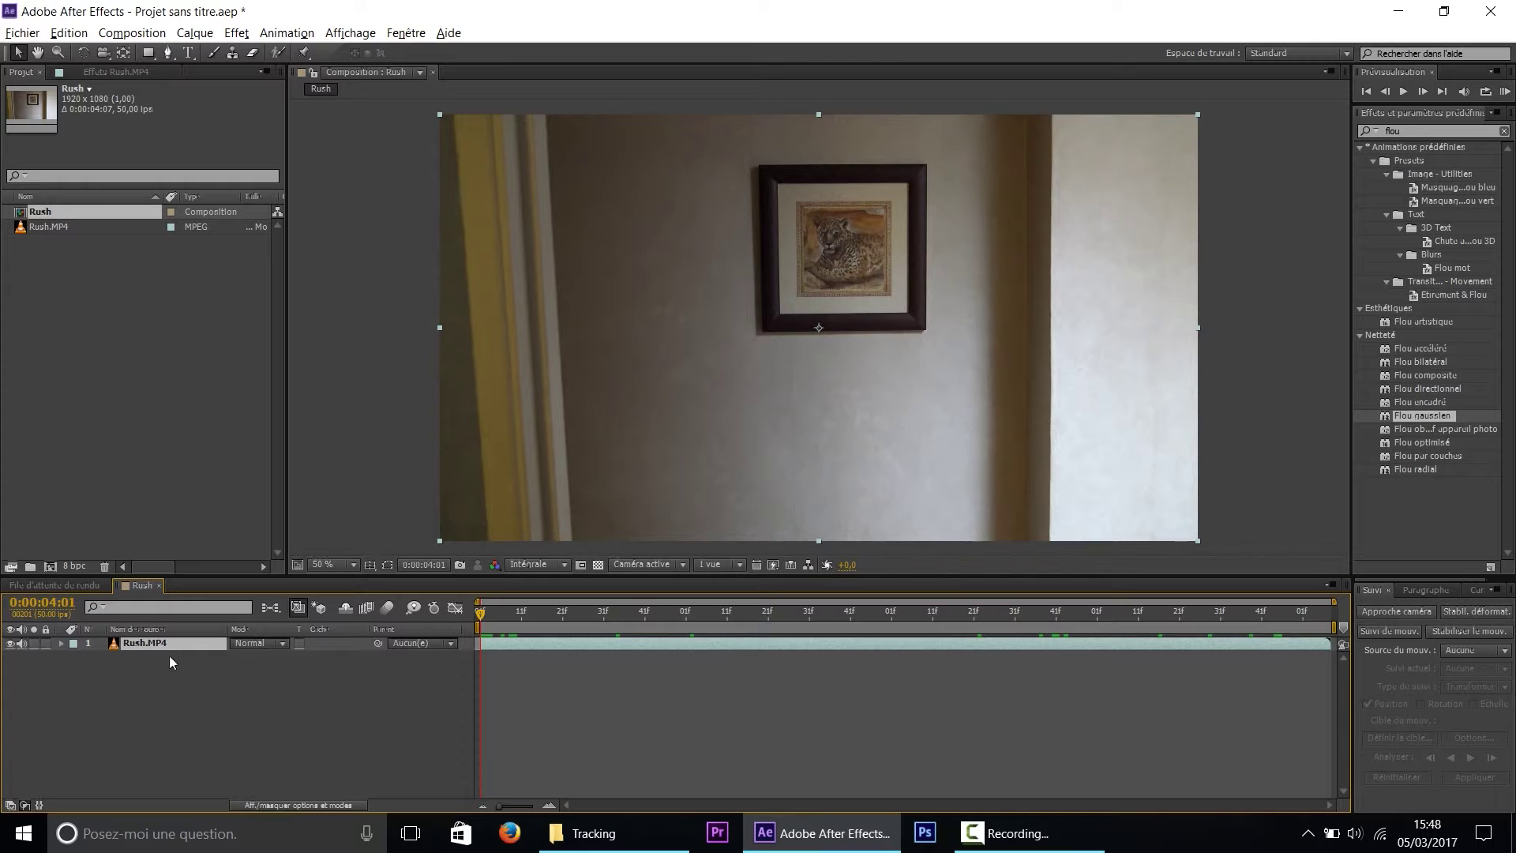
Start motion tracking on the Rush.MP4 layer
{"action": "left_click", "coordinate": [289, 33]}
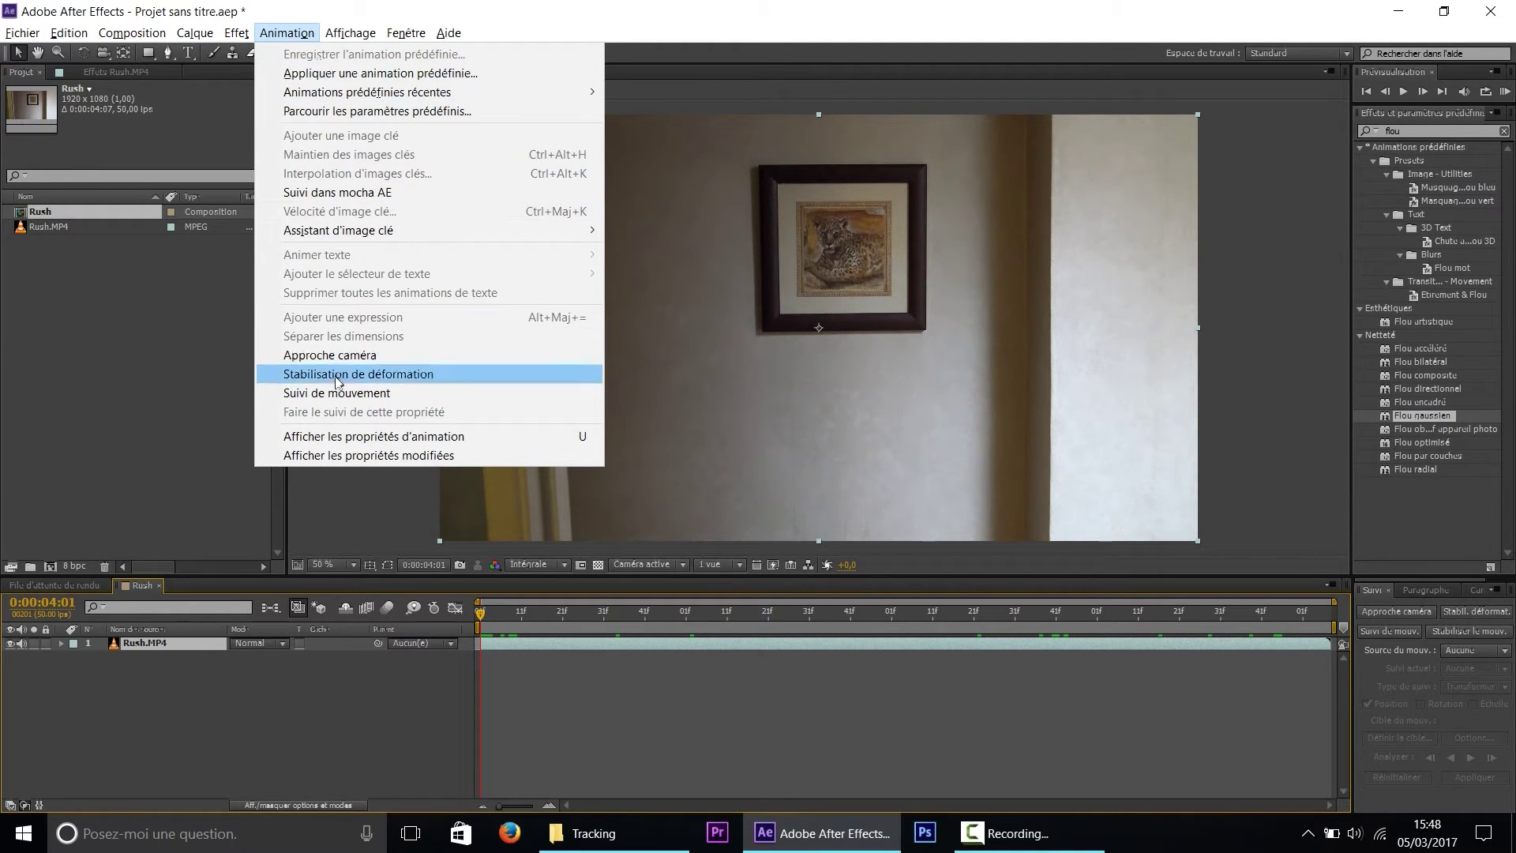
{"action": "left_click", "coordinate": [316, 687]}
{"action": "left_click", "coordinate": [137, 641]}
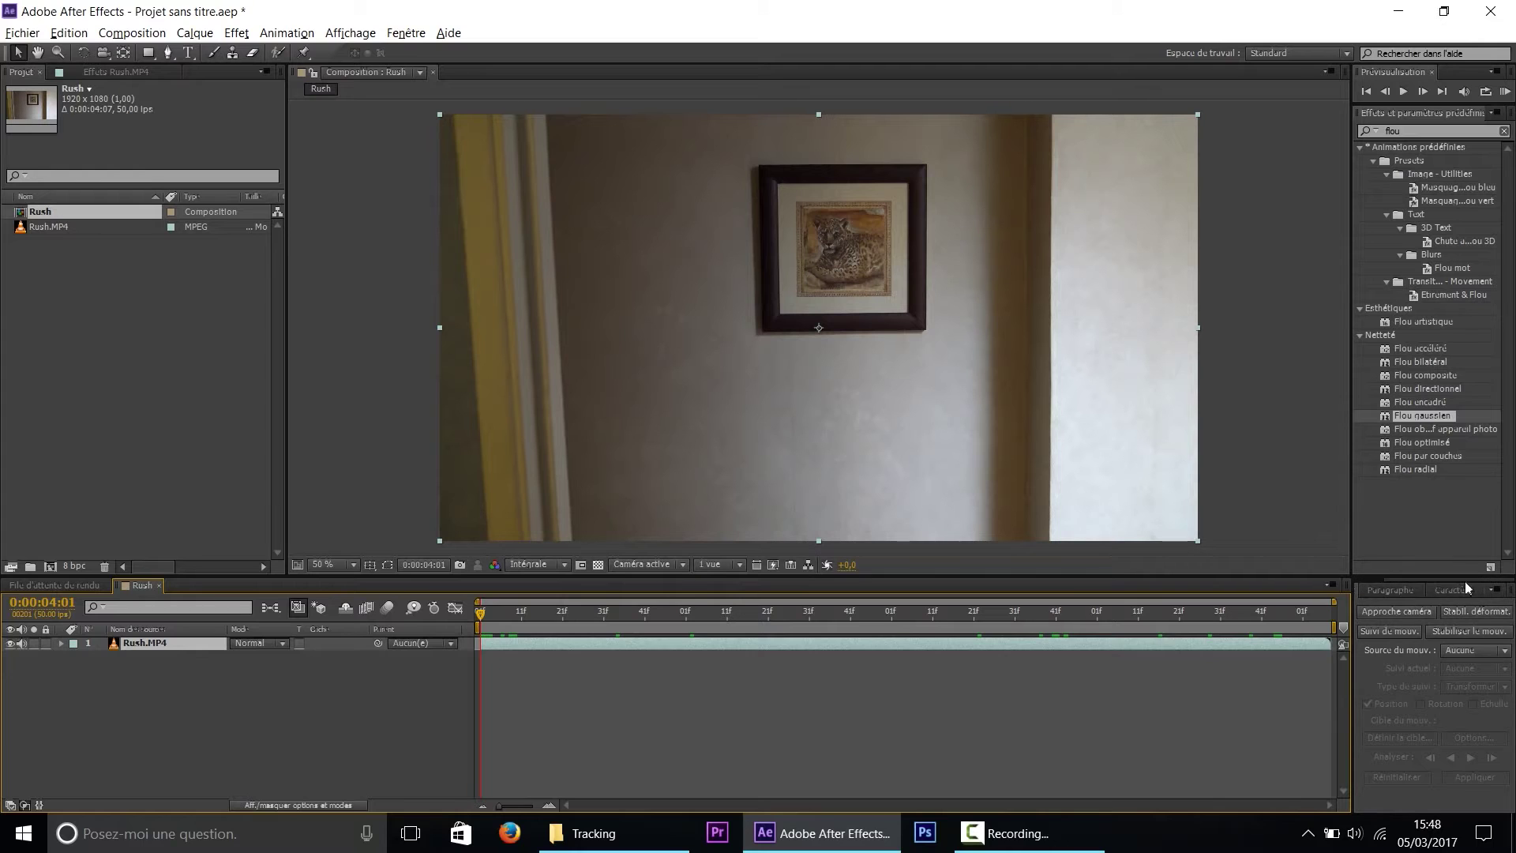
{"action": "left_click", "coordinate": [1374, 593]}
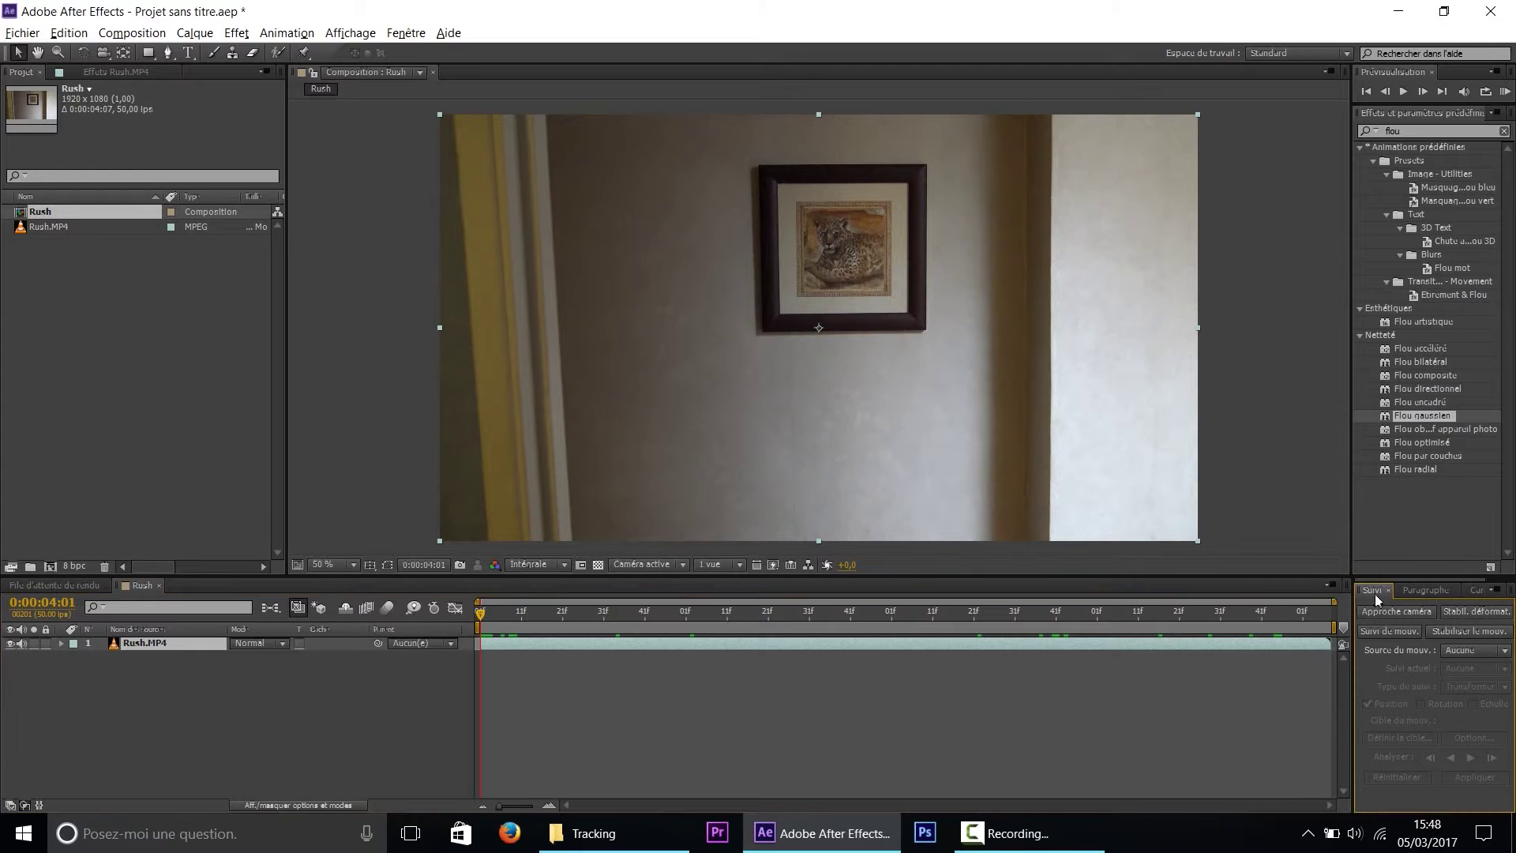
{"action": "left_click", "coordinate": [1385, 634]}
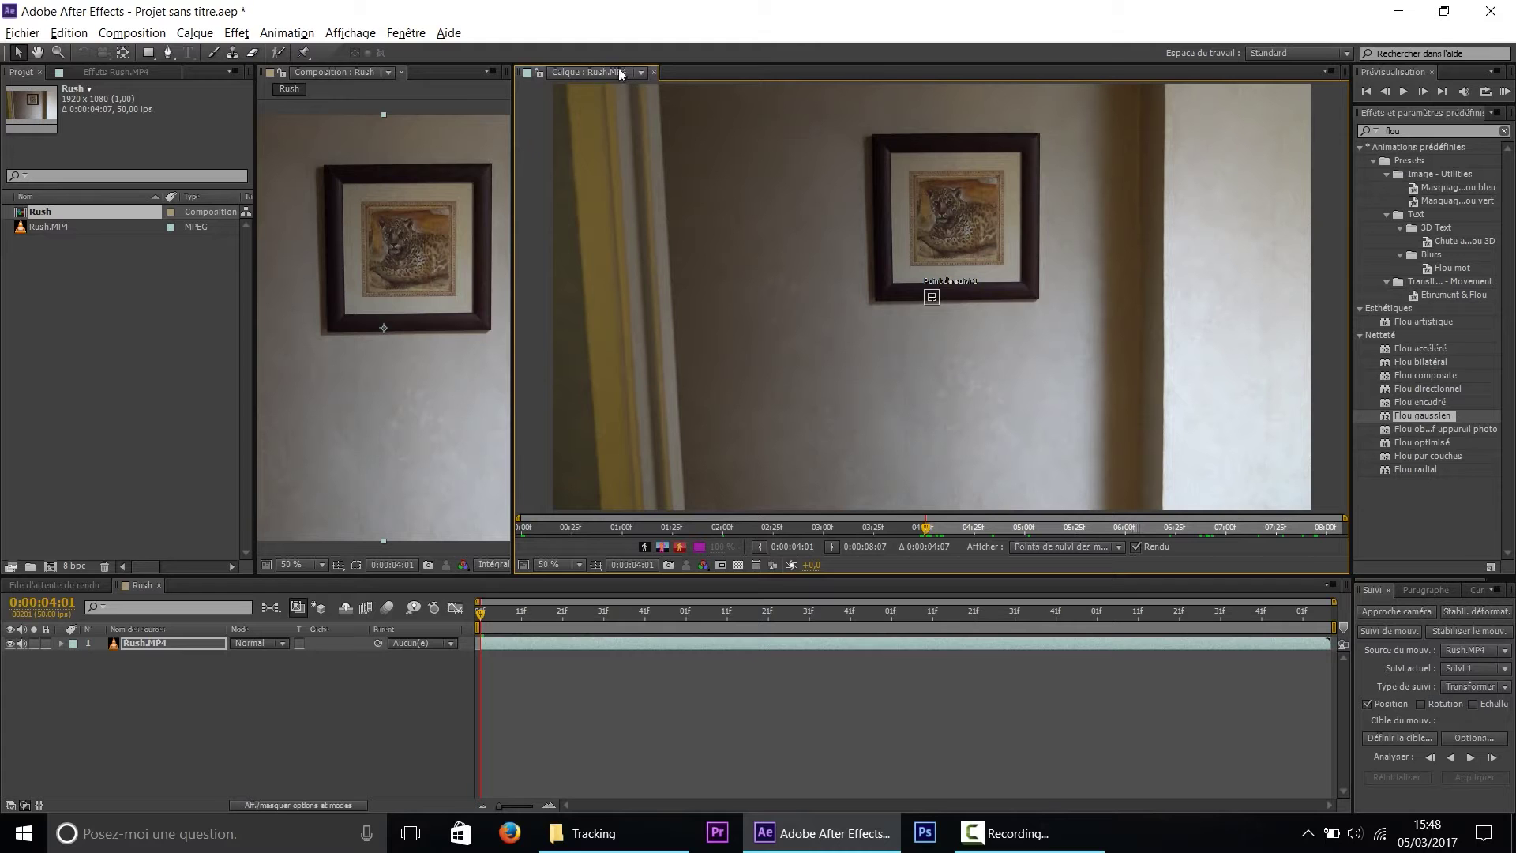
Widen the Rush.MP4 layer viewer so it takes up most of the space shared with the composition viewer
{"action": "left_click_drag", "start_coordinate": [513, 208], "coordinate": [693, 204]}
{"action": "left_click_drag", "start_coordinate": [536, 230], "coordinate": [847, 230]}
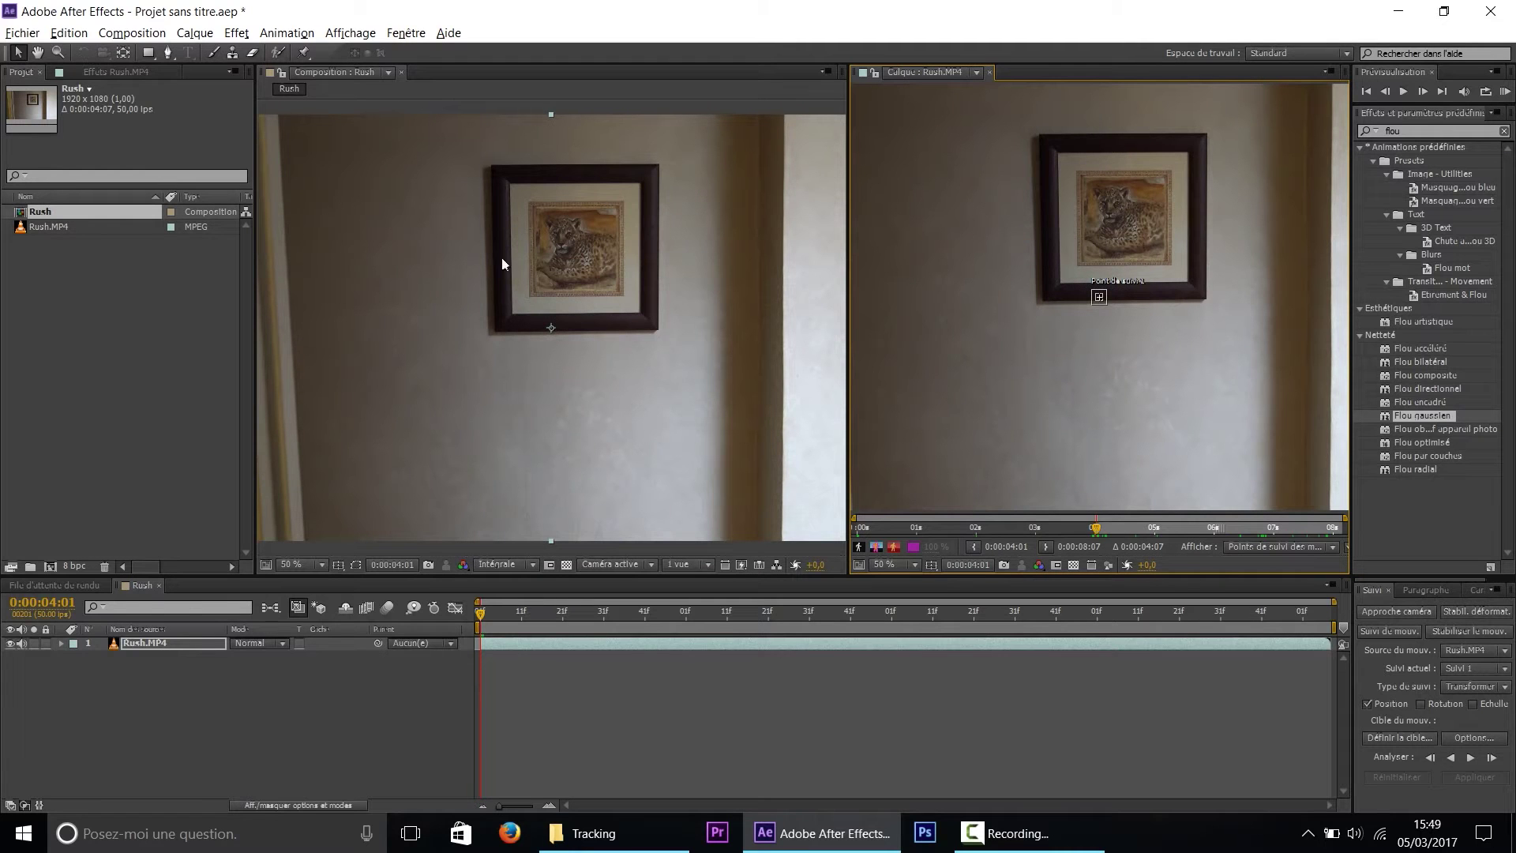
{"action": "left_click_drag", "start_coordinate": [845, 311], "coordinate": [305, 322]}
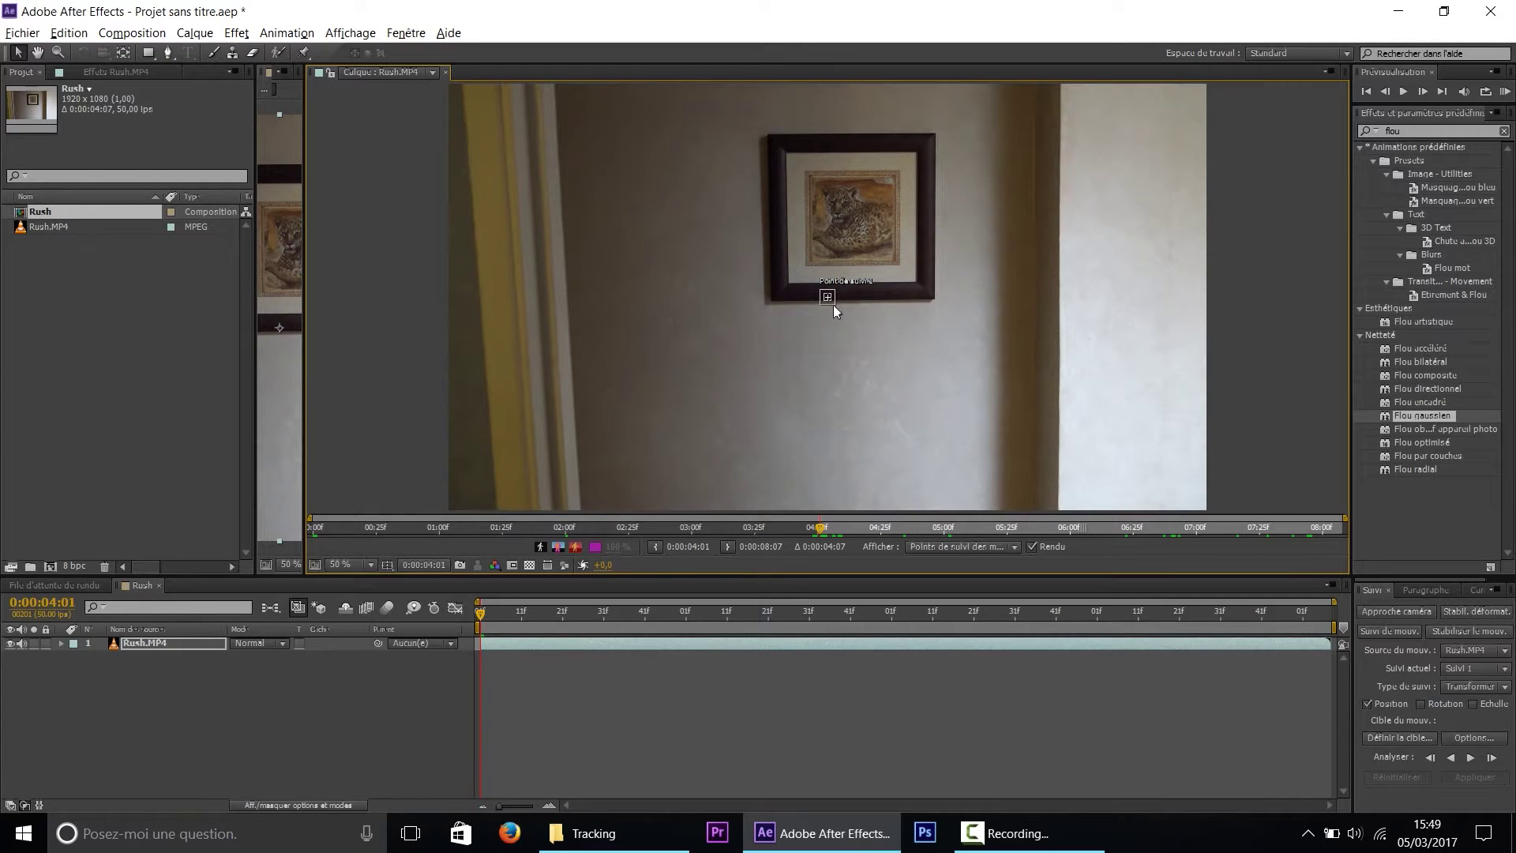
Enlarge the feature and search regions of track point 1 over the lower inner edge of the picture frame
{"action": "scroll", "coordinate": [831, 300], "scroll_direction": "up", "scroll_amount": 2}
{"action": "left_click_drag", "start_coordinate": [826, 319], "coordinate": [777, 267]}
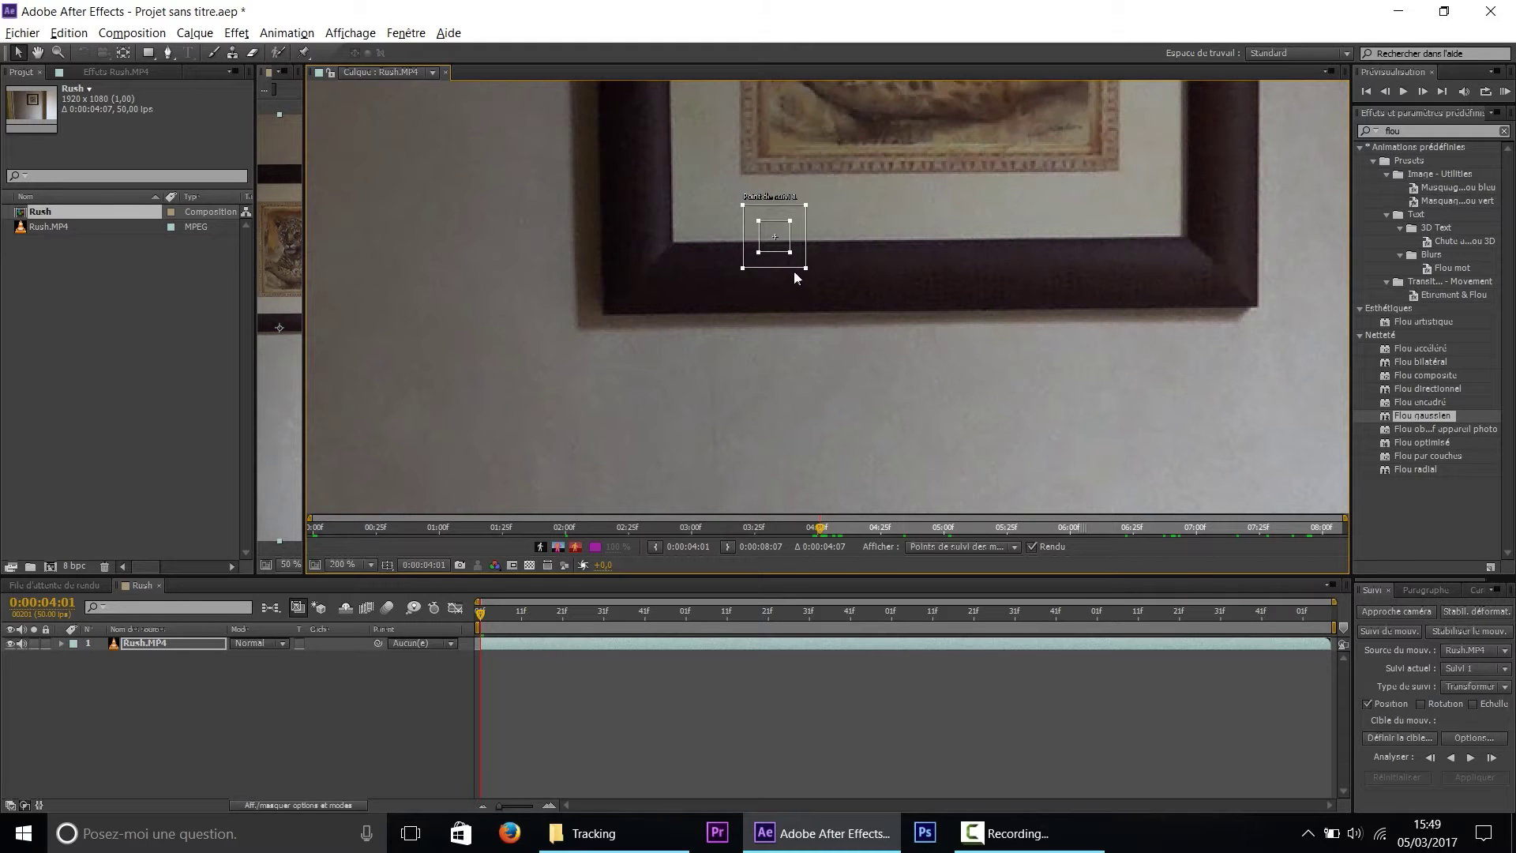
{"action": "left_click_drag", "start_coordinate": [806, 268], "coordinate": [897, 368]}
{"action": "left_click_drag", "start_coordinate": [791, 254], "coordinate": [836, 433]}
{"action": "key", "text": "comma"}
{"action": "left_click_drag", "start_coordinate": [885, 337], "coordinate": [839, 332]}
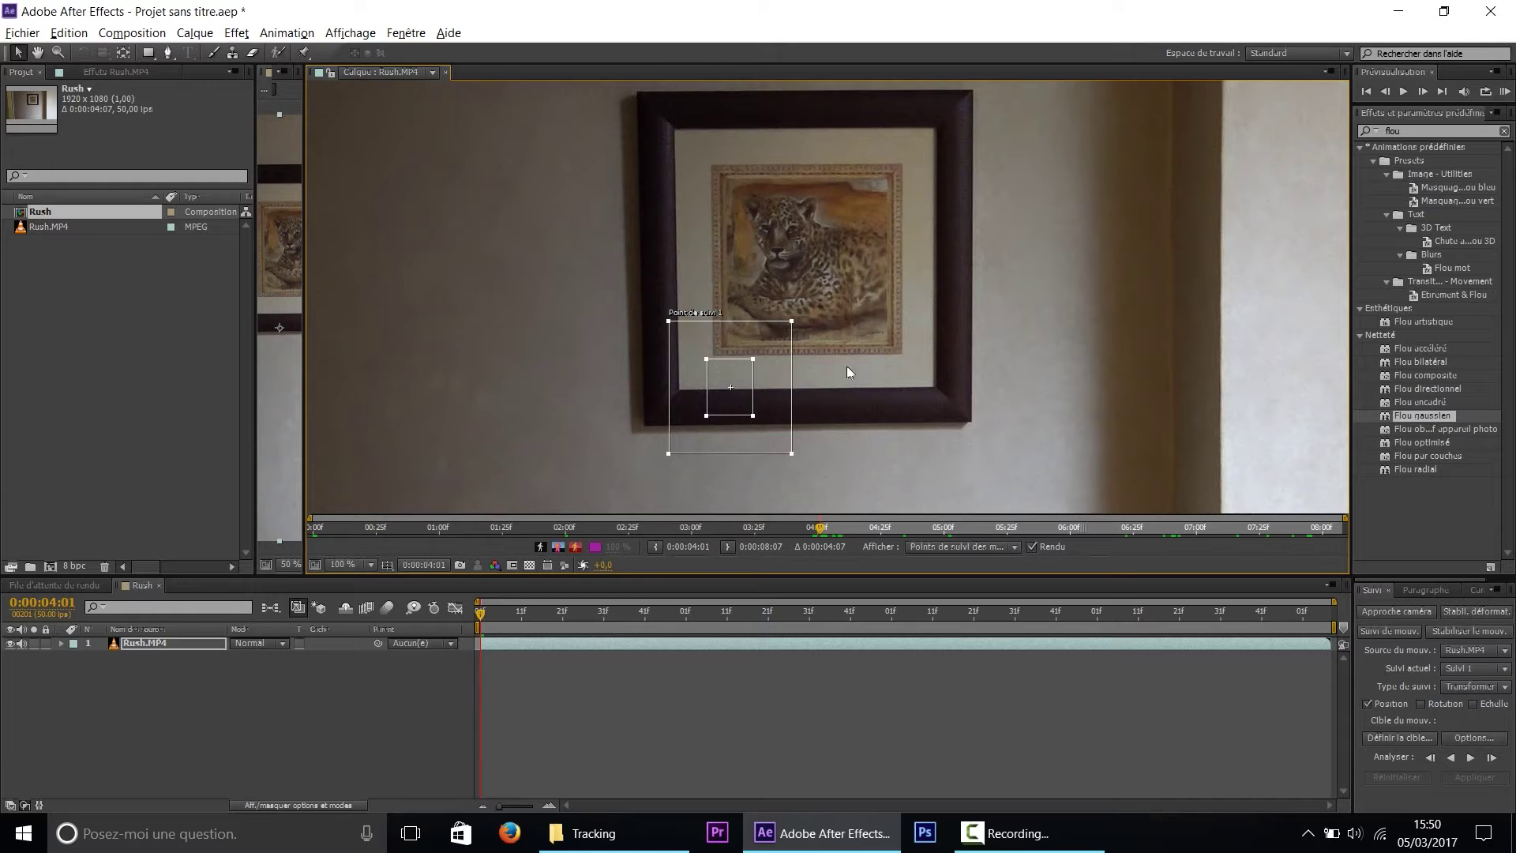
{"action": "mouse_move", "coordinate": [852, 424]}
{"action": "left_mouse_down"}
{"action": "mouse_move", "coordinate": [849, 397]}
{"action": "mouse_move", "coordinate": [867, 429]}
{"action": "left_mouse_up"}
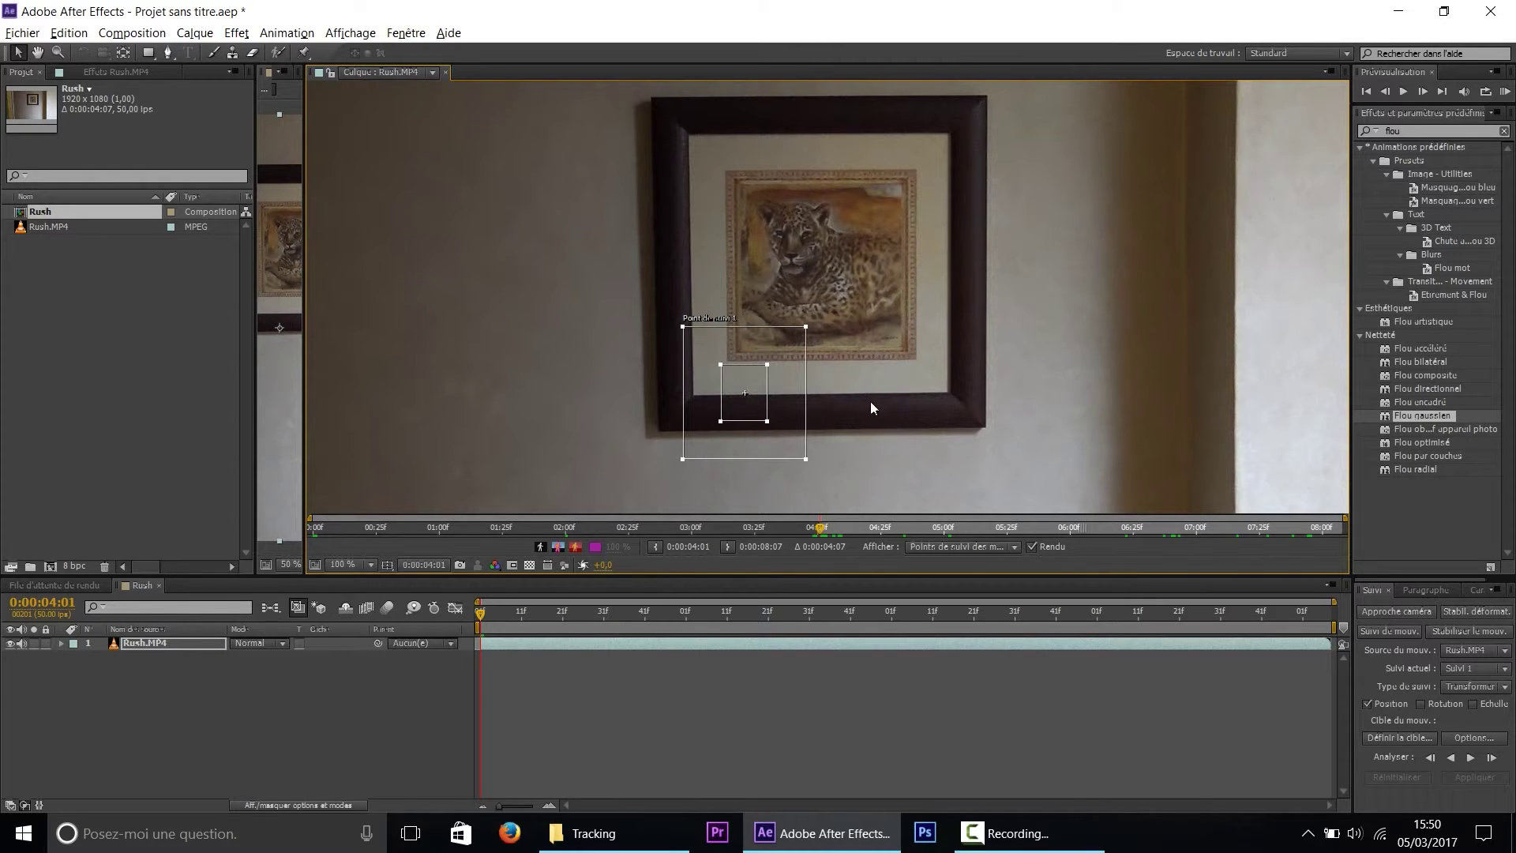
{"action": "left_click_drag", "start_coordinate": [746, 411], "coordinate": [742, 410]}
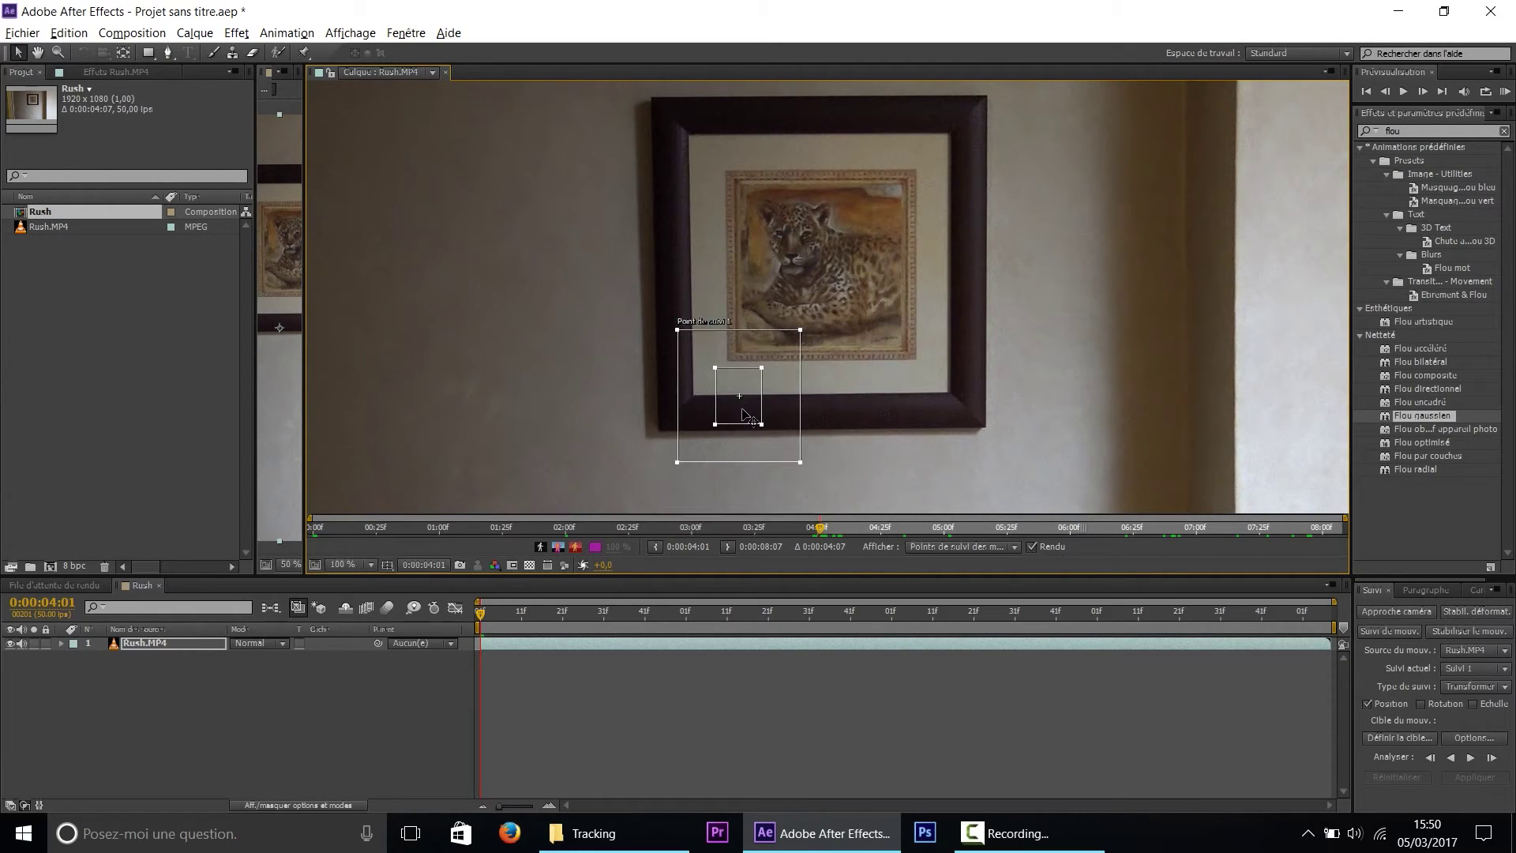
Move track point 1 to the picture frame's upper-left inner corner and tighten its regions around that corner
{"action": "left_click_drag", "start_coordinate": [614, 215], "coordinate": [613, 273]}
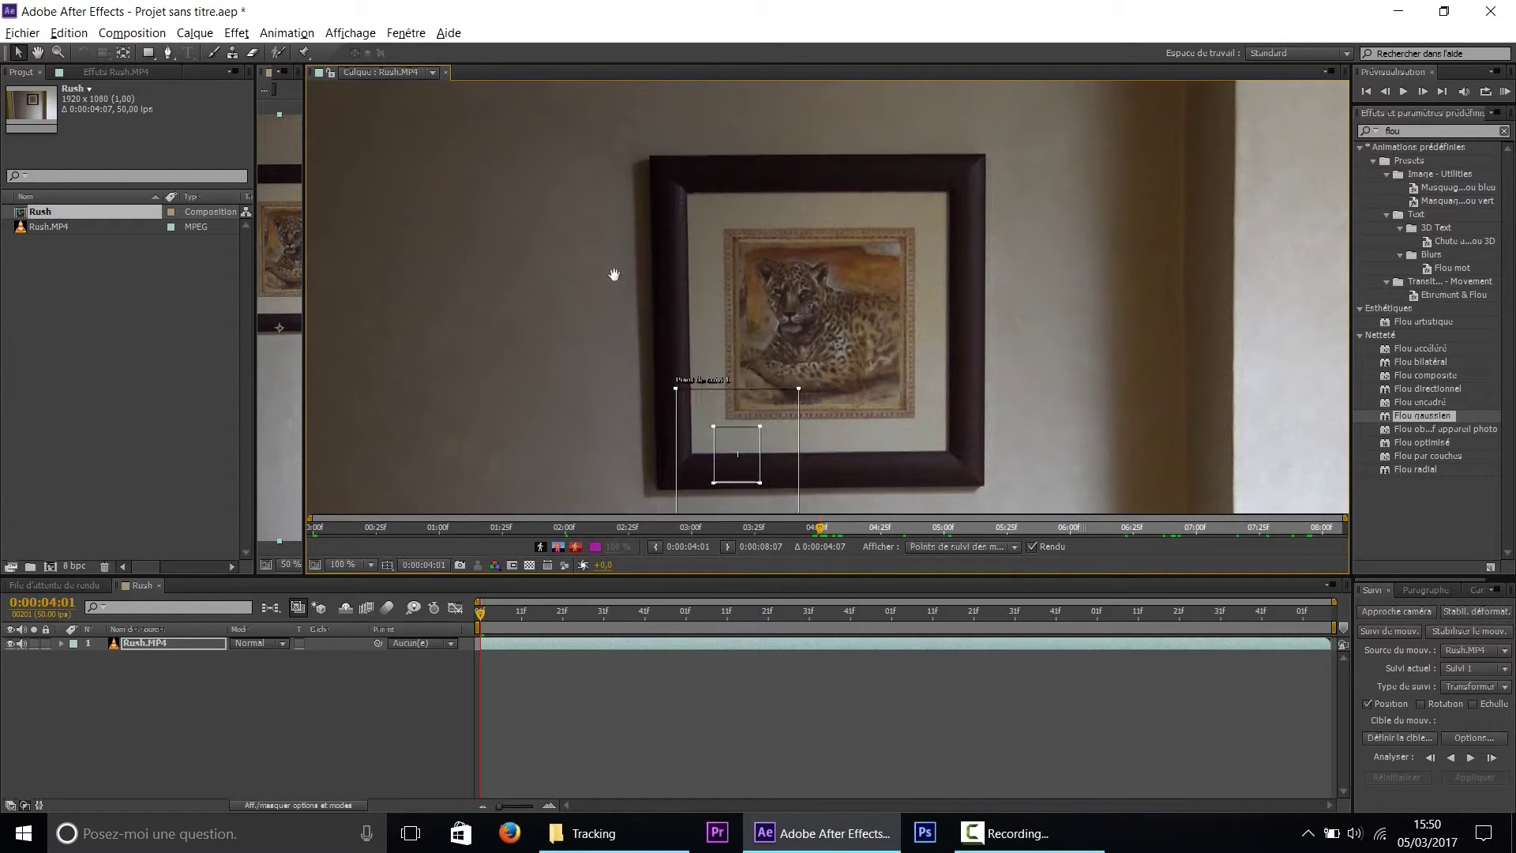
{"action": "left_click_drag", "start_coordinate": [740, 463], "coordinate": [693, 207]}
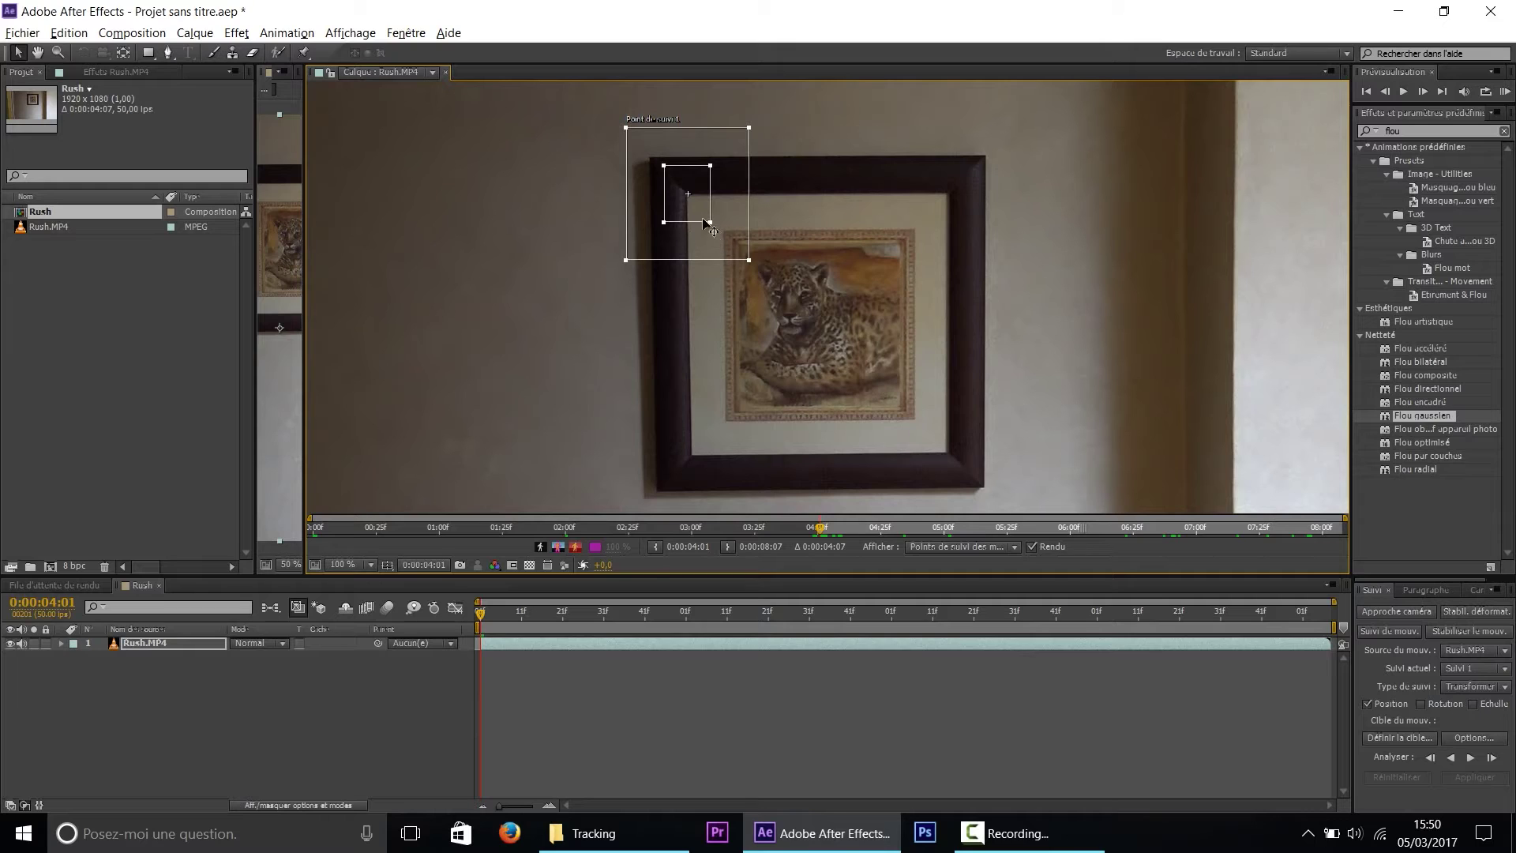
{"action": "mouse_move", "coordinate": [698, 202]}
{"action": "left_mouse_down"}
{"action": "mouse_move", "coordinate": [732, 238]}
{"action": "mouse_move", "coordinate": [711, 214]}
{"action": "left_mouse_up"}
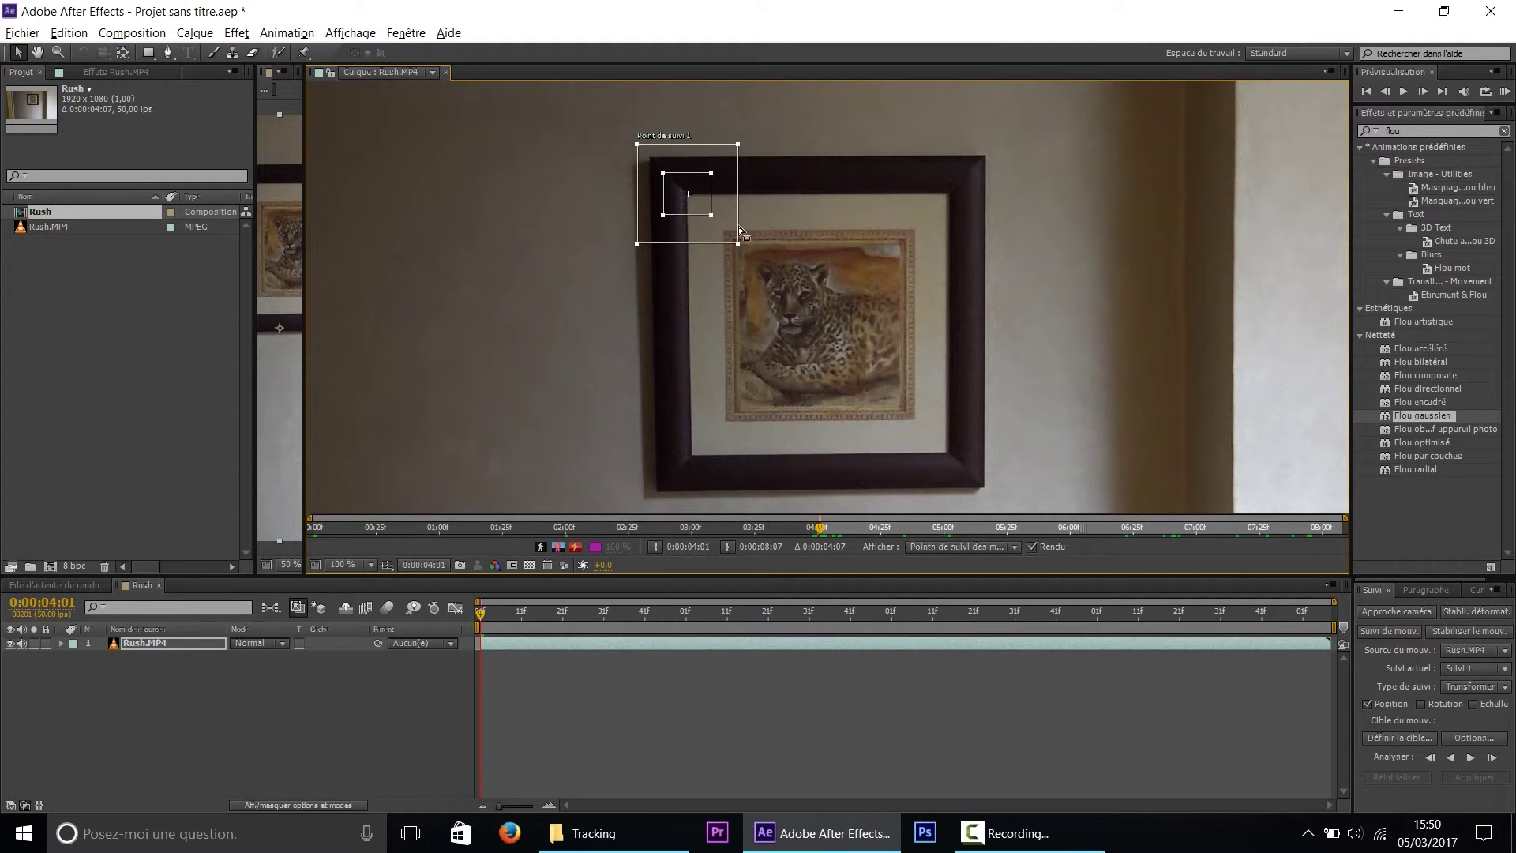
{"action": "left_click_drag", "start_coordinate": [813, 293], "coordinate": [762, 298]}
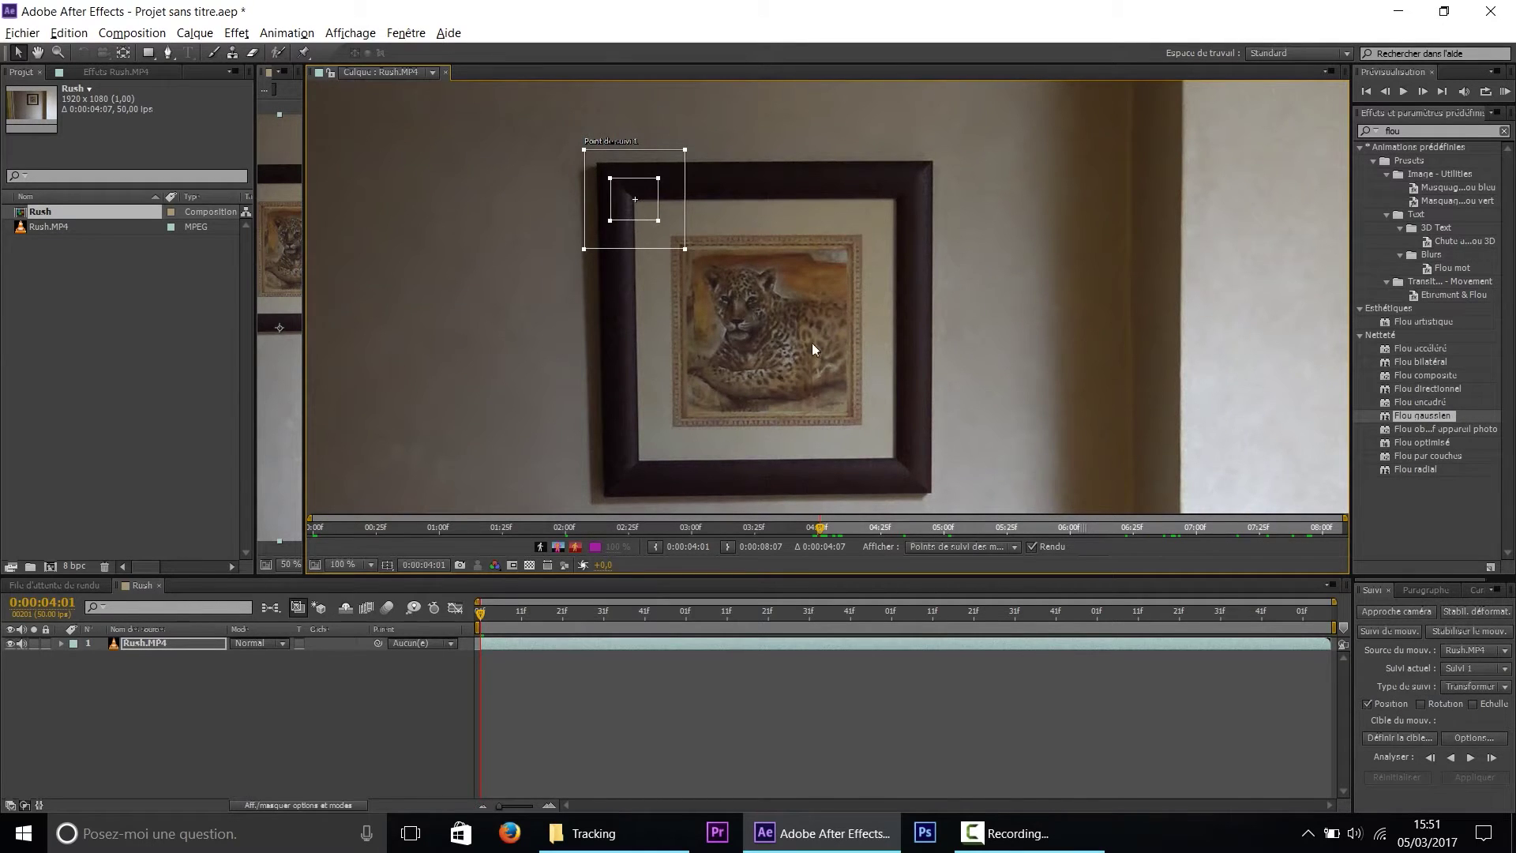
Enable rotation tracking in addition to position to add a second track point
{"action": "scroll", "coordinate": [811, 348], "scroll_direction": "down", "scroll_amount": 4}
{"action": "left_click_drag", "start_coordinate": [812, 348], "coordinate": [692, 214]}
{"action": "scroll", "coordinate": [792, 352], "scroll_direction": "up", "scroll_amount": 2}
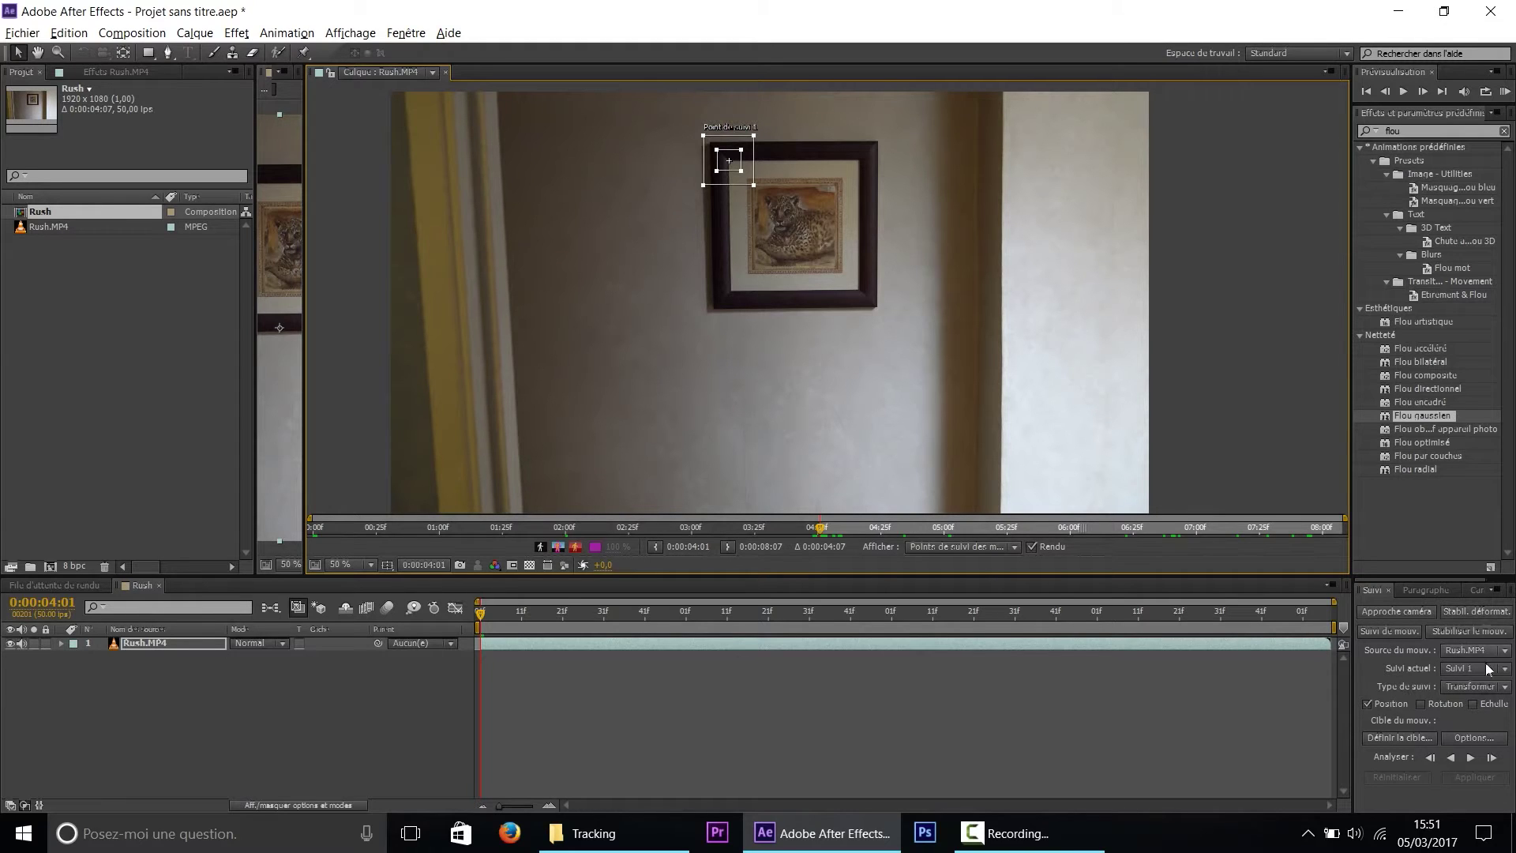
{"action": "left_click", "coordinate": [1421, 703]}
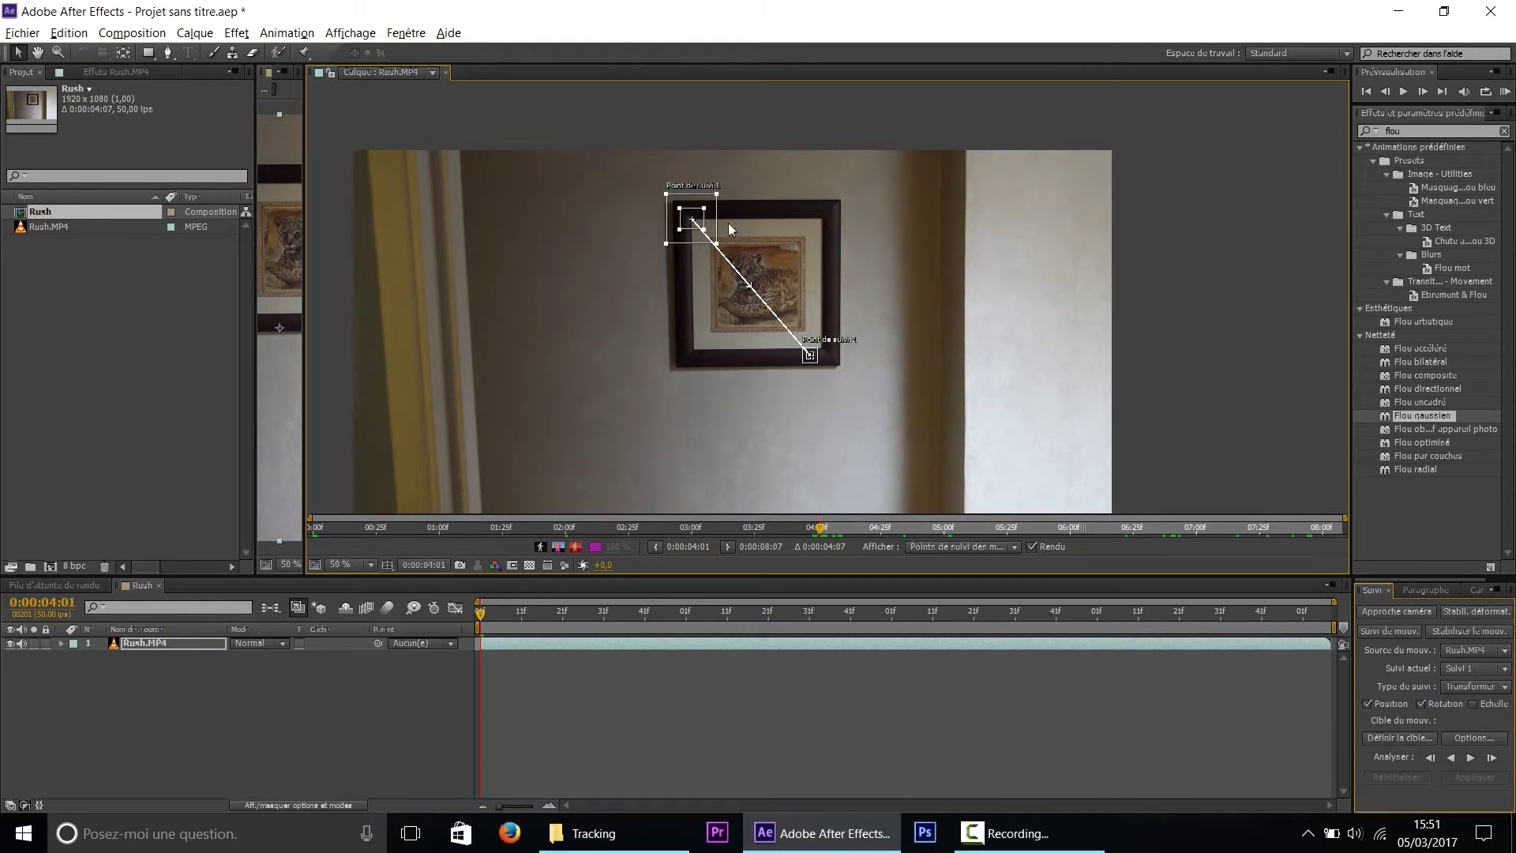
Place track point 2 on the picture frame's lower-right inner corner and enlarge its search and feature regions
{"action": "scroll", "coordinate": [793, 352], "scroll_direction": "up", "scroll_amount": 2}
{"action": "scroll", "coordinate": [815, 326], "scroll_direction": "up", "scroll_amount": 2}
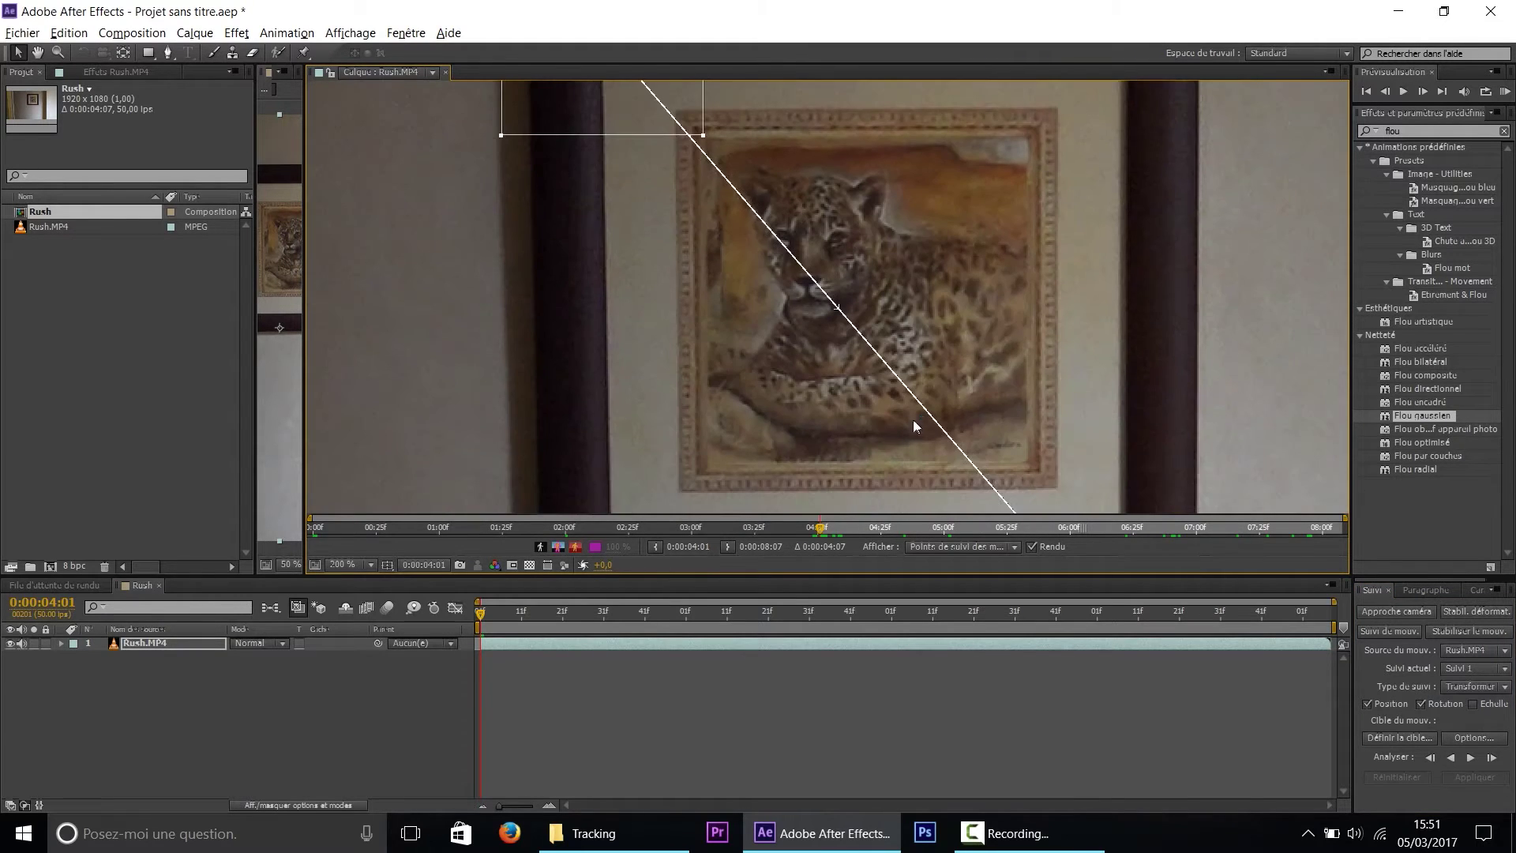
{"action": "left_click_drag", "start_coordinate": [912, 419], "coordinate": [656, 218]}
{"action": "mouse_move", "coordinate": [815, 417]}
{"action": "left_mouse_down"}
{"action": "mouse_move", "coordinate": [865, 384]}
{"action": "mouse_move", "coordinate": [935, 425]}
{"action": "left_mouse_up"}
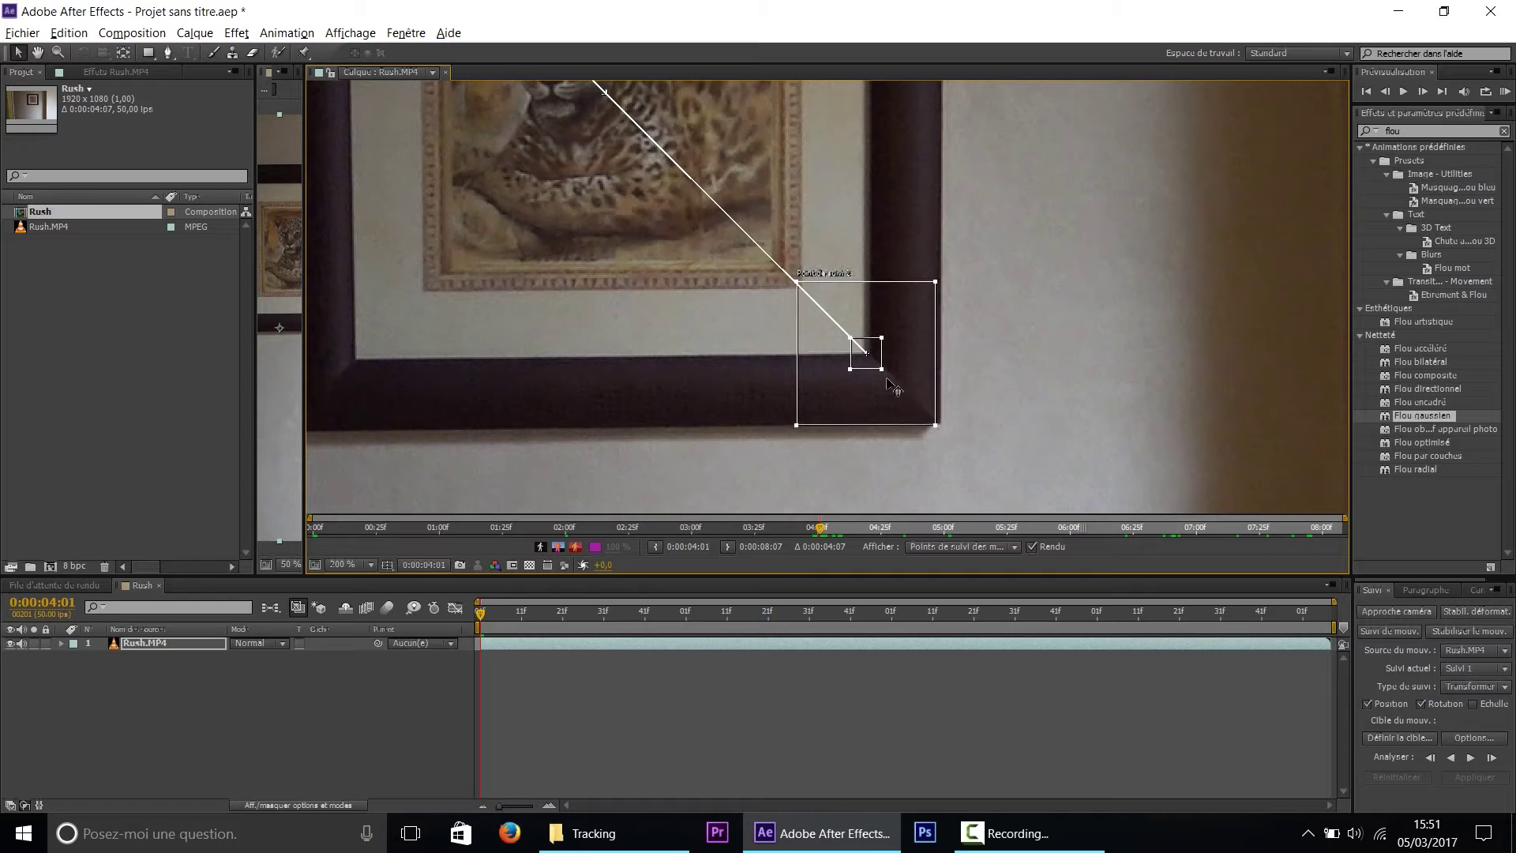
{"action": "left_click_drag", "start_coordinate": [882, 368], "coordinate": [893, 381]}
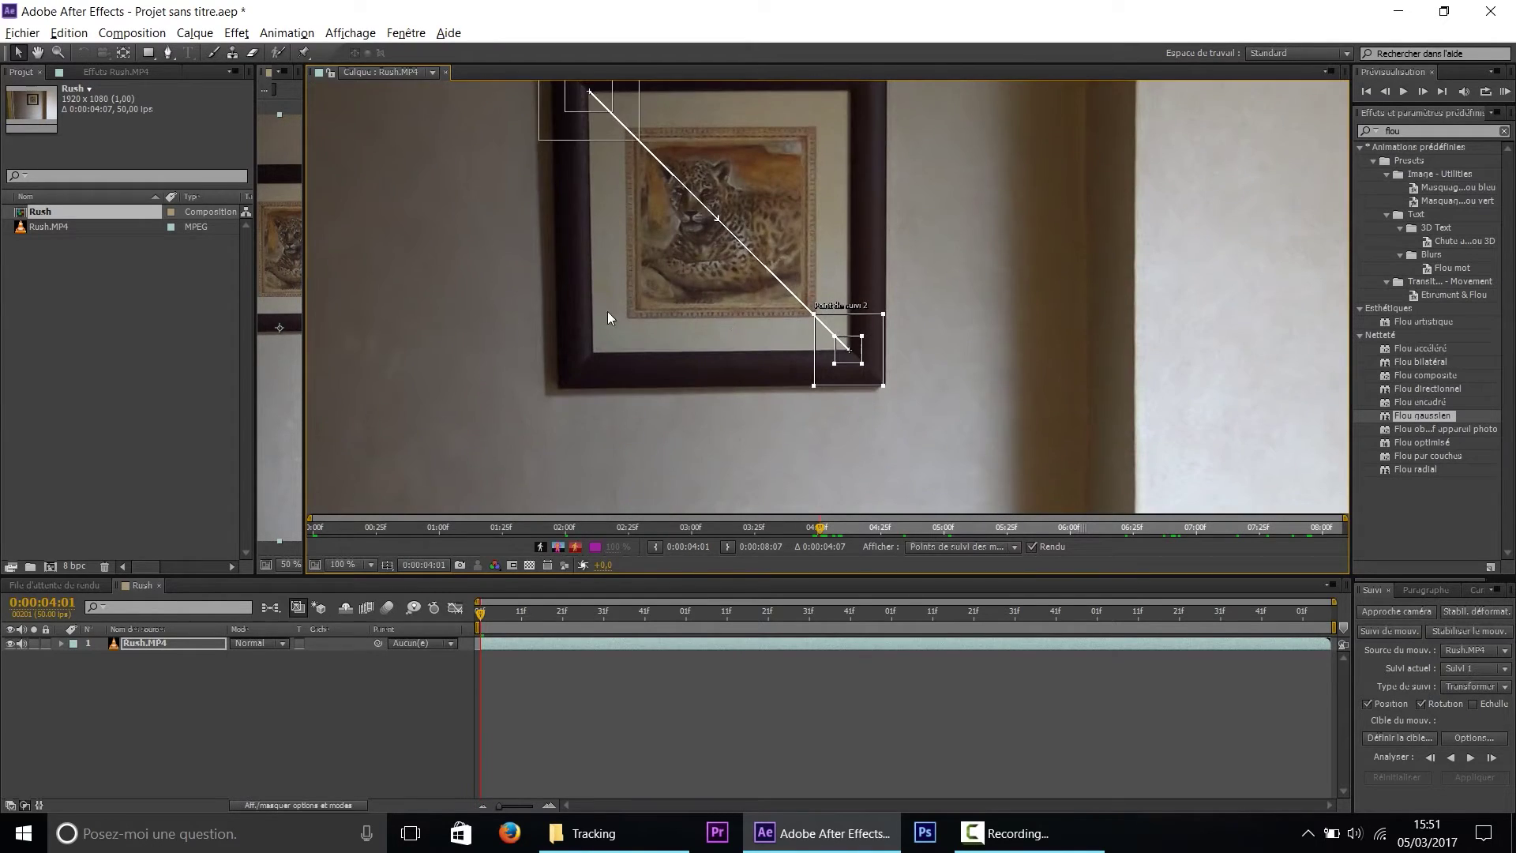
Shrink the search and feature regions of track point 1 around the picture frame's upper-left inner corner
{"action": "left_click_drag", "start_coordinate": [716, 312], "coordinate": [768, 490]}
{"action": "scroll", "coordinate": [714, 372], "scroll_direction": "down", "scroll_amount": 2}
{"action": "scroll", "coordinate": [708, 357], "scroll_direction": "up", "scroll_amount": 2}
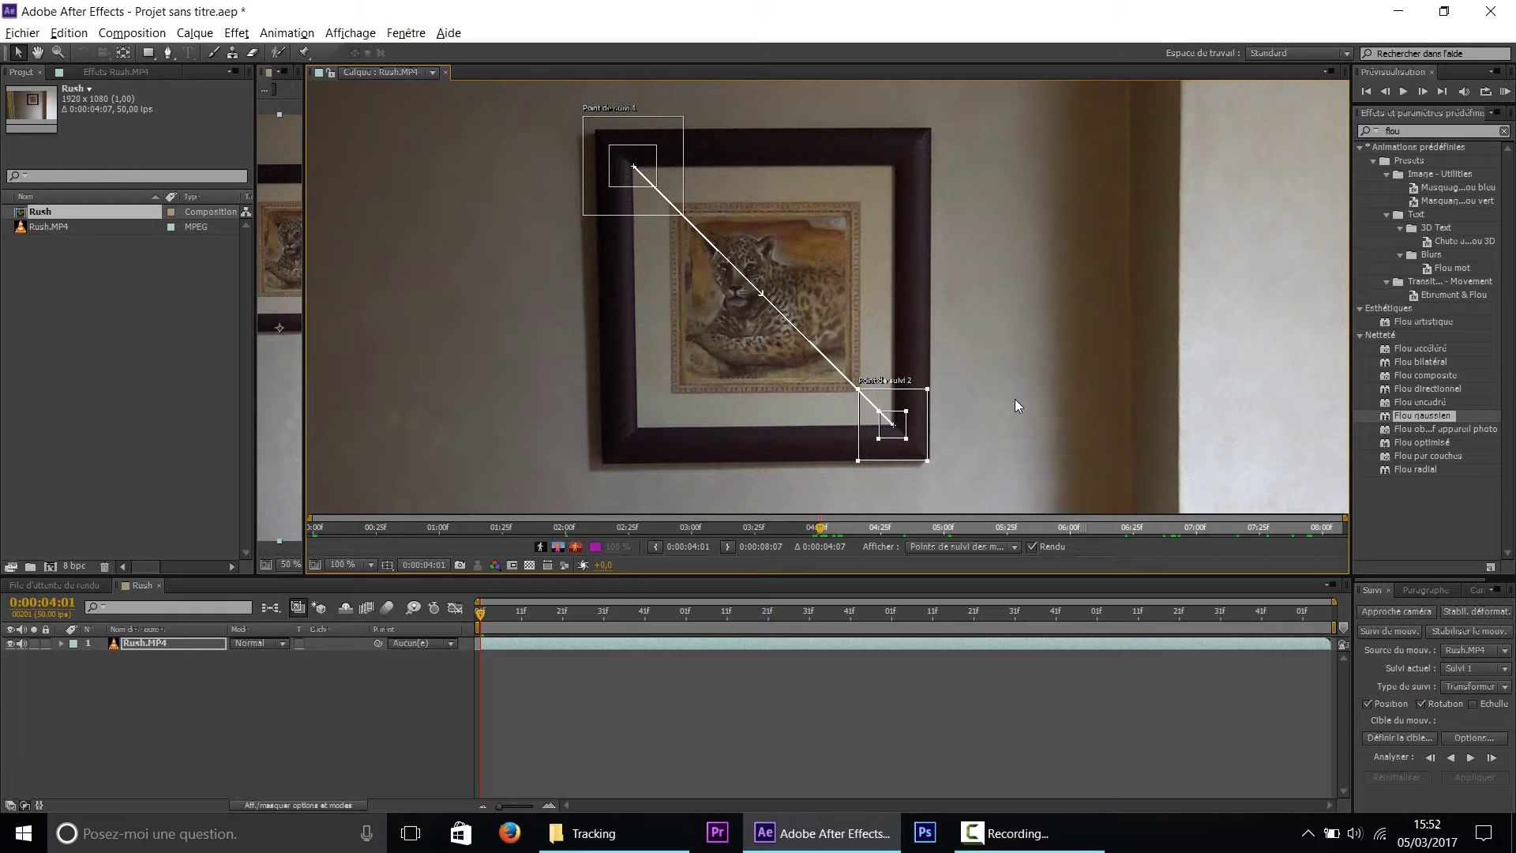
{"action": "key", "text": "comma"}
{"action": "mouse_move", "coordinate": [805, 411]}
{"action": "left_mouse_down"}
{"action": "mouse_move", "coordinate": [832, 342]}
{"action": "mouse_move", "coordinate": [785, 430]}
{"action": "left_mouse_up"}
{"action": "key", "text": "period"}
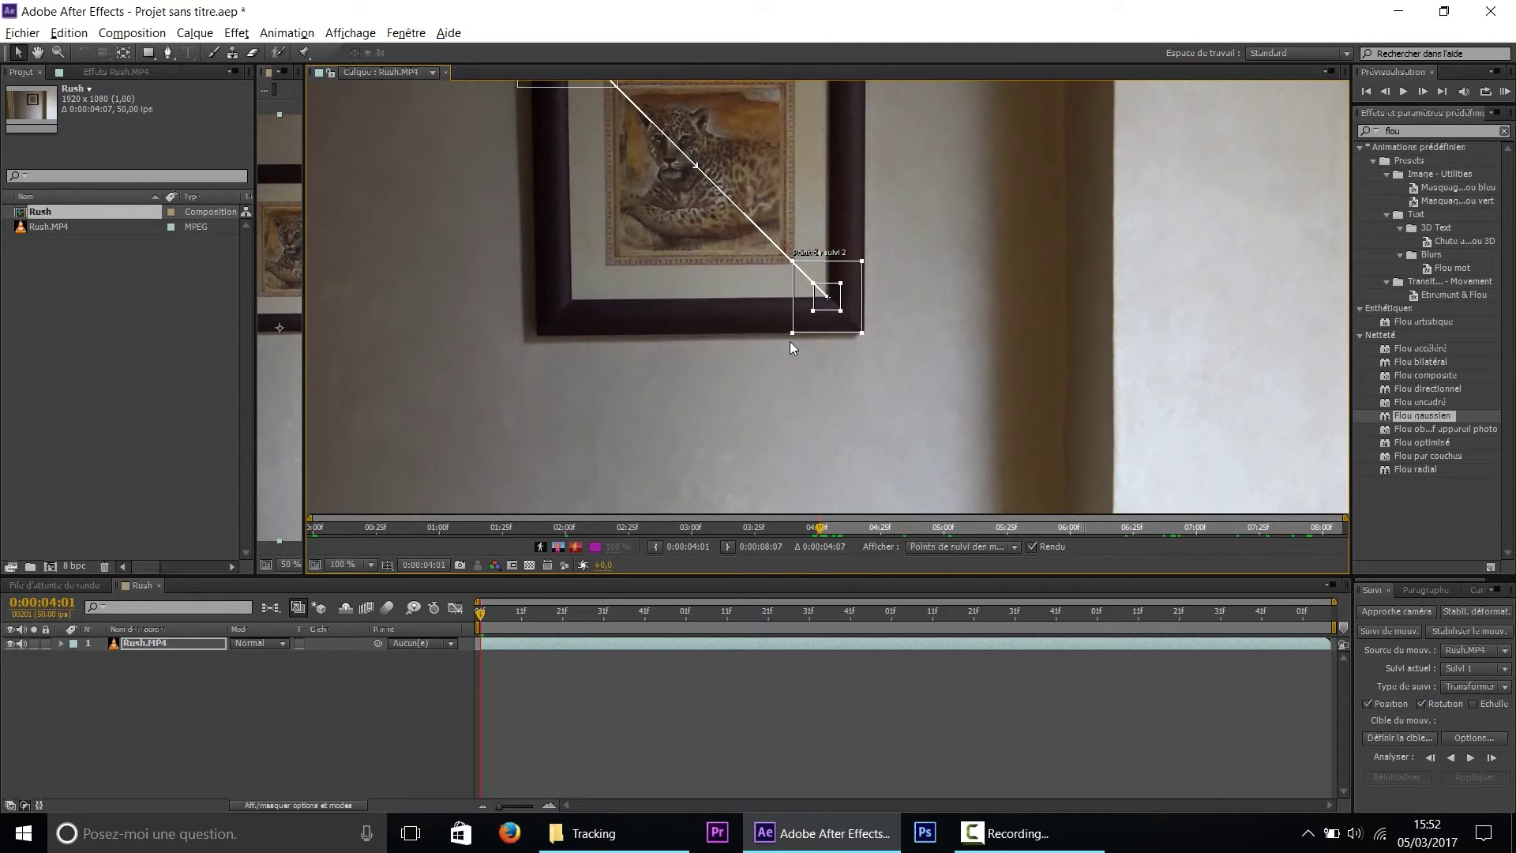
{"action": "left_click_drag", "start_coordinate": [809, 374], "coordinate": [857, 512]}
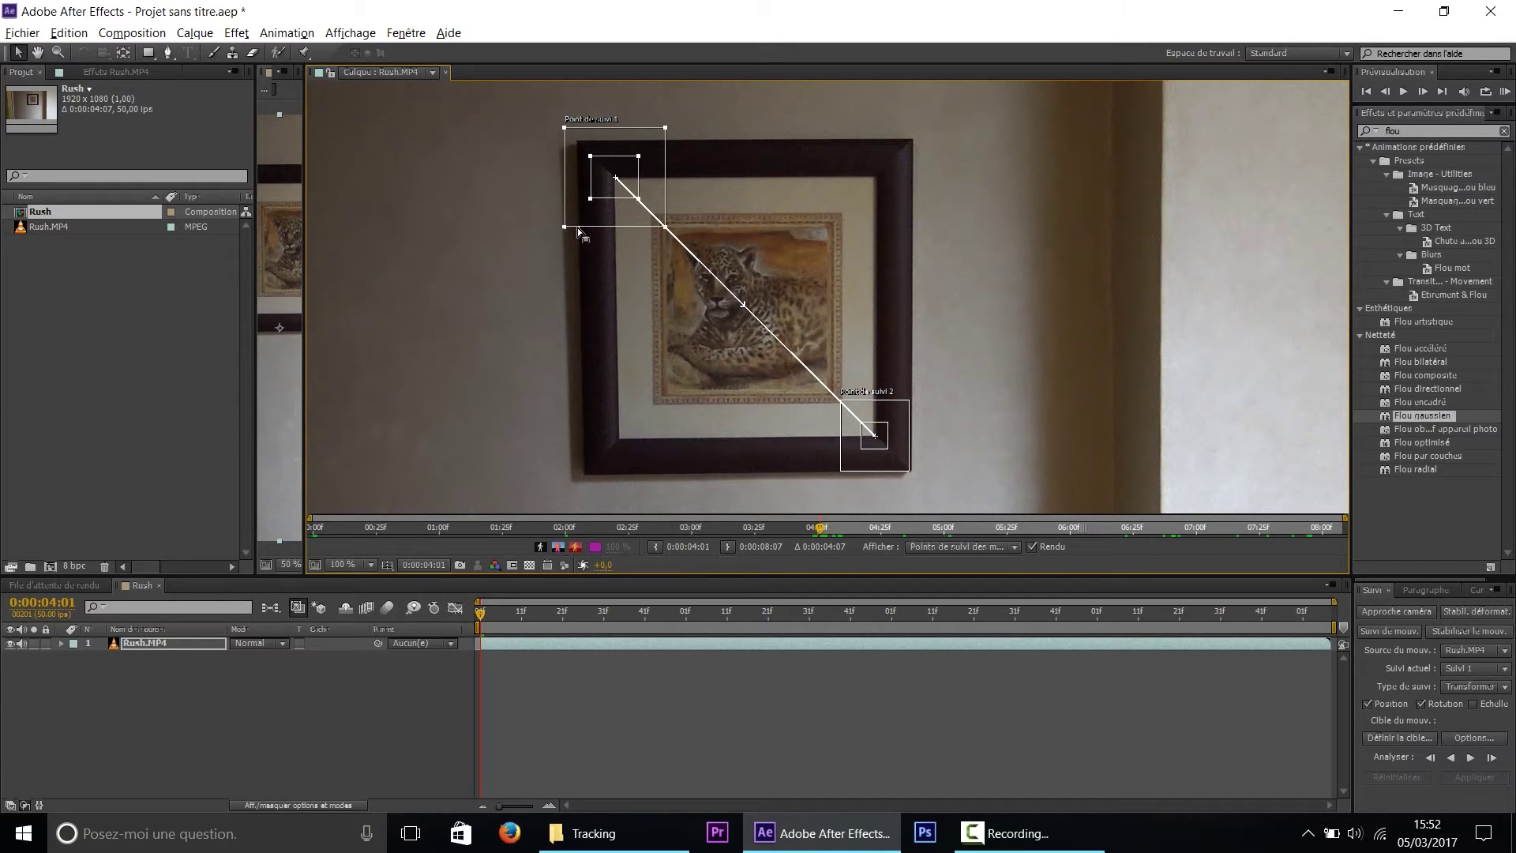
{"action": "left_click_drag", "start_coordinate": [565, 226], "coordinate": [598, 200]}
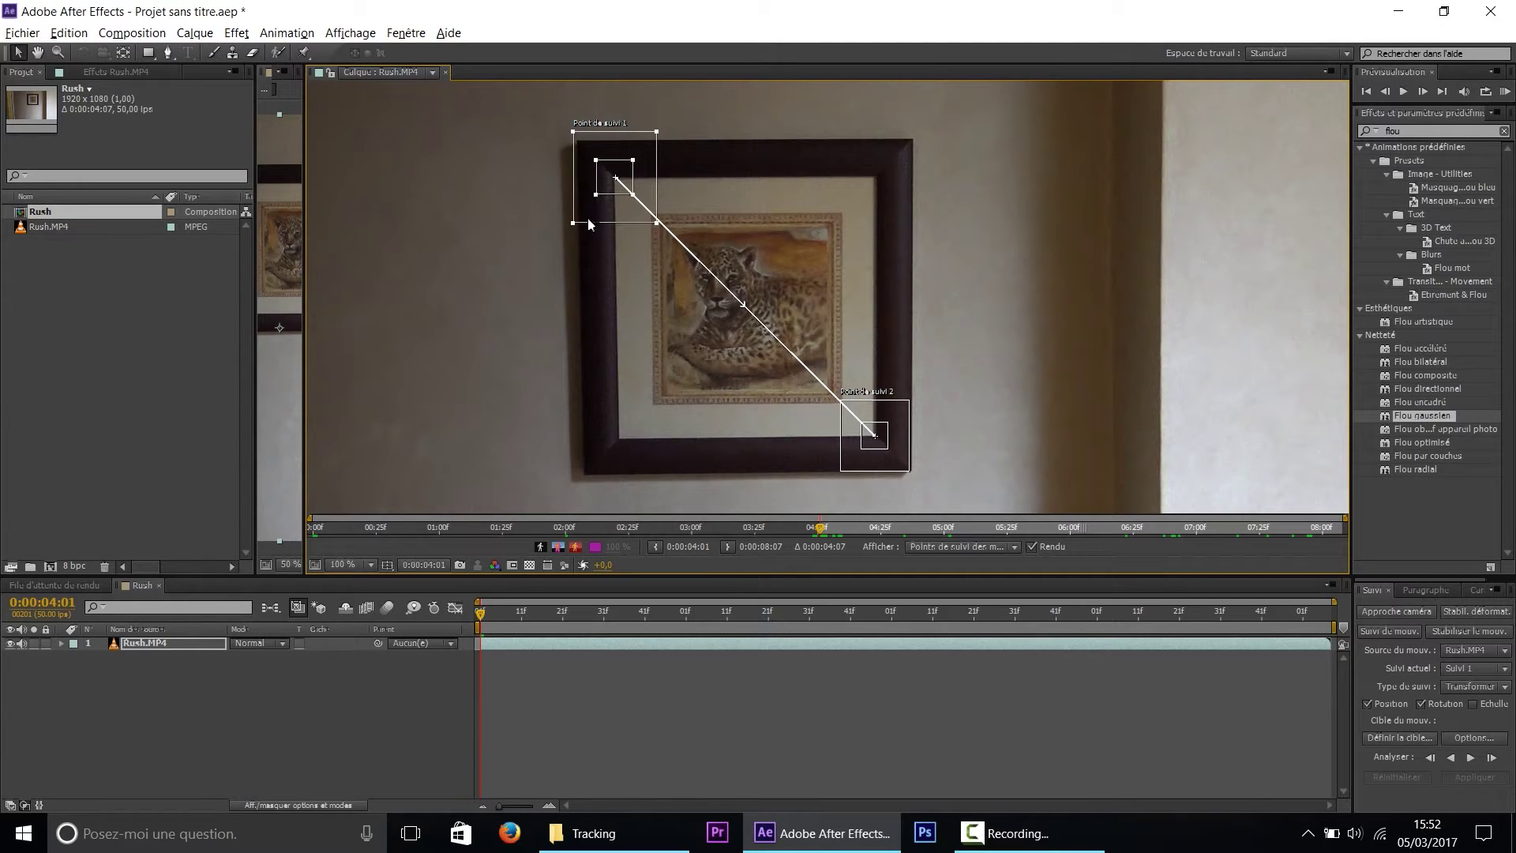
{"action": "left_click_drag", "start_coordinate": [656, 132], "coordinate": [657, 134]}
Analyze the motion of both track points forward from 0:00:04:01 to the end of the clip
{"action": "scroll", "coordinate": [732, 385], "scroll_direction": "down", "scroll_amount": 2}
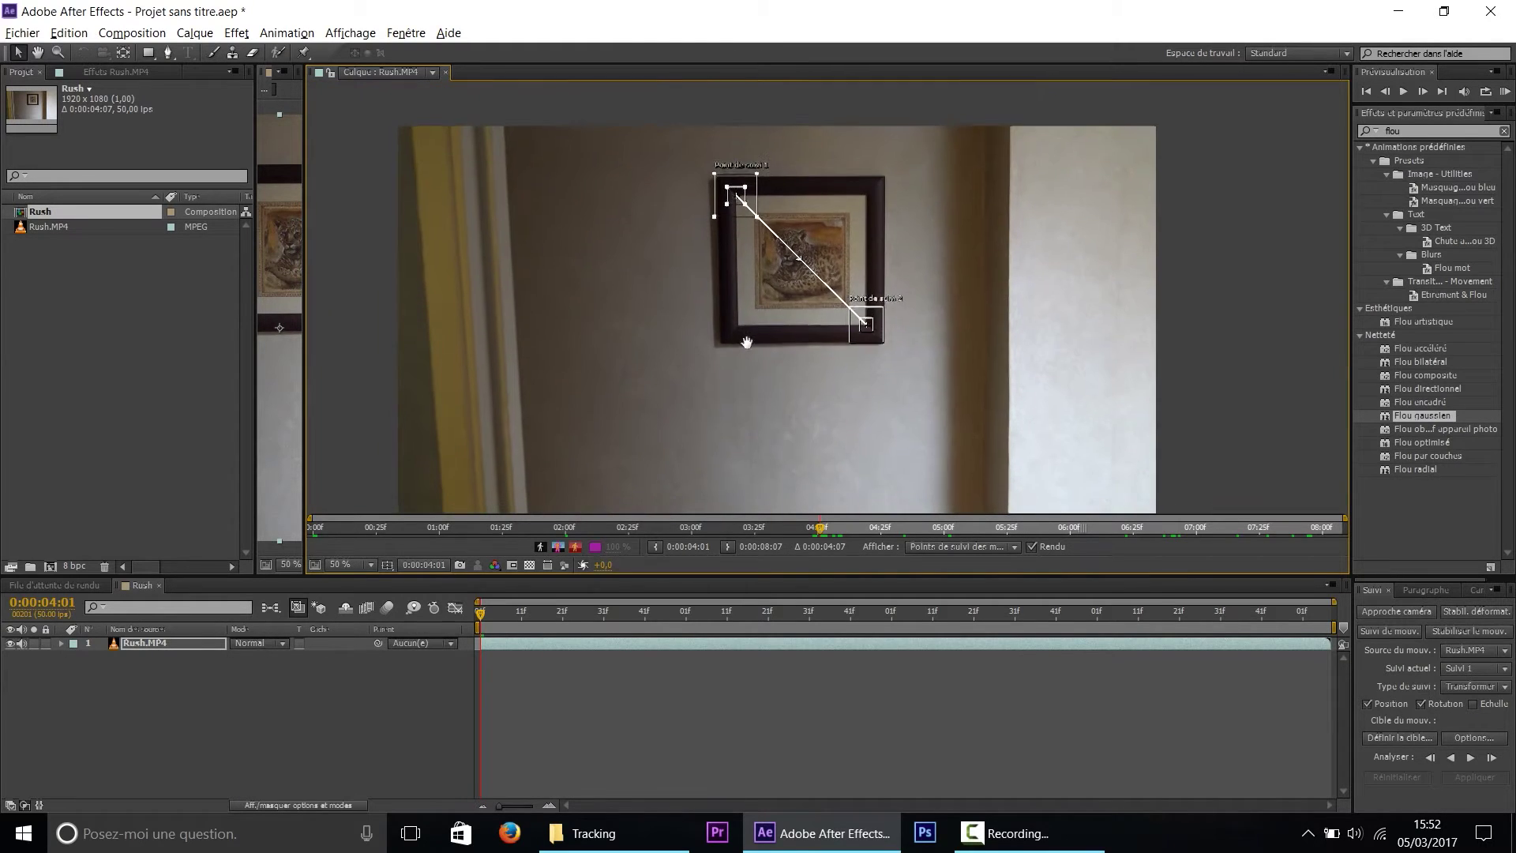
{"action": "scroll", "coordinate": [739, 379], "scroll_direction": "up", "scroll_amount": 1}
{"action": "scroll", "coordinate": [589, 244], "scroll_direction": "up", "scroll_amount": 1}
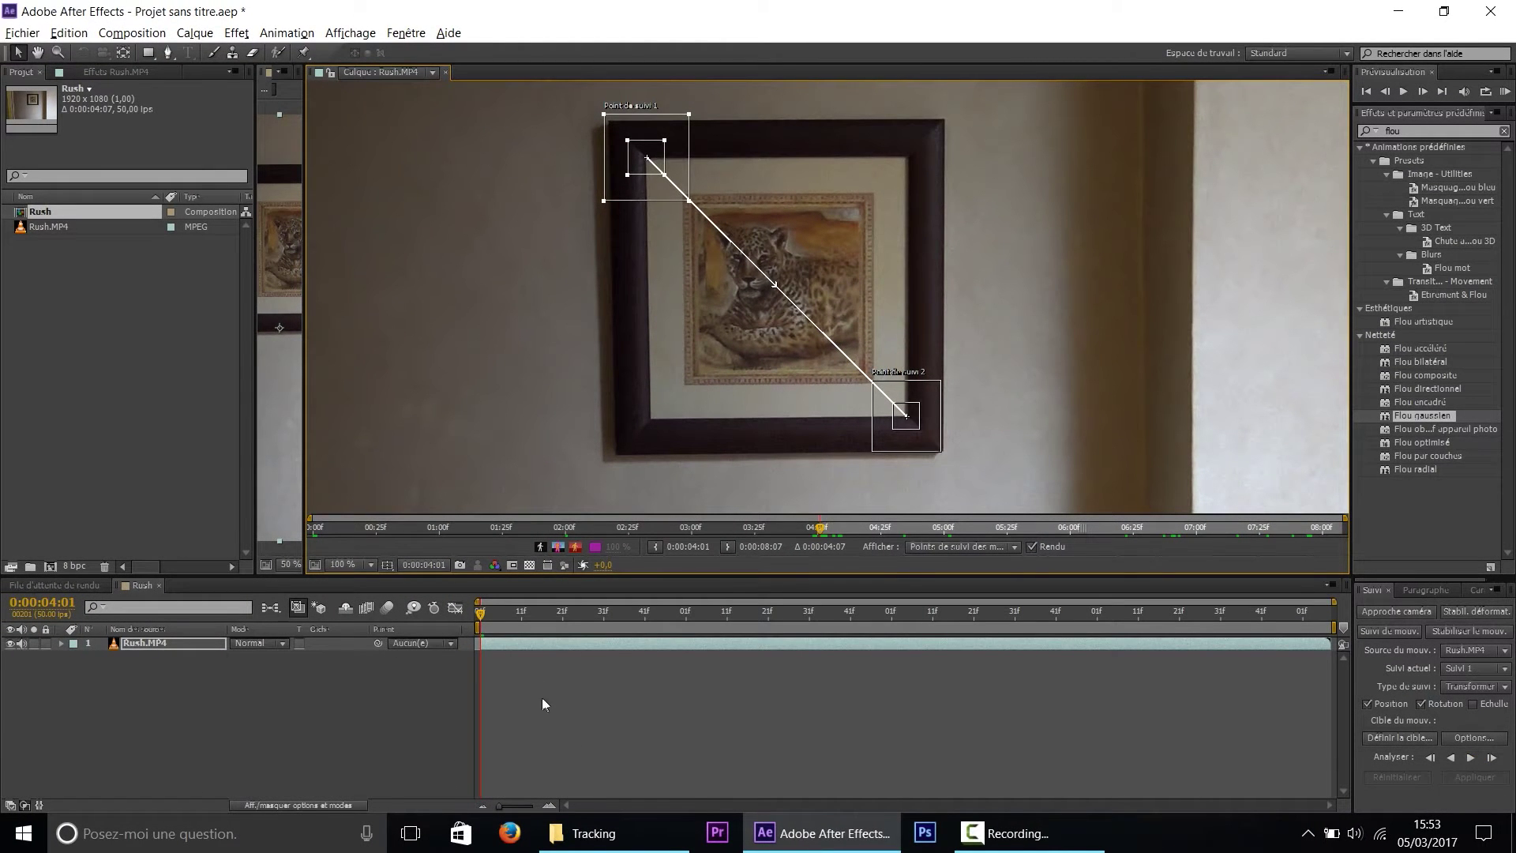
{"action": "left_click", "coordinate": [1470, 758]}
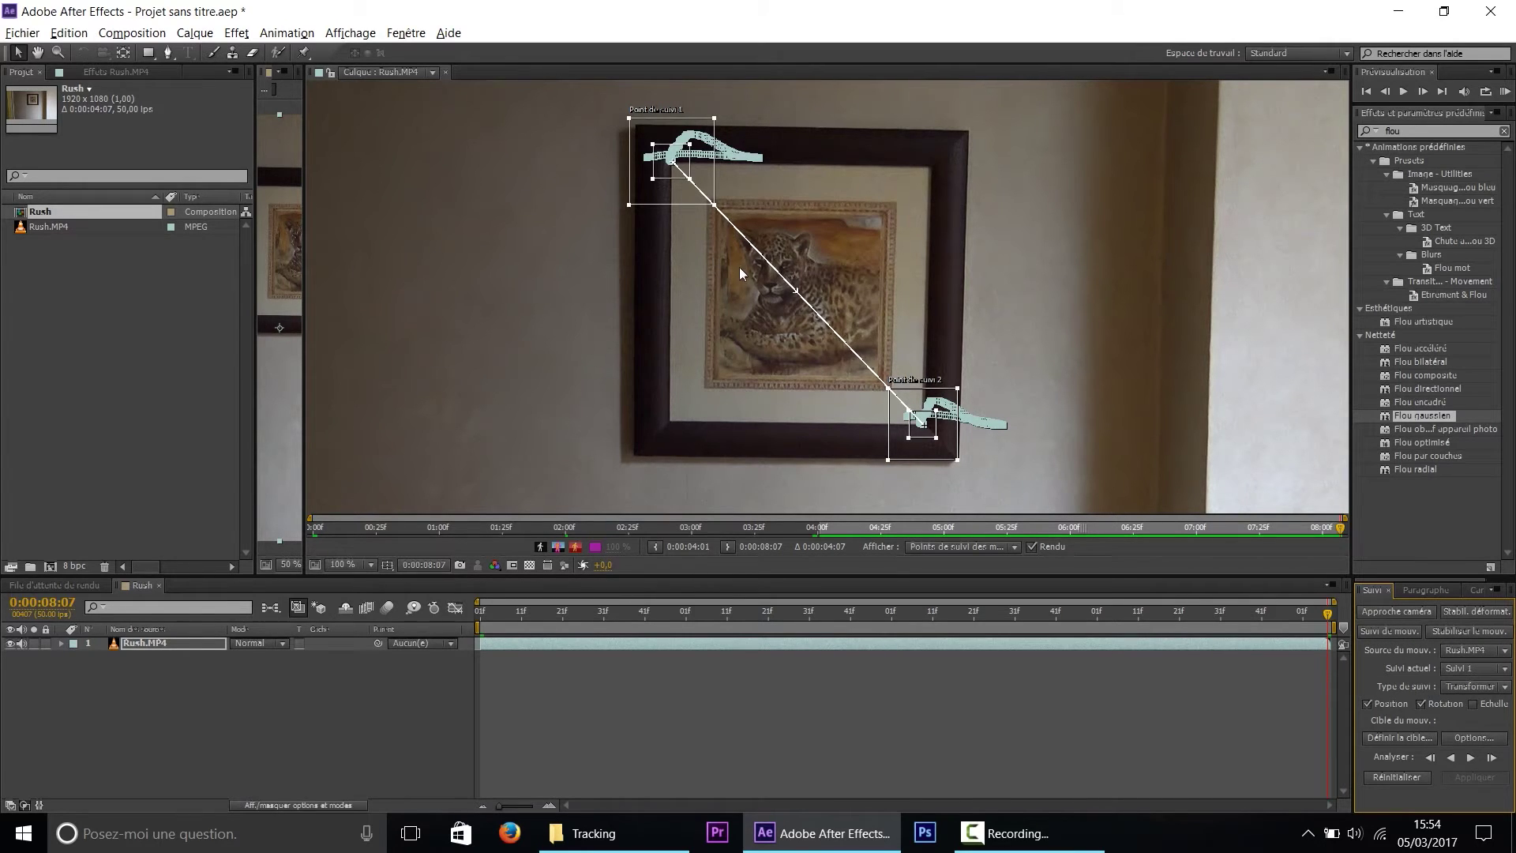
{"action": "left_click", "coordinate": [1333, 614]}
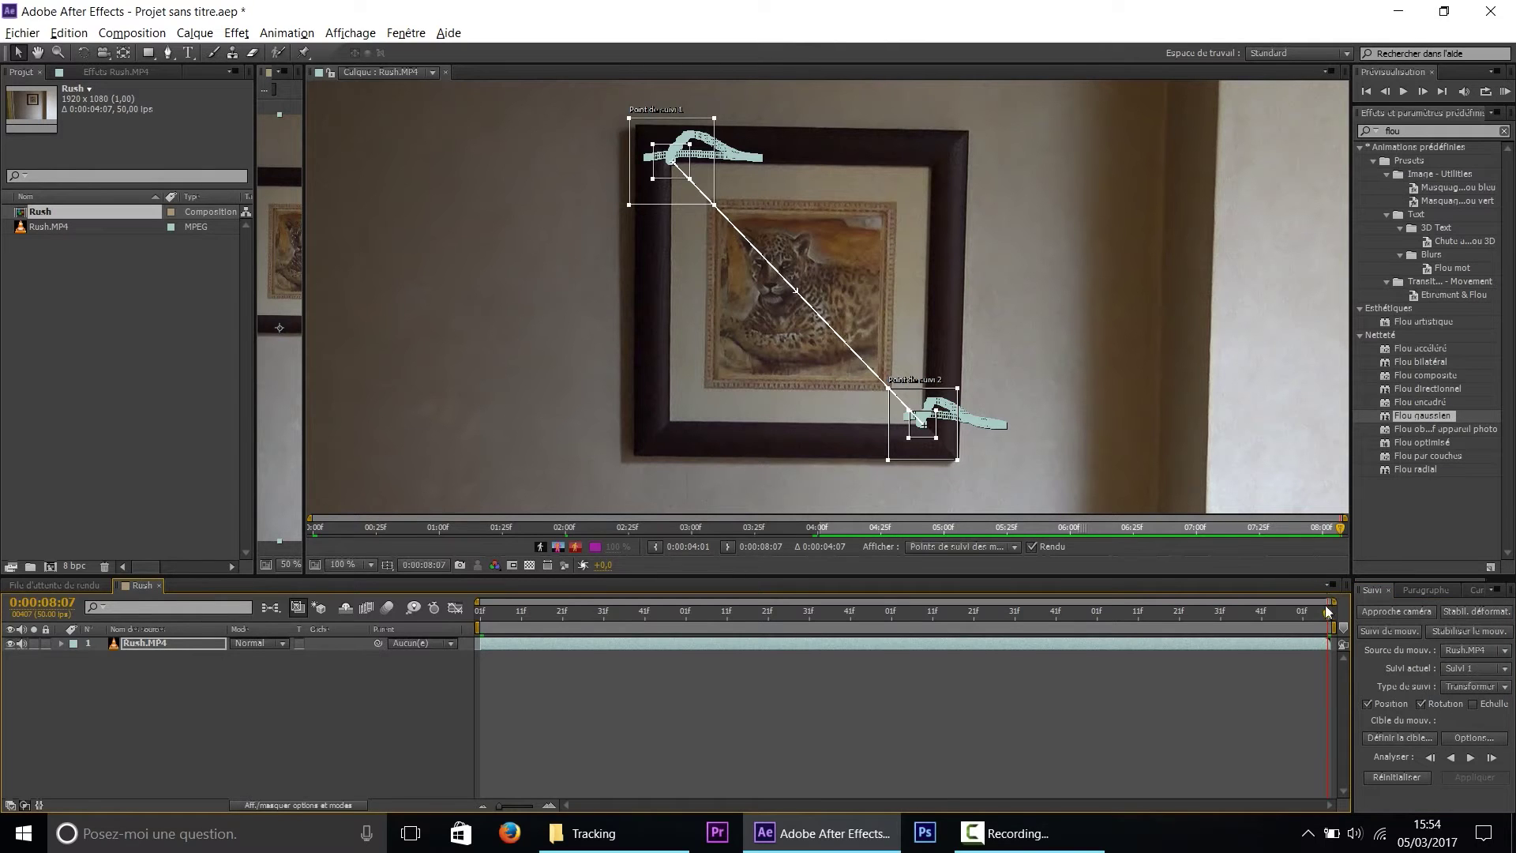
Scrub through the tracked footage and examine up close how track point 2 follows the picture frame's lower-right inner corner
{"action": "left_click_drag", "start_coordinate": [1328, 616], "coordinate": [1011, 622]}
{"action": "left_click_drag", "start_coordinate": [1115, 529], "coordinate": [890, 519]}
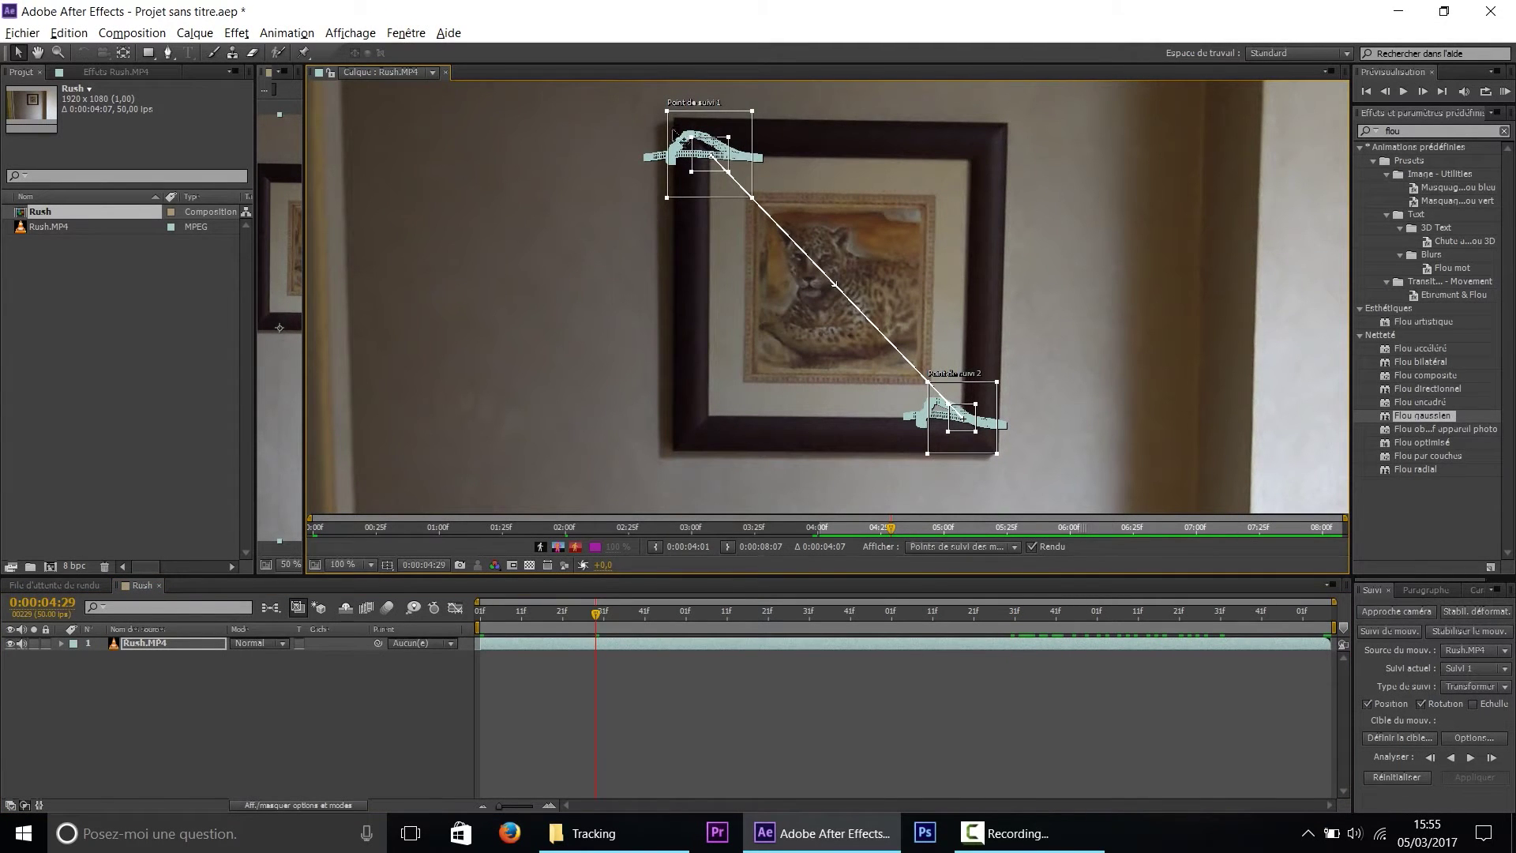
{"action": "scroll", "coordinate": [947, 410], "scroll_direction": "up", "scroll_amount": 4}
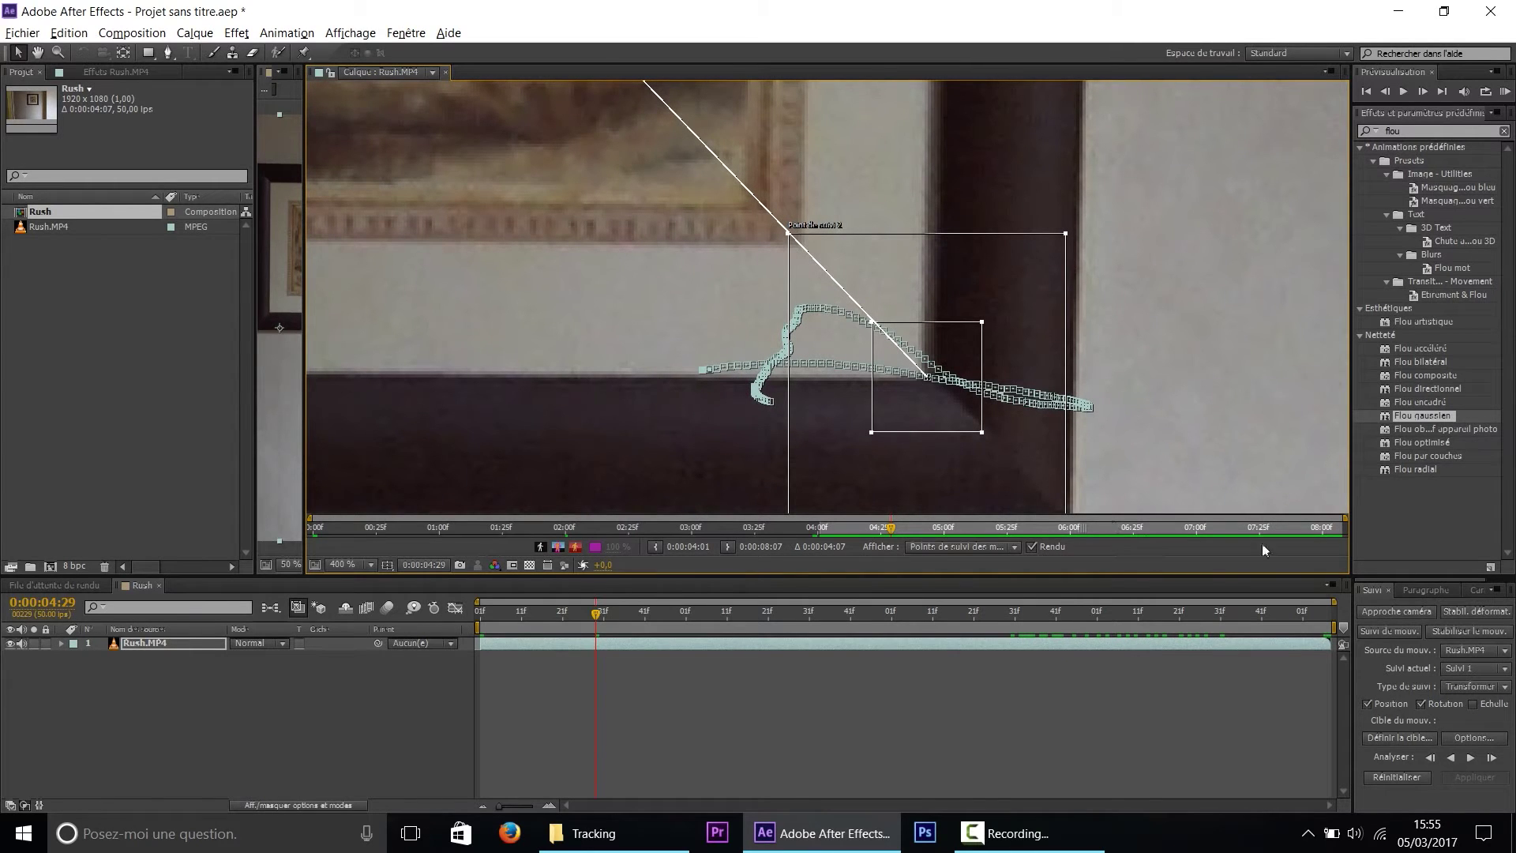
{"action": "left_click_drag", "start_coordinate": [890, 528], "coordinate": [1034, 532]}
{"action": "scroll", "coordinate": [1034, 416], "scroll_direction": "up", "scroll_amount": 1}
{"action": "left_click_drag", "start_coordinate": [1034, 417], "coordinate": [1042, 471]}
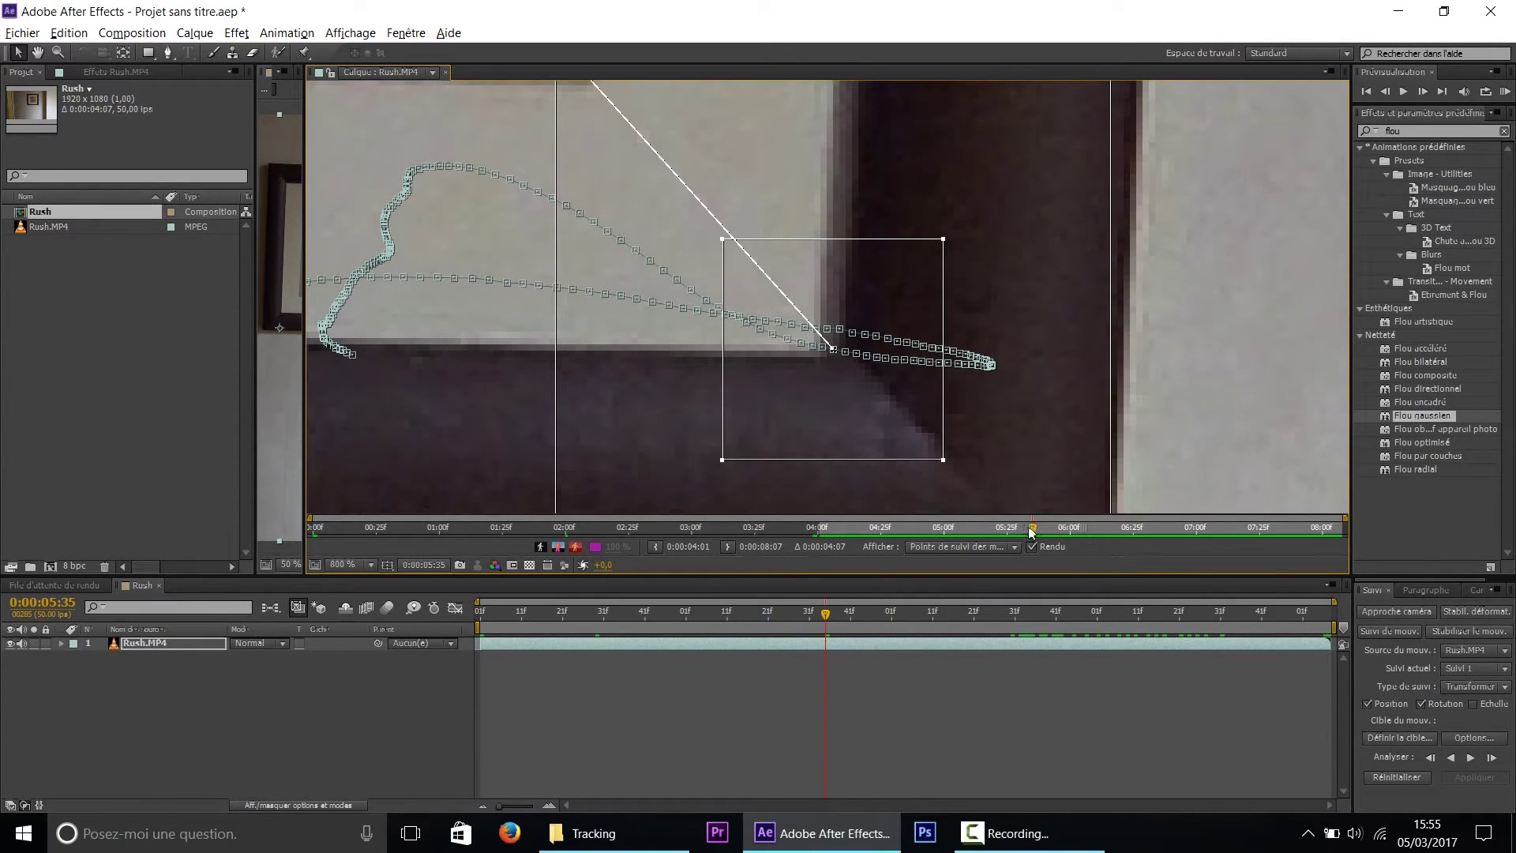
{"action": "left_click_drag", "start_coordinate": [1034, 528], "coordinate": [1037, 528]}
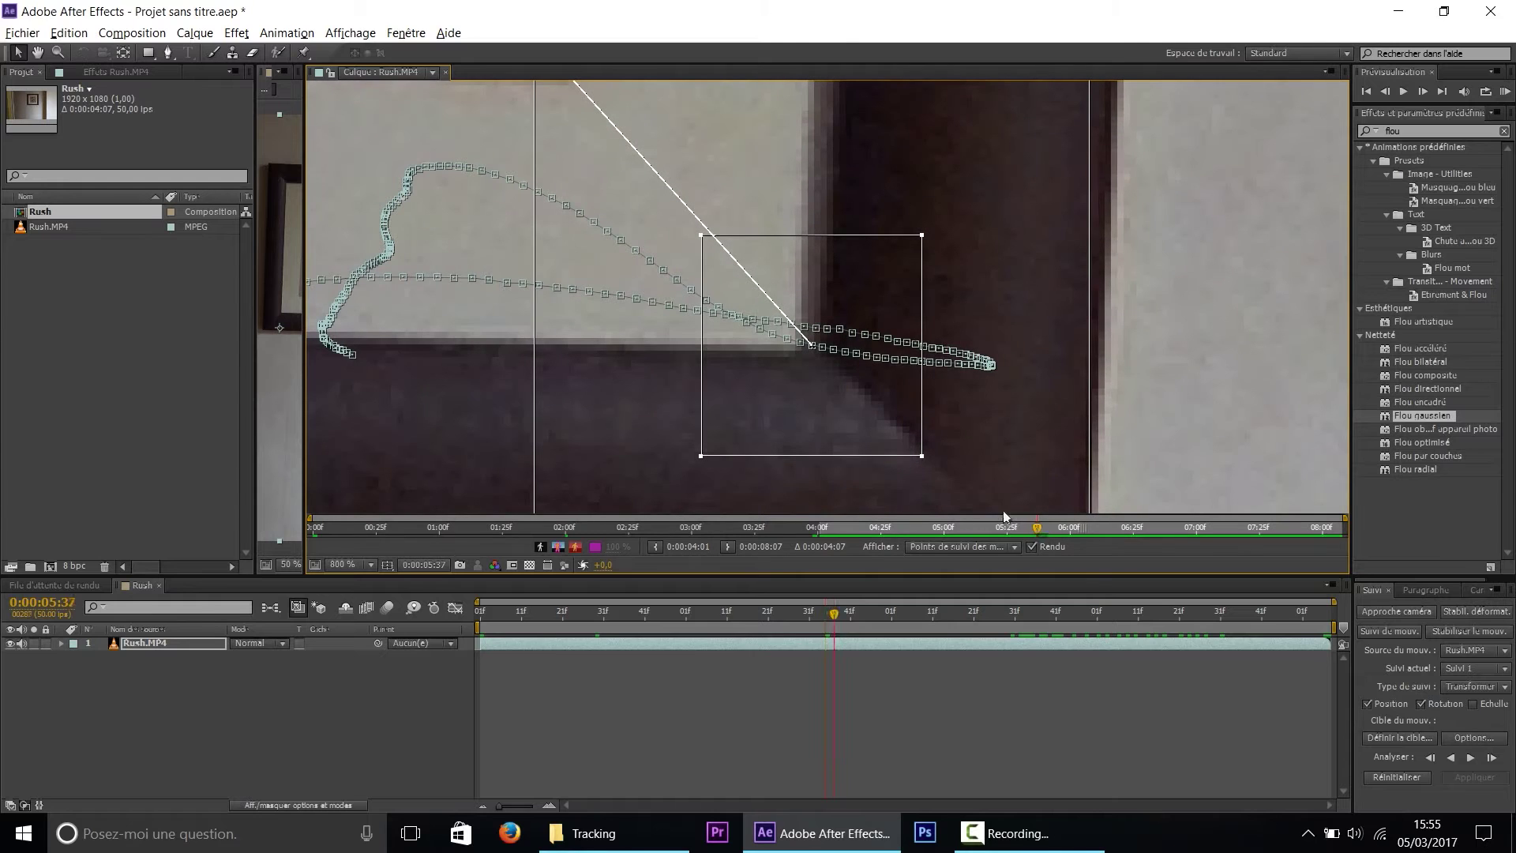
{"action": "scroll", "coordinate": [719, 306], "scroll_direction": "down", "scroll_amount": 5}
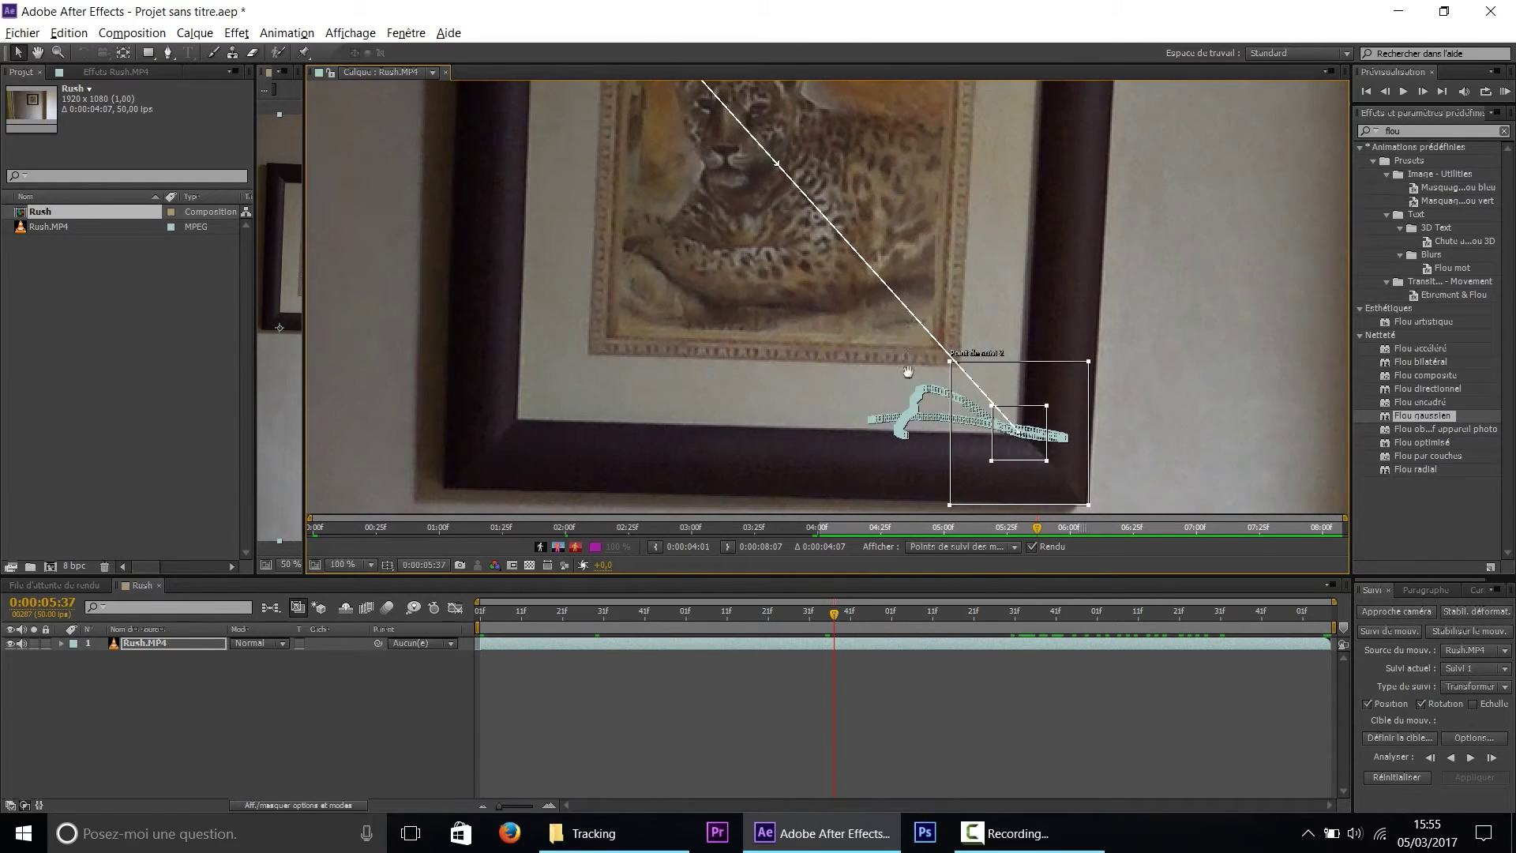
{"action": "left_click_drag", "start_coordinate": [904, 412], "coordinate": [920, 367]}
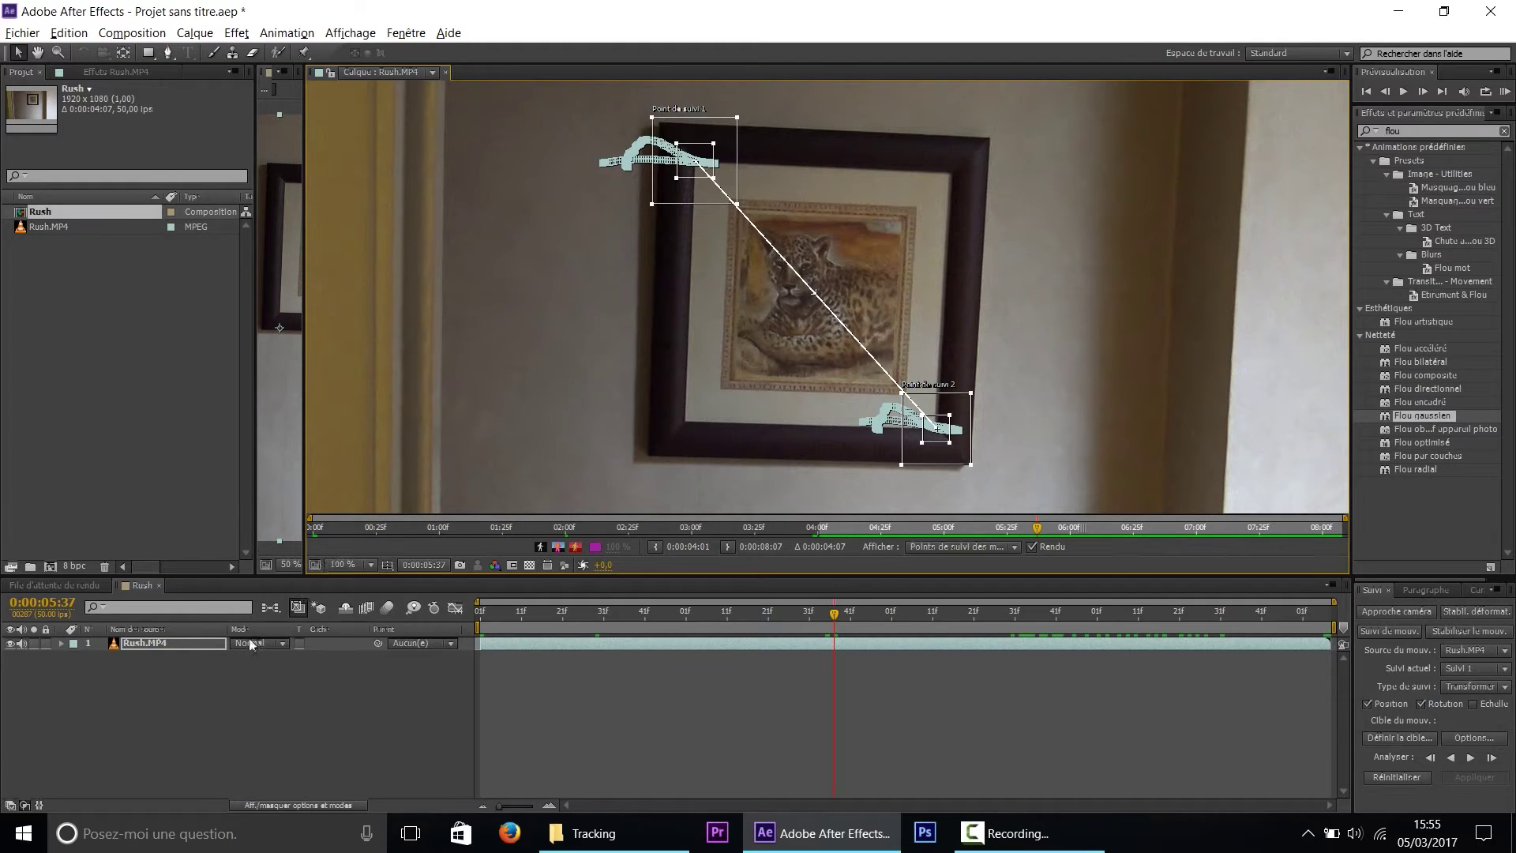
Add a null object layer to the Rush composition above the Rush.MP4 layer
{"action": "left_click", "coordinate": [114, 705]}
{"action": "right_click", "coordinate": [174, 690]}
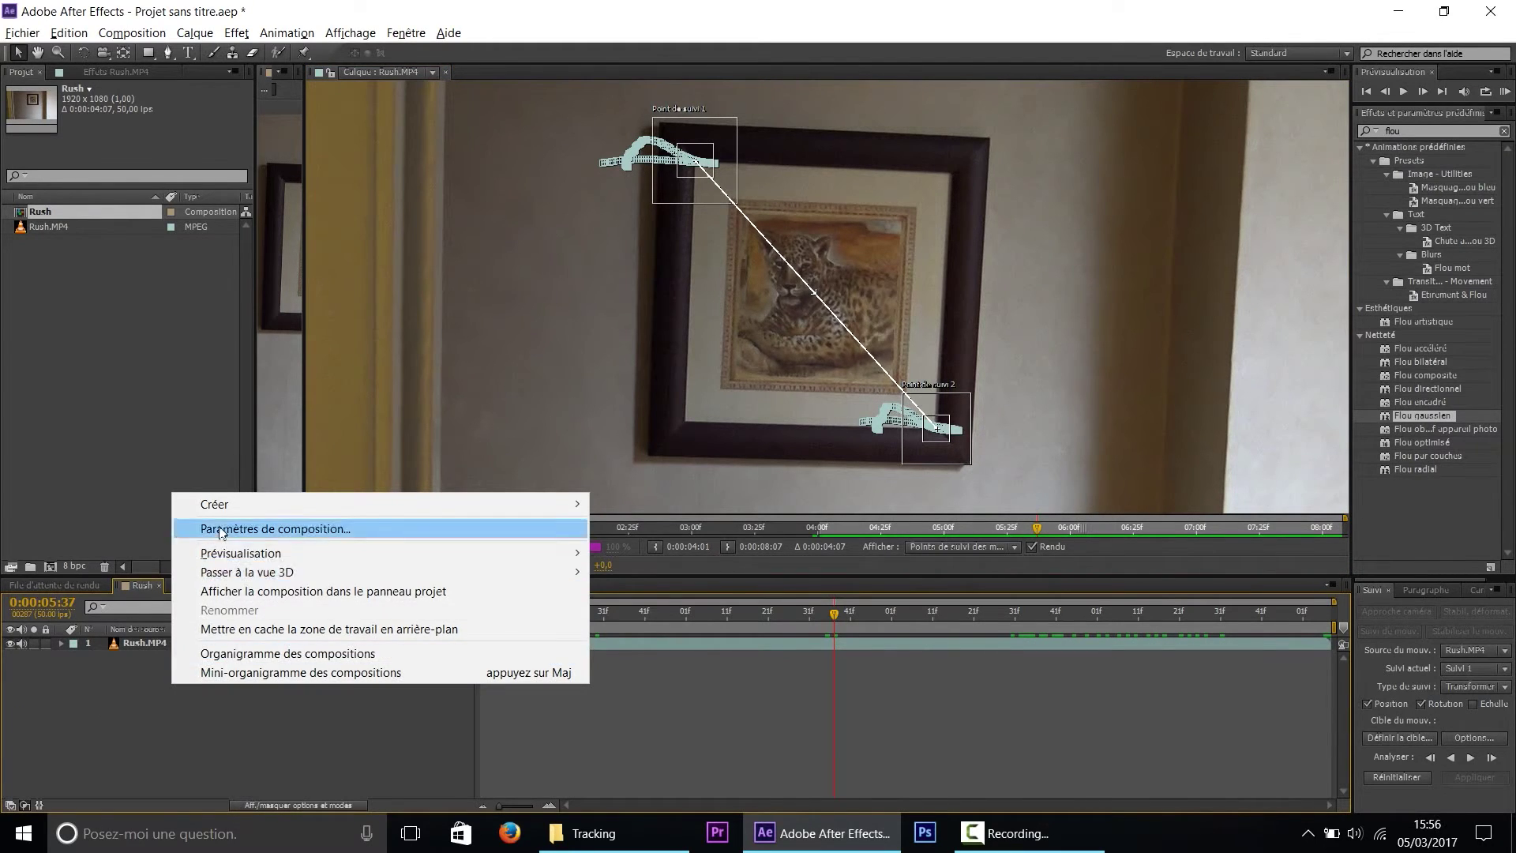
{"action": "mouse_move", "coordinate": [238, 513]}
{"action": "left_click", "coordinate": [650, 604]}
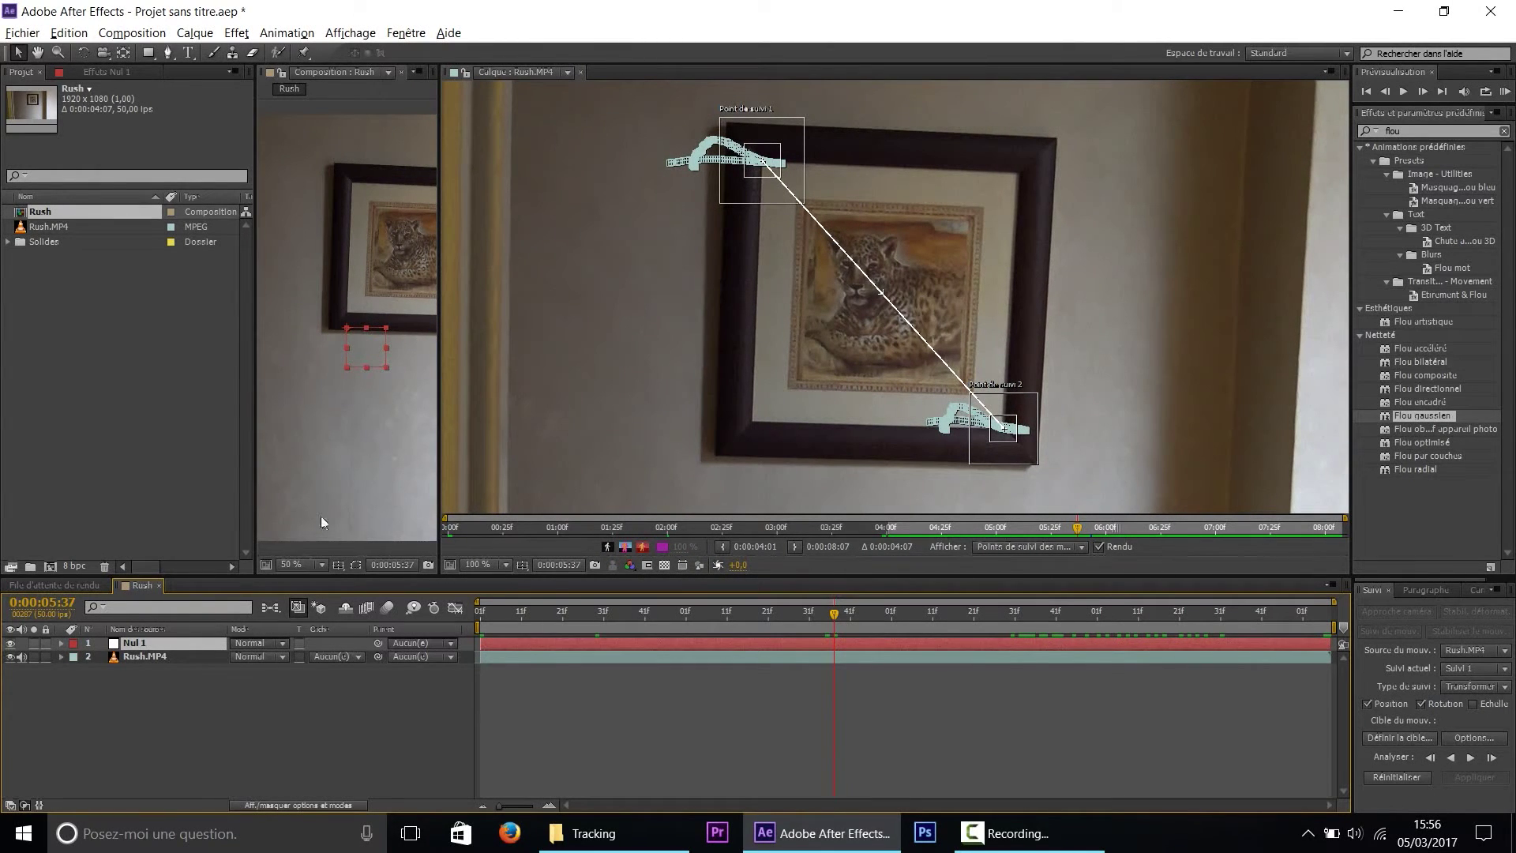
{"action": "left_click", "coordinate": [73, 644]}
{"action": "left_click", "coordinate": [102, 707]}
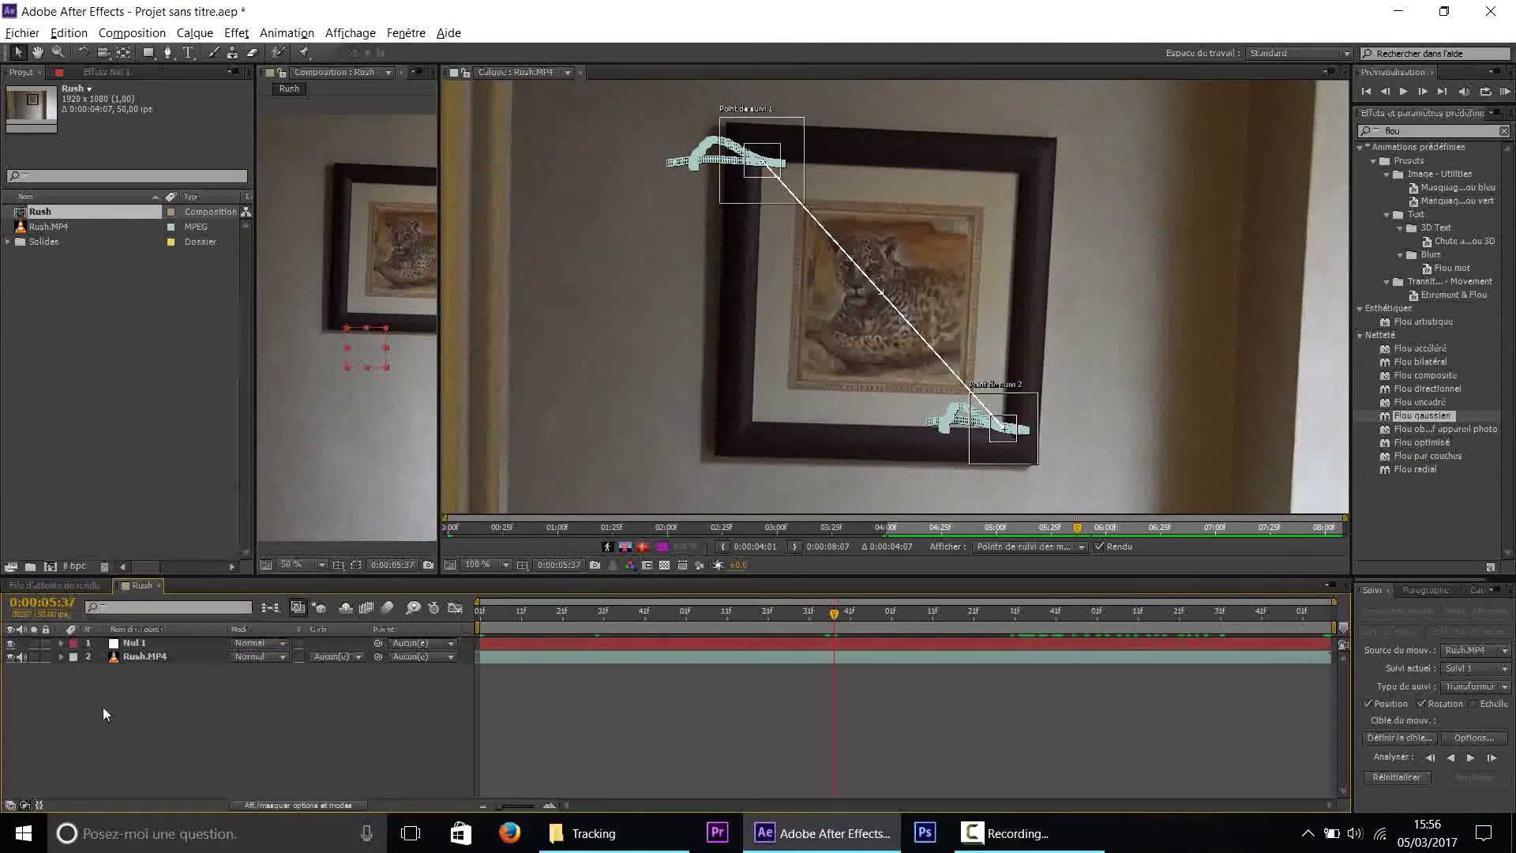
{"action": "left_click", "coordinate": [139, 644]}
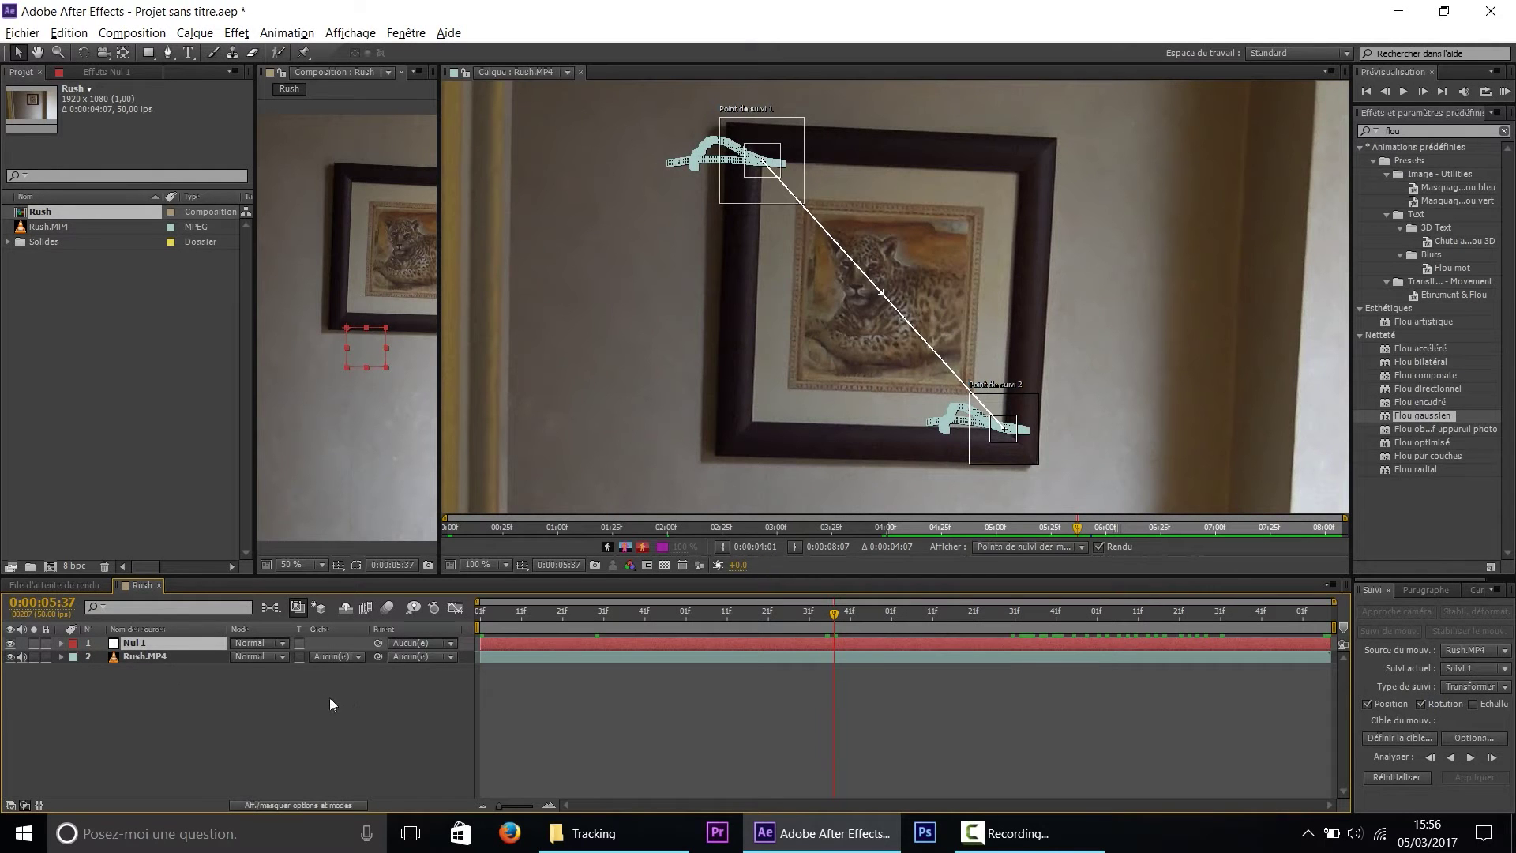
{"action": "left_click", "coordinate": [172, 685]}
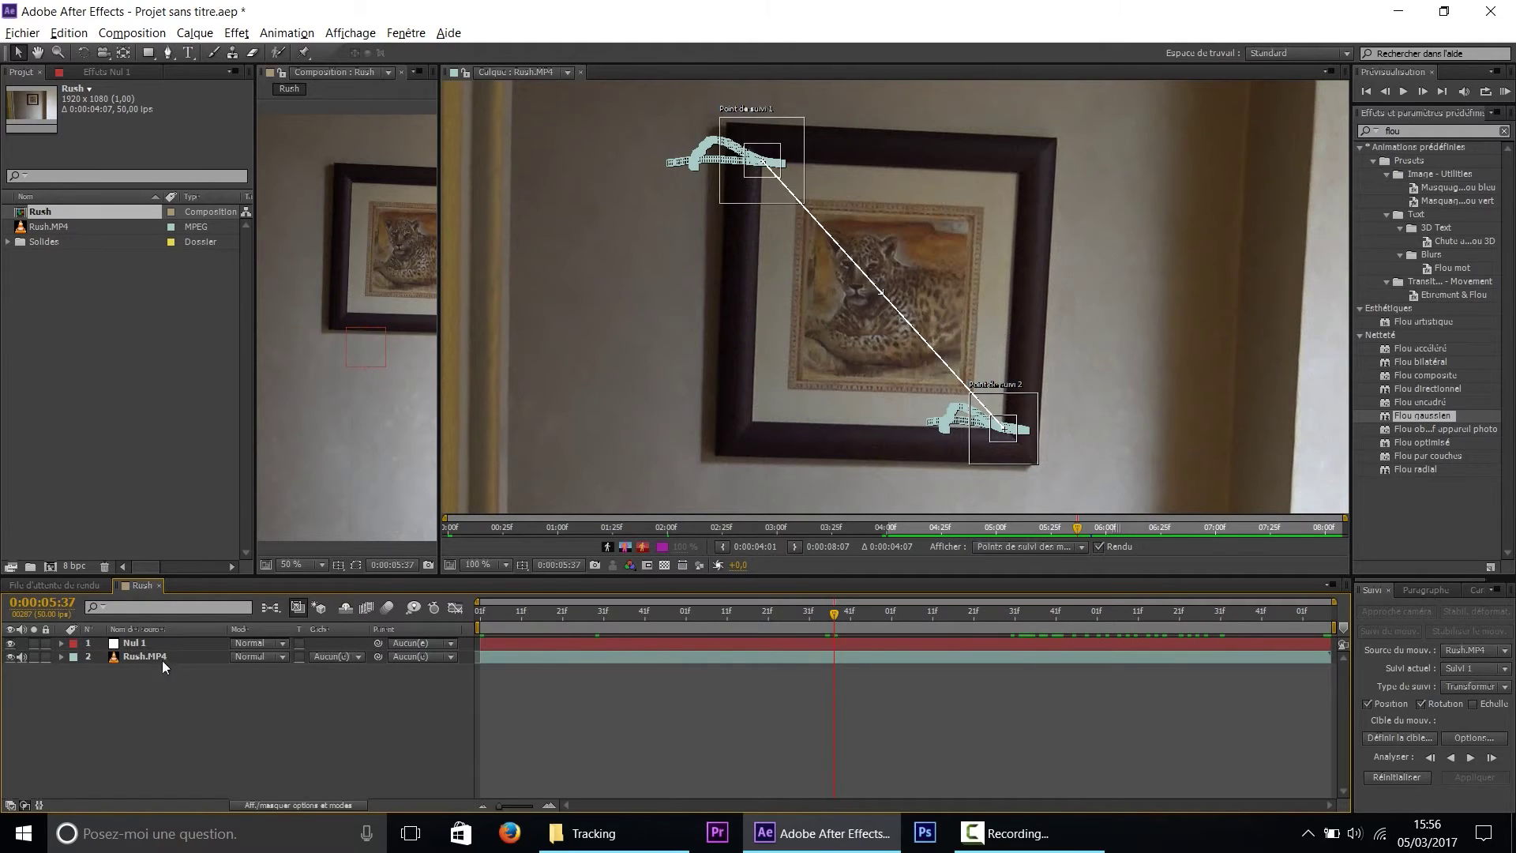
Set the null layer Nul 1 as the motion target of the Rush.MP4 tracking data
{"action": "left_click", "coordinate": [175, 656]}
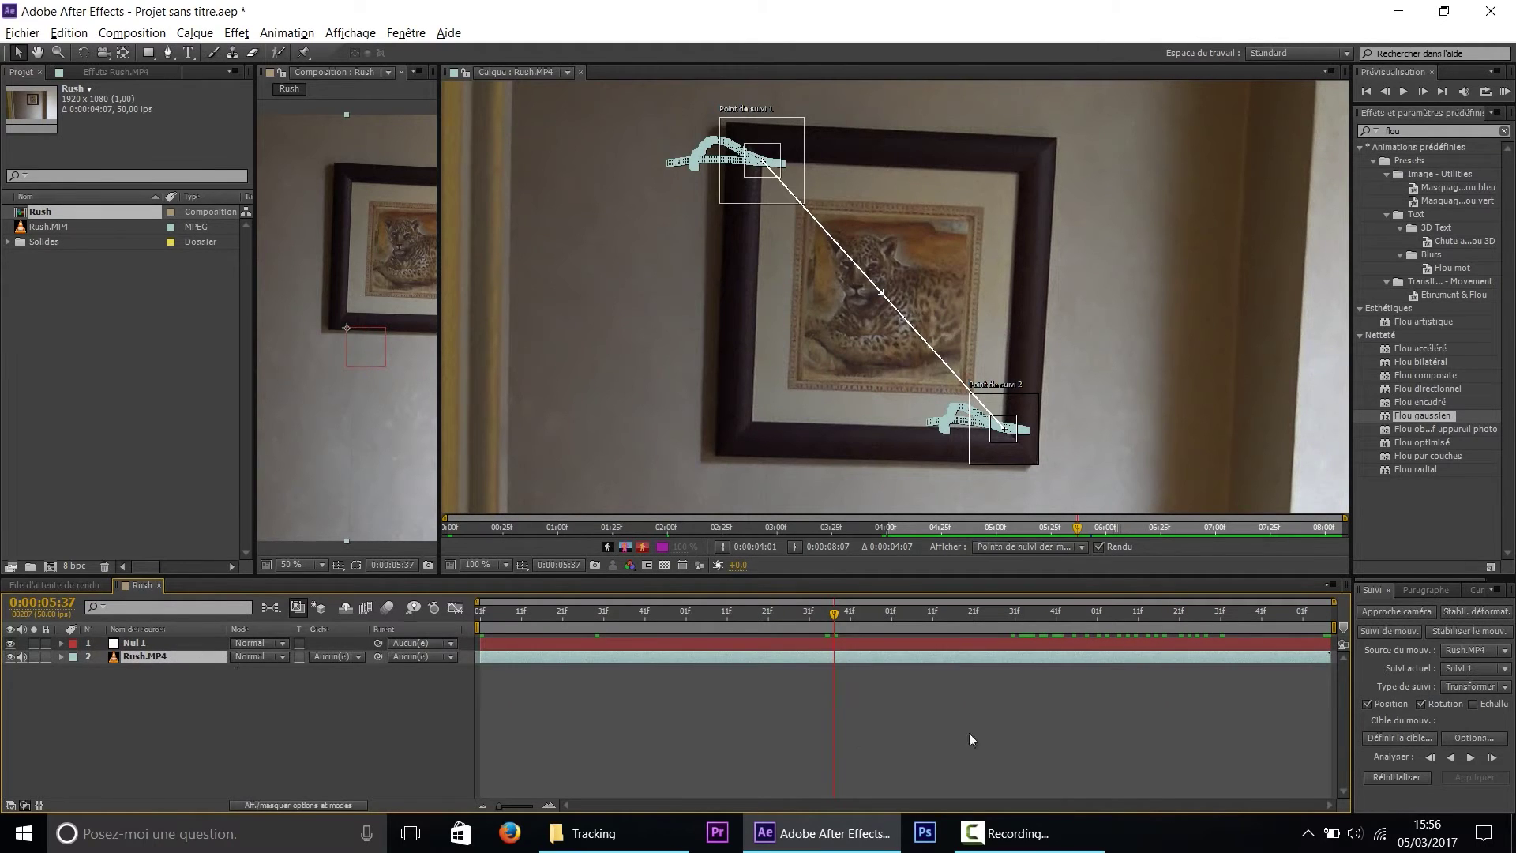
{"action": "left_click", "coordinate": [1400, 741]}
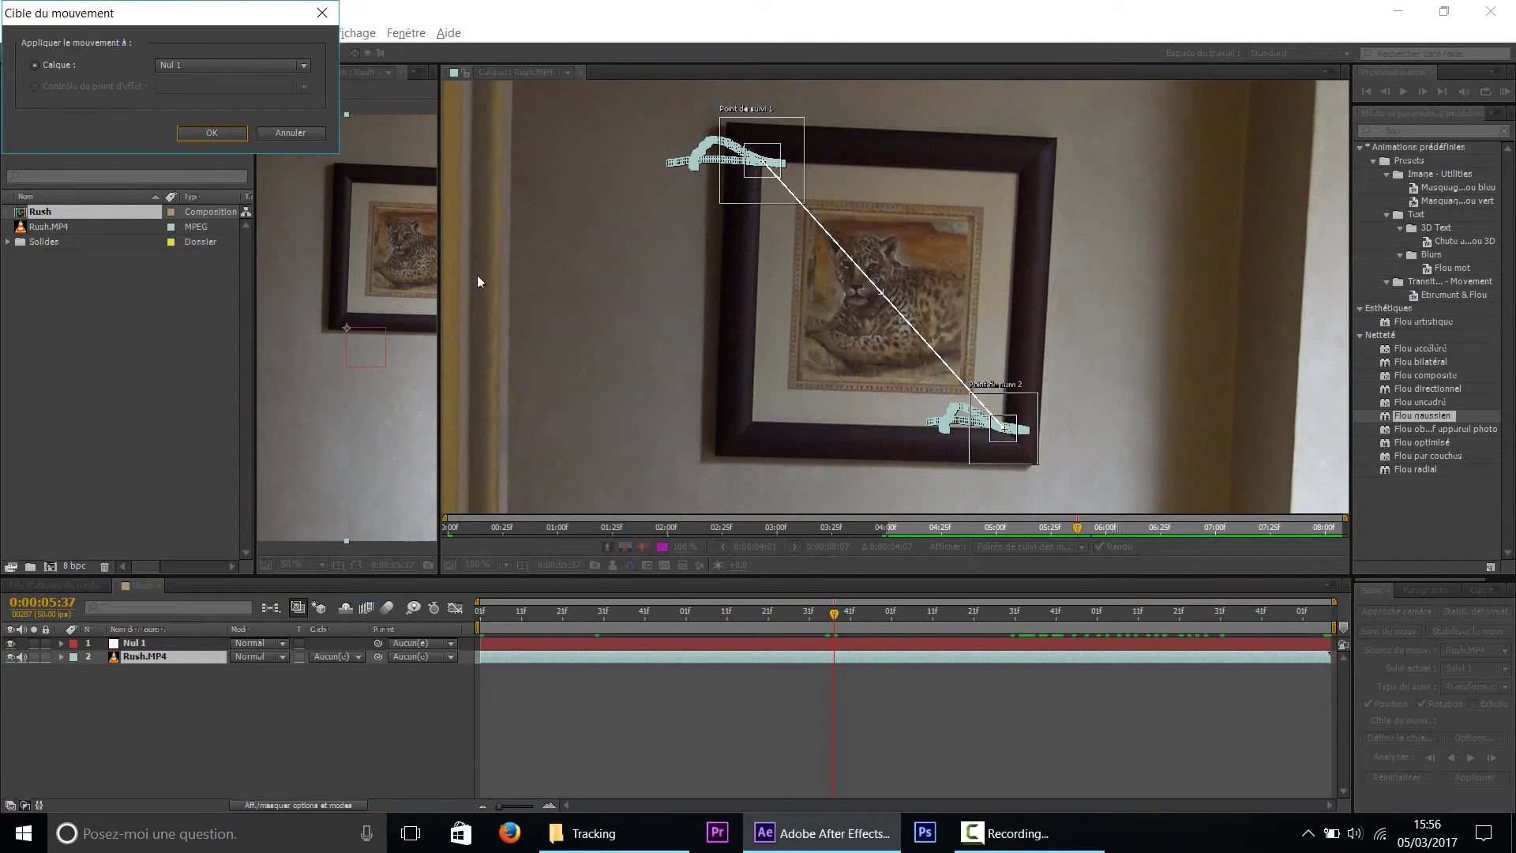
{"action": "left_click", "coordinate": [182, 63]}
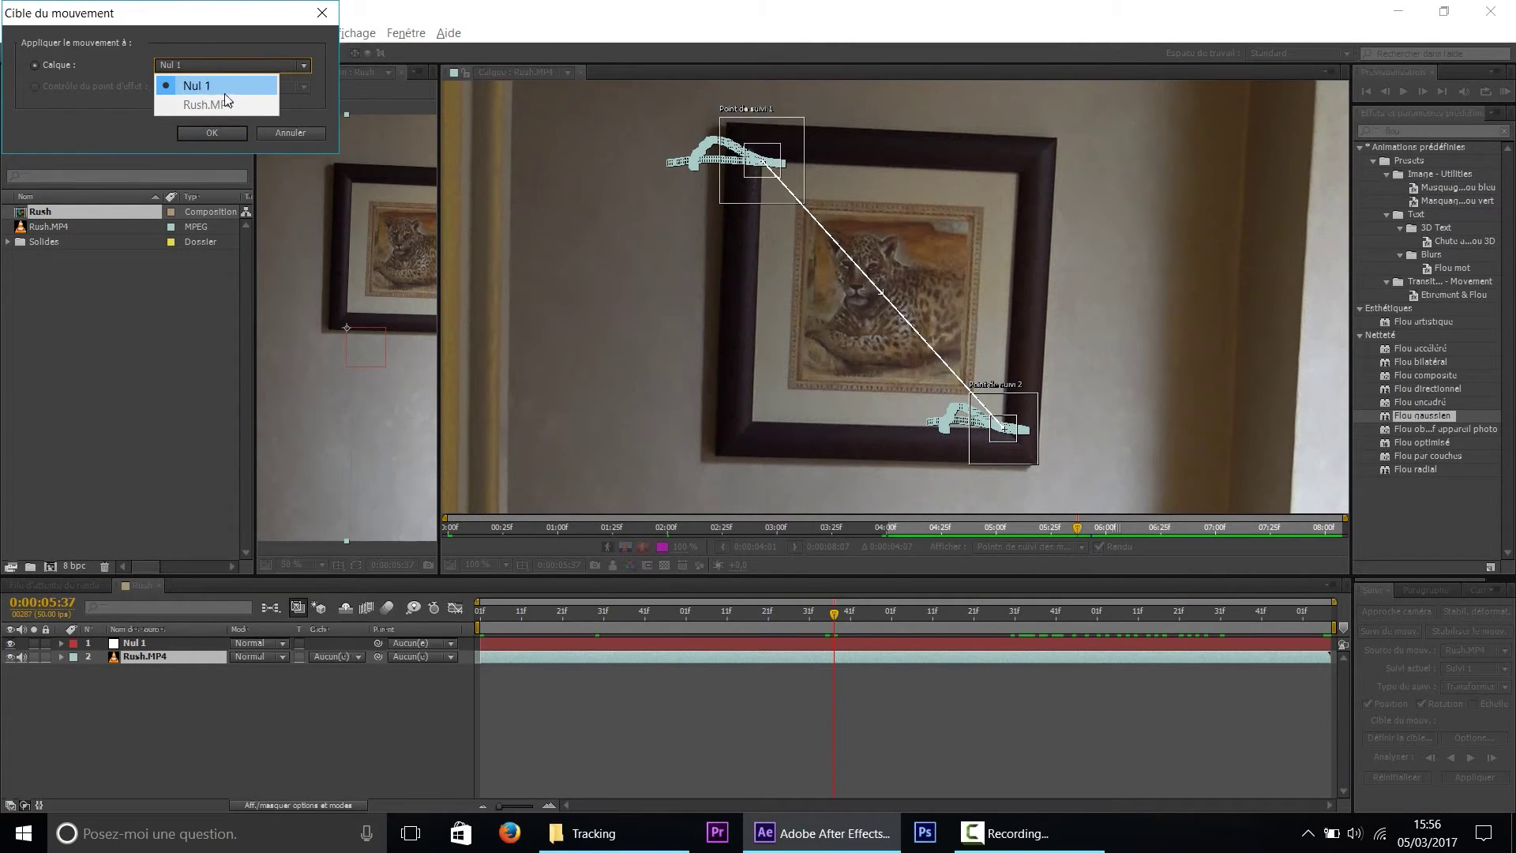
{"action": "left_click", "coordinate": [224, 93]}
{"action": "left_click", "coordinate": [221, 131]}
Apply the tracking data to Nul 1 in the X and Y dimensions and close the Rush.MP4 layer view
{"action": "left_click", "coordinate": [120, 645]}
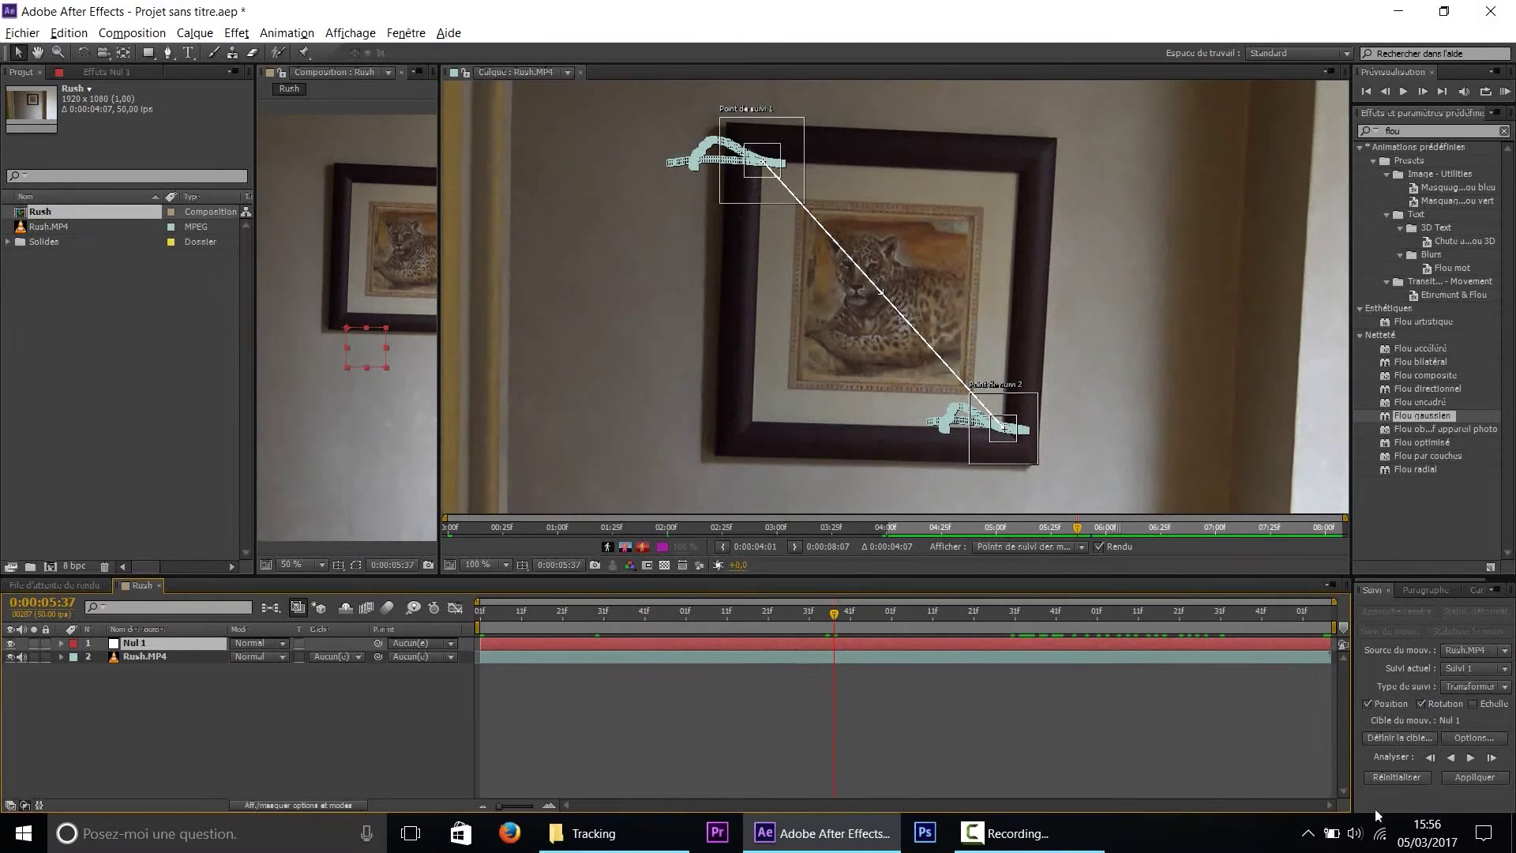
{"action": "left_click", "coordinate": [1473, 778]}
{"action": "left_click_drag", "start_coordinate": [142, 11], "coordinate": [604, 349]}
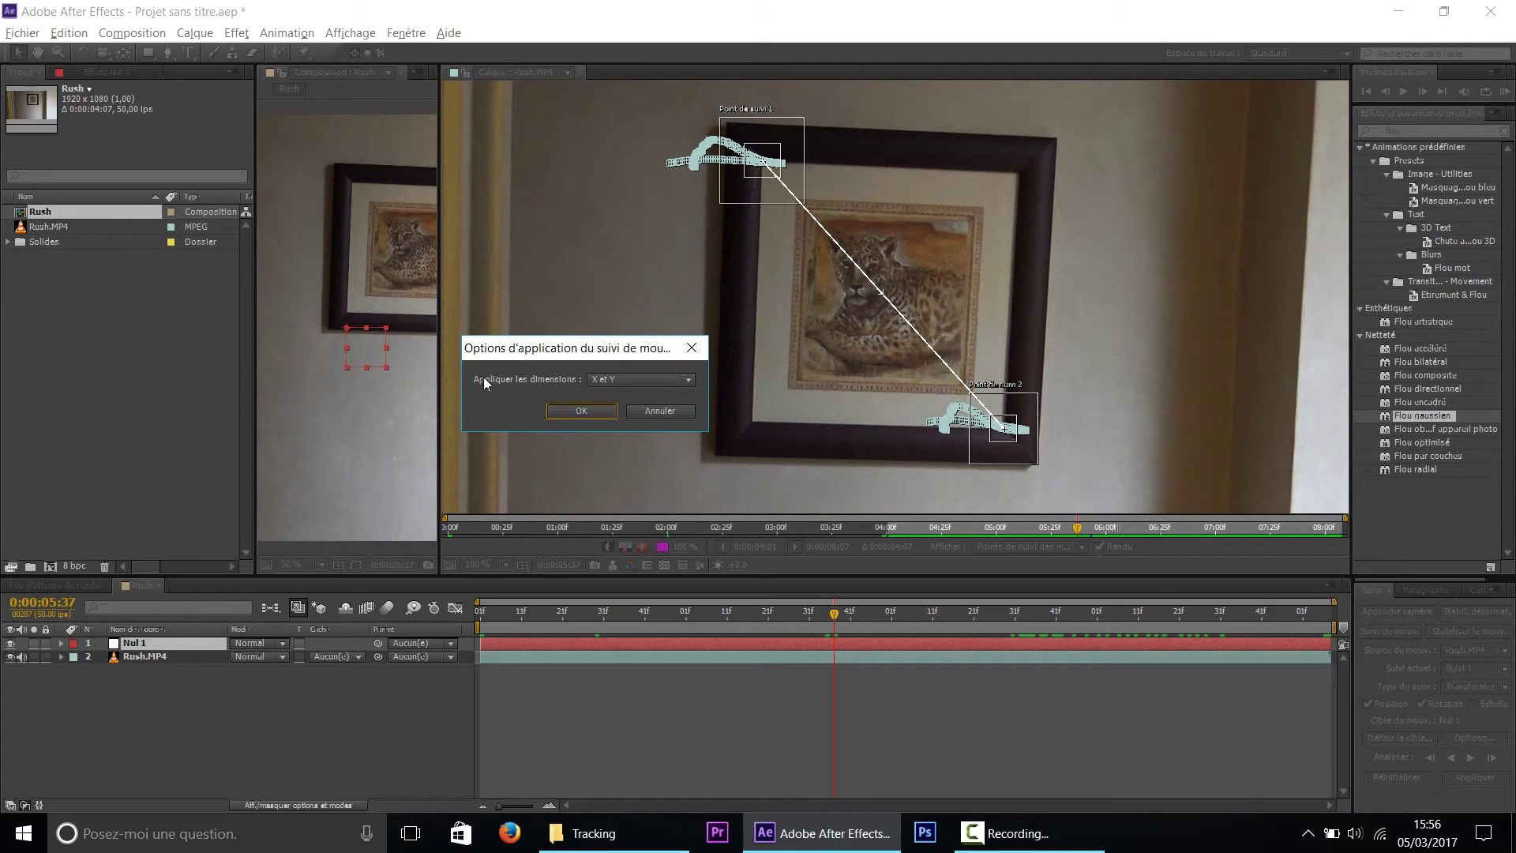
{"action": "left_click", "coordinate": [609, 381]}
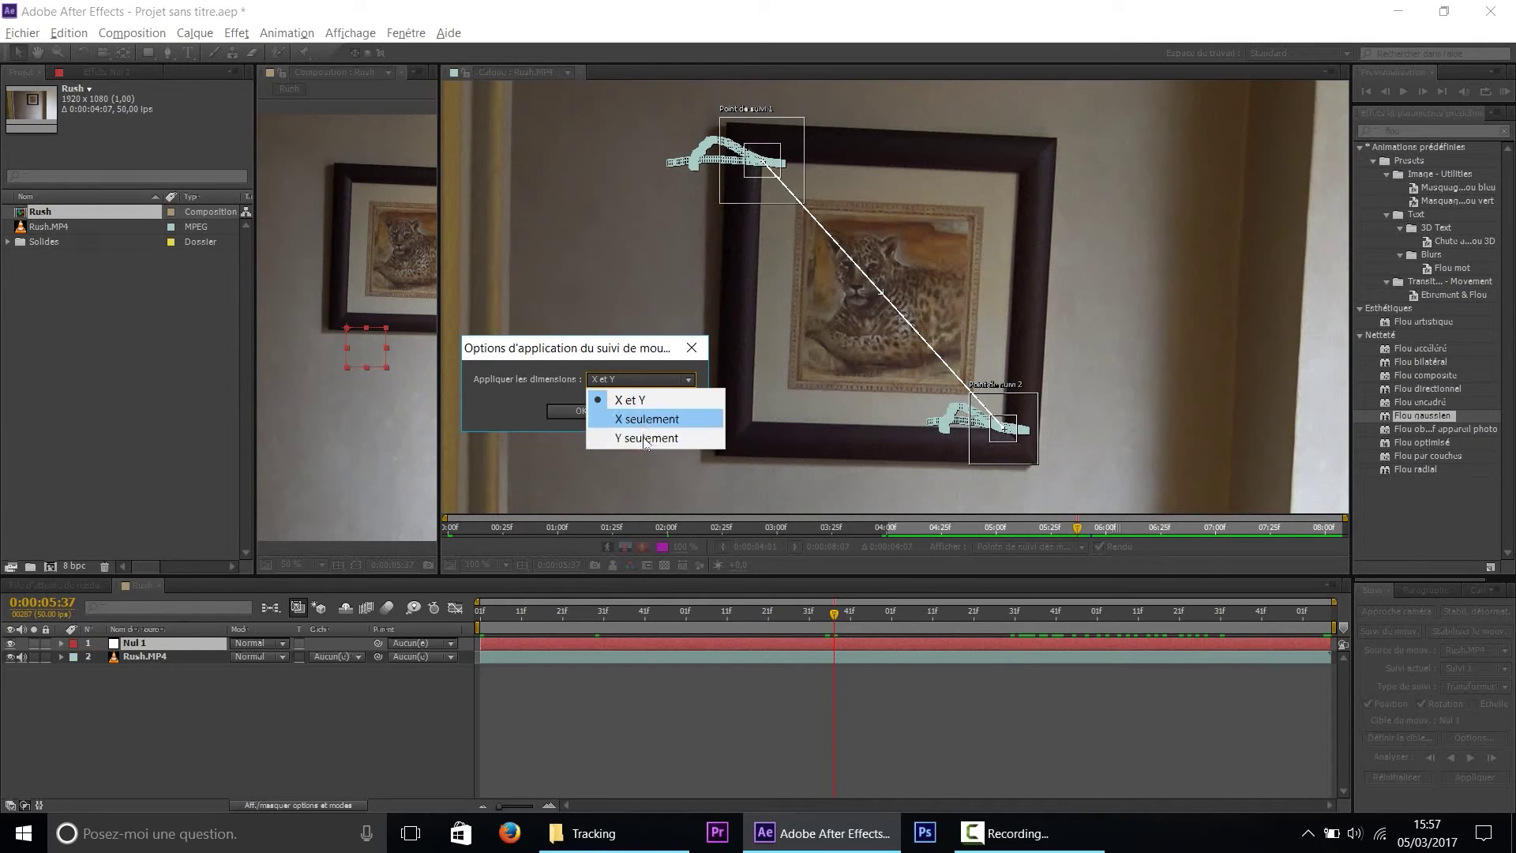
{"action": "left_click", "coordinate": [554, 396]}
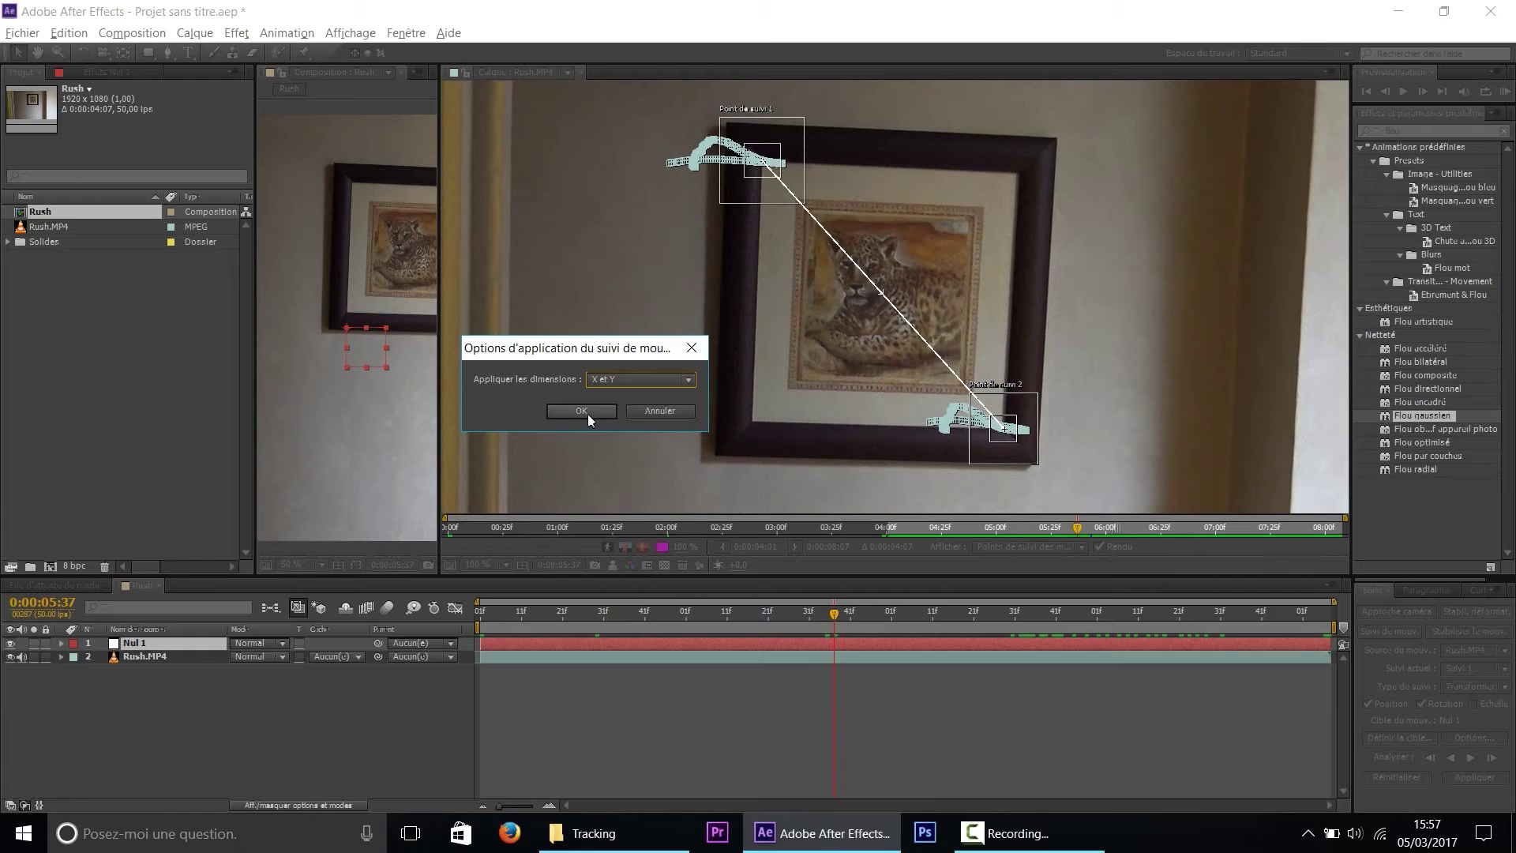
{"action": "left_click", "coordinate": [581, 411]}
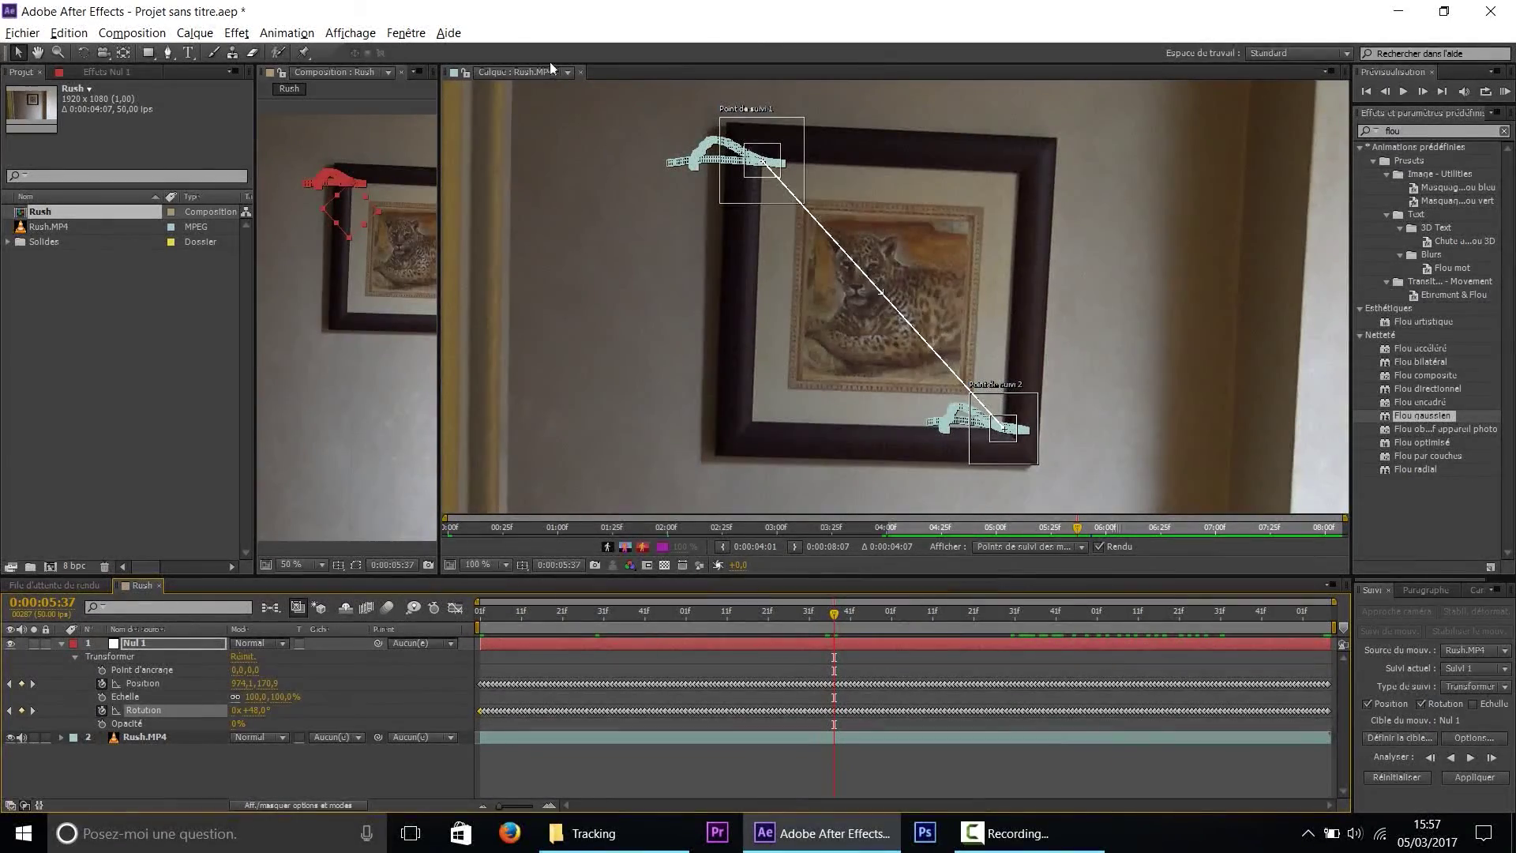
{"action": "left_click", "coordinate": [580, 73]}
{"action": "left_click_drag", "start_coordinate": [866, 251], "coordinate": [835, 244]}
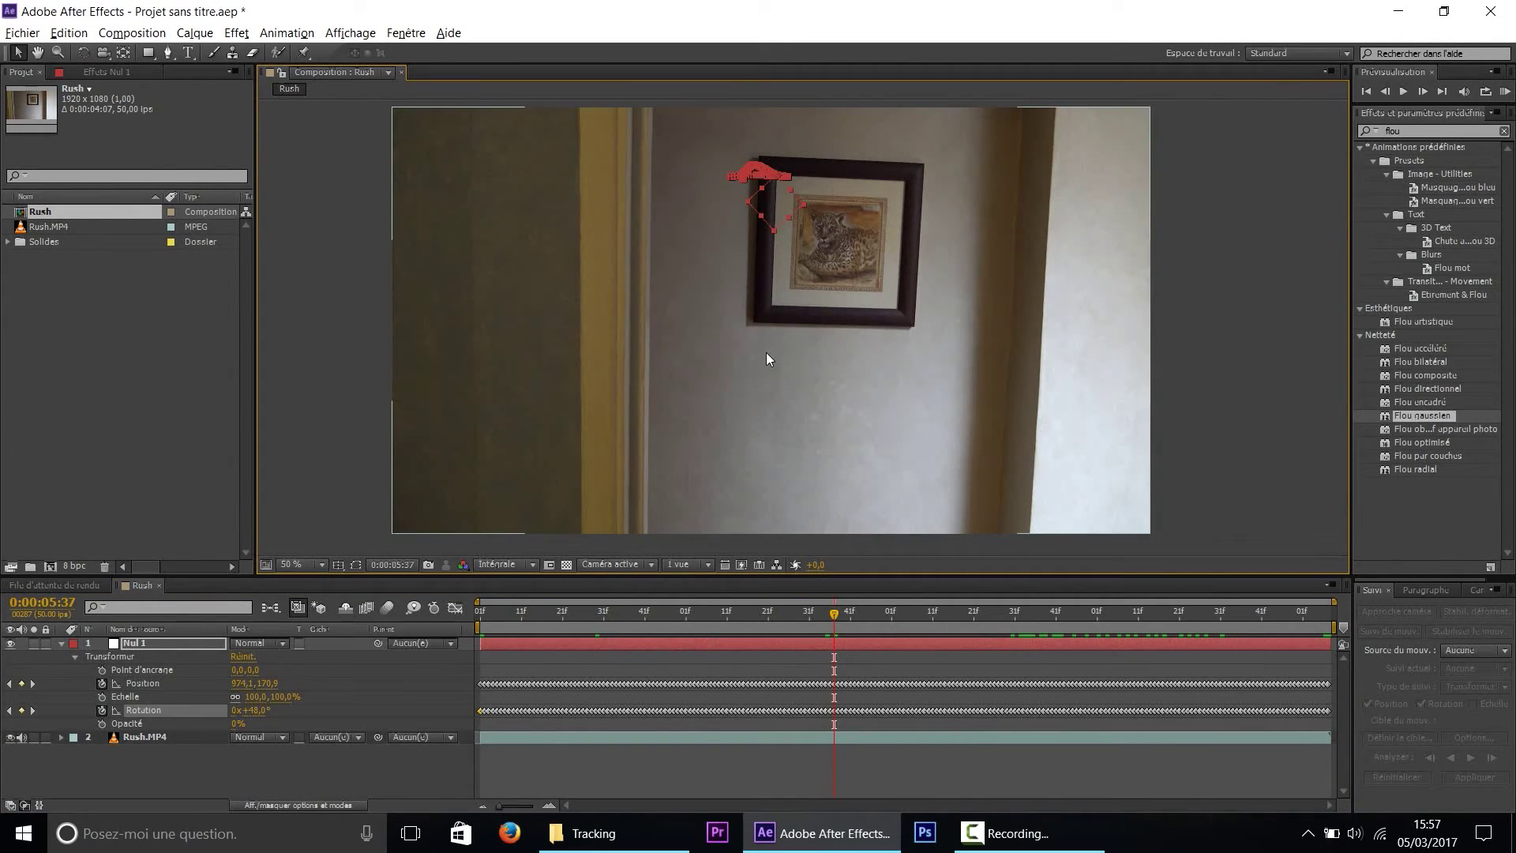
Examine the Position and Rotation keyframes of Nul 1 across the timeline, return to 0:00:04:01 and collapse the layer's properties
{"action": "left_click", "coordinate": [172, 641]}
{"action": "left_click_drag", "start_coordinate": [837, 614], "coordinate": [461, 629]}
{"action": "left_click", "coordinate": [143, 686]}
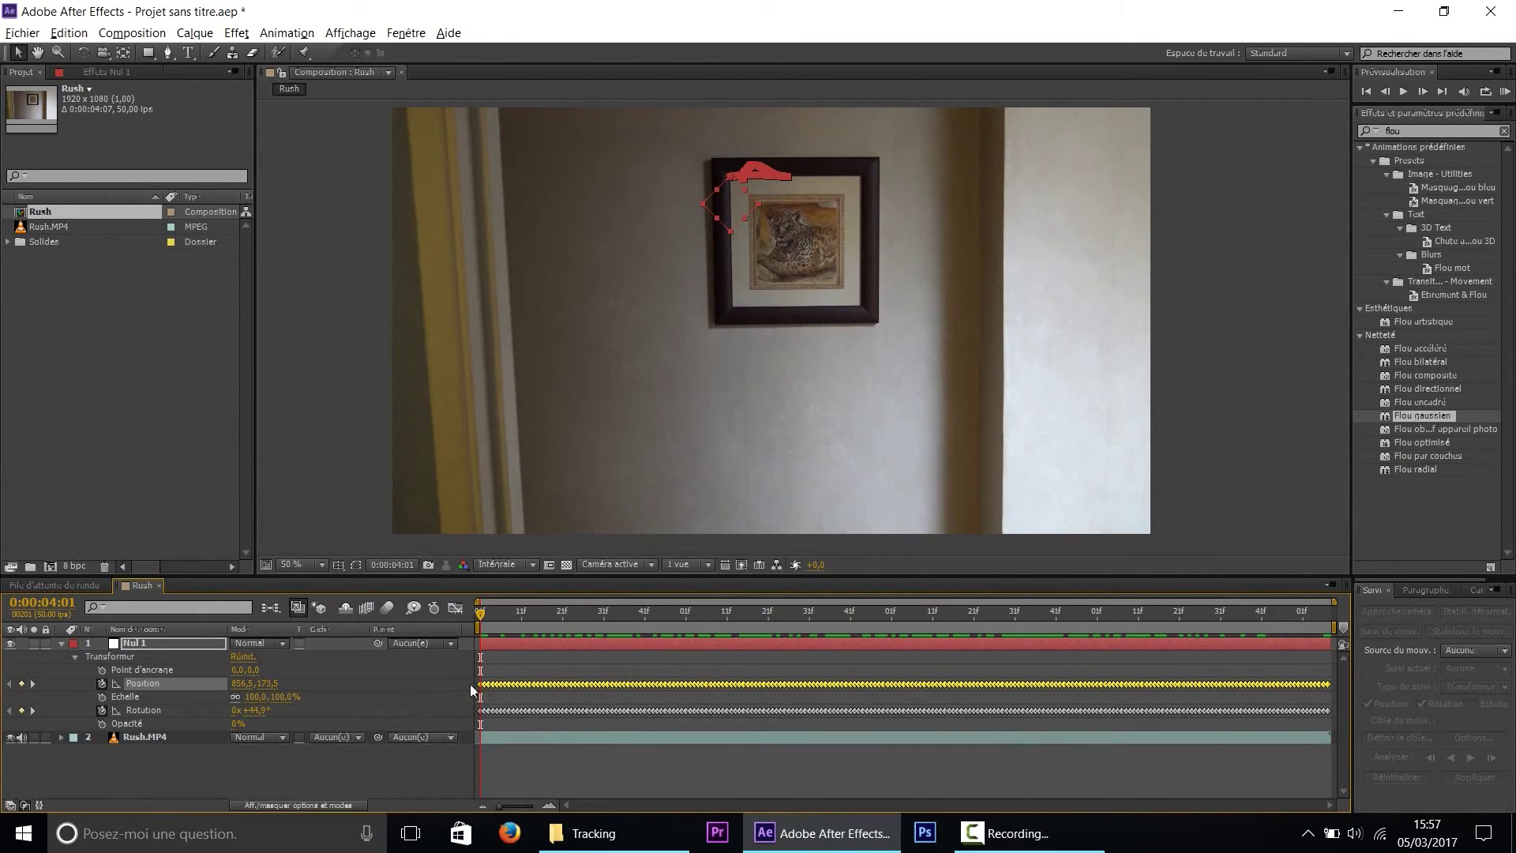
{"action": "left_click", "coordinate": [164, 711]}
{"action": "left_click_drag", "start_coordinate": [532, 614], "coordinate": [1138, 614]}
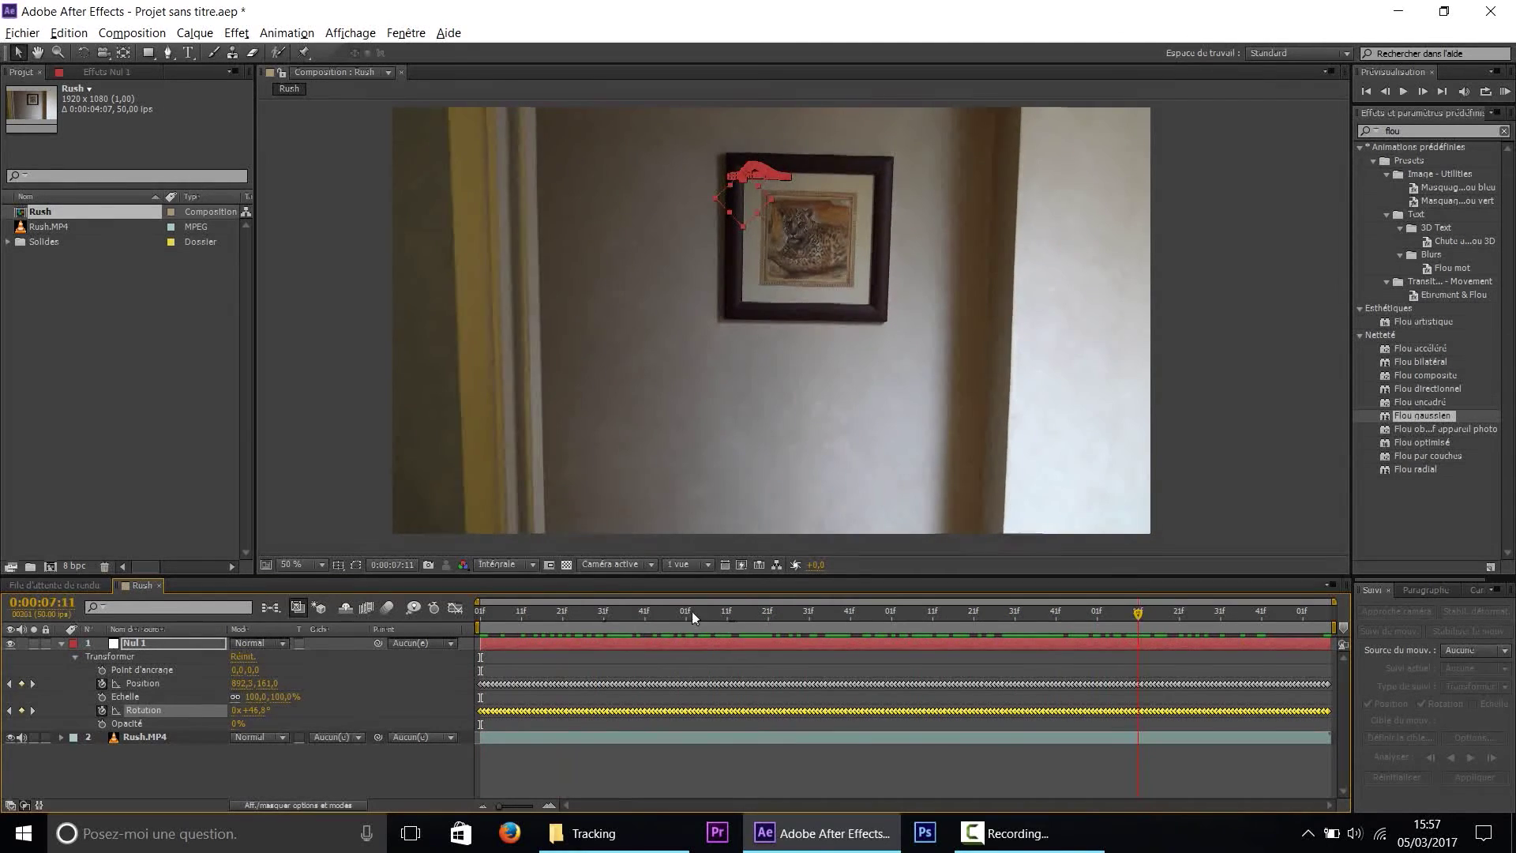
{"action": "key", "text": "Home"}
{"action": "left_click", "coordinate": [171, 763]}
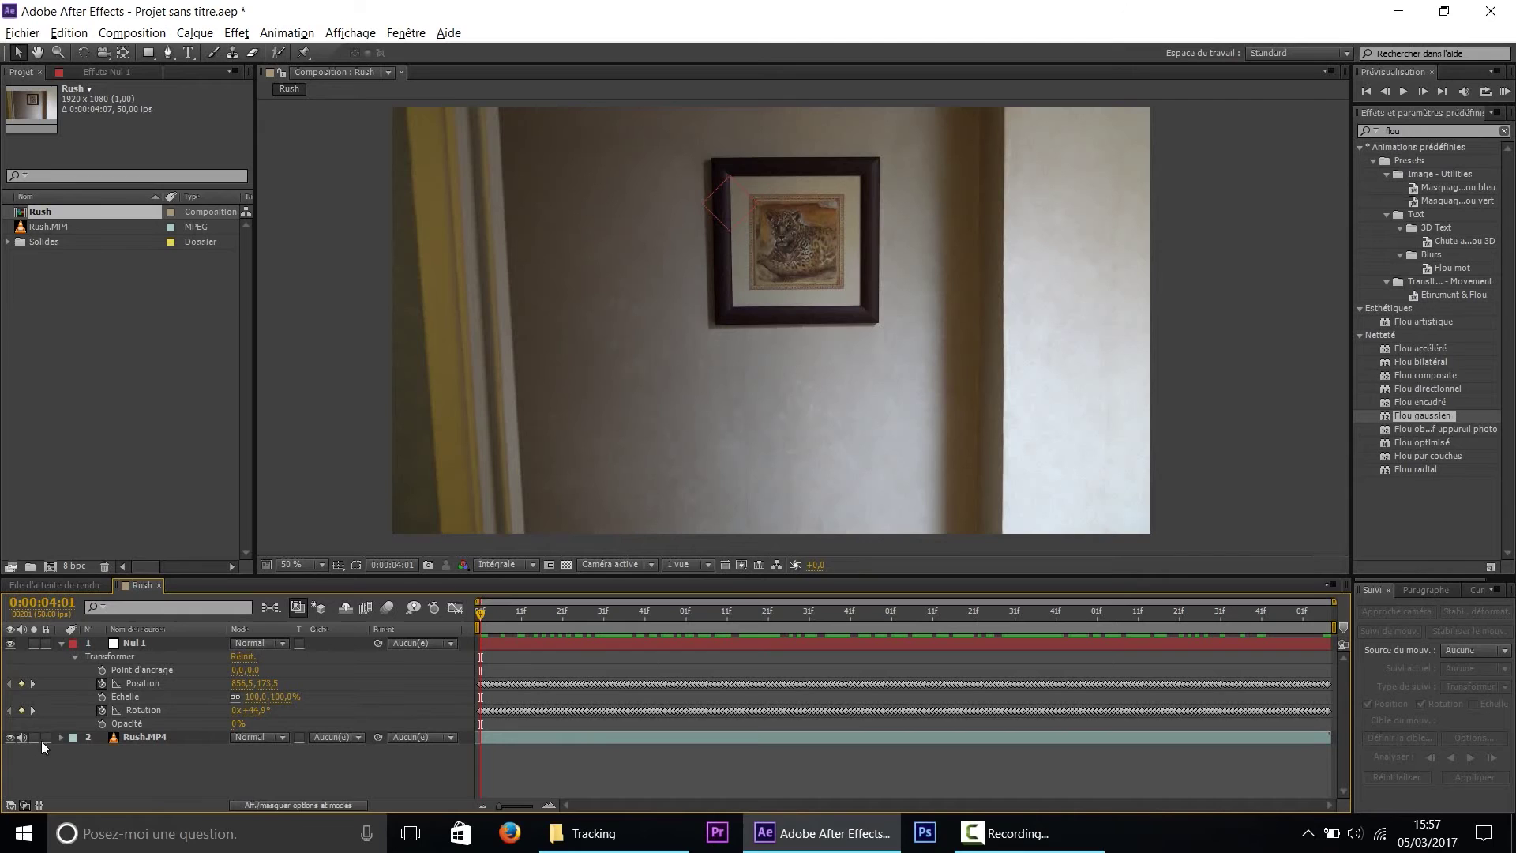
{"action": "left_click", "coordinate": [60, 642]}
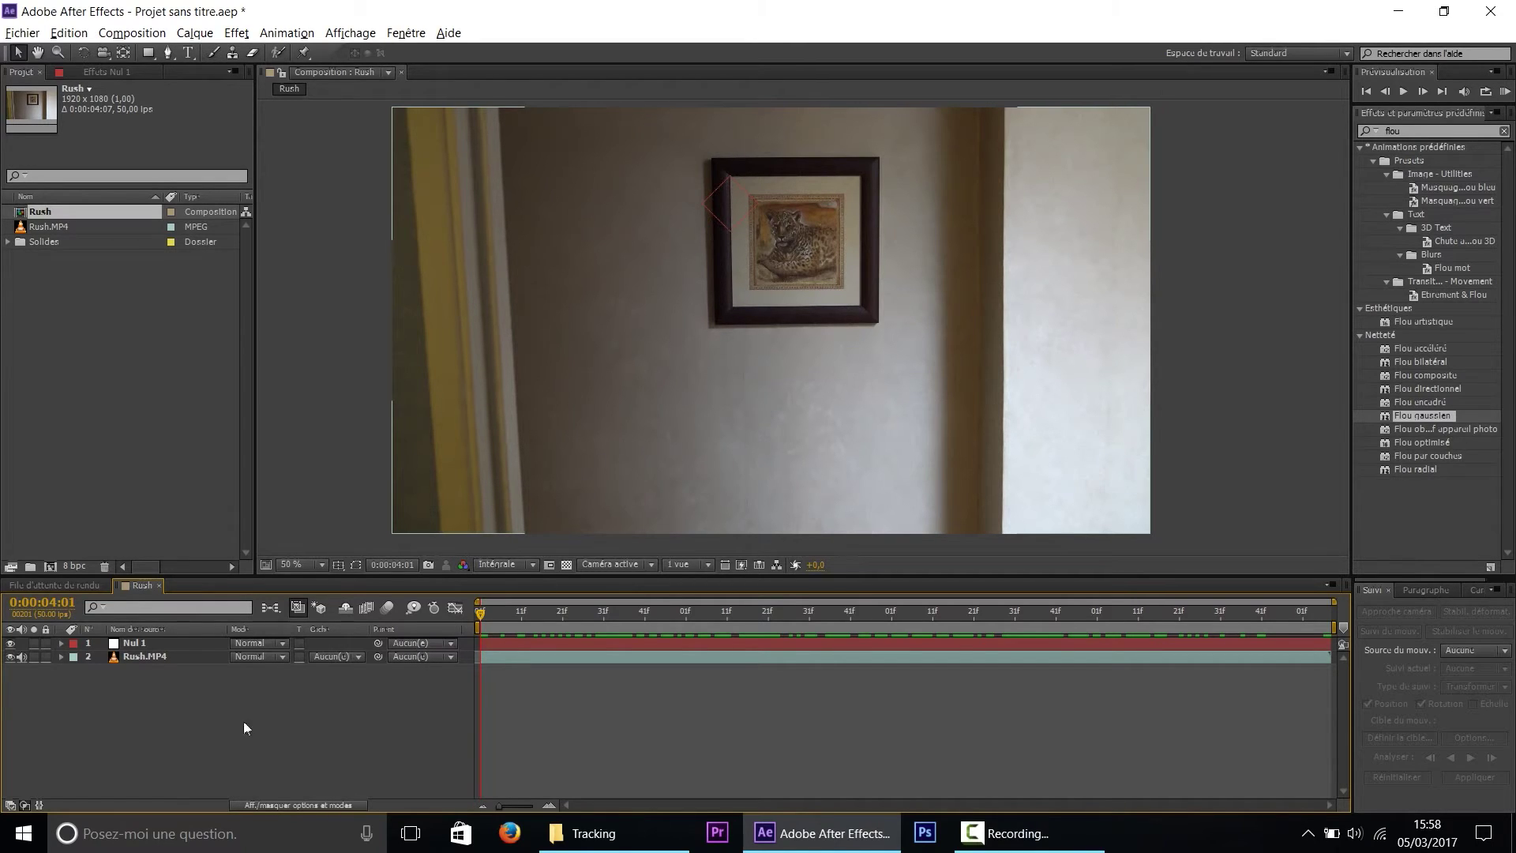
Create a text layer reading "TUTO TRACKING" at 0:00:04:01
{"action": "right_click", "coordinate": [180, 693]}
{"action": "mouse_move", "coordinate": [235, 514]}
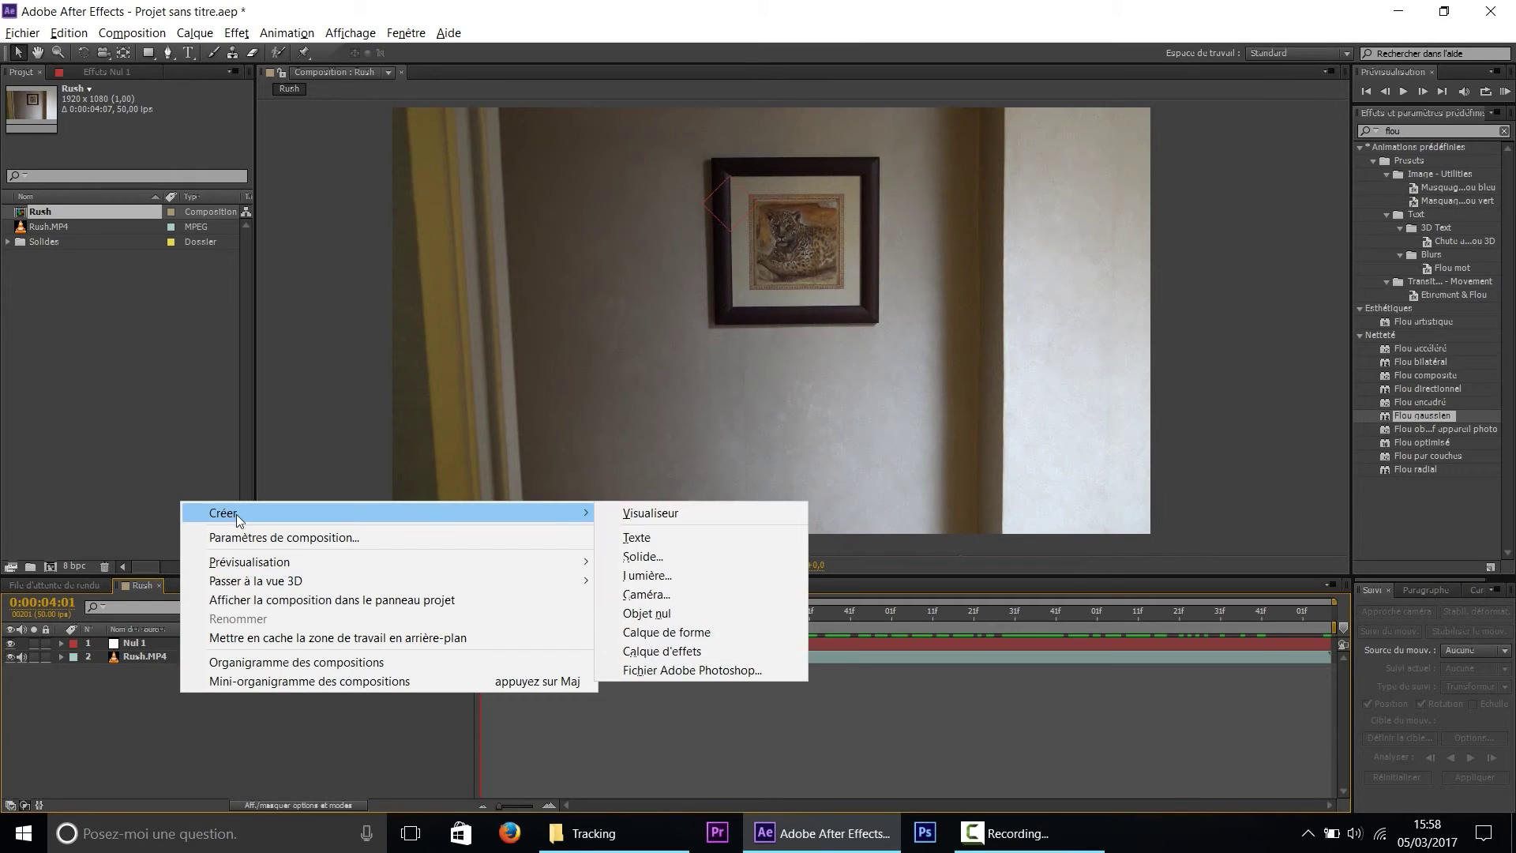
{"action": "left_click", "coordinate": [637, 537]}
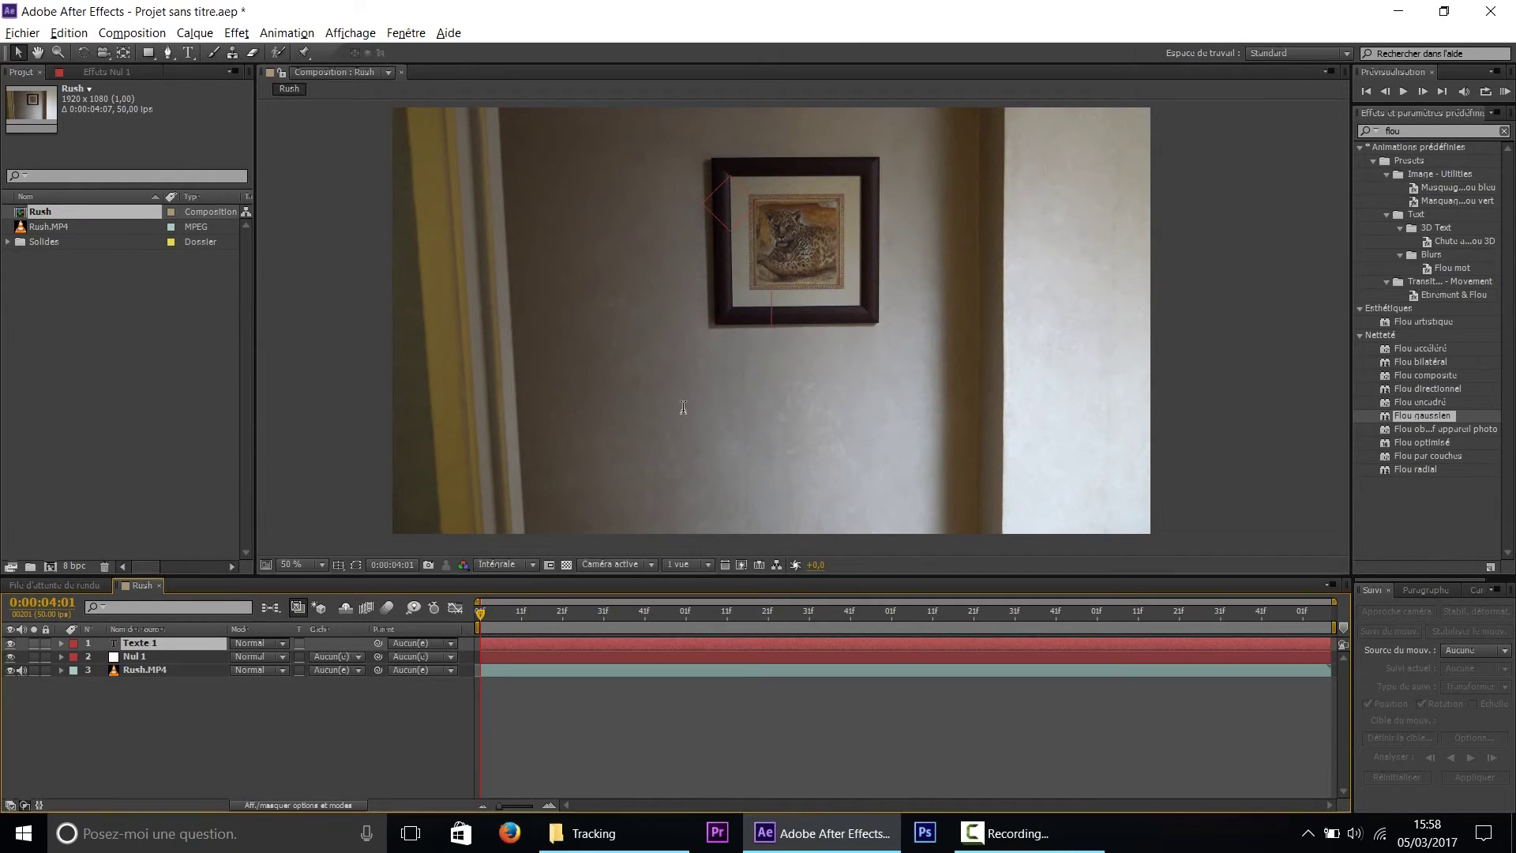
{"action": "type", "text": "TUO"}
{"action": "key", "text": "BackSpace"}
{"action": "type", "text": "TO"}
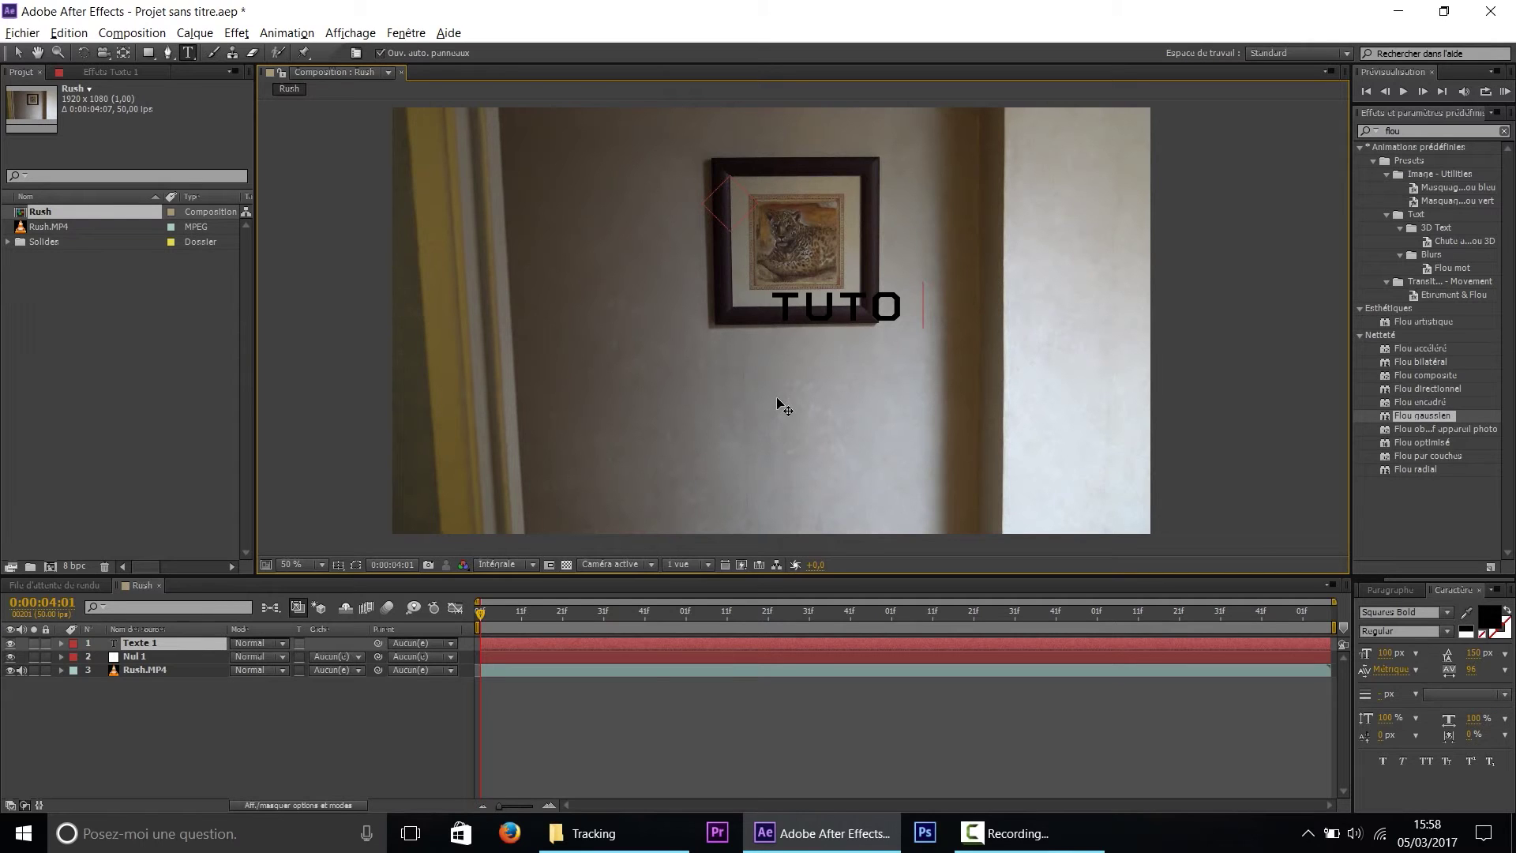
{"action": "type", "text": " TRACK"}
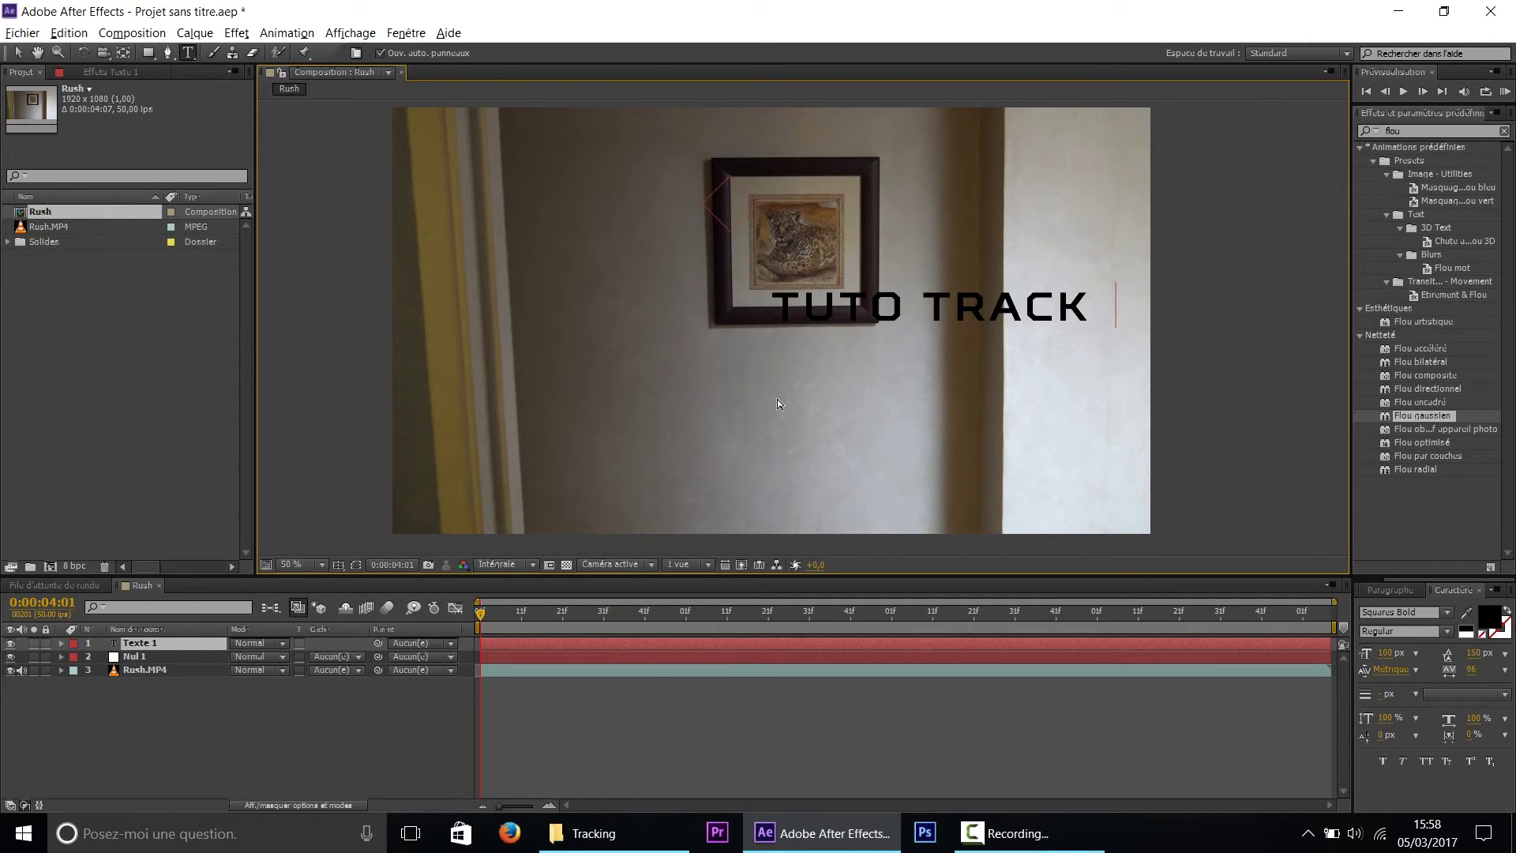
{"action": "type", "text": "IN"}
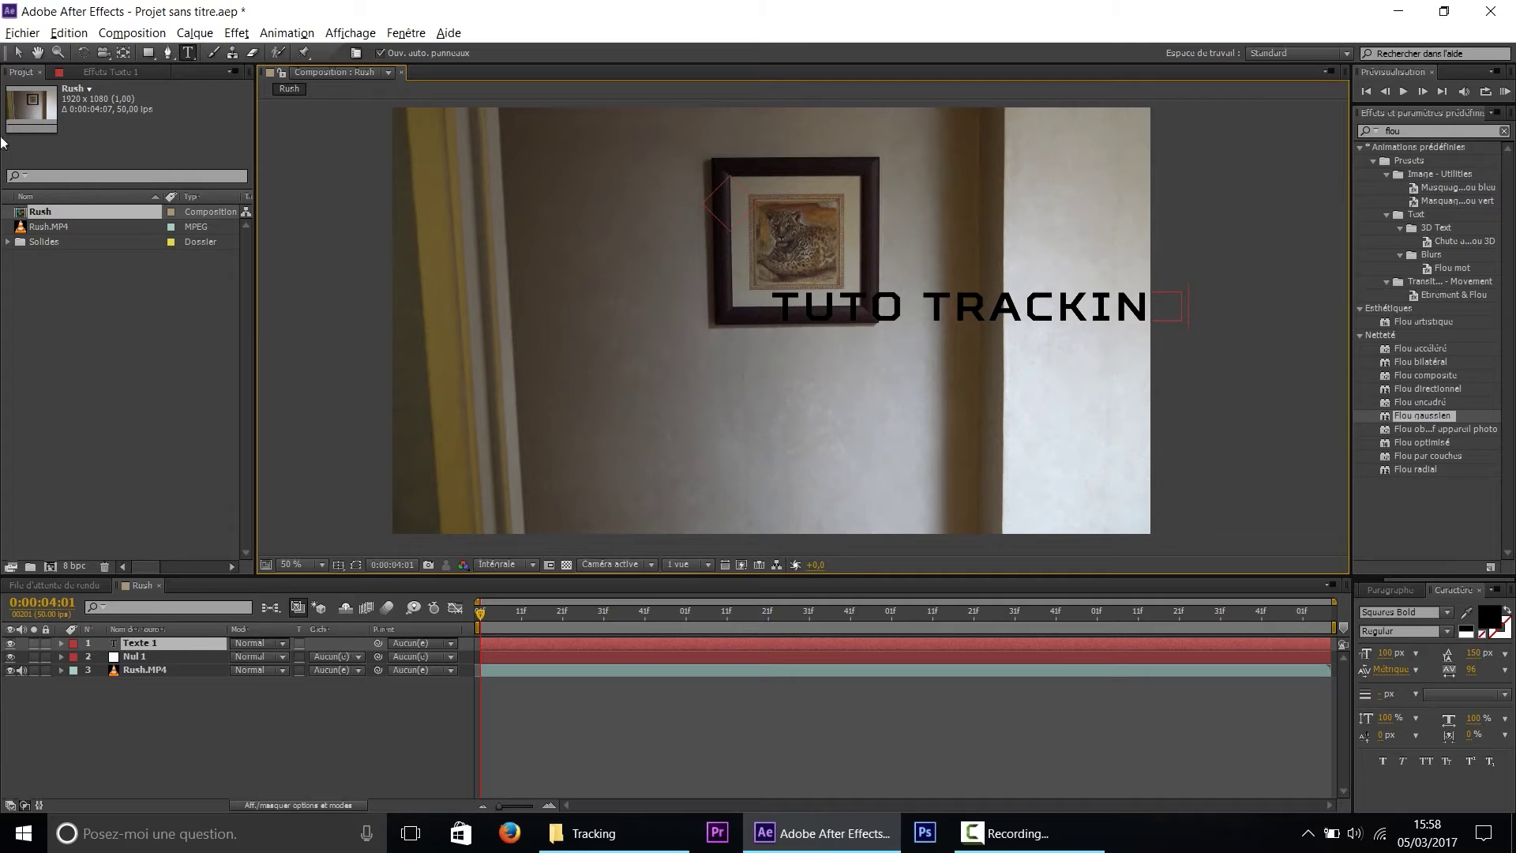
Move the "TUTO TRACKING" text onto the wall below the picture frame and check it against the footage from 0:00:04:01
{"action": "left_click", "coordinate": [18, 53]}
{"action": "left_click_drag", "start_coordinate": [880, 303], "coordinate": [658, 388]}
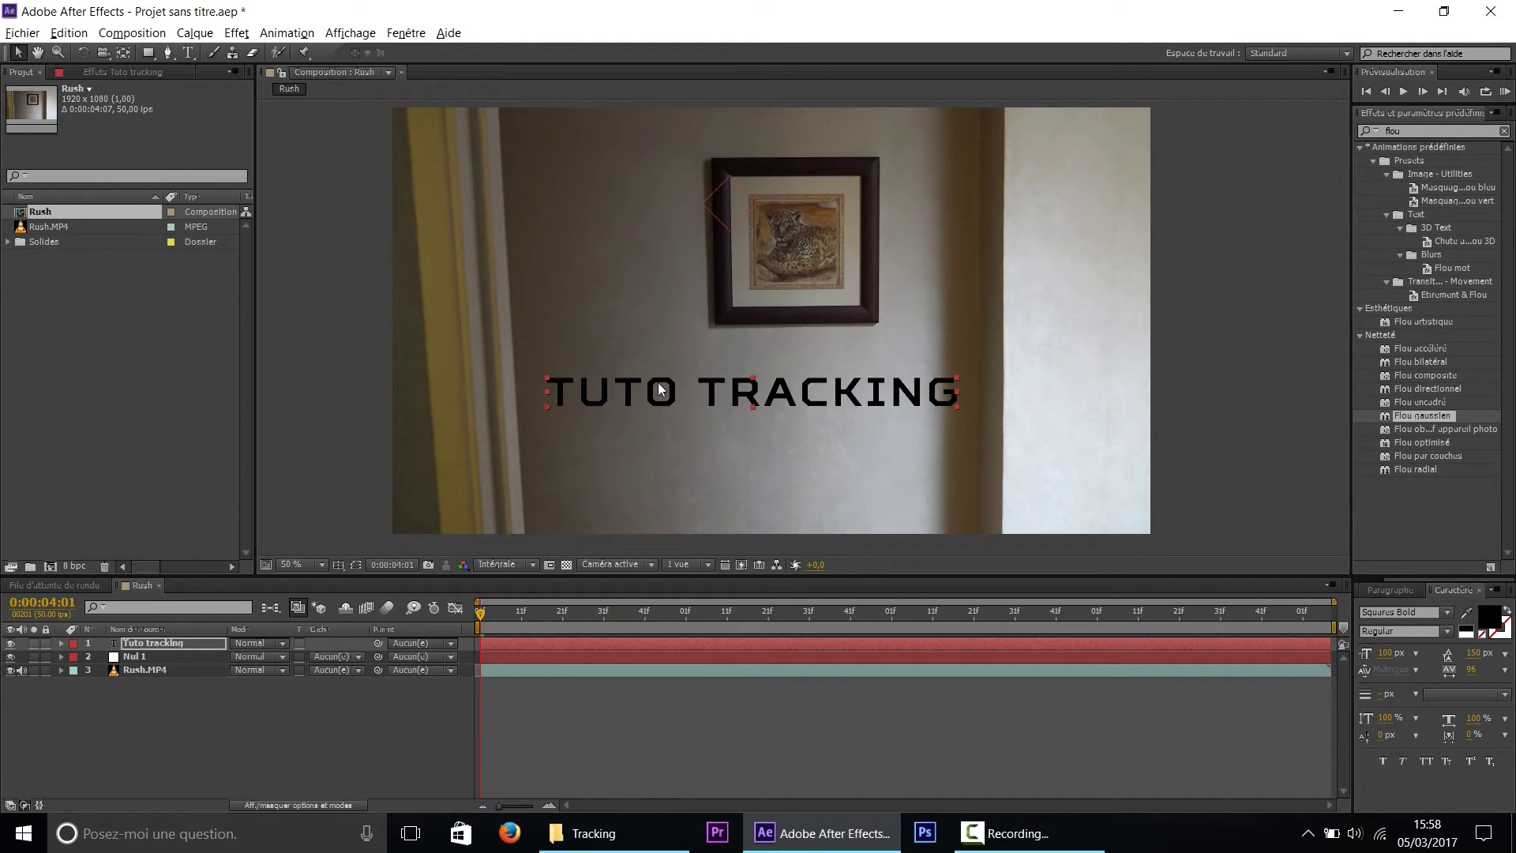
{"action": "left_click", "coordinate": [147, 643]}
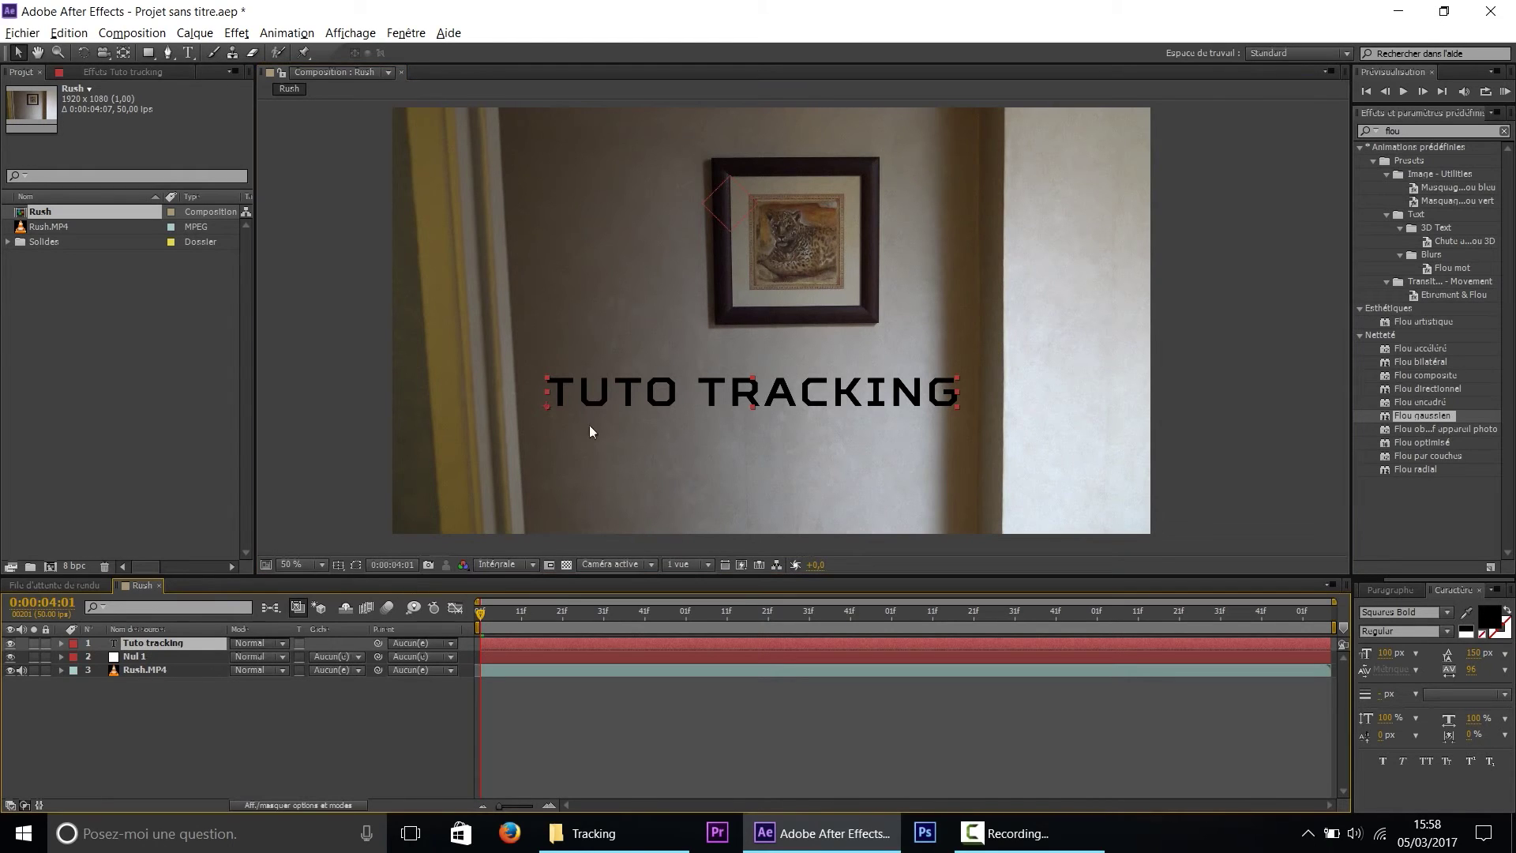
{"action": "mouse_move", "coordinate": [641, 390]}
{"action": "left_mouse_down"}
{"action": "mouse_move", "coordinate": [642, 419]}
{"action": "mouse_move", "coordinate": [652, 331]}
{"action": "mouse_move", "coordinate": [640, 377]}
{"action": "left_mouse_up"}
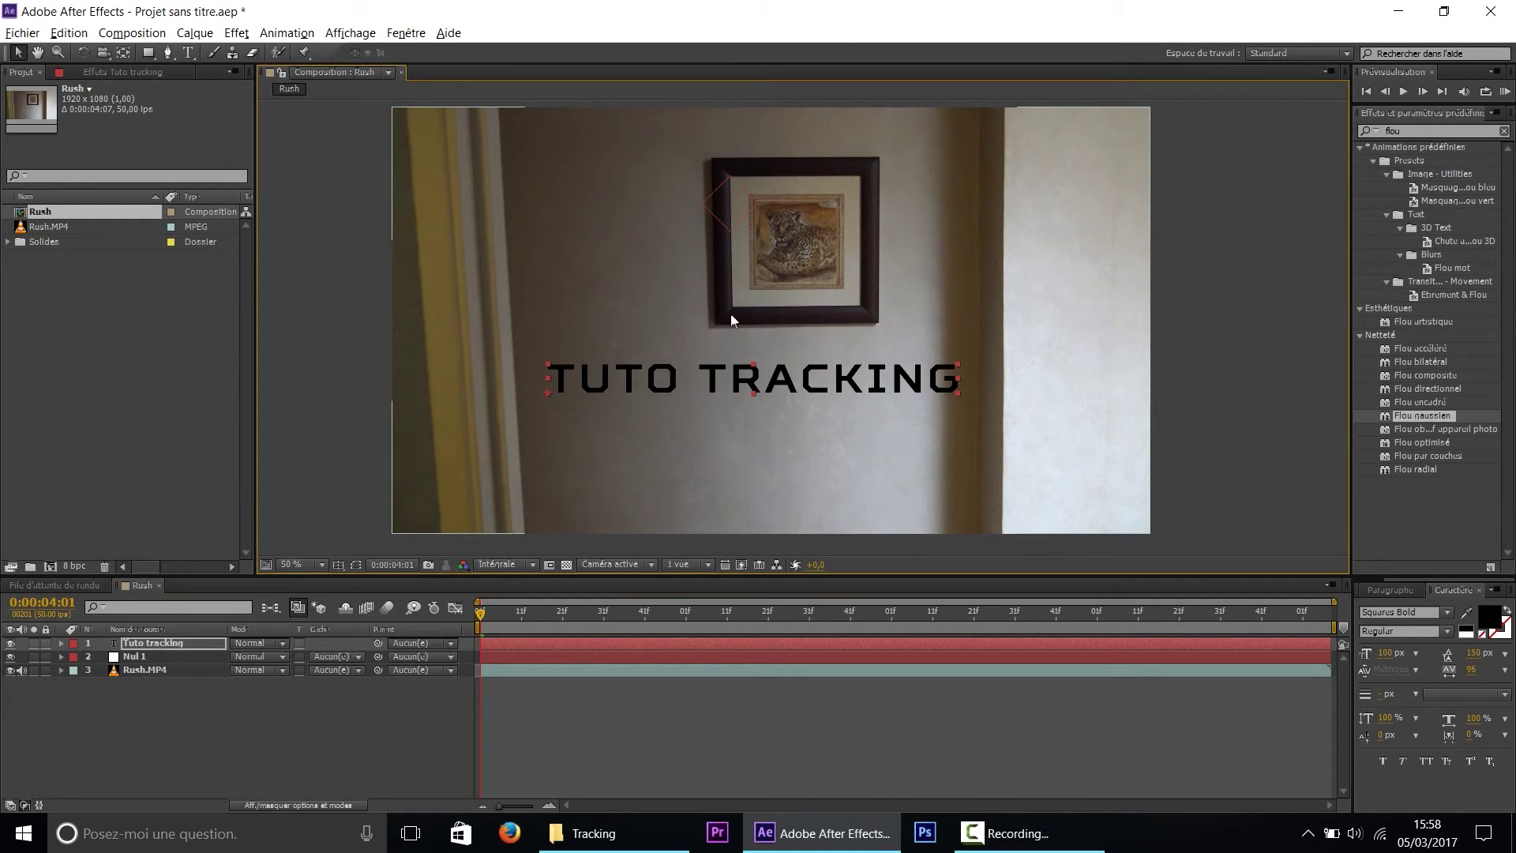
{"action": "mouse_move", "coordinate": [800, 373]}
{"action": "left_mouse_down"}
{"action": "mouse_move", "coordinate": [804, 336]}
{"action": "mouse_move", "coordinate": [799, 401]}
{"action": "left_mouse_up"}
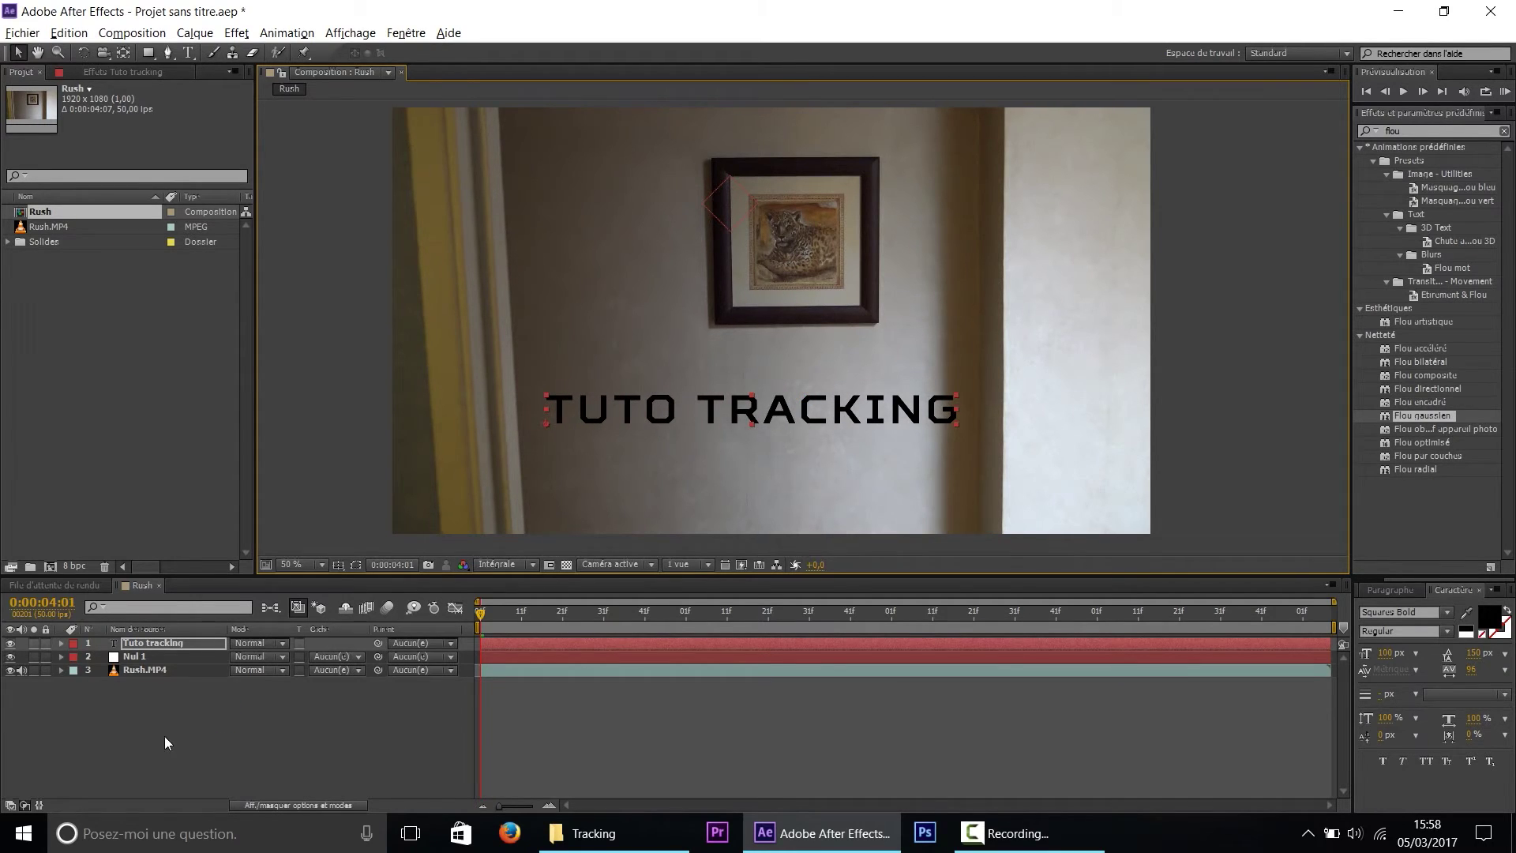
{"action": "left_click_drag", "start_coordinate": [698, 467], "coordinate": [793, 394]}
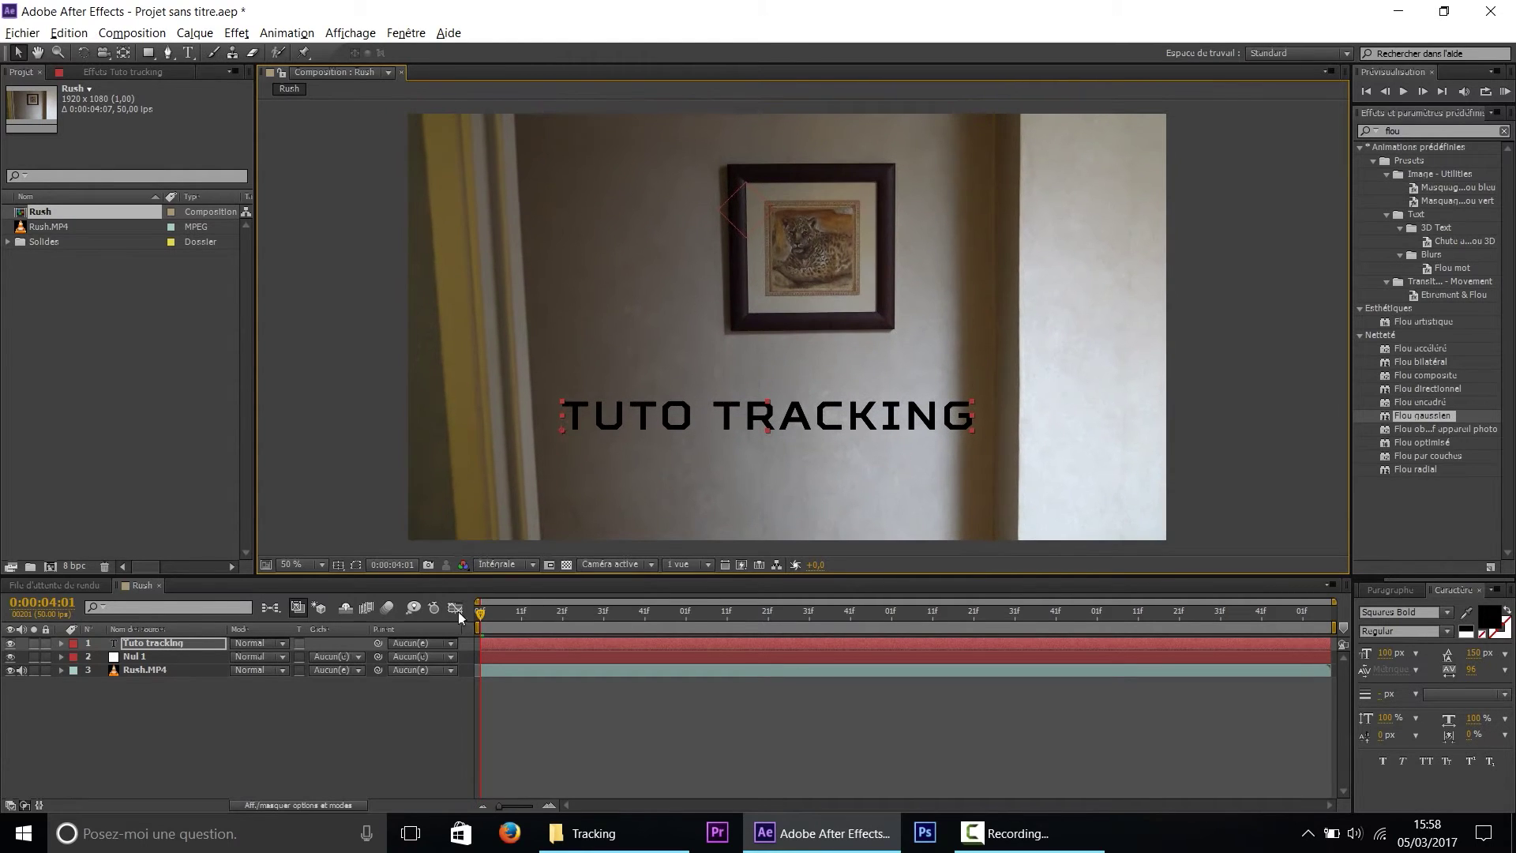
{"action": "left_click_drag", "start_coordinate": [484, 614], "coordinate": [384, 612]}
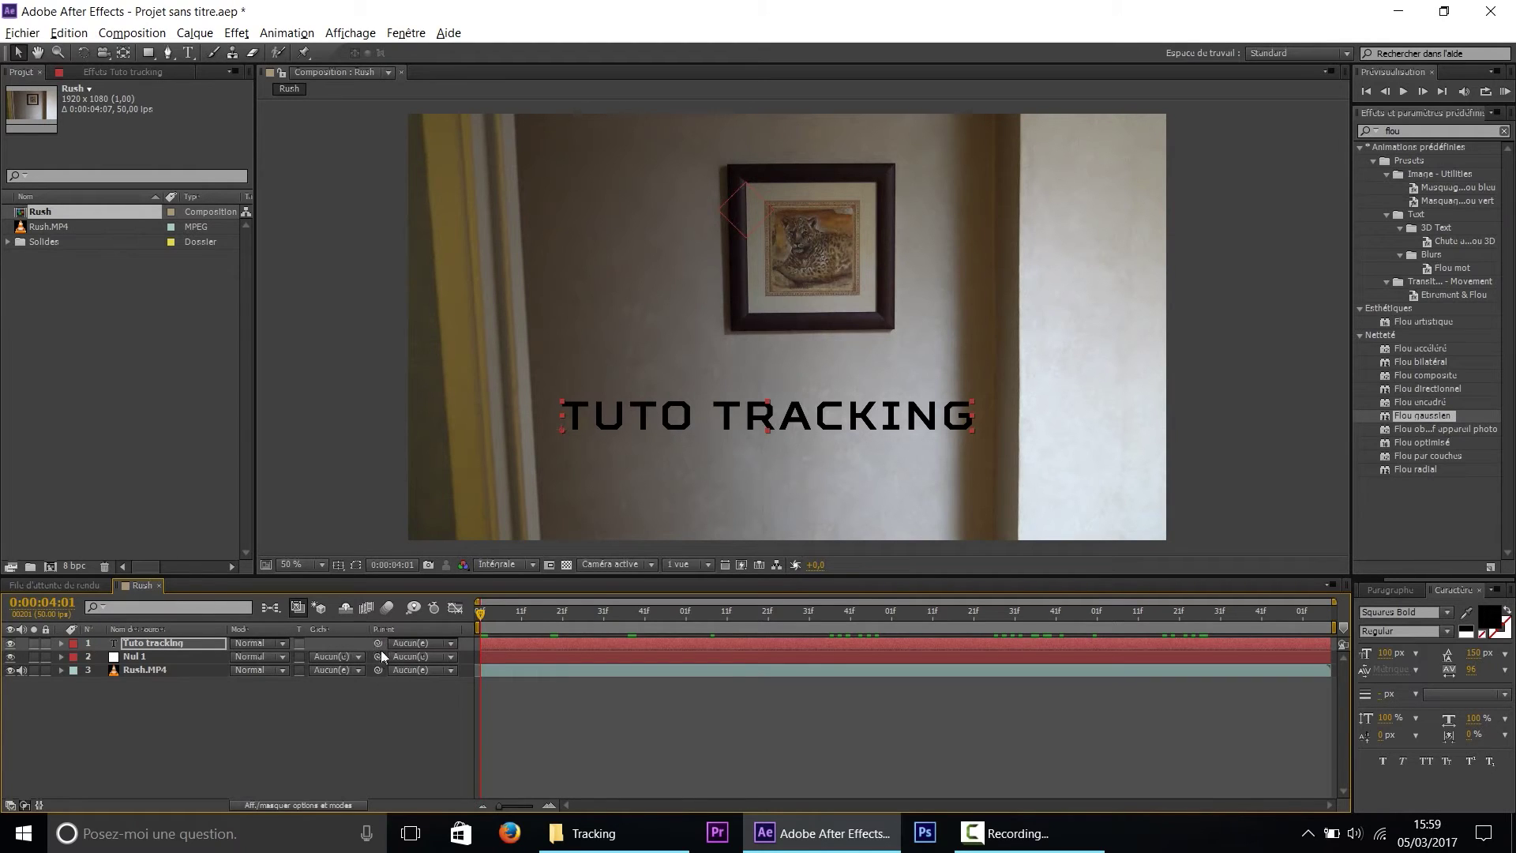
Parent the "Tuto tracking" text layer to Nul 1
{"action": "left_click", "coordinate": [172, 643]}
{"action": "left_click_drag", "start_coordinate": [376, 644], "coordinate": [131, 661]}
{"action": "left_click", "coordinate": [147, 656]}
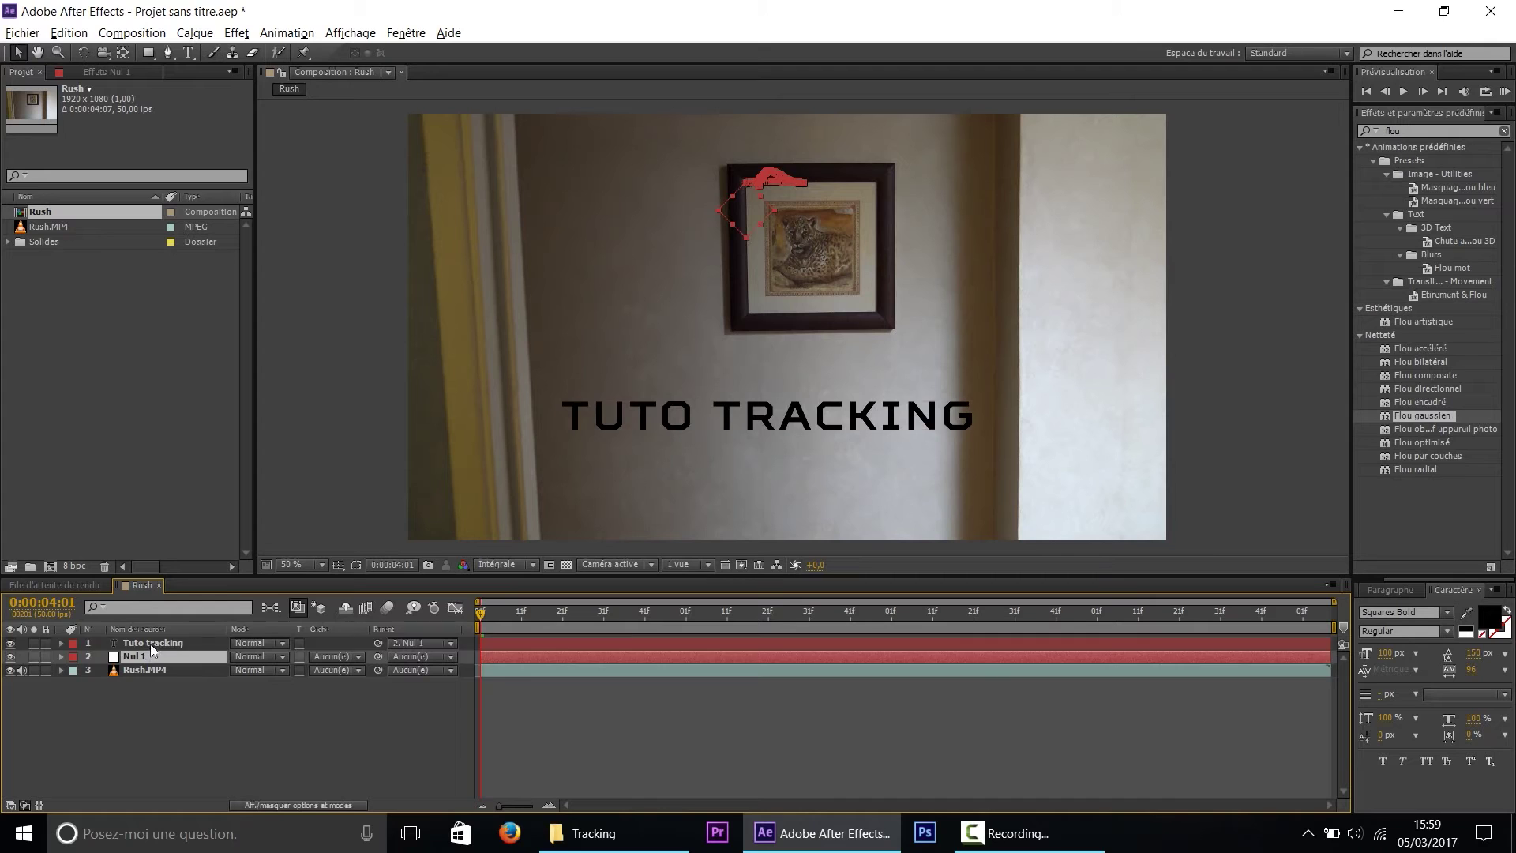
{"action": "left_click", "coordinate": [150, 643]}
Check across the timeline how the "TUTO TRACKING" text follows the wall and picture frame, and stop at 0:00:04:23
{"action": "left_click_drag", "start_coordinate": [483, 614], "coordinate": [702, 630]}
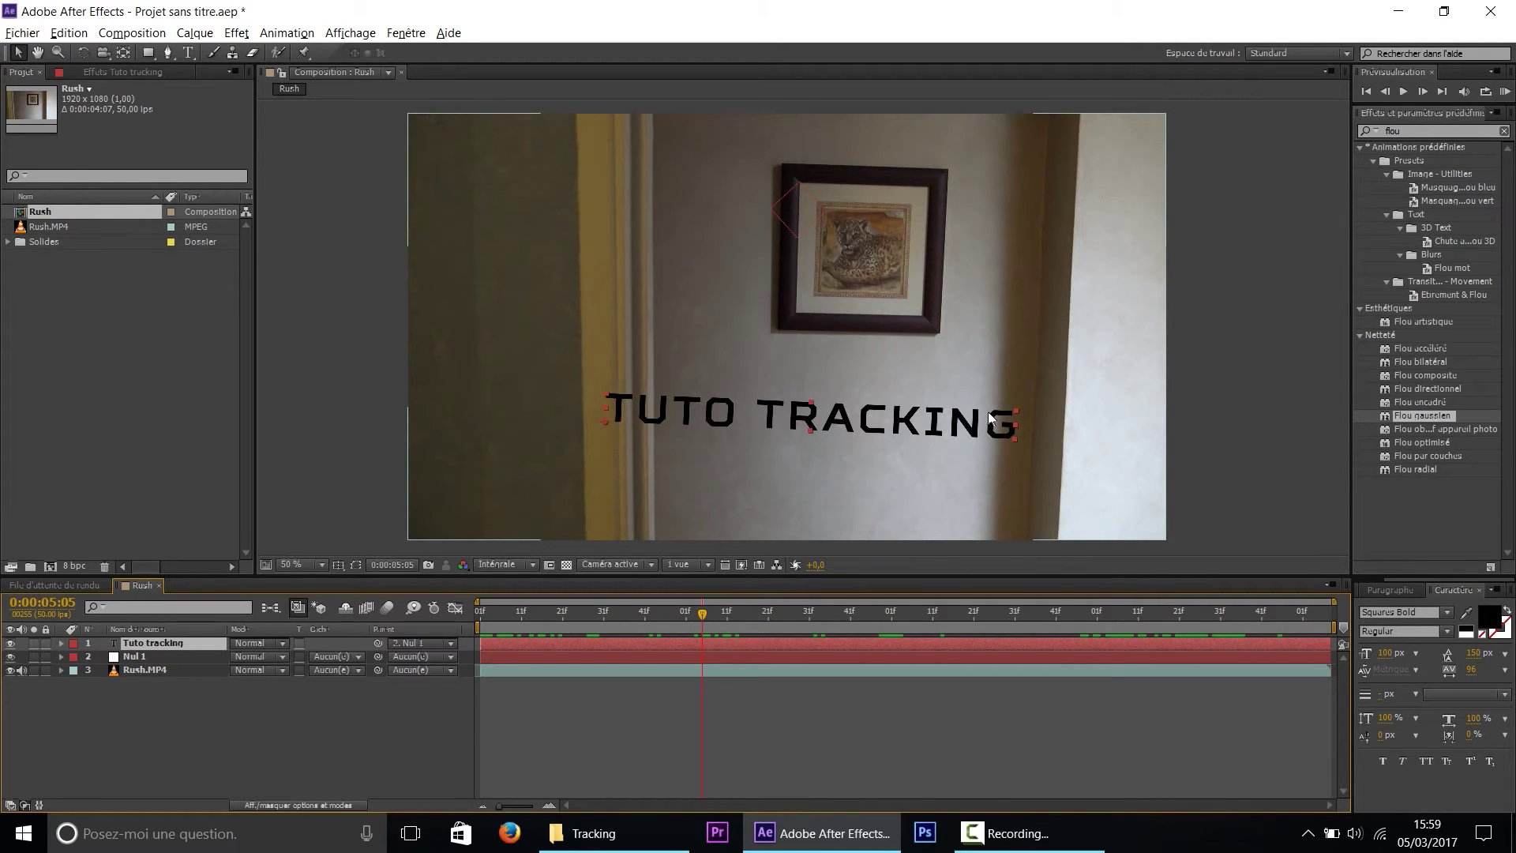
{"action": "left_click_drag", "start_coordinate": [704, 613], "coordinate": [541, 623]}
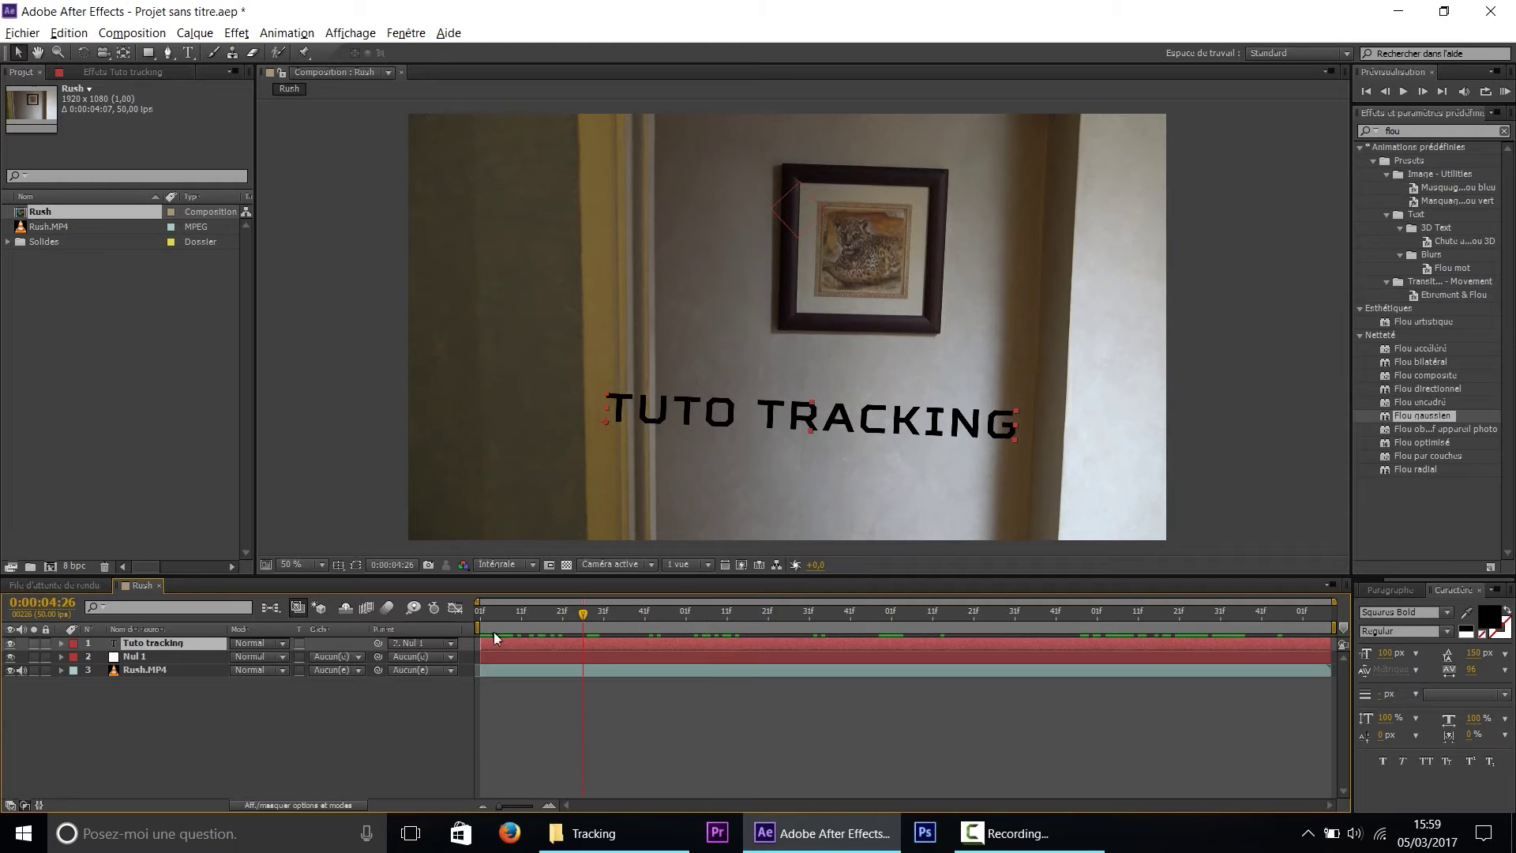
{"action": "key", "text": "space"}
{"action": "key", "text": "space"}
{"action": "left_click_drag", "start_coordinate": [963, 604], "coordinate": [1175, 614]}
{"action": "left_click_drag", "start_coordinate": [1042, 614], "coordinate": [795, 619]}
{"action": "left_click_drag", "start_coordinate": [919, 611], "coordinate": [1073, 611]}
{"action": "left_click_drag", "start_coordinate": [736, 614], "coordinate": [442, 632]}
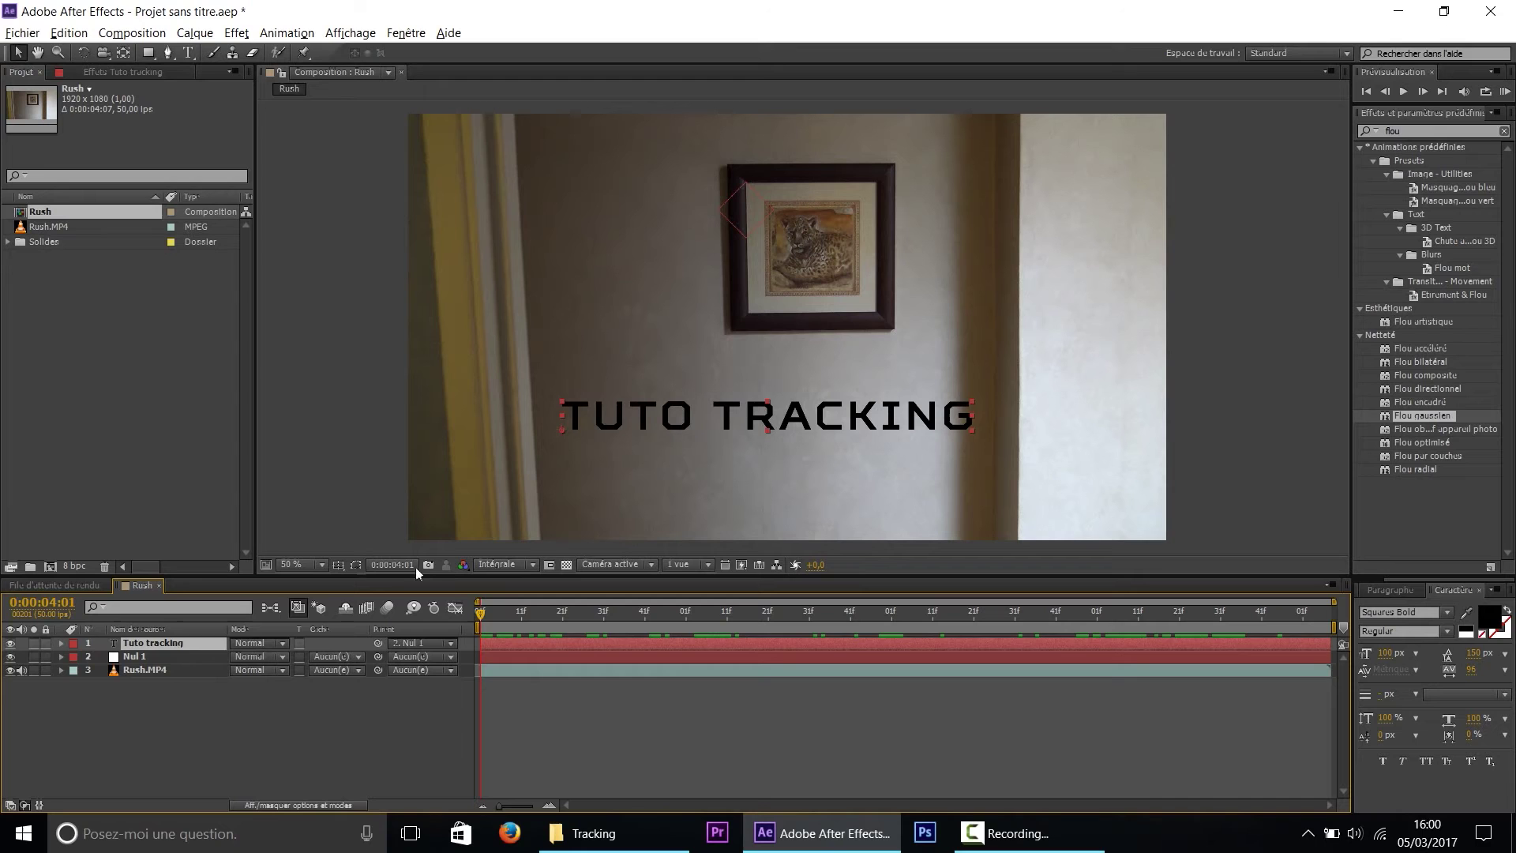
{"action": "left_click", "coordinate": [305, 713]}
{"action": "left_click_drag", "start_coordinate": [485, 612], "coordinate": [380, 628]}
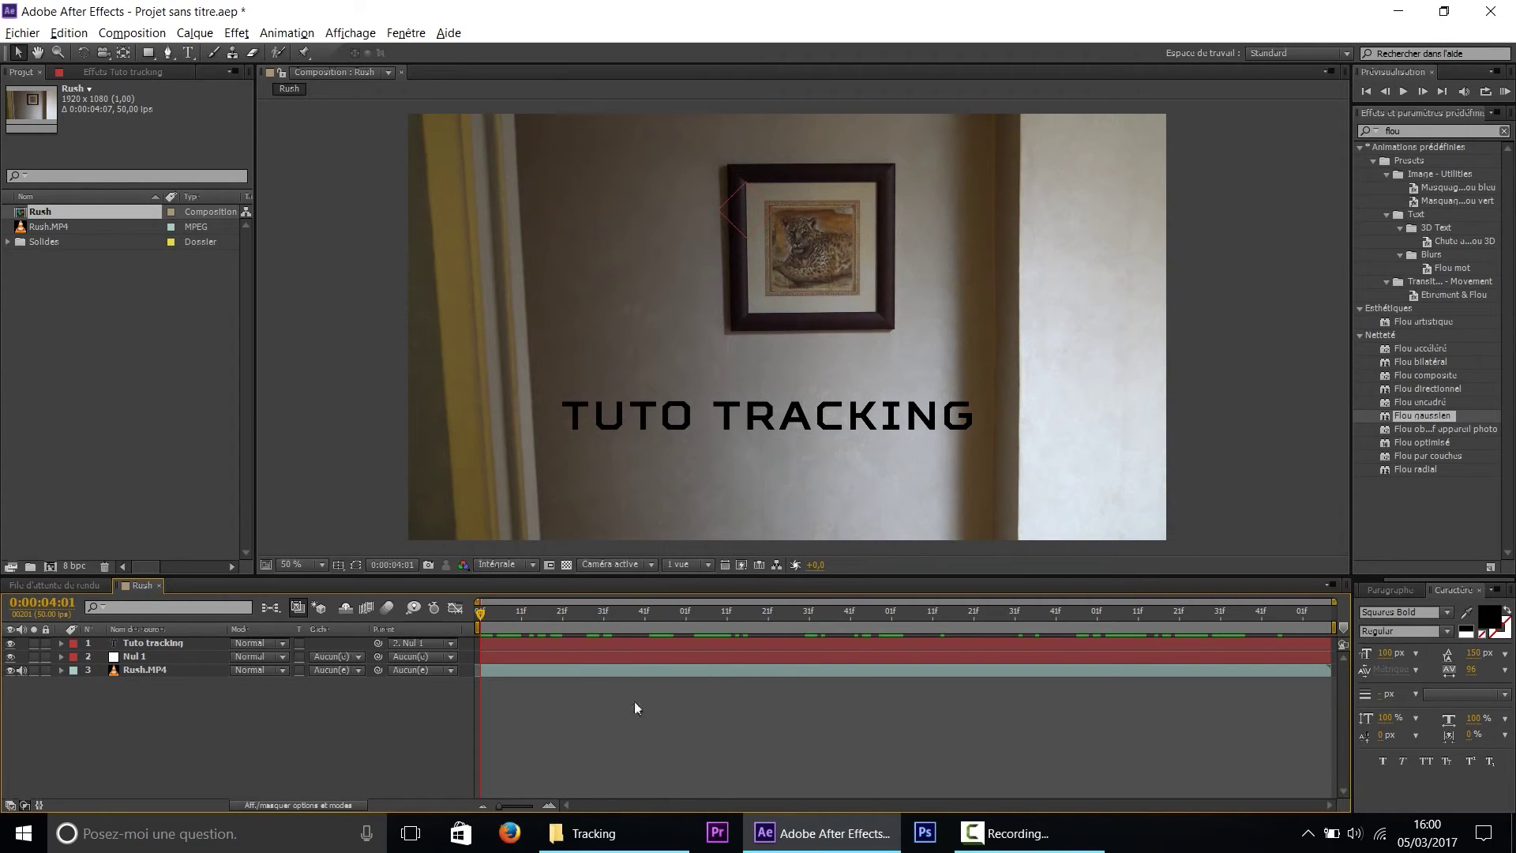
{"action": "left_click_drag", "start_coordinate": [500, 613], "coordinate": [1113, 611]}
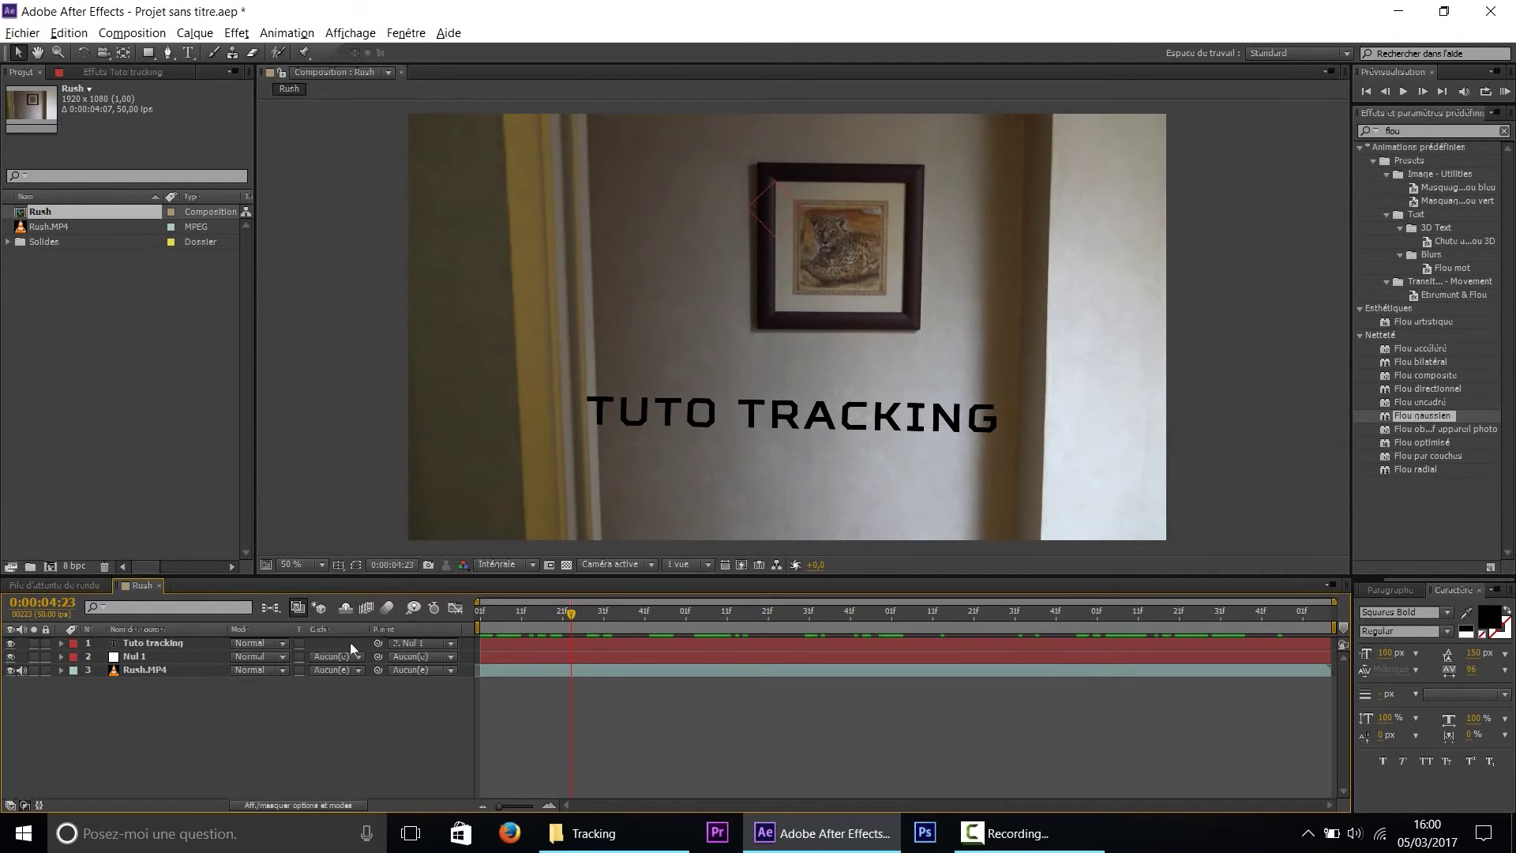
Set the "Tuto tracking" layer's blending mode to Incrustation and its opacity to 78%
{"action": "left_click", "coordinate": [156, 643]}
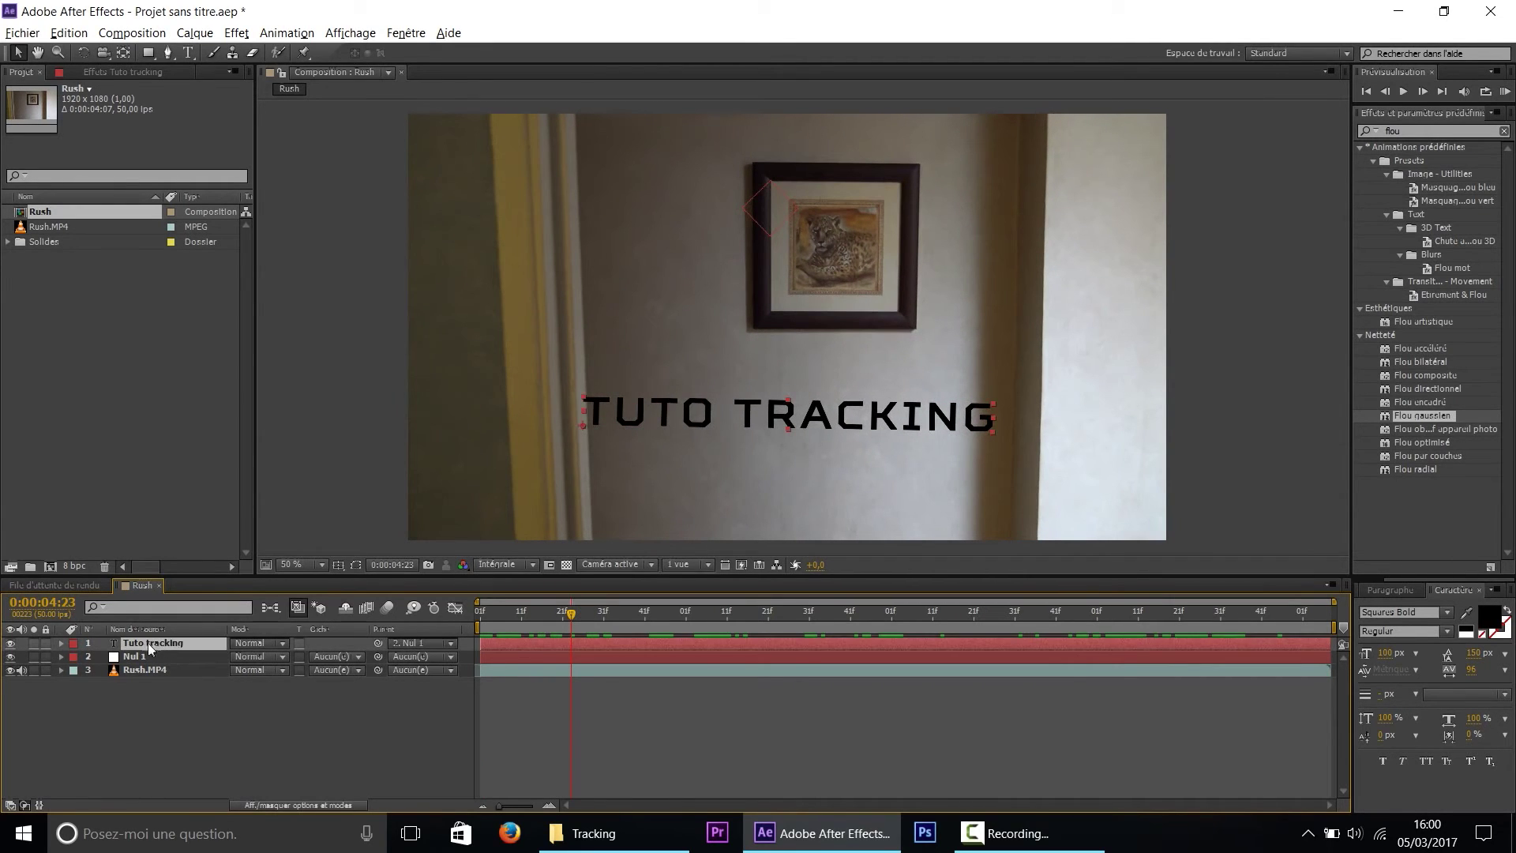
{"action": "left_click", "coordinate": [241, 642]}
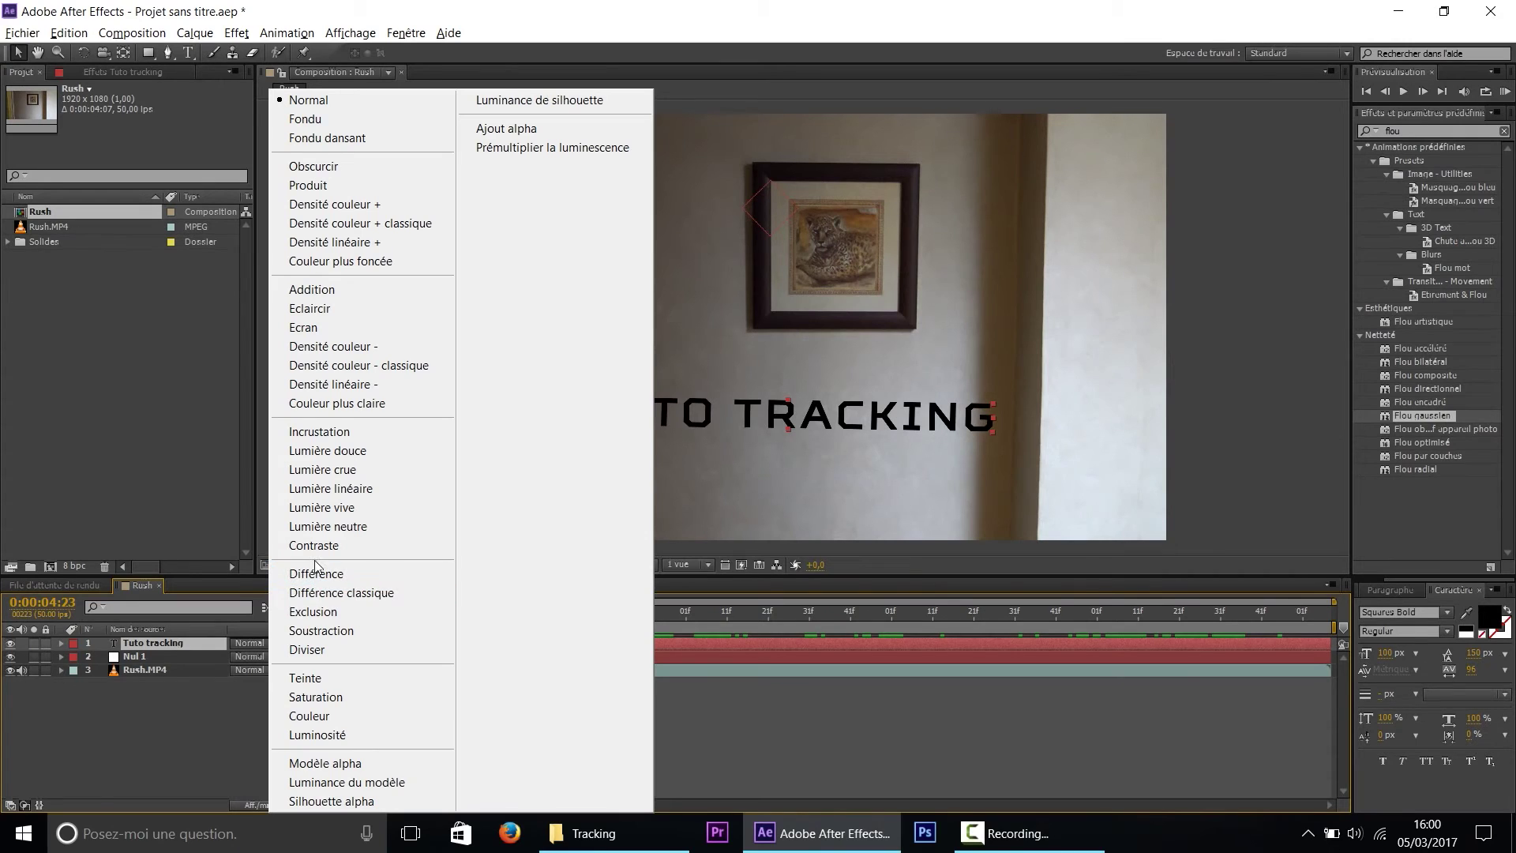
{"action": "left_click", "coordinate": [312, 433]}
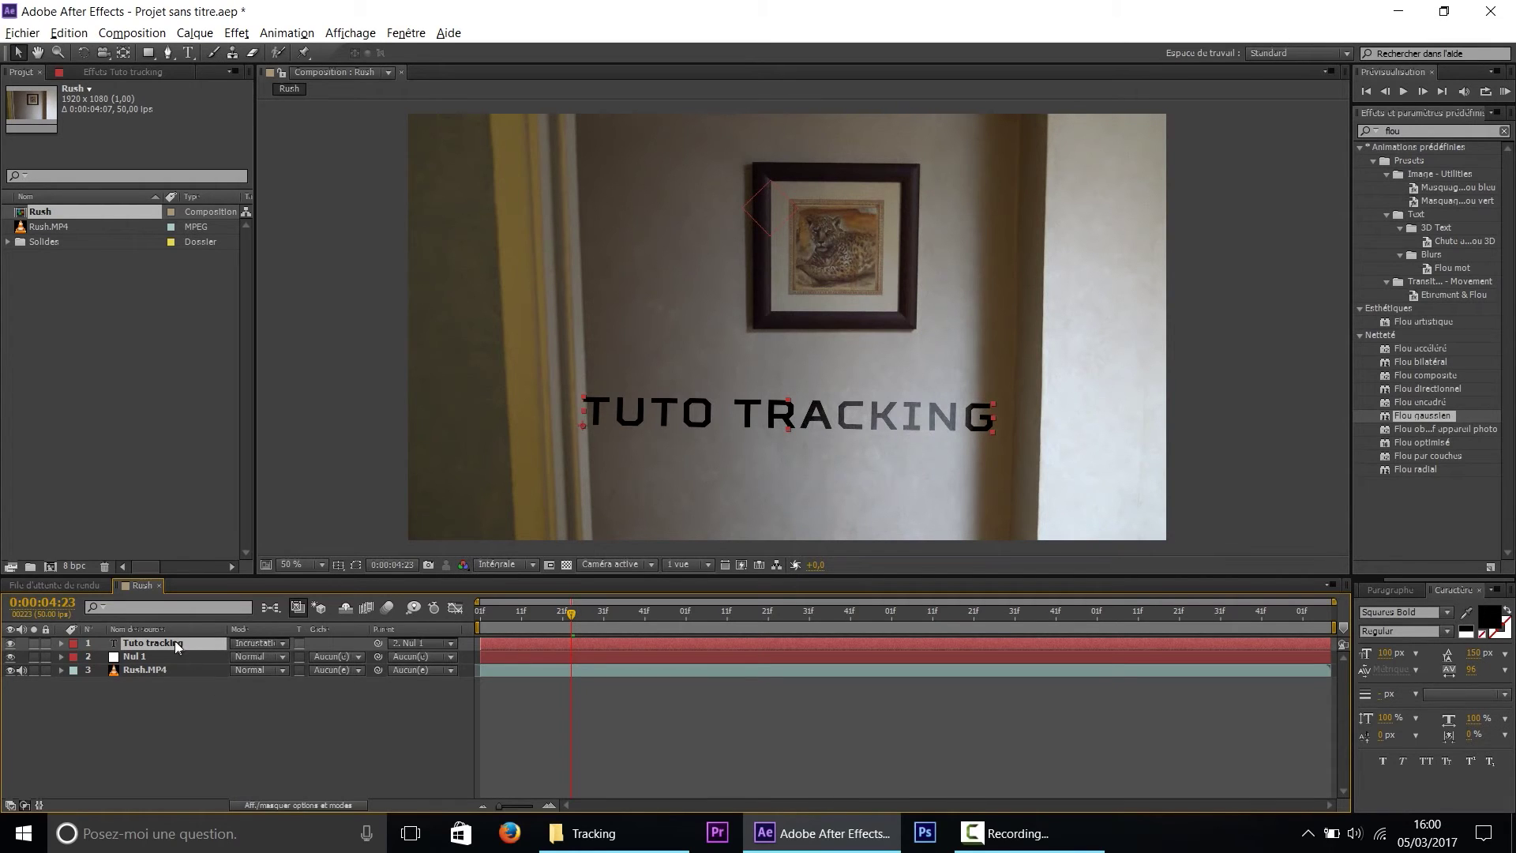
{"action": "key", "text": "t"}
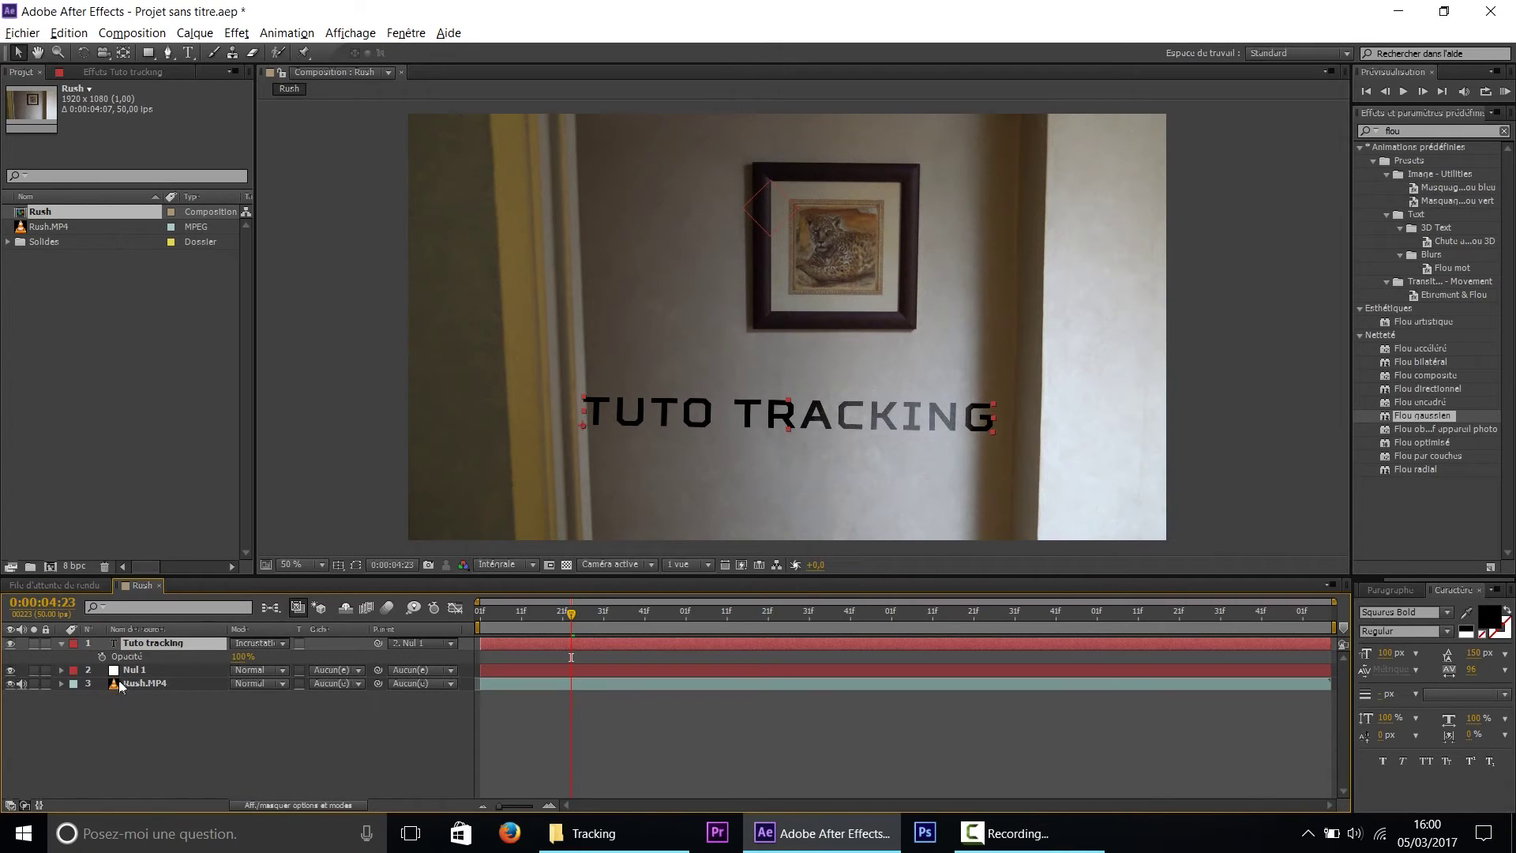
{"action": "left_click_drag", "start_coordinate": [239, 656], "coordinate": [223, 658]}
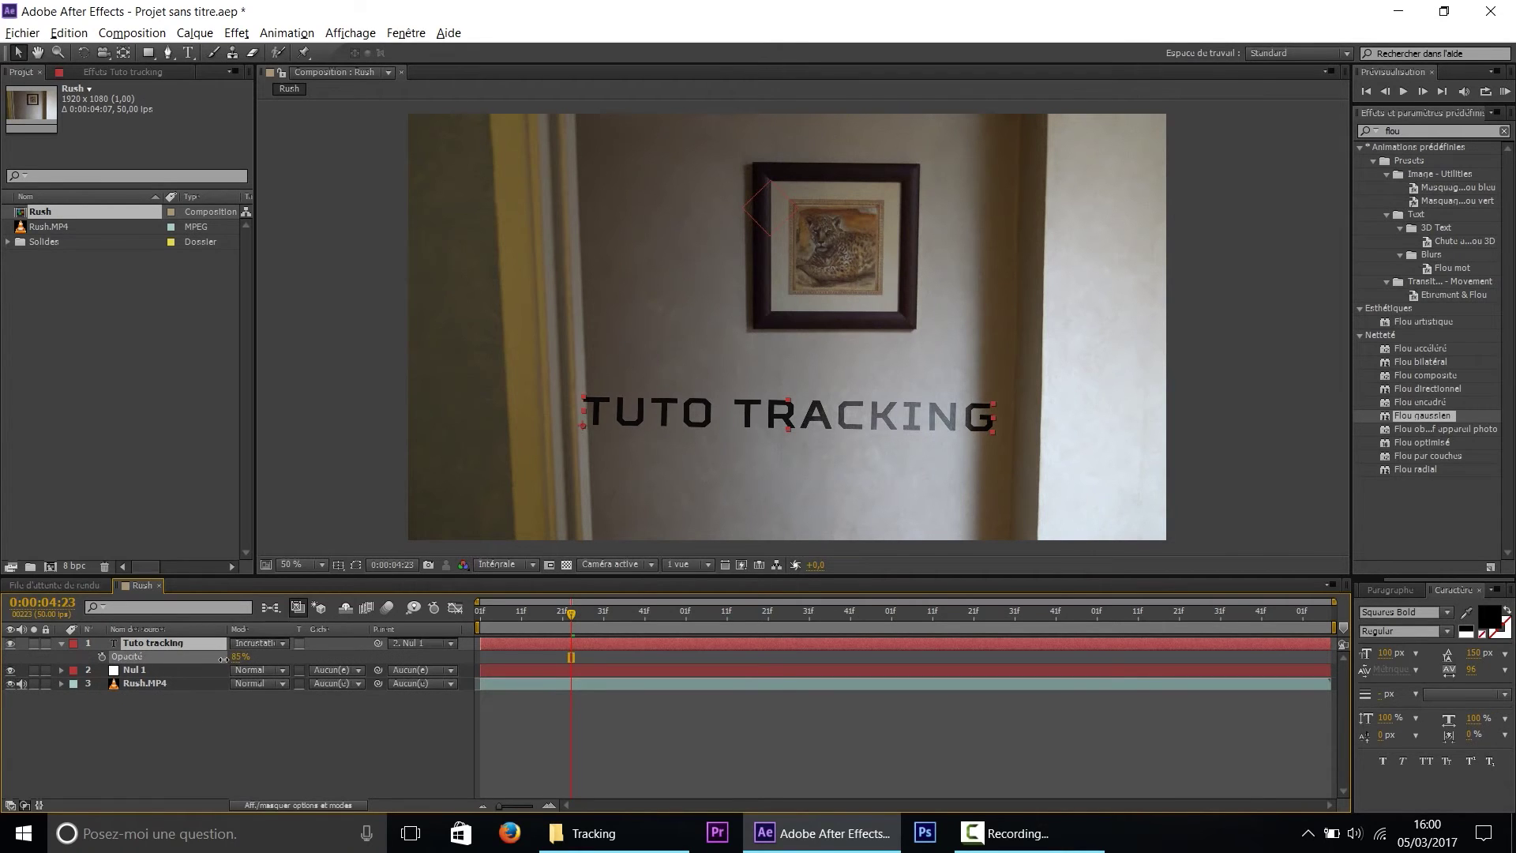
{"action": "key", "text": "F2"}
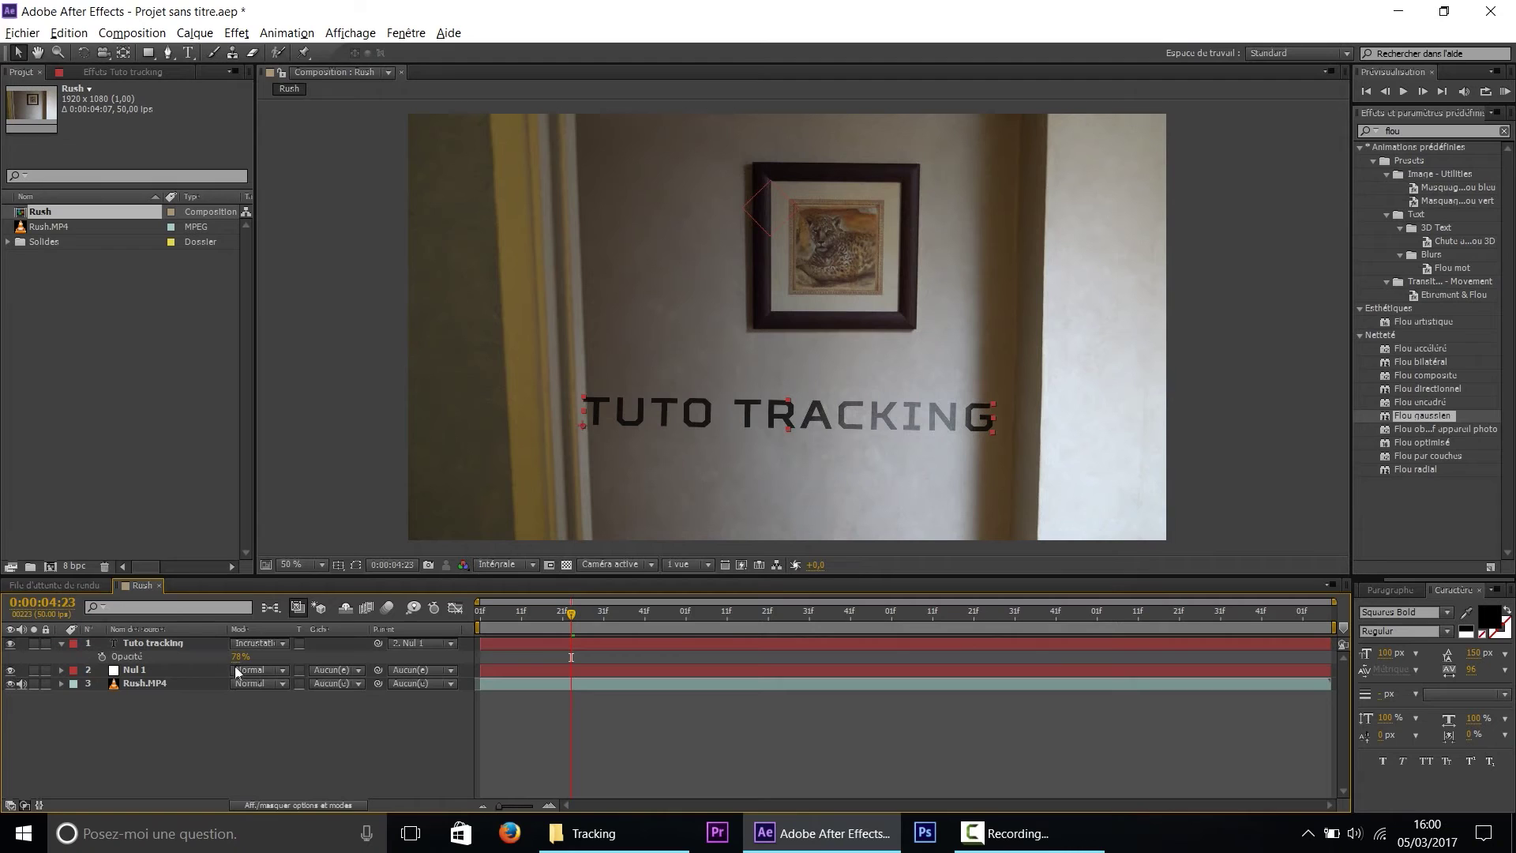
At 0:00:05:49, duplicate the "Tuto tracking" layer, place the copy beneath the original and rename it "Tuto tracking ombre"
{"action": "left_click_drag", "start_coordinate": [581, 613], "coordinate": [430, 618]}
{"action": "left_click_drag", "start_coordinate": [705, 619], "coordinate": [1052, 612]}
{"action": "left_click_drag", "start_coordinate": [1143, 620], "coordinate": [756, 620]}
{"action": "left_click", "coordinate": [888, 627]}
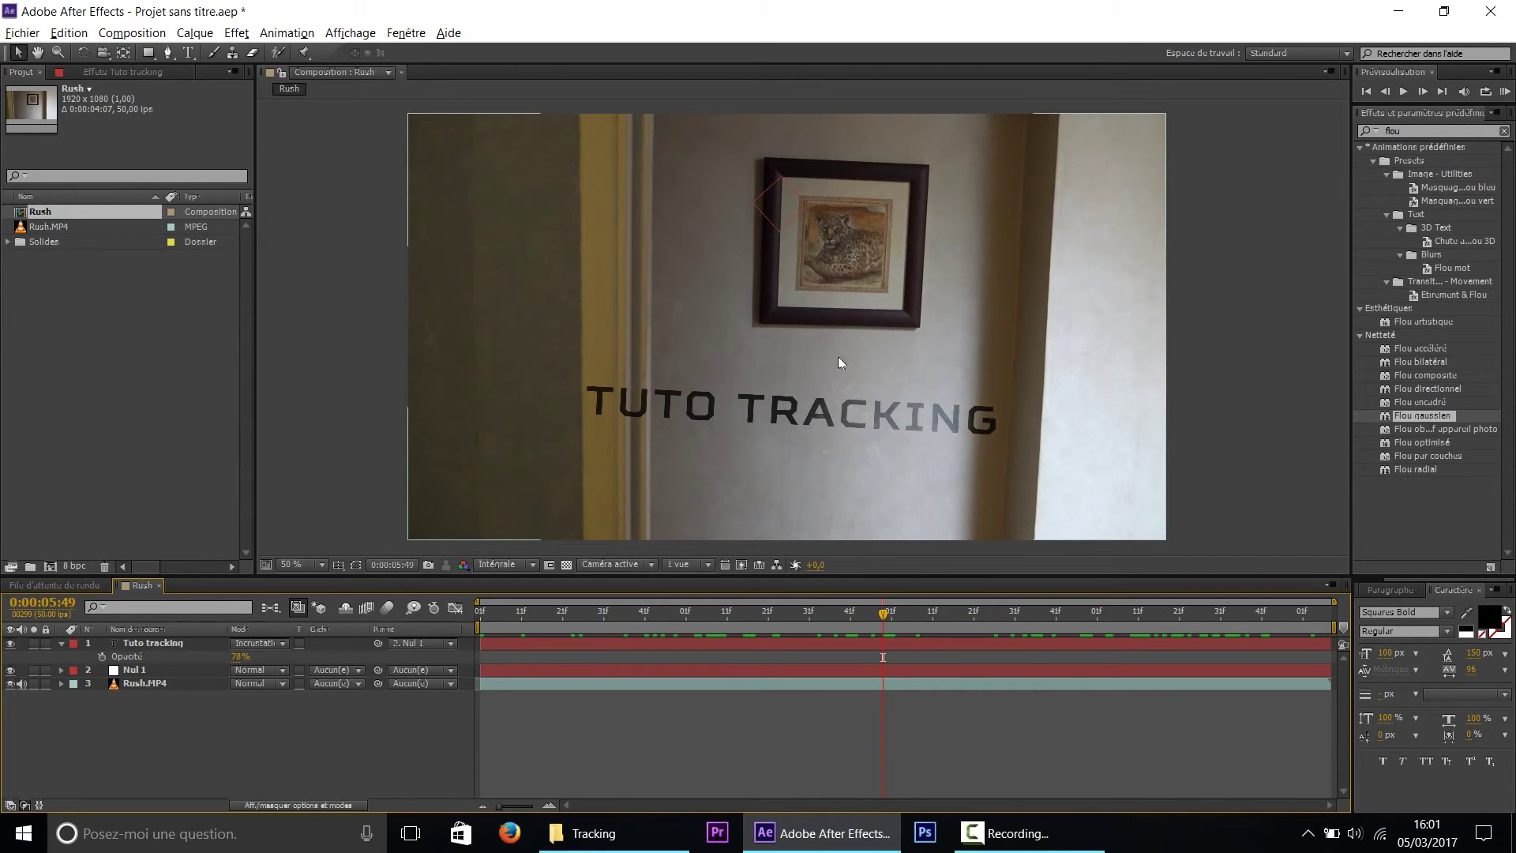
{"action": "left_click", "coordinate": [150, 643]}
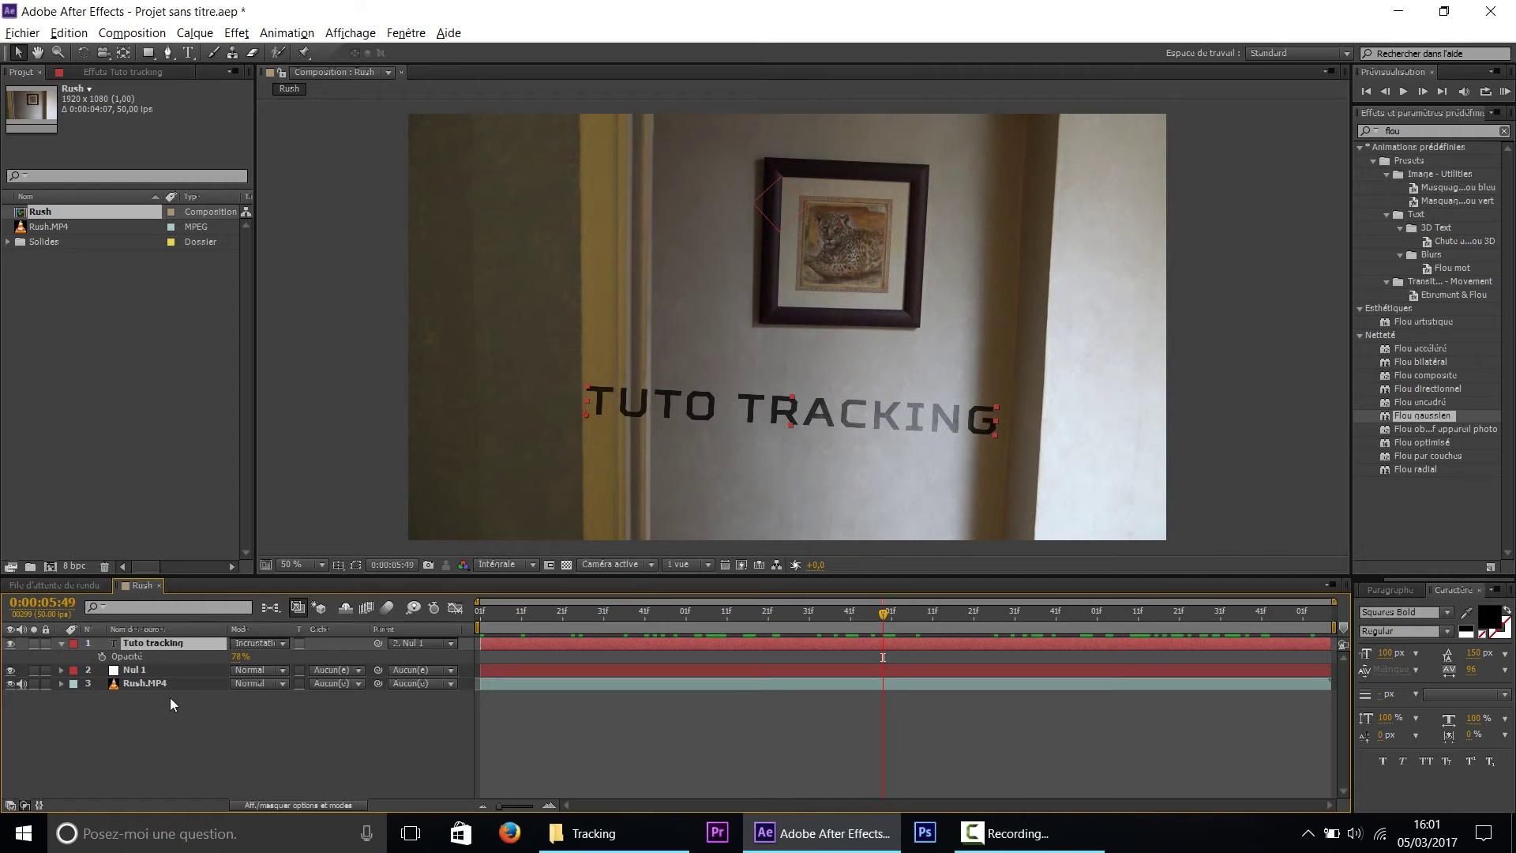
{"action": "key", "text": "ctrl+d"}
{"action": "left_click_drag", "start_coordinate": [159, 642], "coordinate": [161, 663]}
{"action": "key", "text": "Return"}
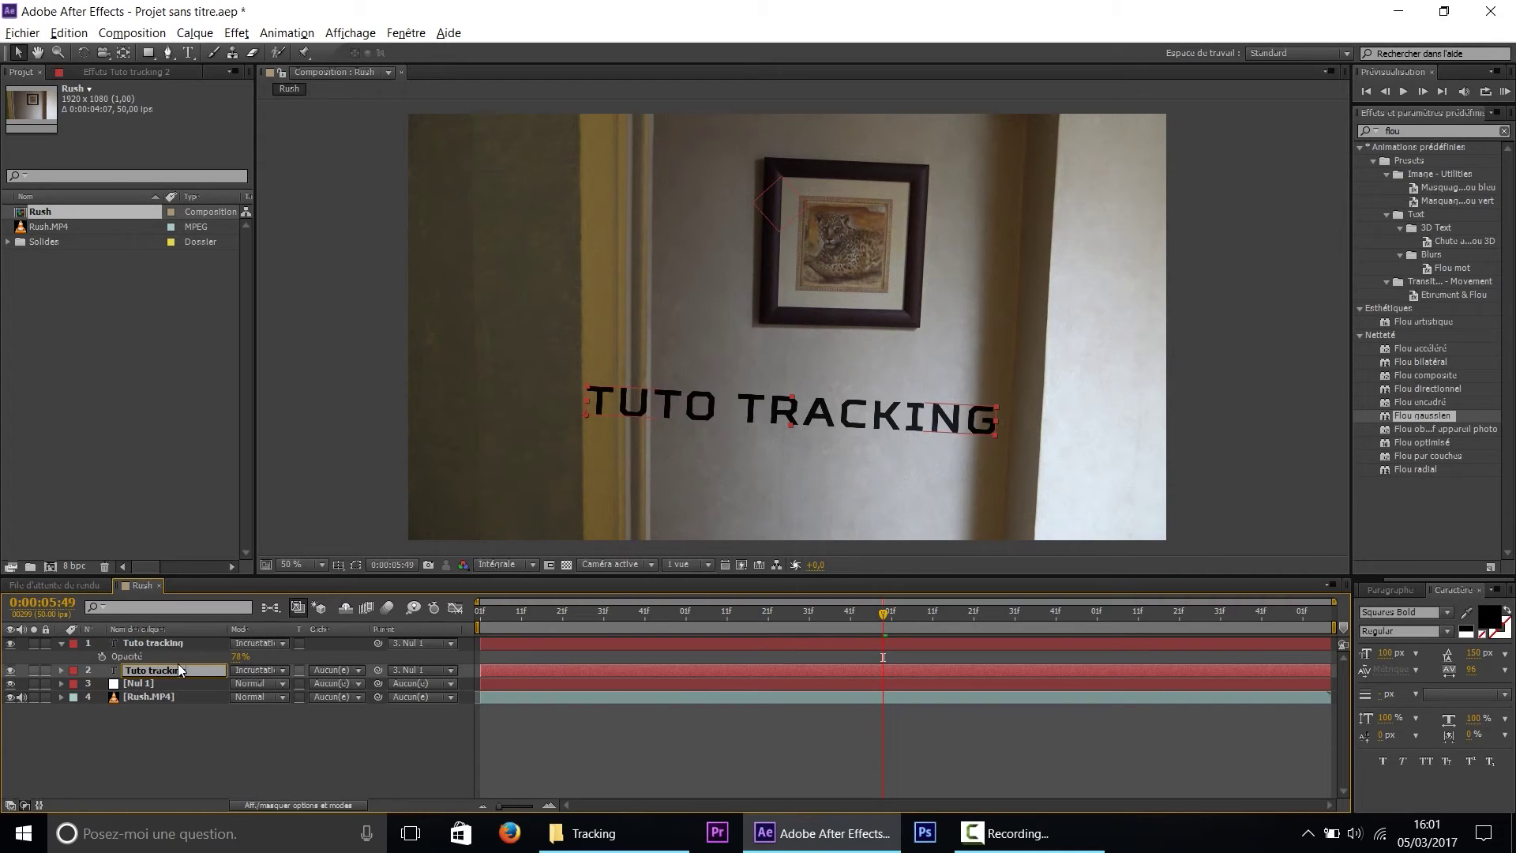
{"action": "type", "text": "ombre"}
{"action": "left_click", "coordinate": [183, 712]}
Offset the "Tuto tracking ombre" text slightly down and to the left of the original text
{"action": "left_click", "coordinate": [164, 672]}
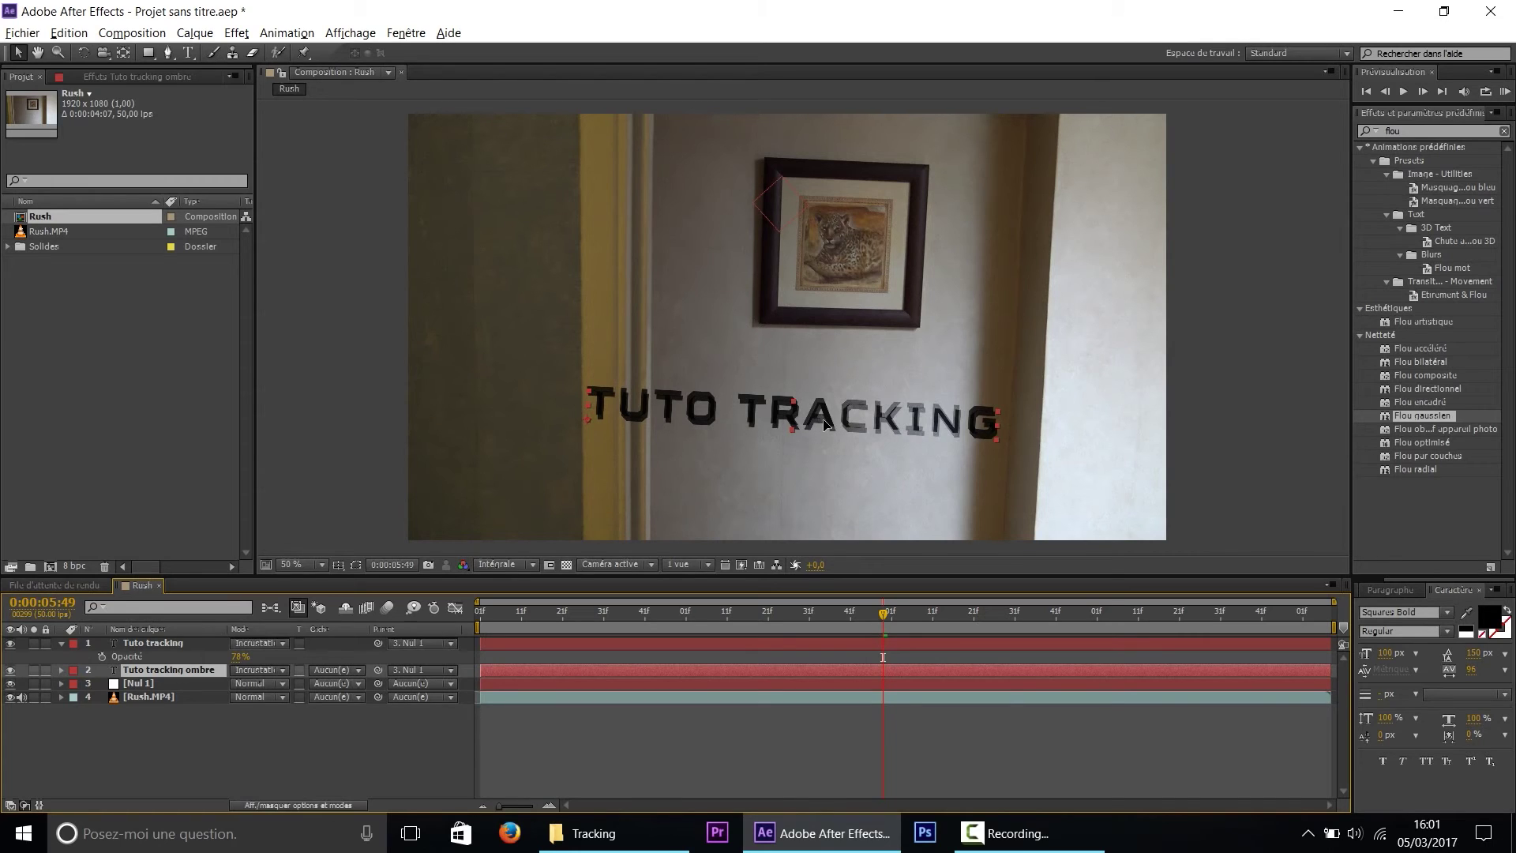
{"action": "left_click_drag", "start_coordinate": [824, 424], "coordinate": [818, 422]}
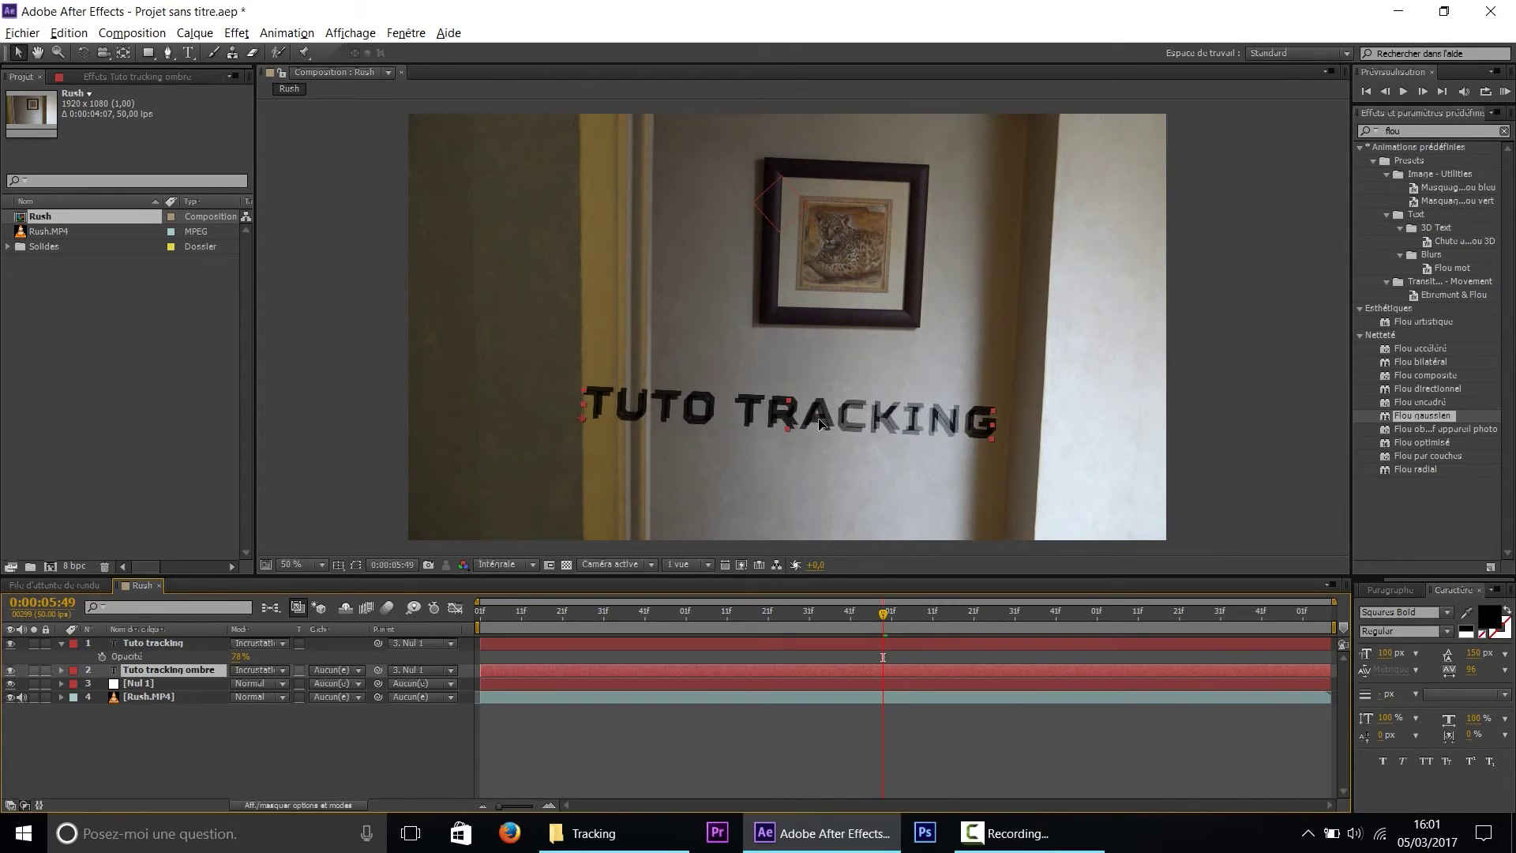
{"action": "left_click", "coordinate": [513, 676]}
Apply the Flou gaussien effect to the "Tuto tracking ombre" layer with an intensity of 14,5
{"action": "left_click", "coordinate": [1412, 131]}
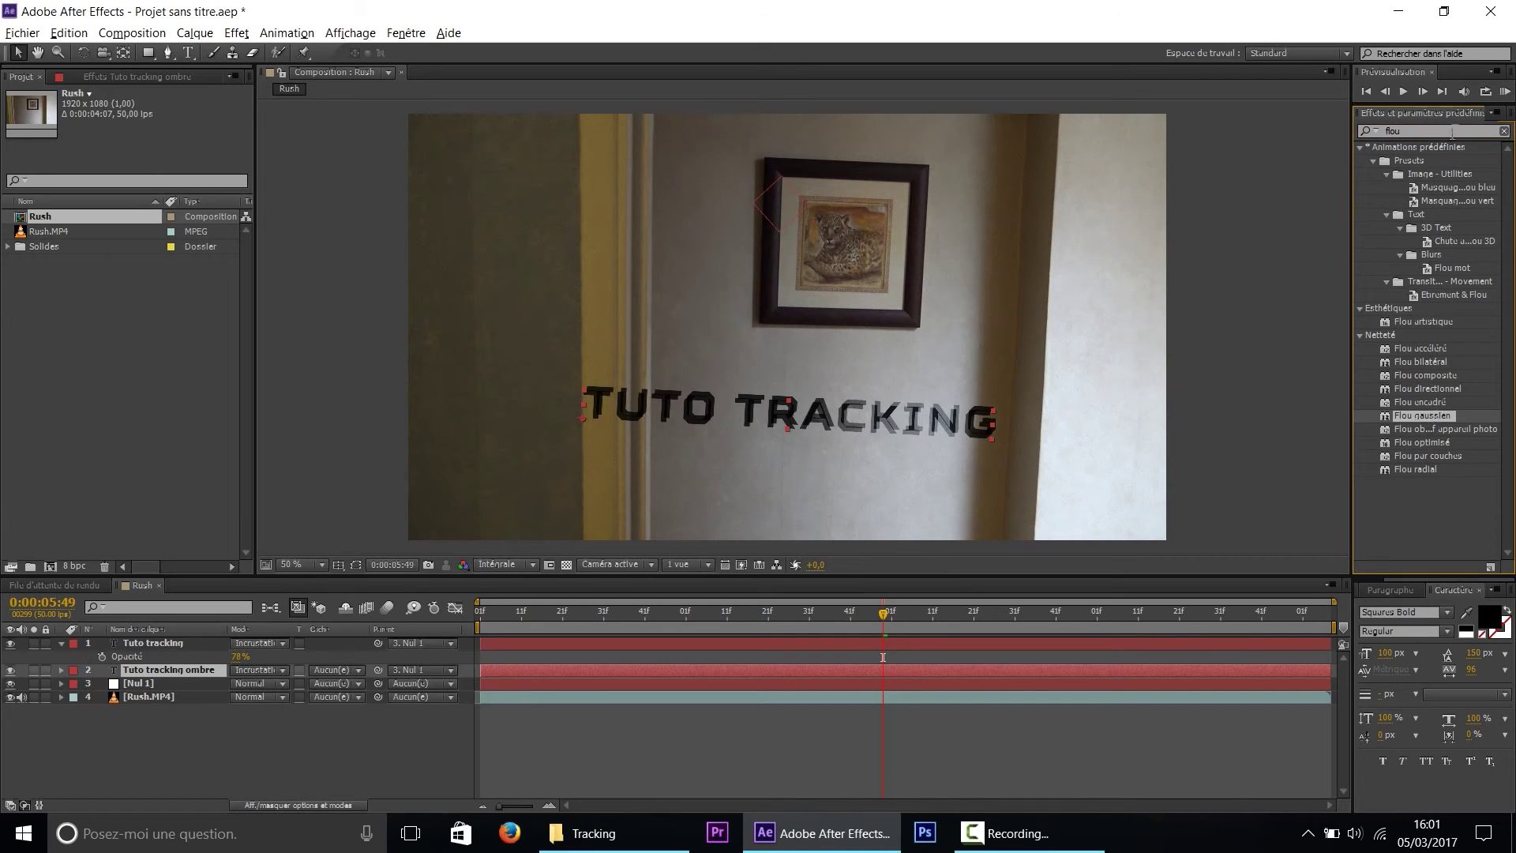
{"action": "left_click", "coordinate": [1503, 131]}
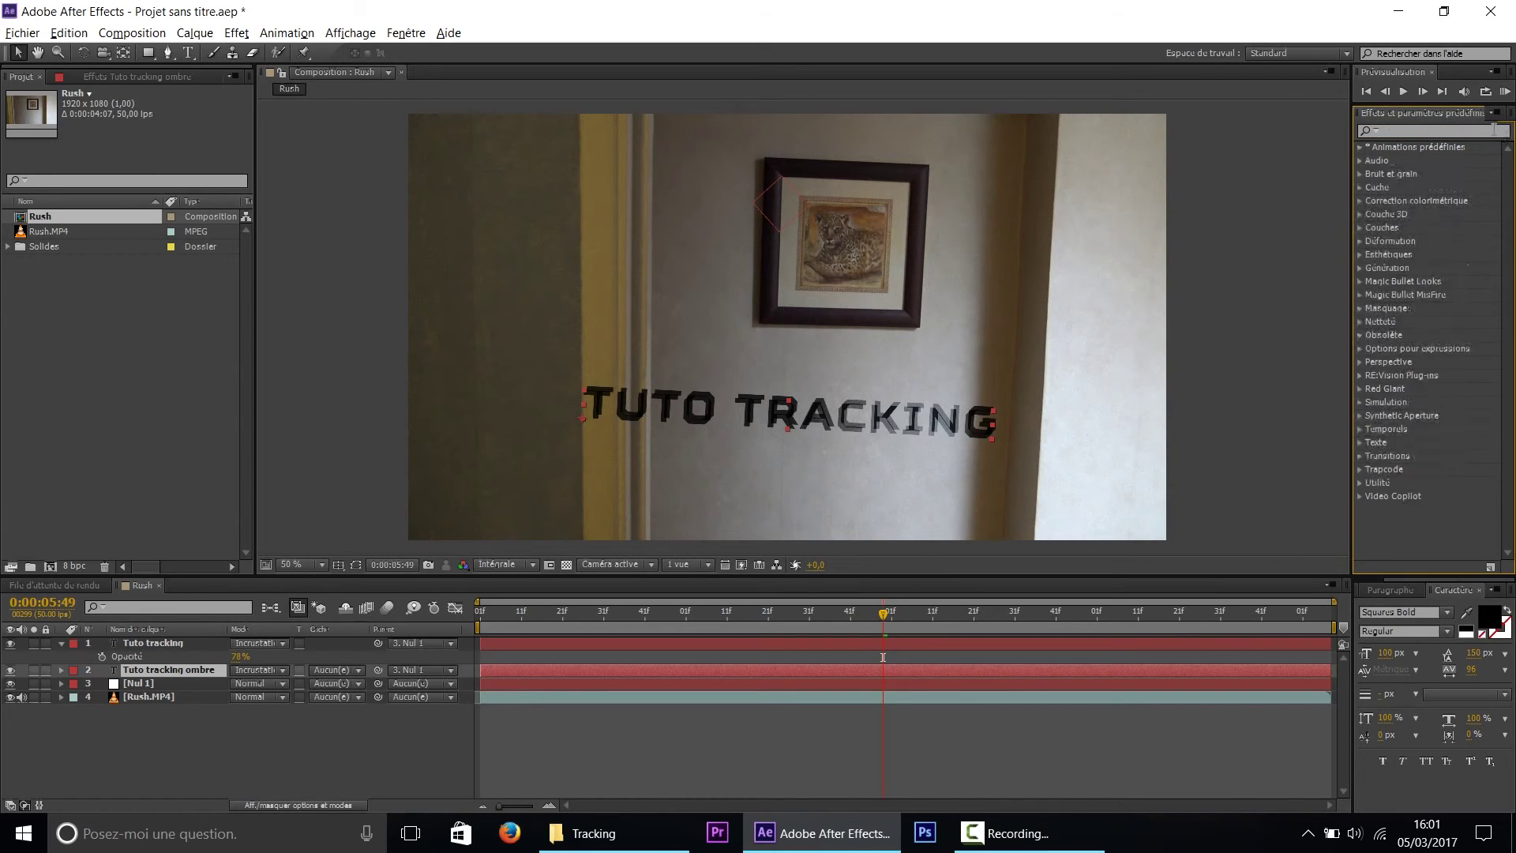
{"action": "type", "text": "flou"}
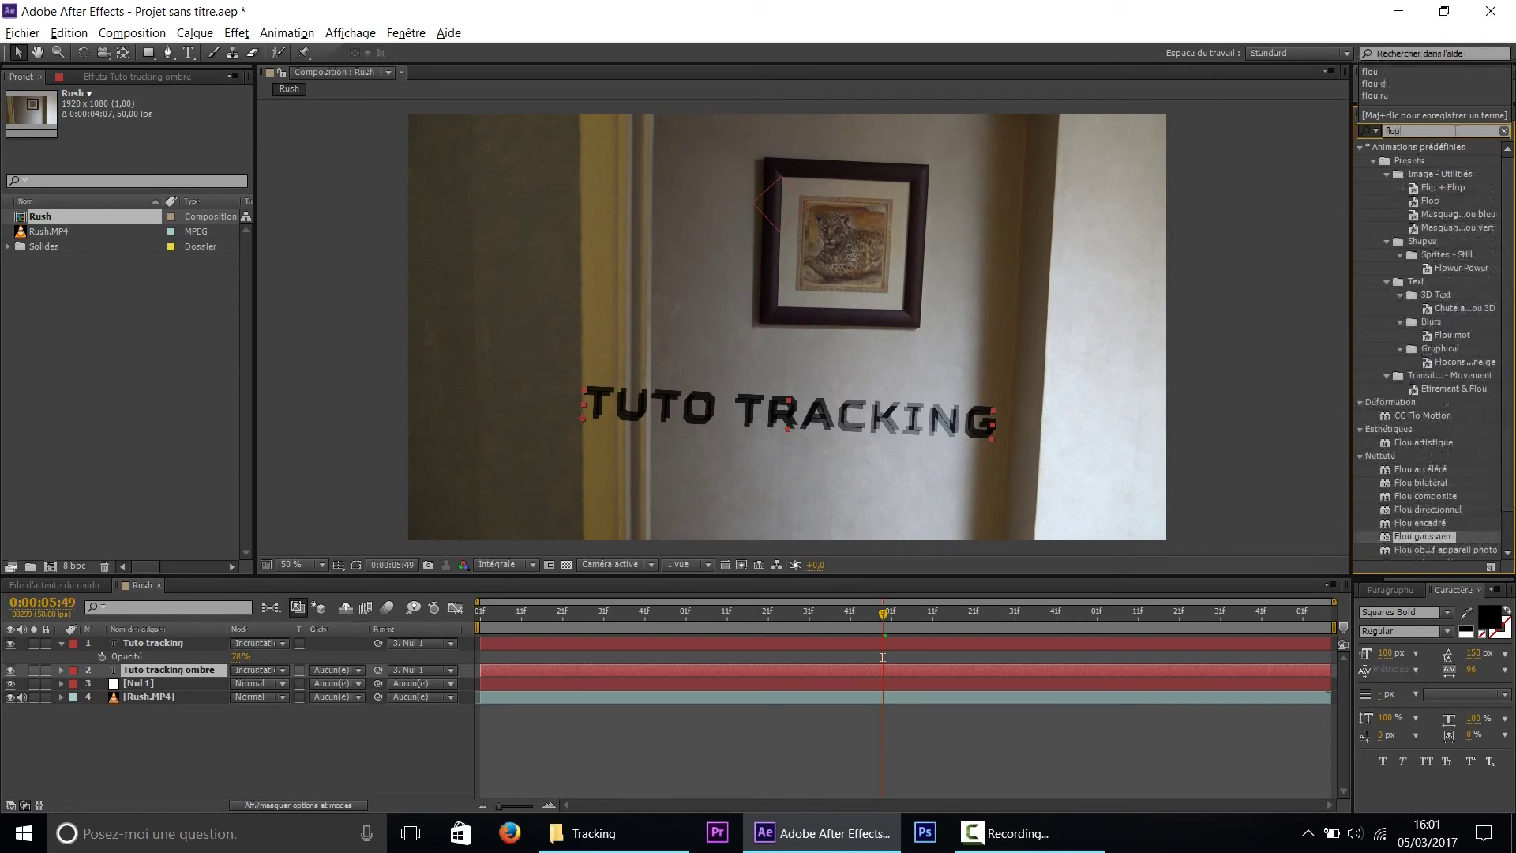
{"action": "left_click_drag", "start_coordinate": [1416, 420], "coordinate": [158, 671]}
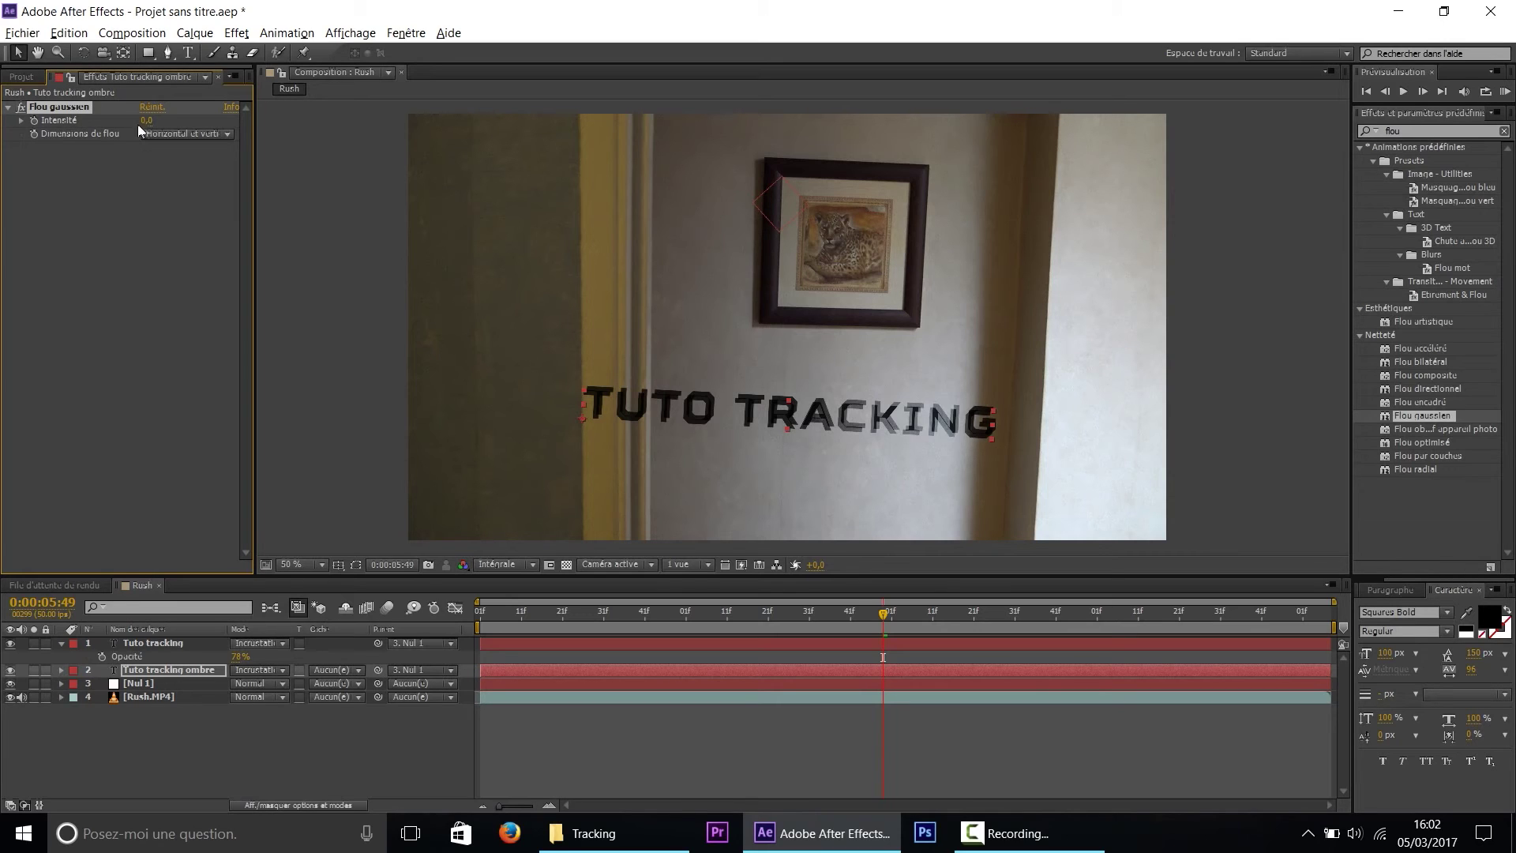
{"action": "left_click_drag", "start_coordinate": [186, 121], "coordinate": [248, 124]}
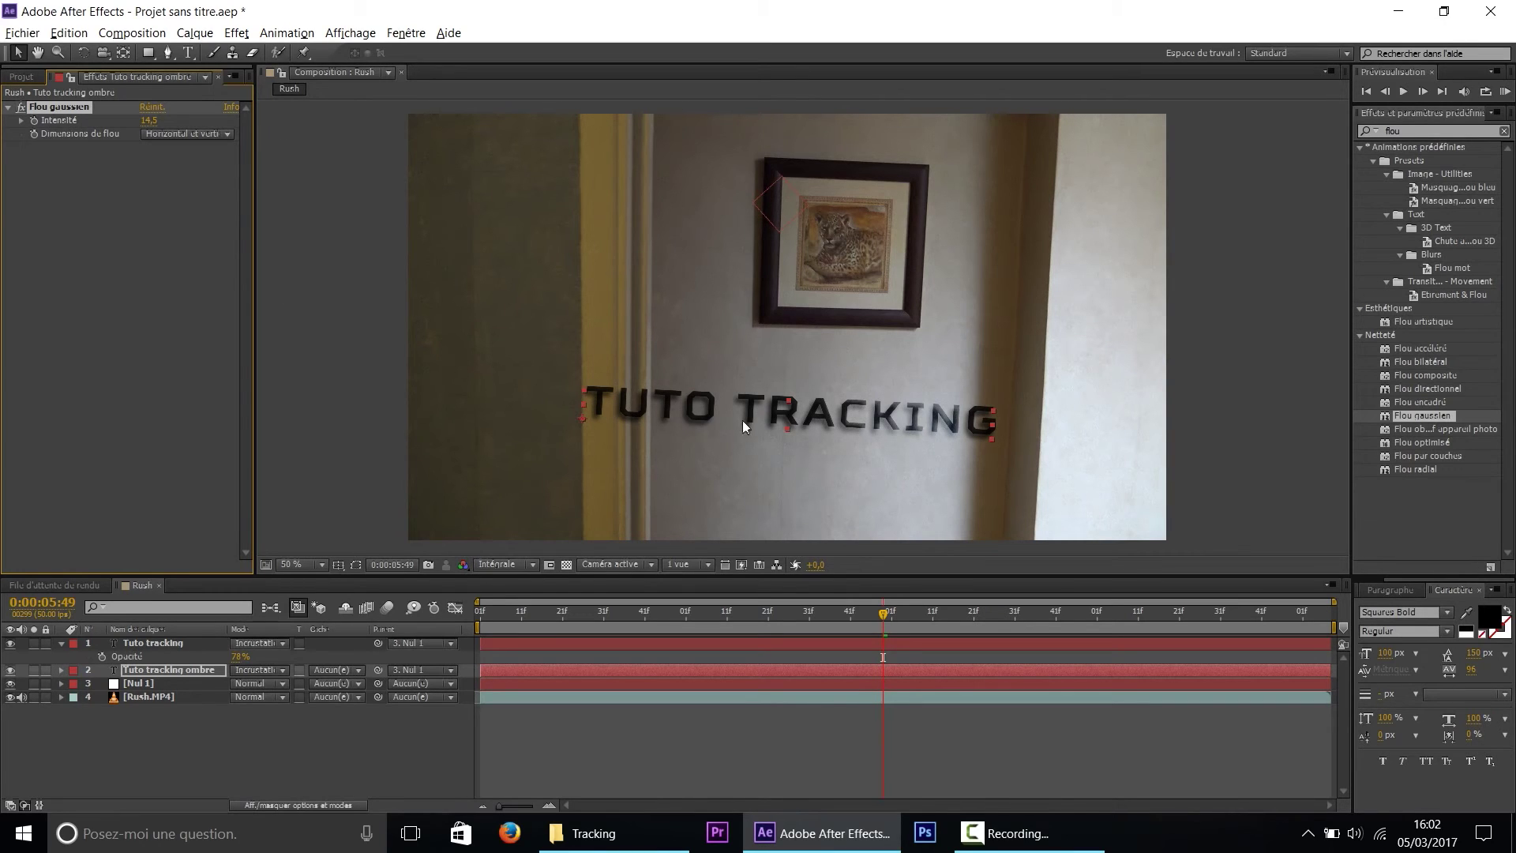
{"action": "left_click", "coordinate": [372, 766]}
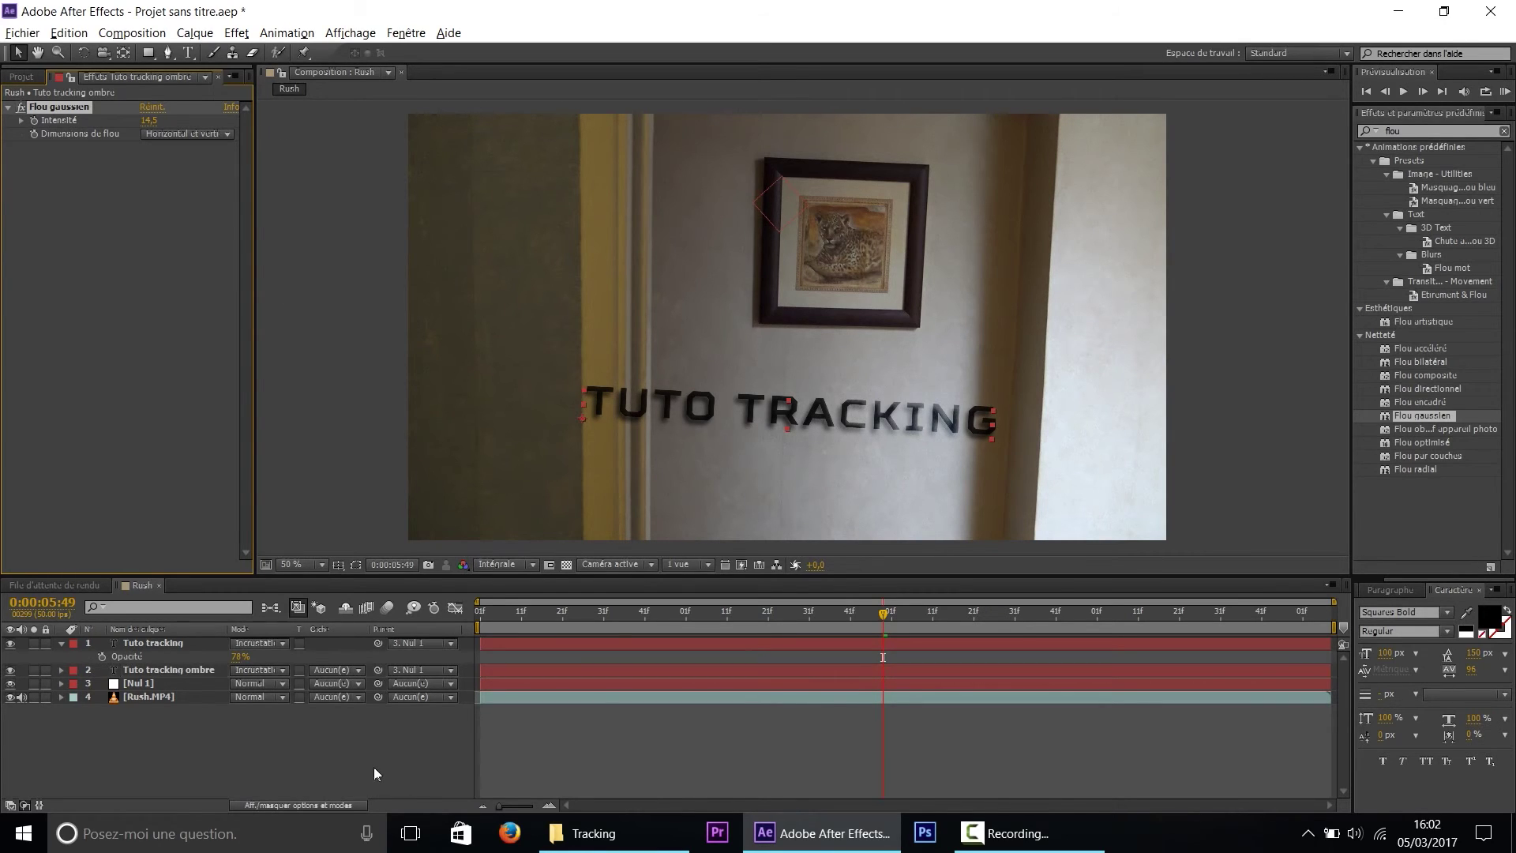
Review the shadowed text along the timeline and create a black 1920 x 1080 solid named "Masque" at 0:00:04:03
{"action": "left_click_drag", "start_coordinate": [824, 622], "coordinate": [955, 632]}
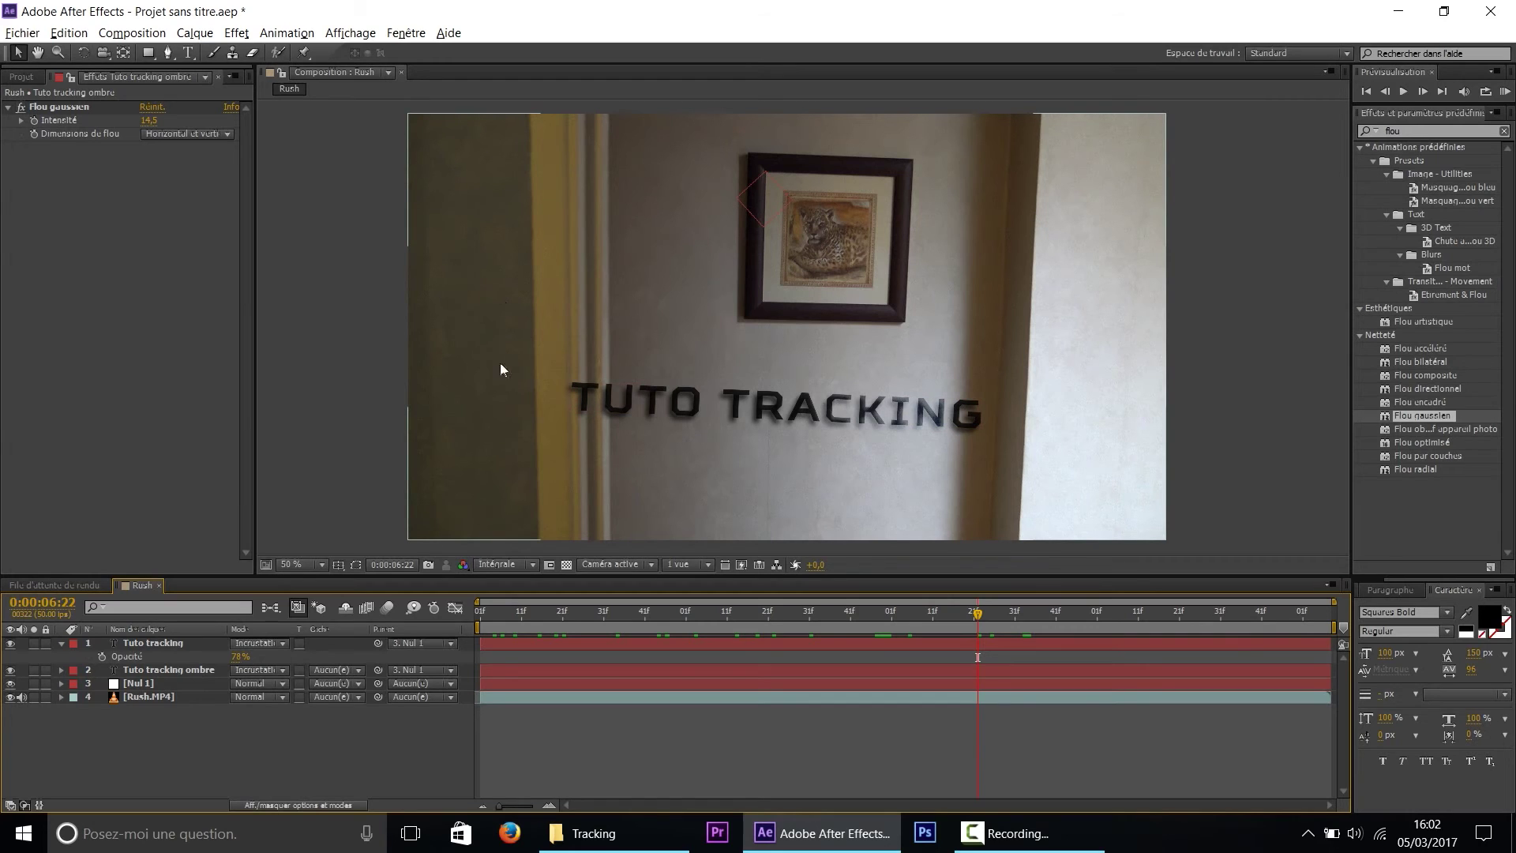
{"action": "left_click_drag", "start_coordinate": [887, 617], "coordinate": [1115, 629]}
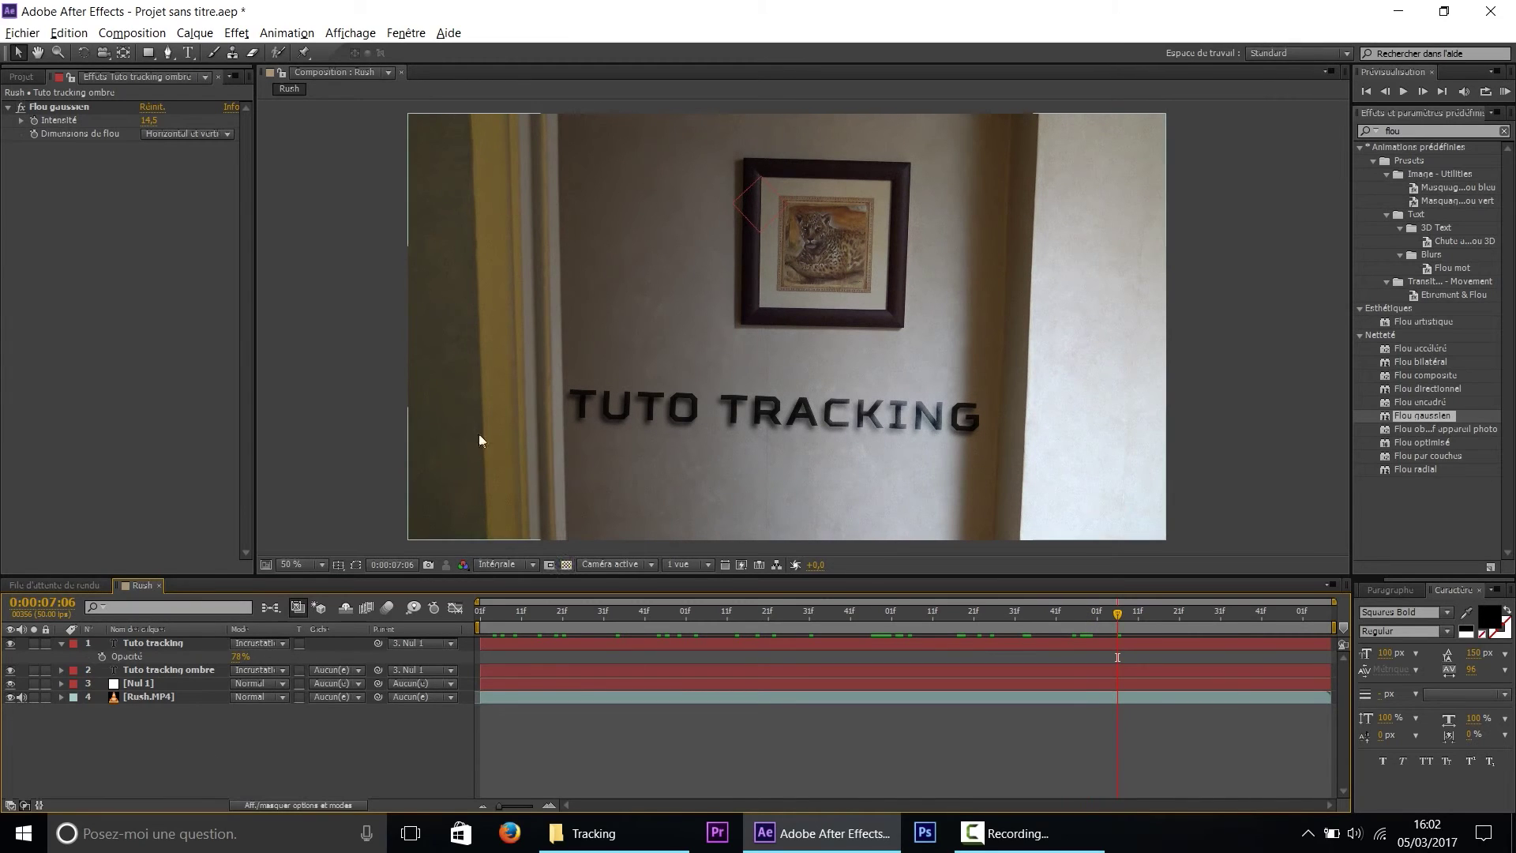
{"action": "left_click", "coordinate": [173, 669]}
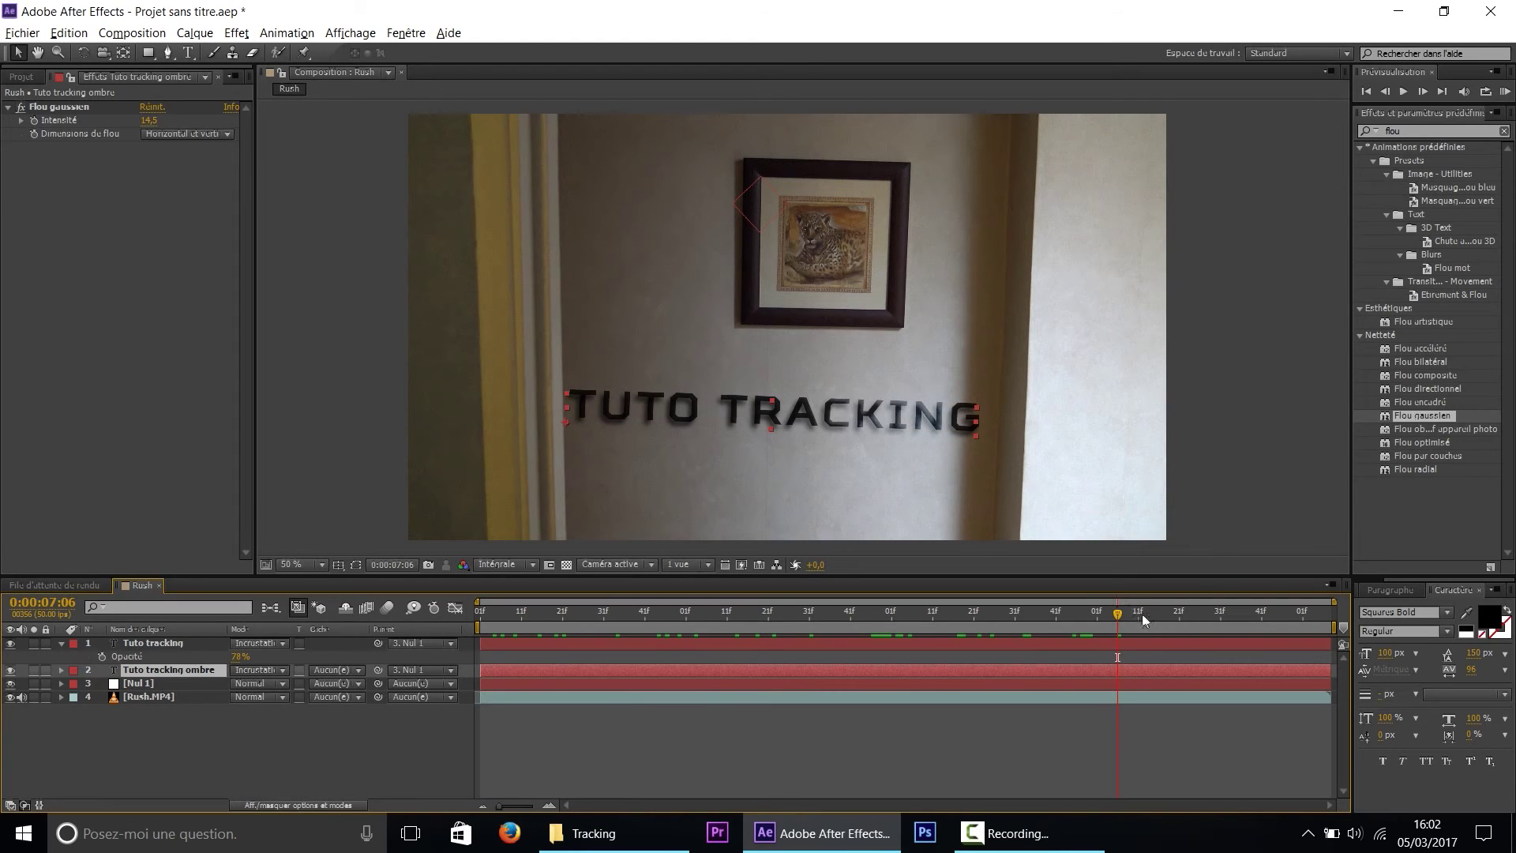
{"action": "left_click_drag", "start_coordinate": [1114, 623], "coordinate": [471, 622]}
{"action": "right_click", "coordinate": [341, 735]}
{"action": "mouse_move", "coordinate": [435, 553]}
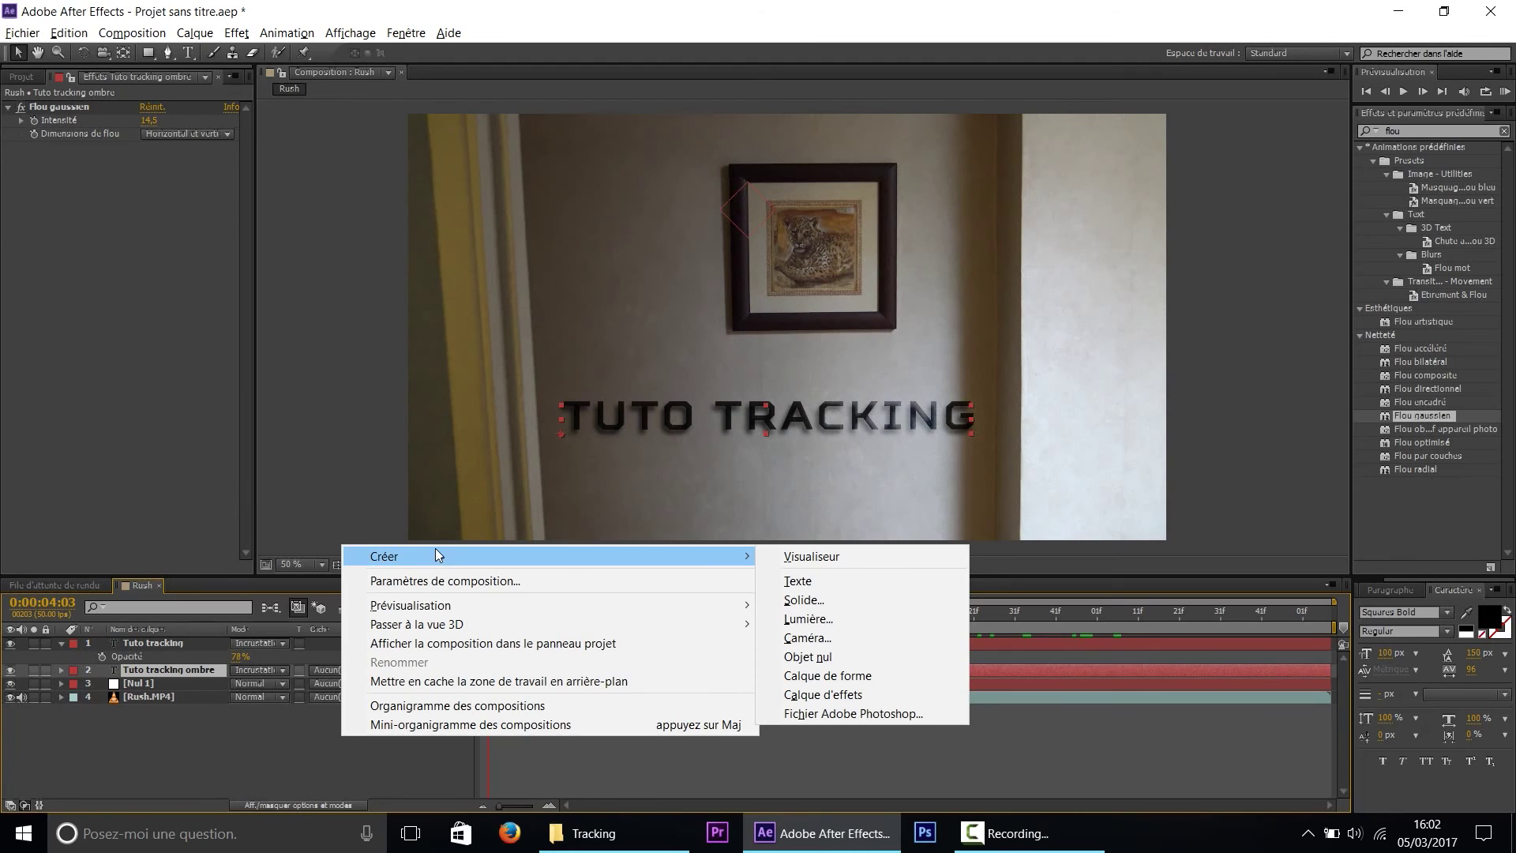
{"action": "left_click", "coordinate": [802, 600]}
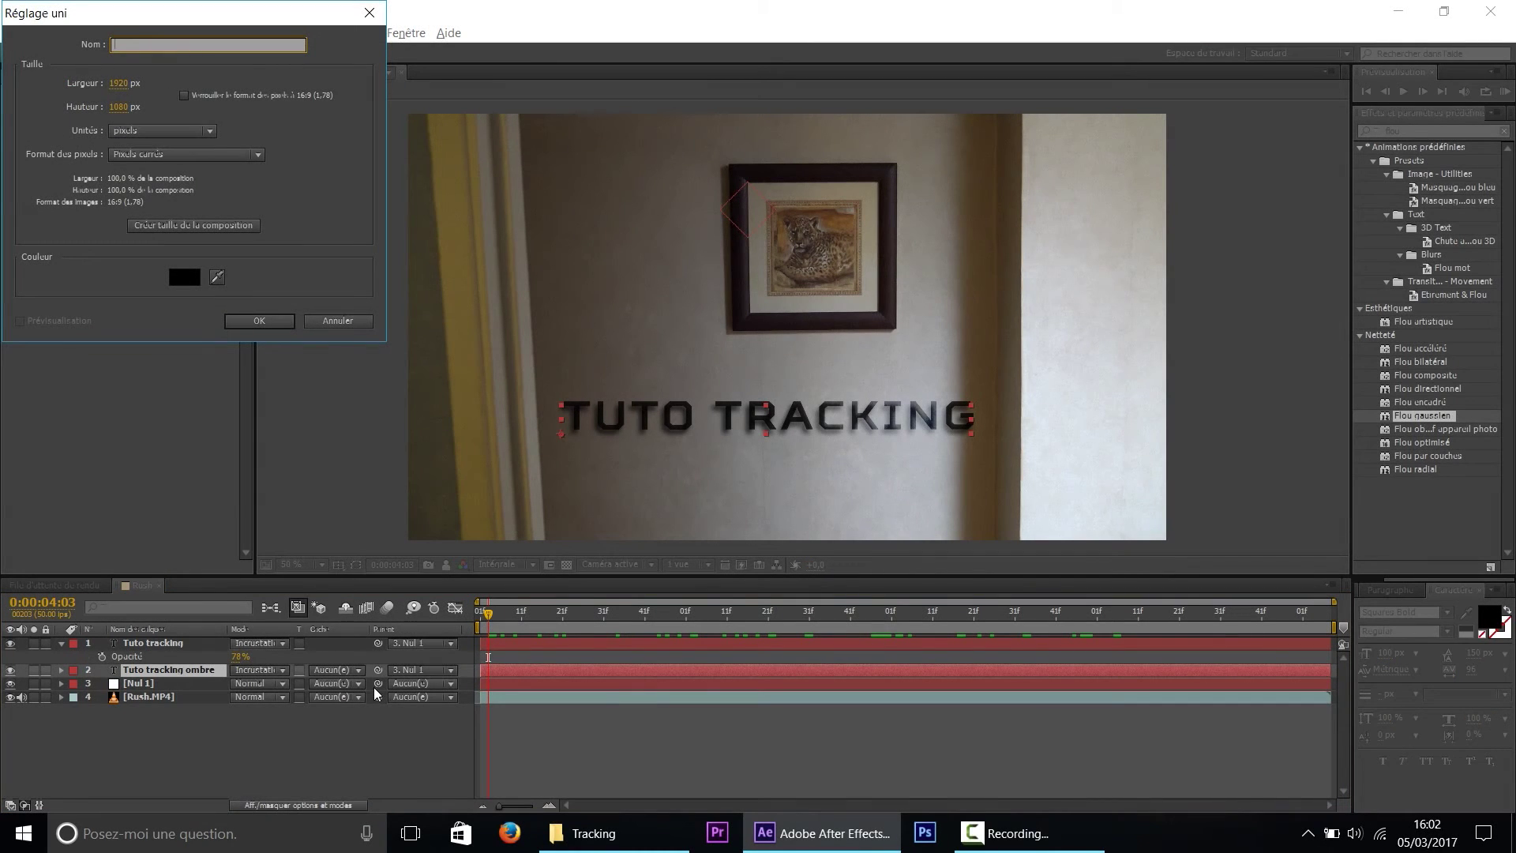
{"action": "type", "text": "Masque"}
{"action": "left_click", "coordinate": [261, 320]}
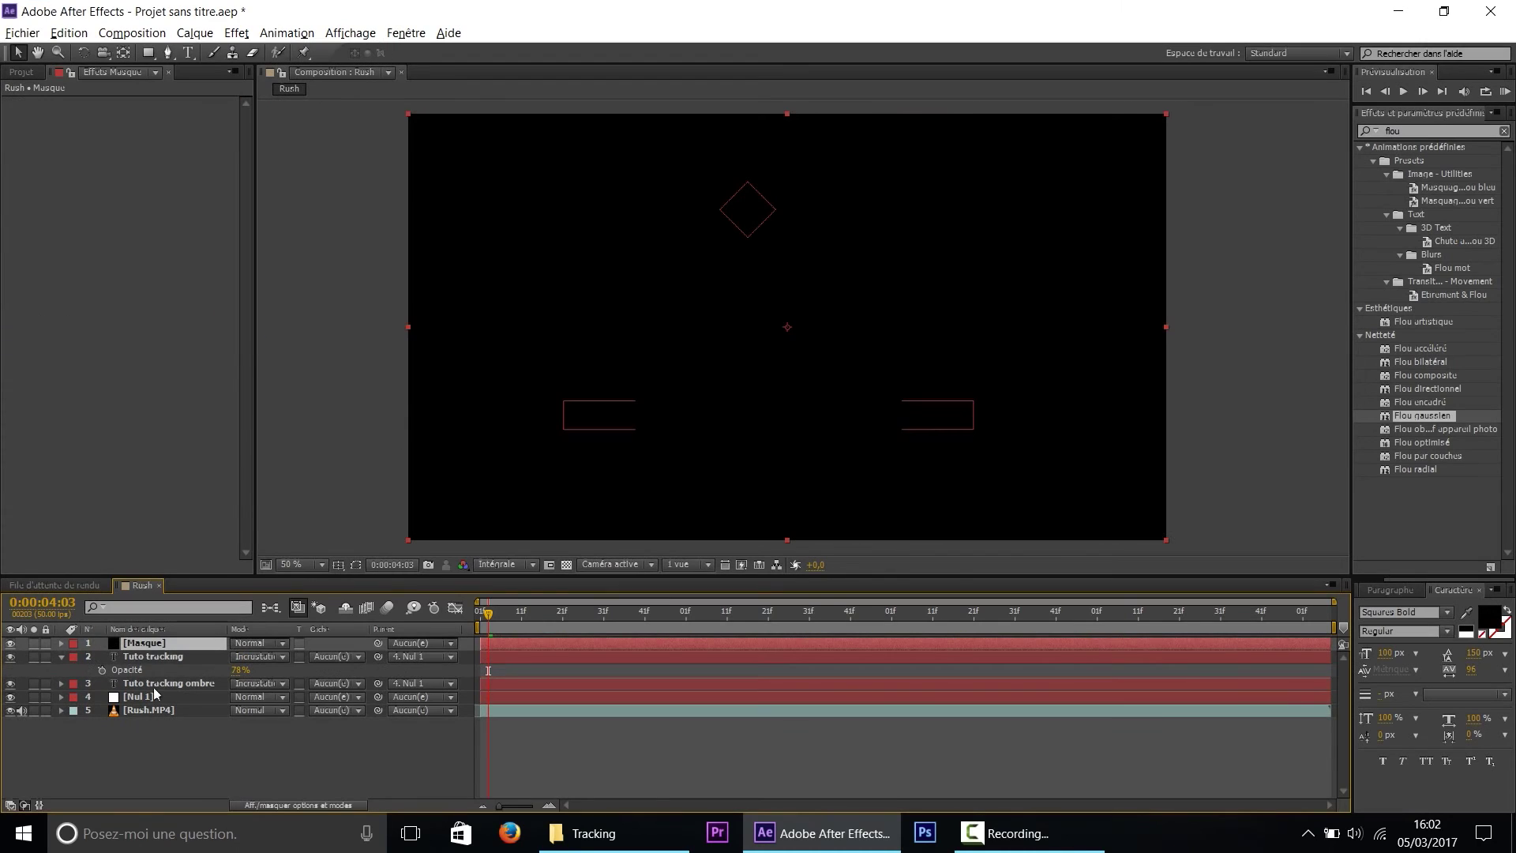
Hide the Masque solid and draw a closed Pen mask on it around the door frame, up to the wall's left edge
{"action": "left_click", "coordinate": [11, 643]}
{"action": "left_click", "coordinate": [170, 57]}
{"action": "left_click", "coordinate": [520, 108]}
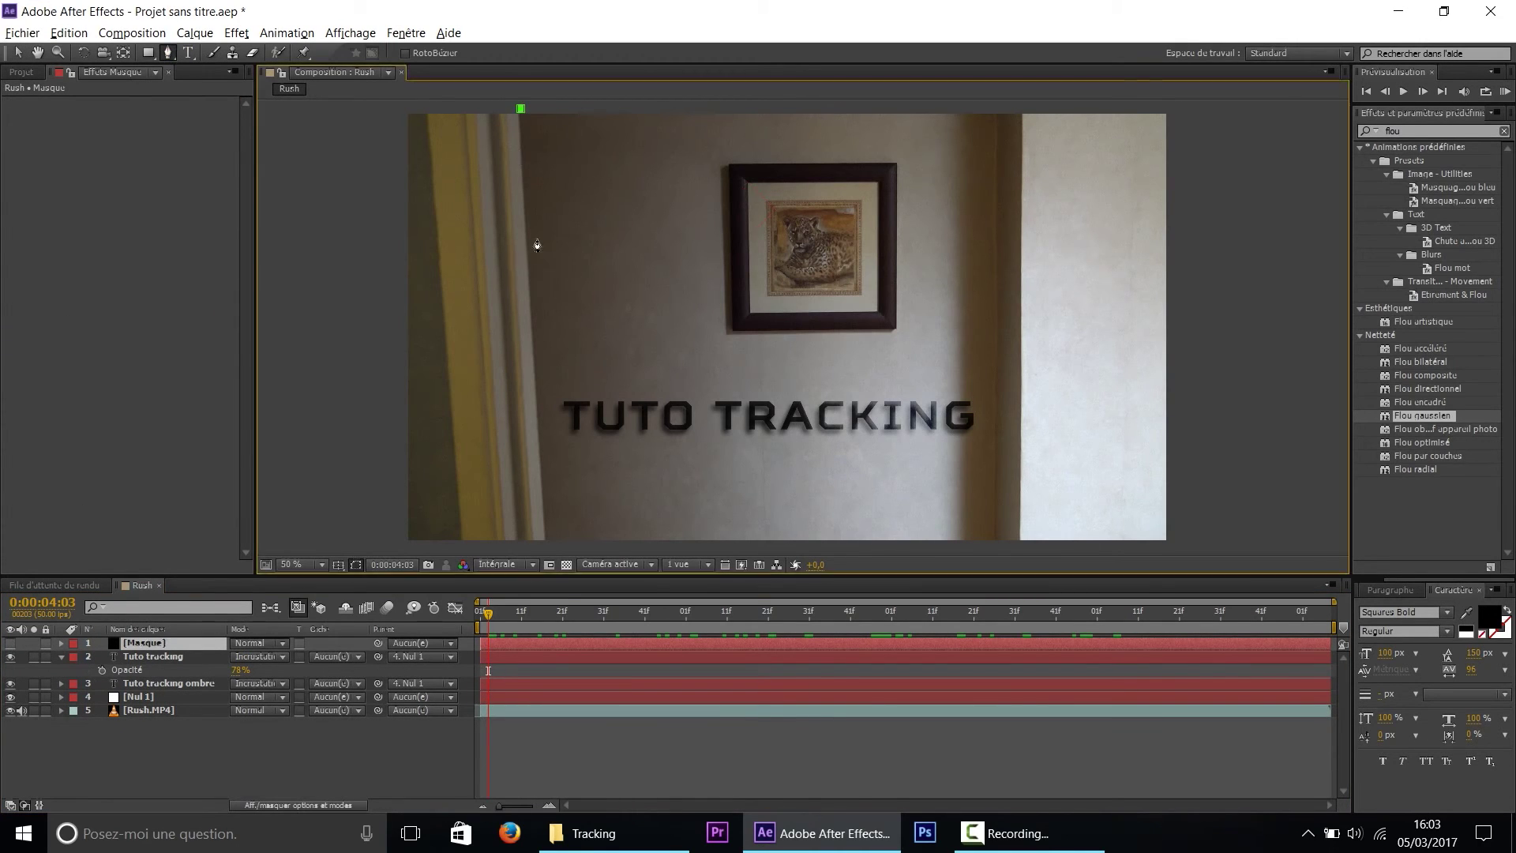
{"action": "scroll", "coordinate": [545, 386], "scroll_direction": "down", "scroll_amount": 2}
{"action": "left_click", "coordinate": [562, 455]}
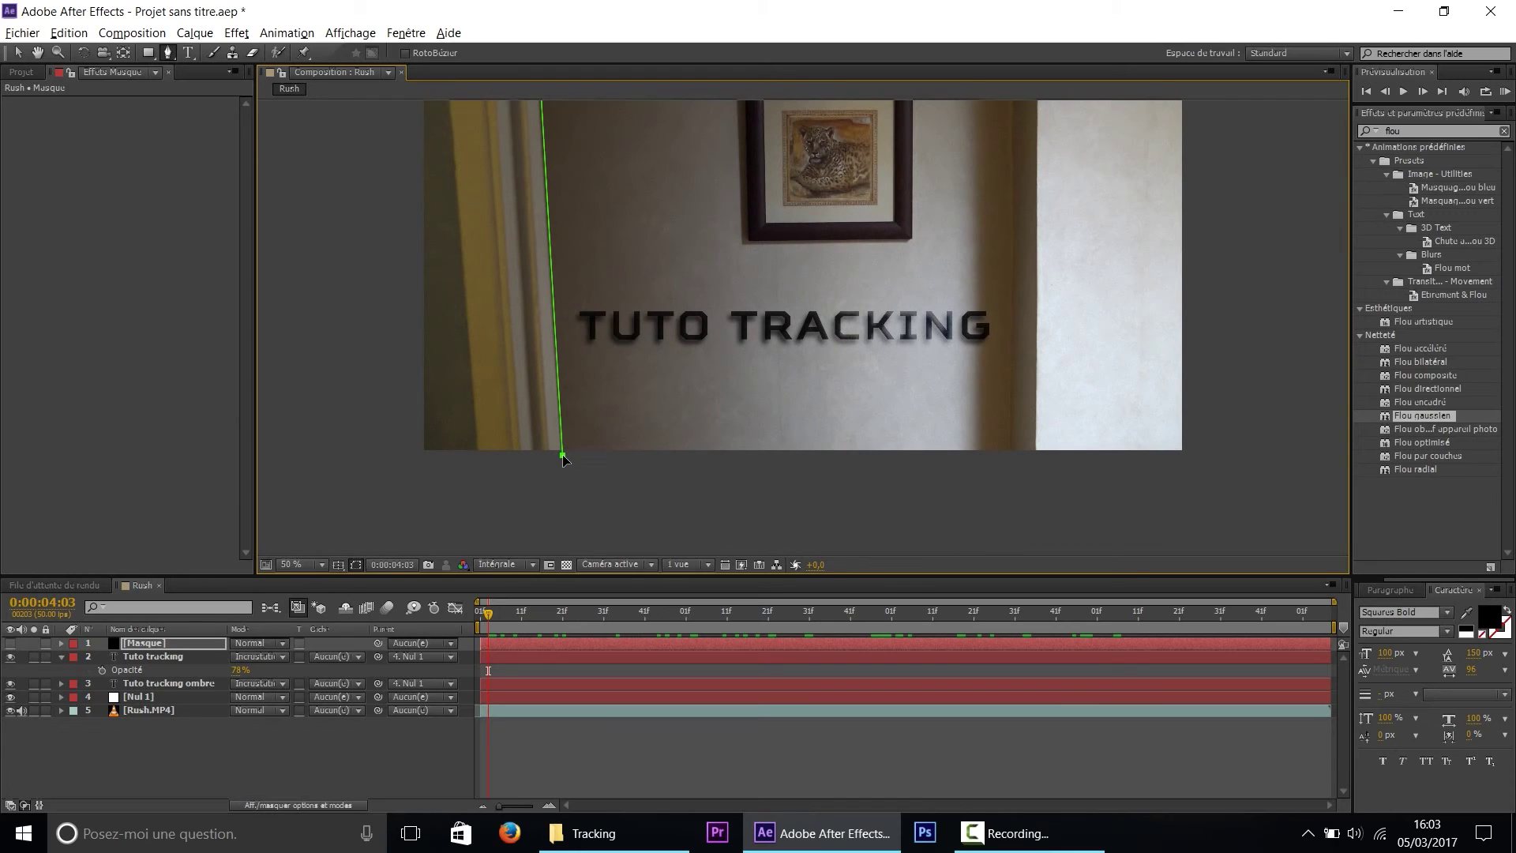
{"action": "left_click_drag", "start_coordinate": [564, 459], "coordinate": [562, 462]}
{"action": "left_click", "coordinate": [401, 461]}
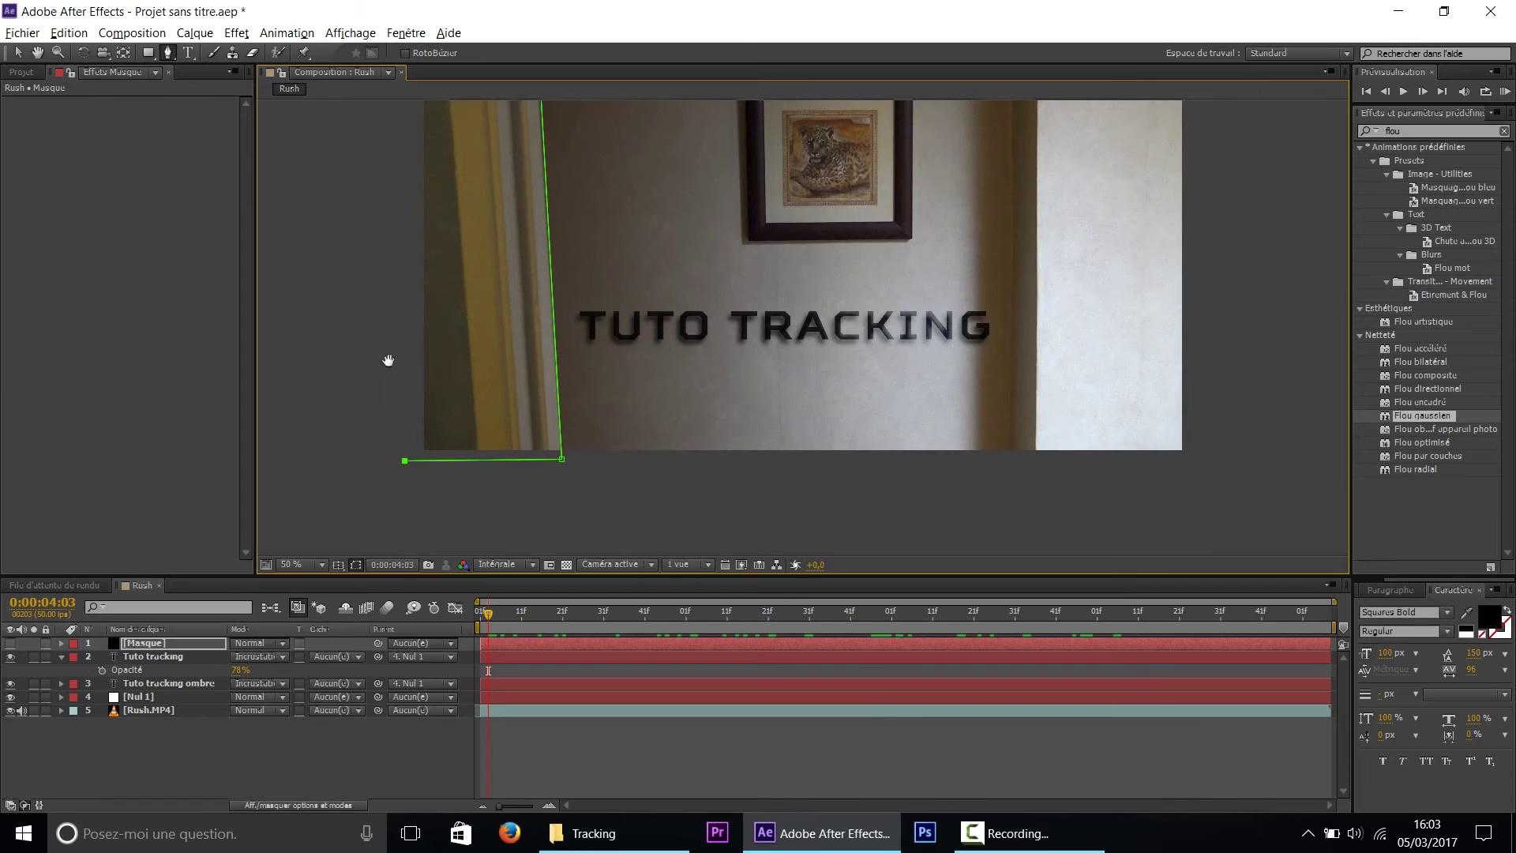
{"action": "scroll", "coordinate": [428, 540], "scroll_direction": "up", "scroll_amount": 5}
{"action": "left_click", "coordinate": [445, 329]}
{"action": "left_click", "coordinate": [581, 336]}
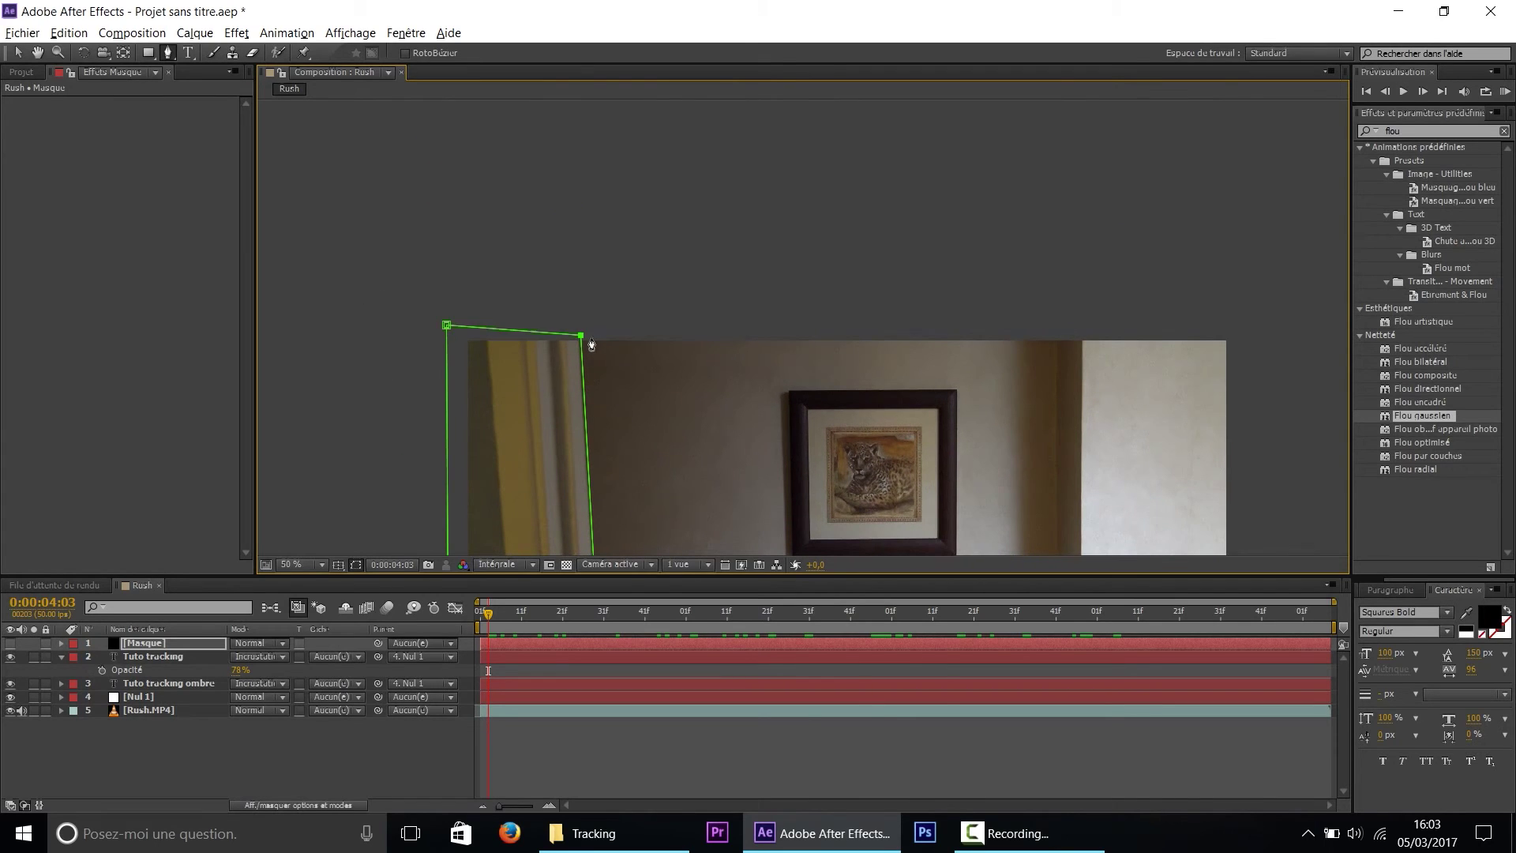
{"action": "key", "text": "period"}
{"action": "left_click_drag", "start_coordinate": [359, 343], "coordinate": [354, 345]}
{"action": "key", "text": "comma"}
{"action": "left_click_drag", "start_coordinate": [565, 363], "coordinate": [602, 113]}
Set the mode of Masque 1 on the Masque layer to Soustraction and deselect the layer
{"action": "left_click", "coordinate": [182, 644]}
{"action": "key", "text": "m"}
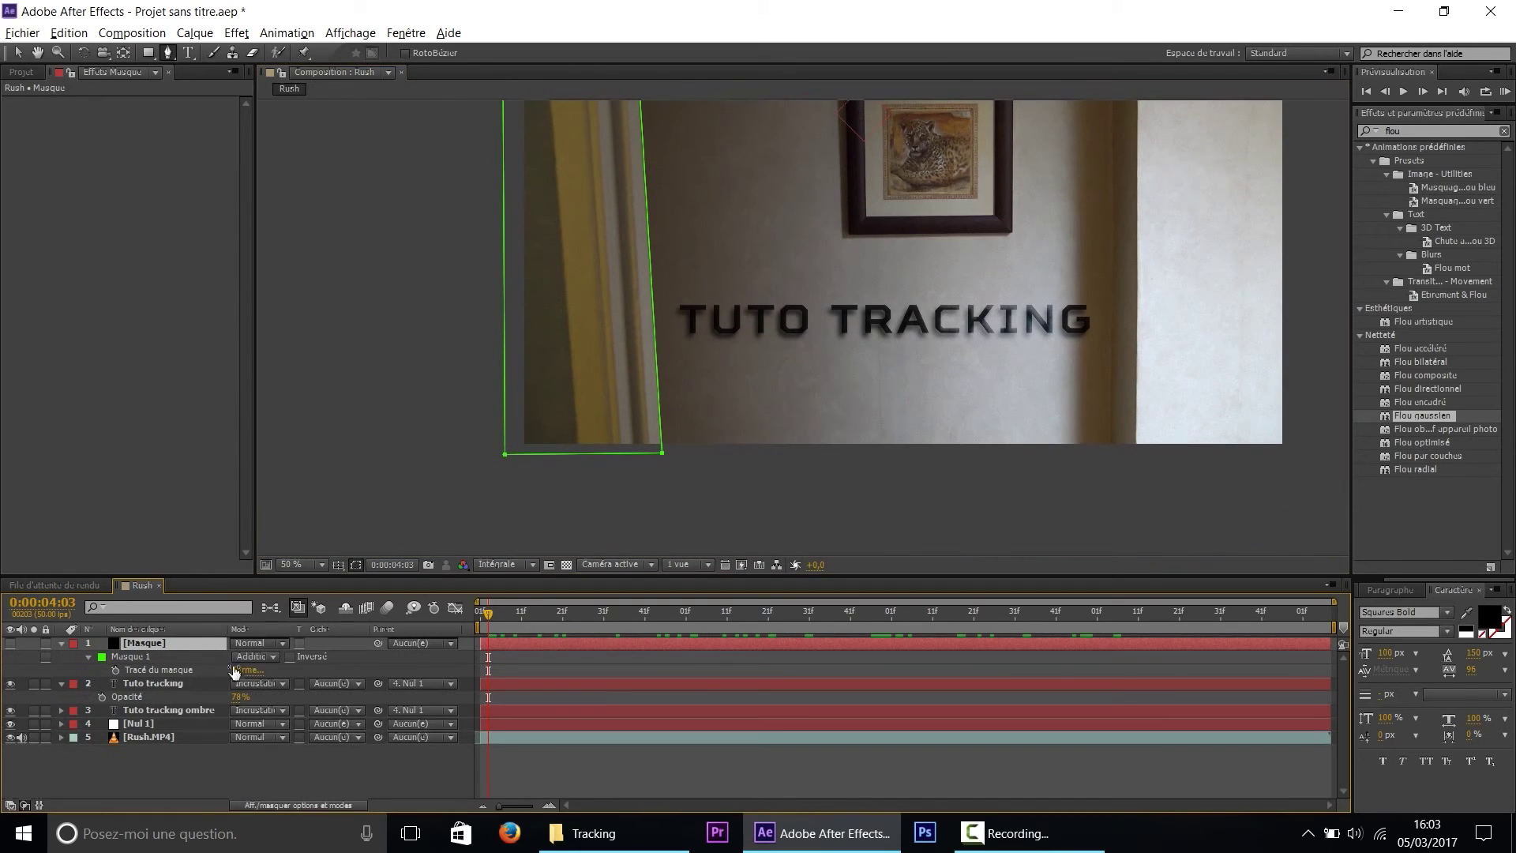
{"action": "left_click", "coordinate": [260, 657]}
{"action": "left_click", "coordinate": [272, 695]}
{"action": "left_click", "coordinate": [192, 780]}
{"action": "left_click_drag", "start_coordinate": [663, 399], "coordinate": [504, 551]}
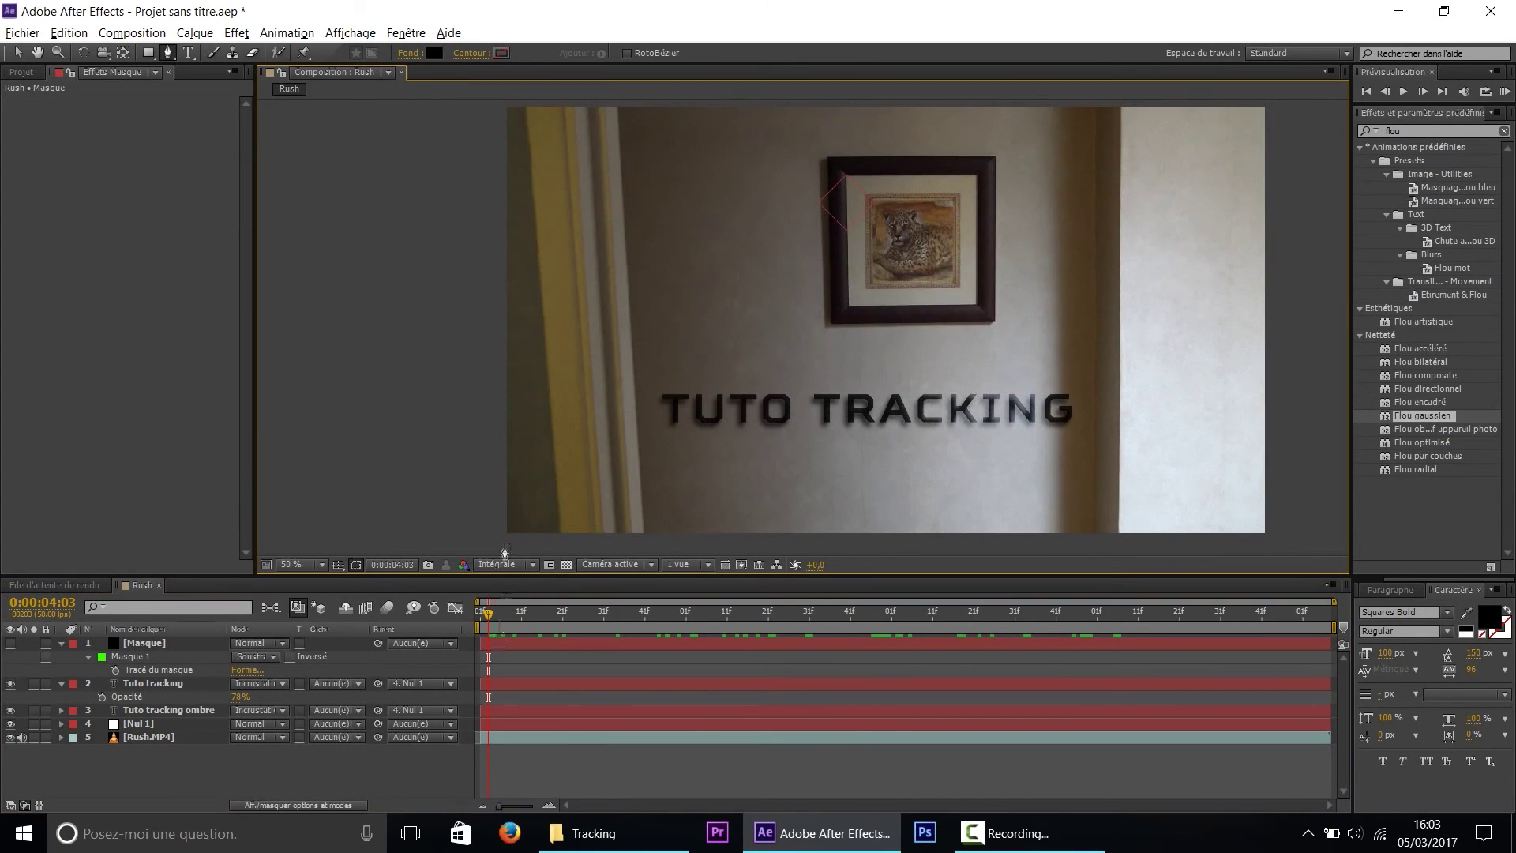
At 0:00:04:18, realign the right edge of Masque 1 with the door frame's wall-side edge and enable keyframing for Tracé du masque
{"action": "left_click", "coordinate": [150, 643]}
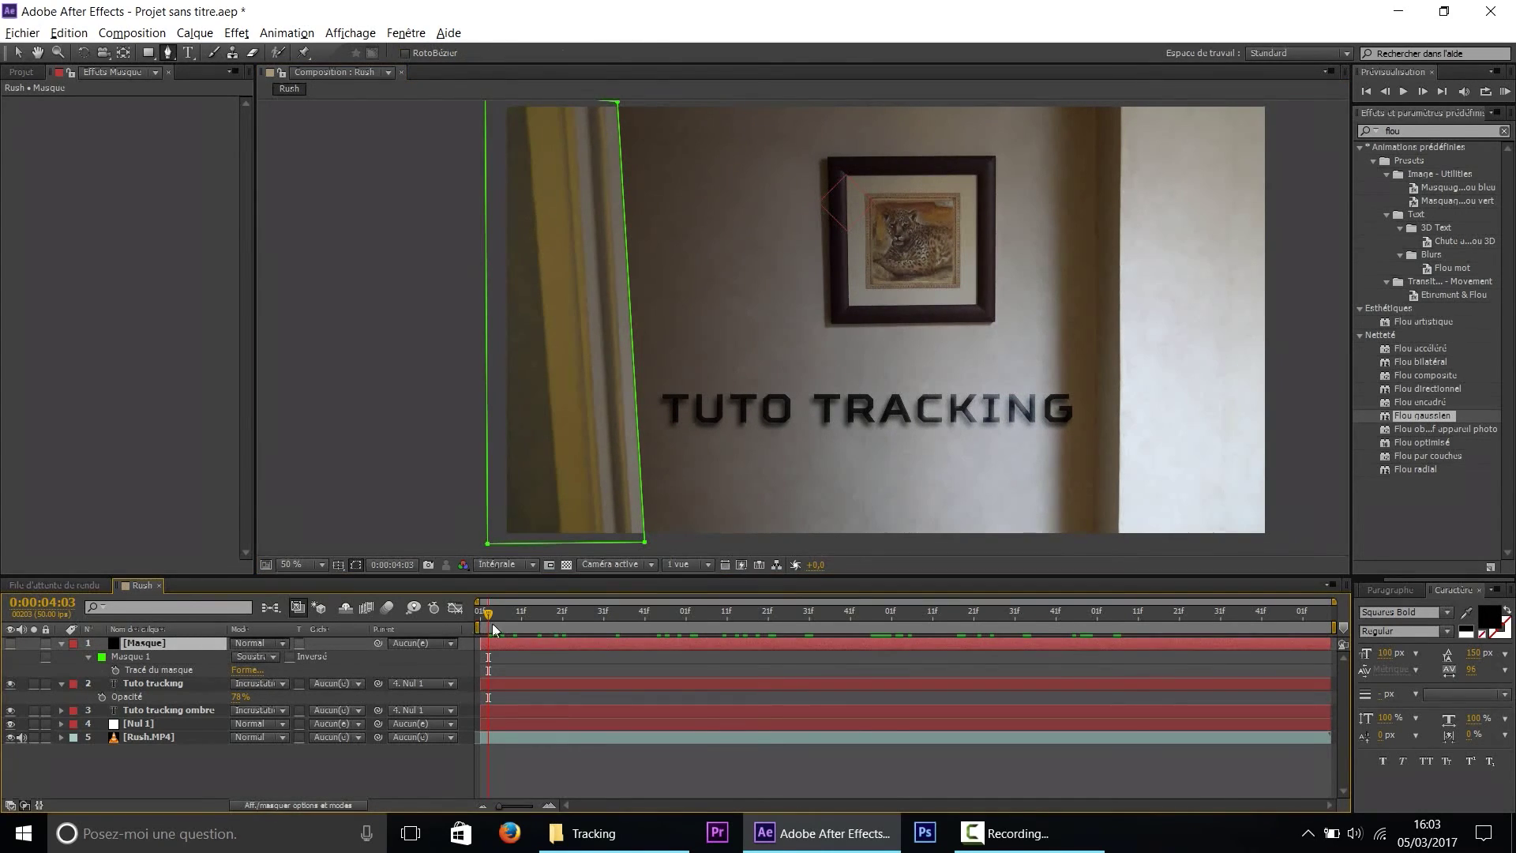
{"action": "left_click_drag", "start_coordinate": [512, 619], "coordinate": [555, 629]}
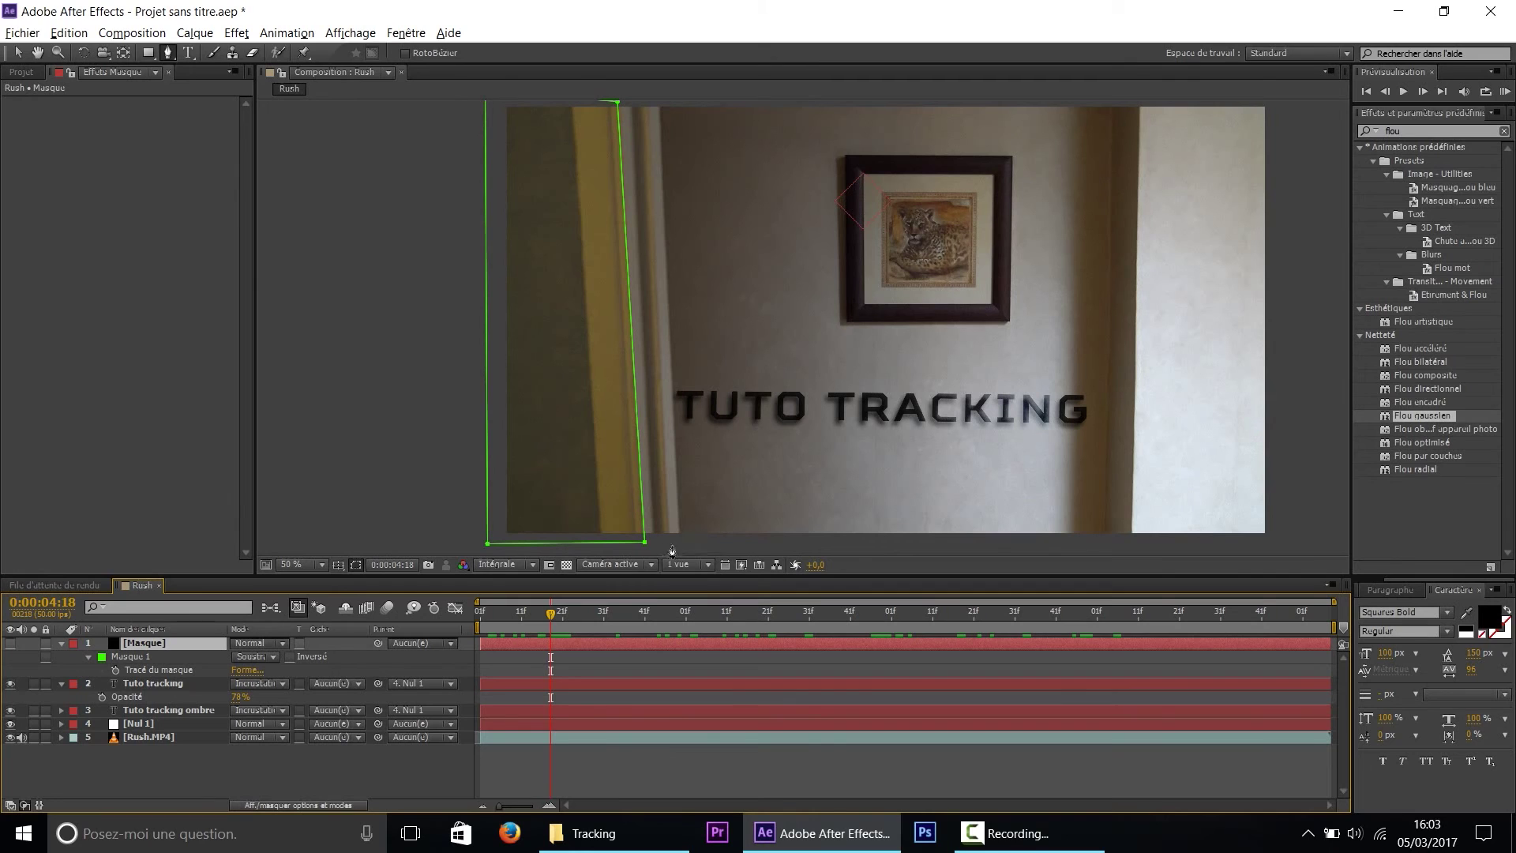
{"action": "left_click_drag", "start_coordinate": [646, 542], "coordinate": [681, 545]}
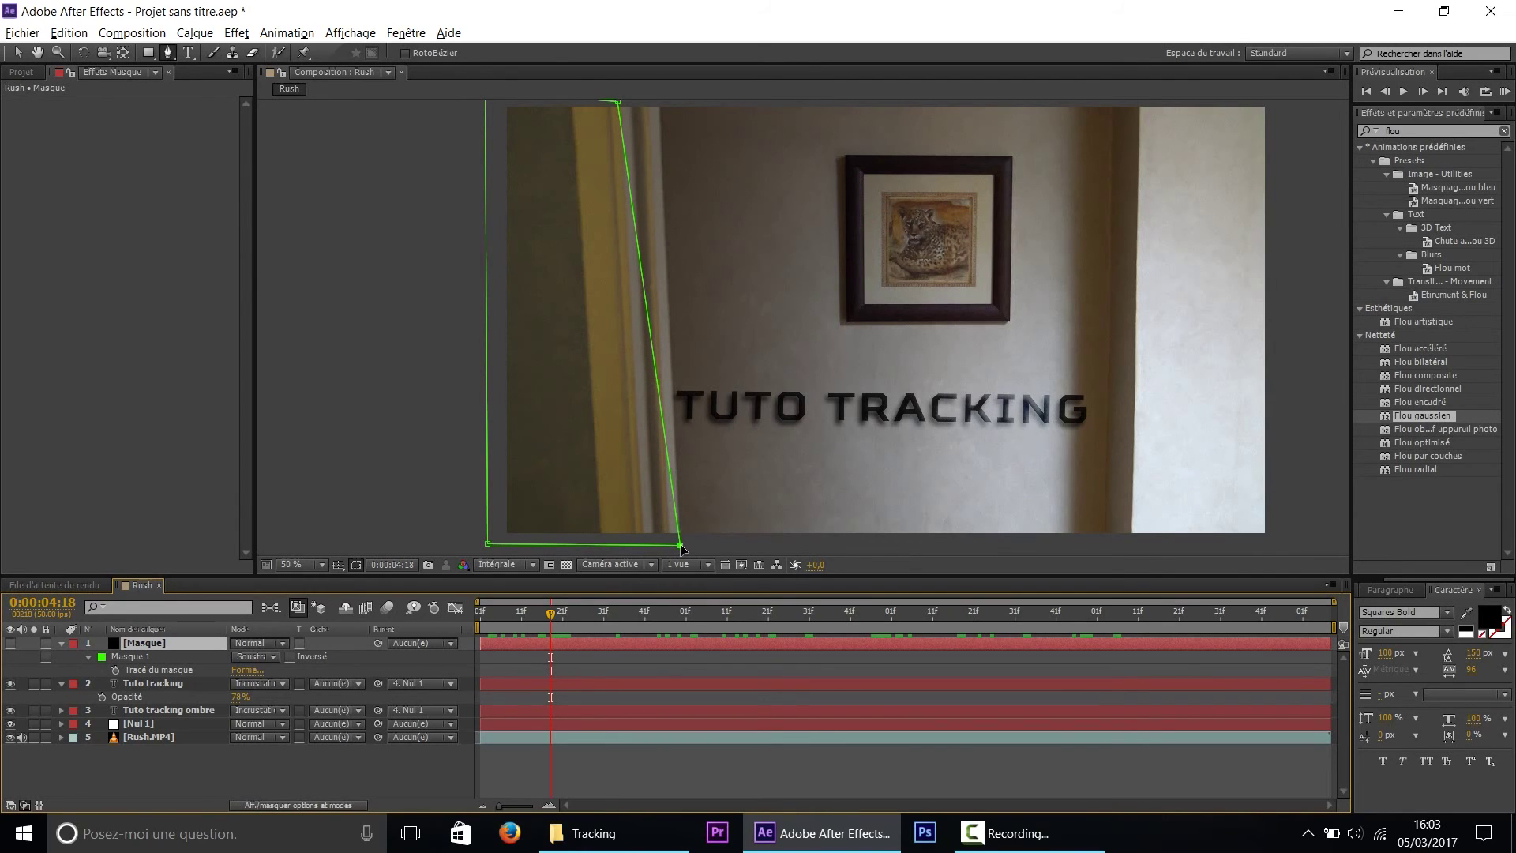
{"action": "scroll", "coordinate": [679, 363], "scroll_direction": "up", "scroll_amount": 3}
{"action": "left_click_drag", "start_coordinate": [603, 296], "coordinate": [640, 292]}
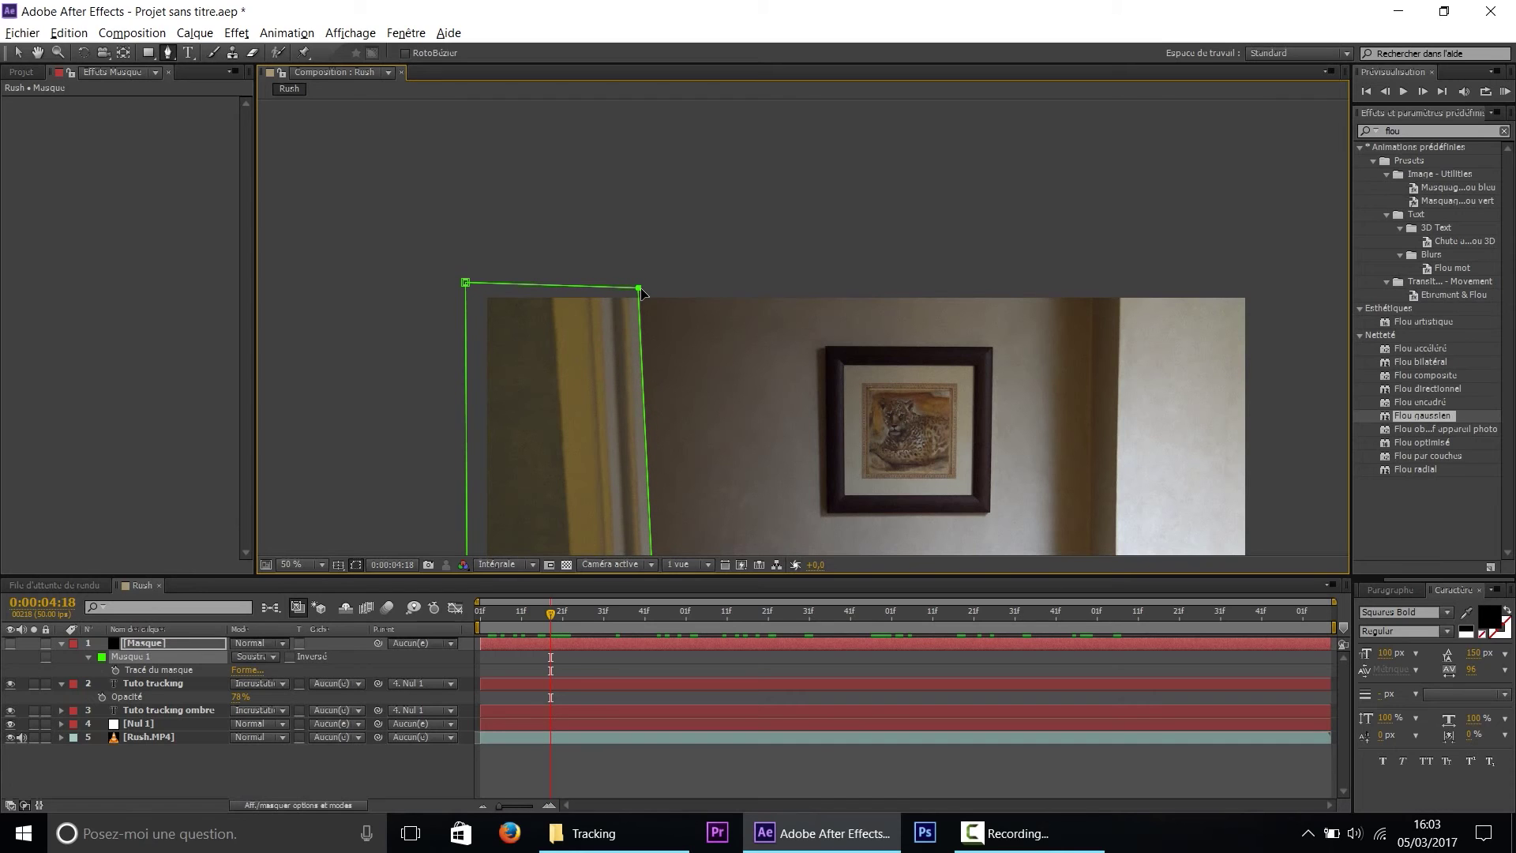
{"action": "scroll", "coordinate": [677, 382], "scroll_direction": "down", "scroll_amount": 3}
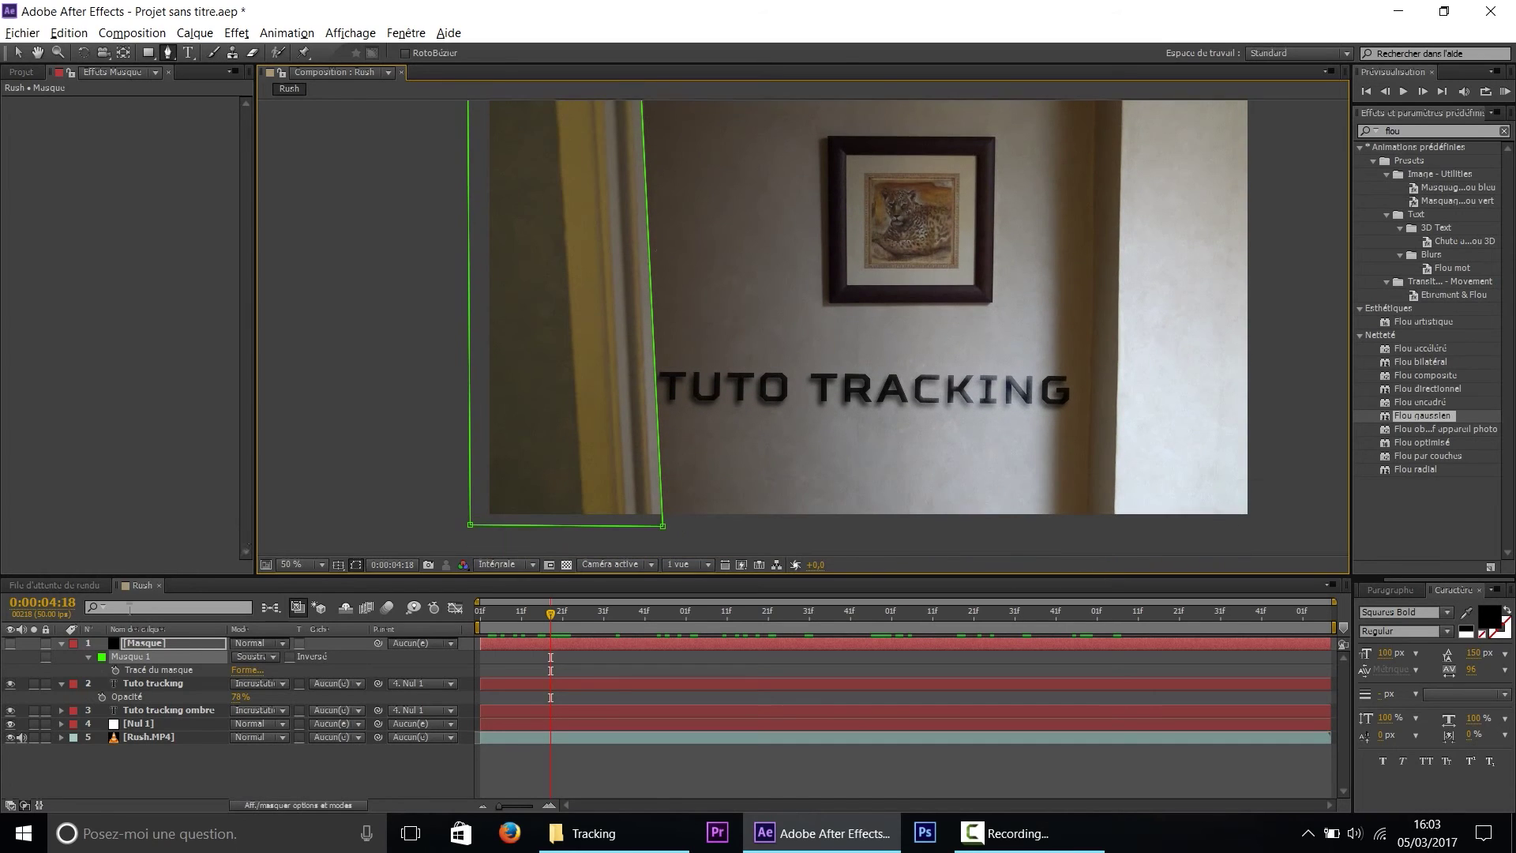
{"action": "left_click", "coordinate": [115, 671]}
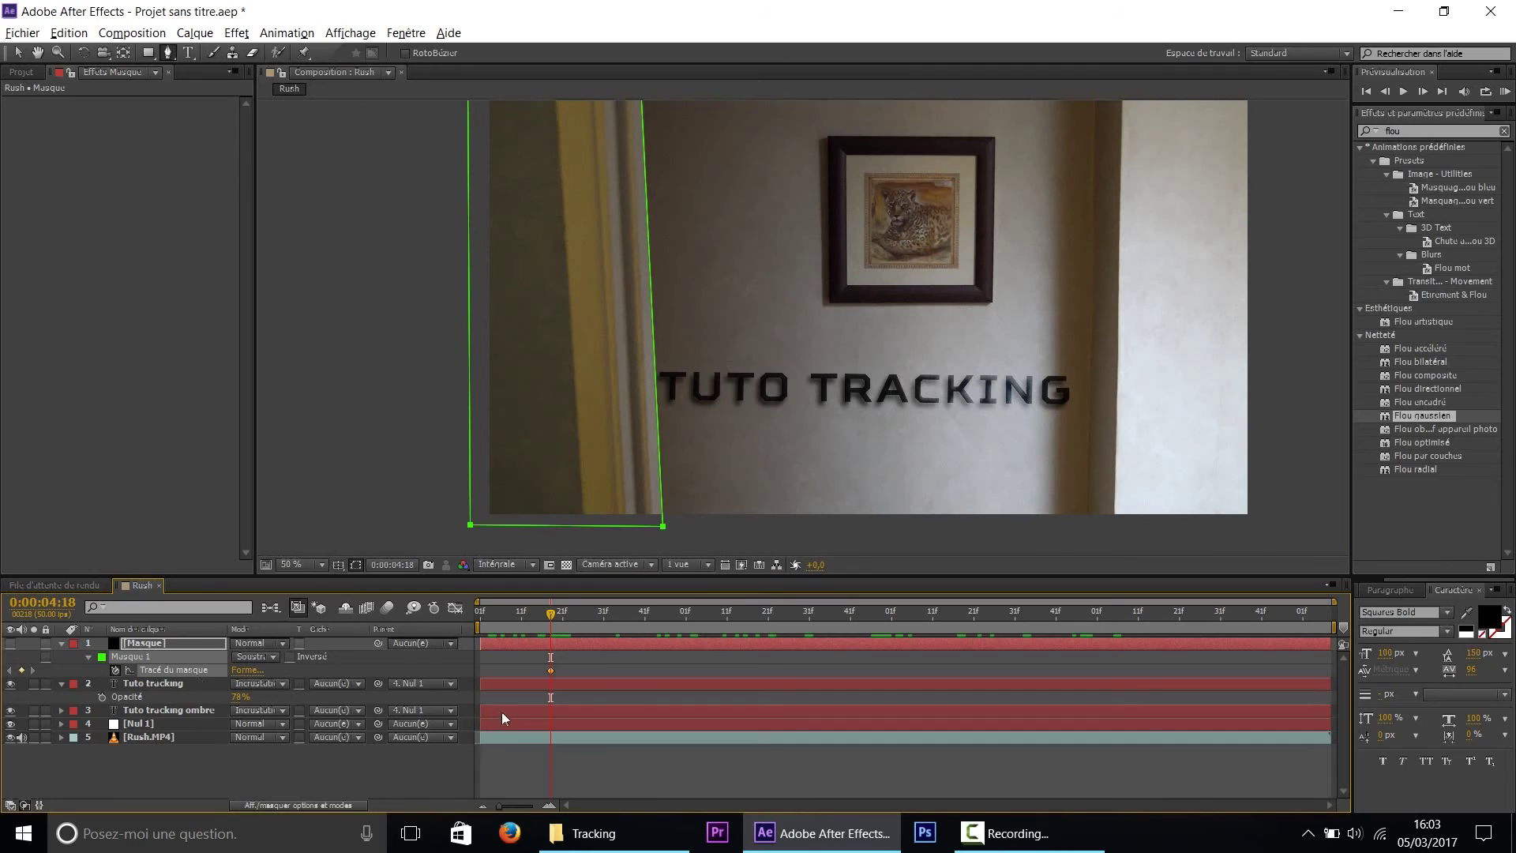
At 0:00:04:41, shift the mask with the moving door frame and fit its right edge along the frame's wall-side edge
{"action": "left_click_drag", "start_coordinate": [591, 386], "coordinate": [577, 387]}
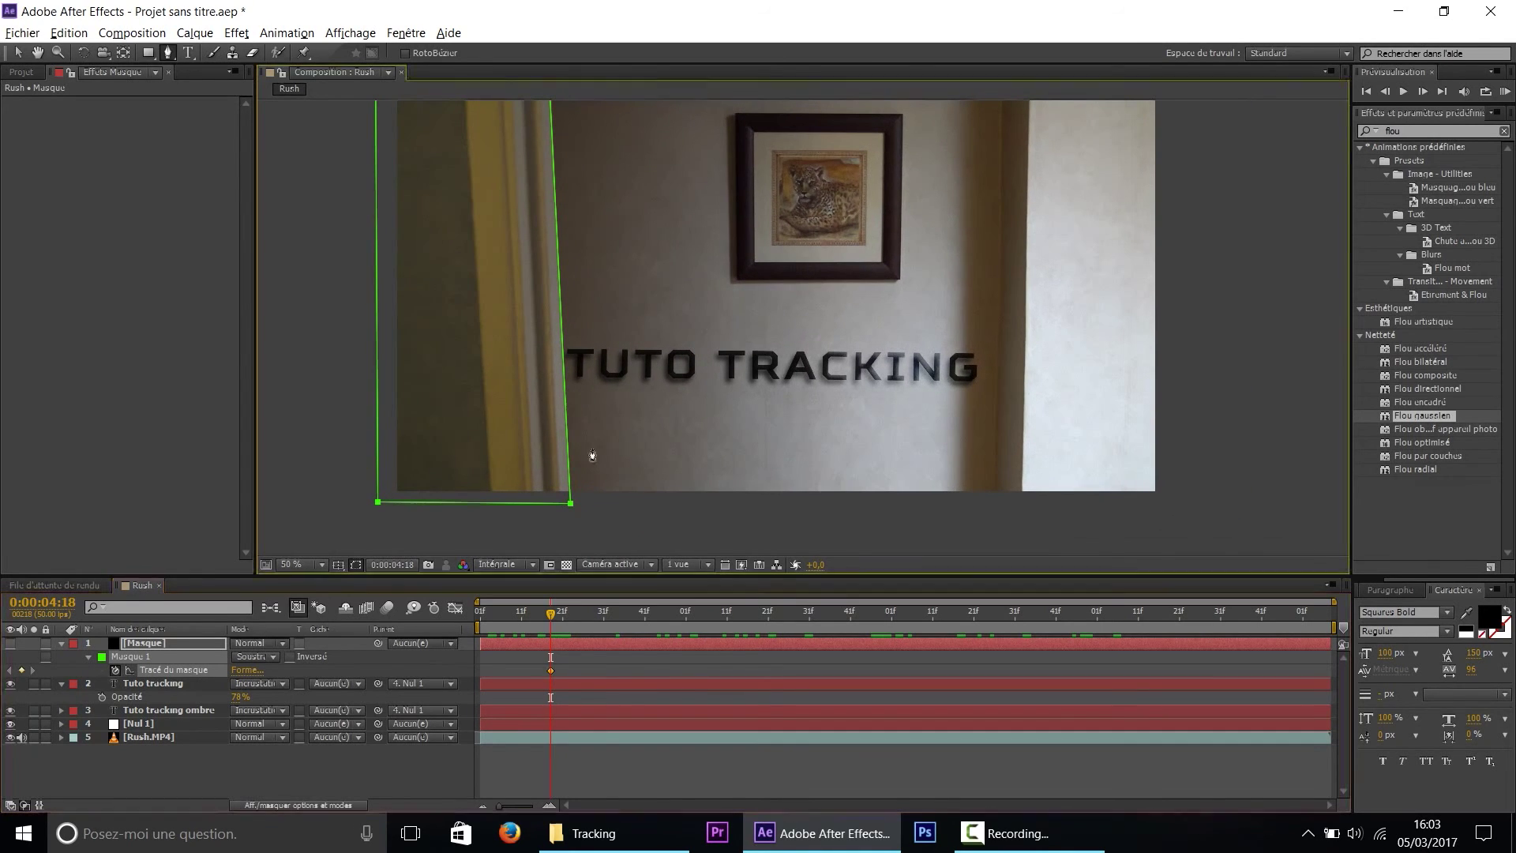
{"action": "left_click_drag", "start_coordinate": [603, 618], "coordinate": [643, 620]}
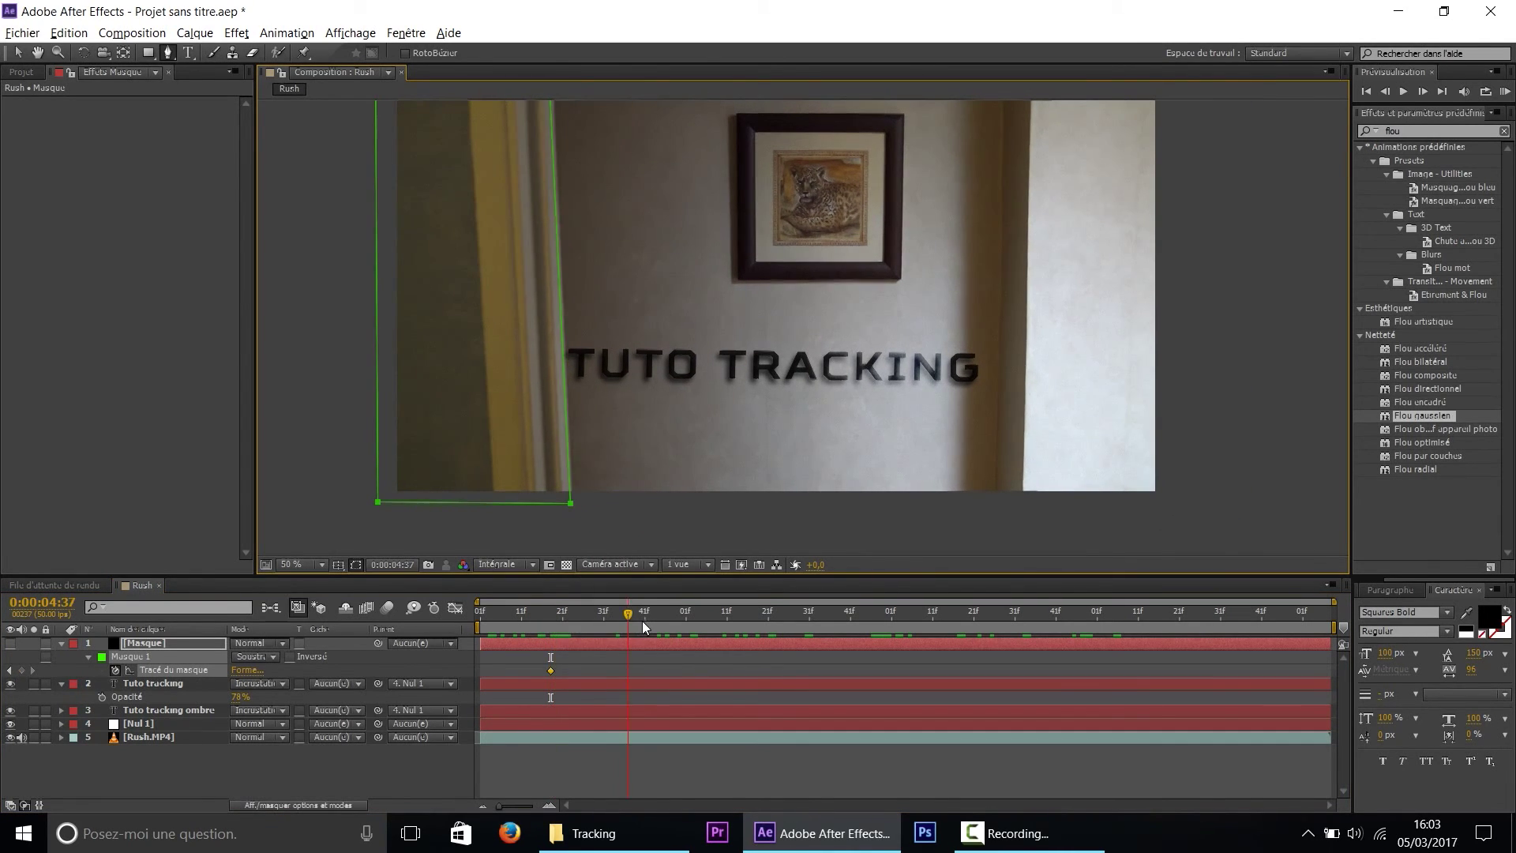
{"action": "left_click_drag", "start_coordinate": [565, 505], "coordinate": [618, 504]}
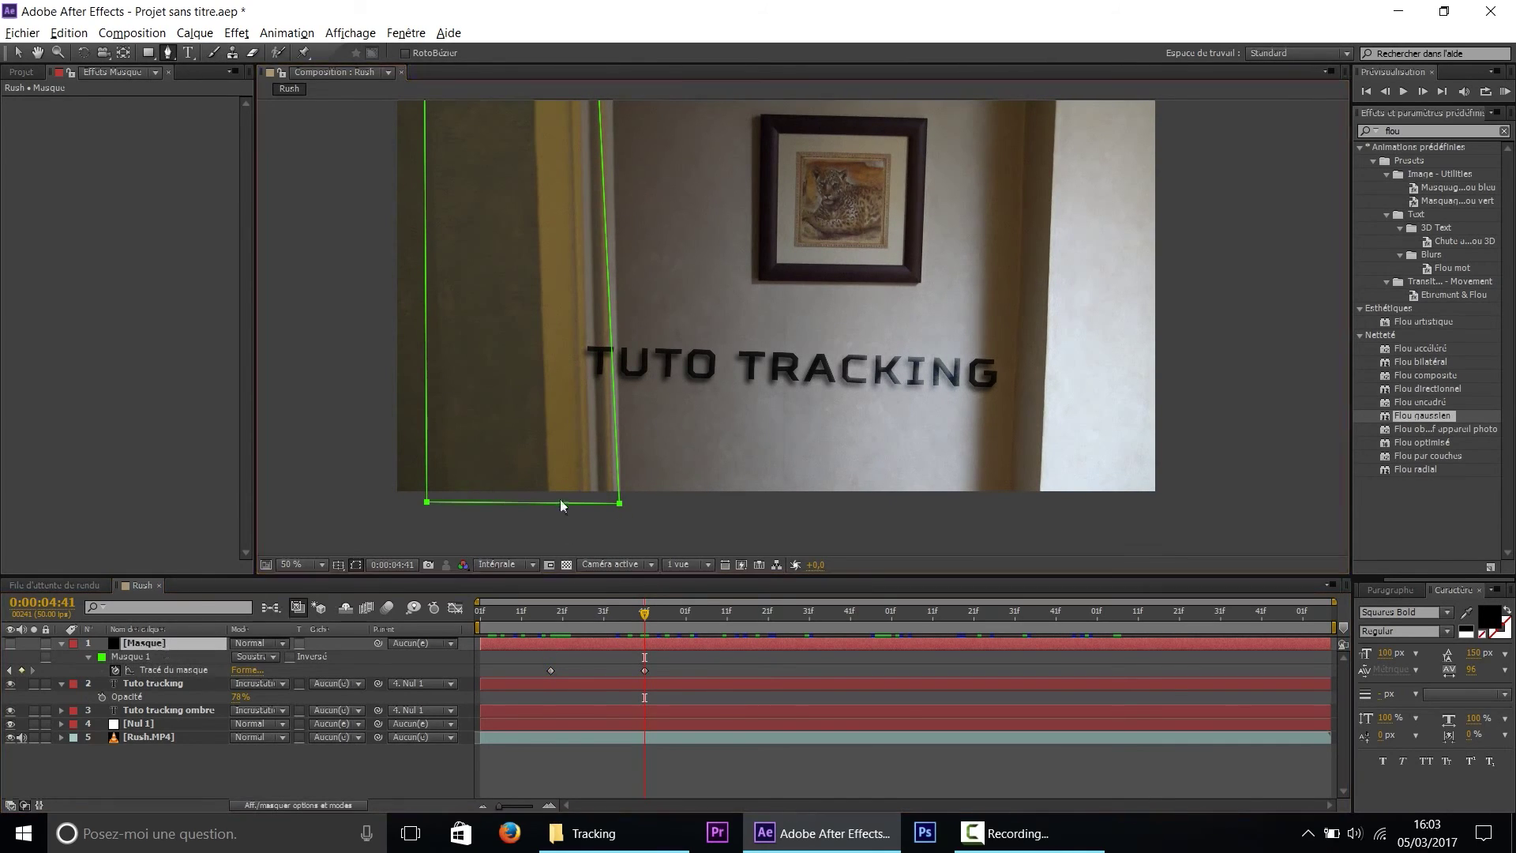
{"action": "scroll", "coordinate": [622, 508], "scroll_direction": "up", "scroll_amount": 1}
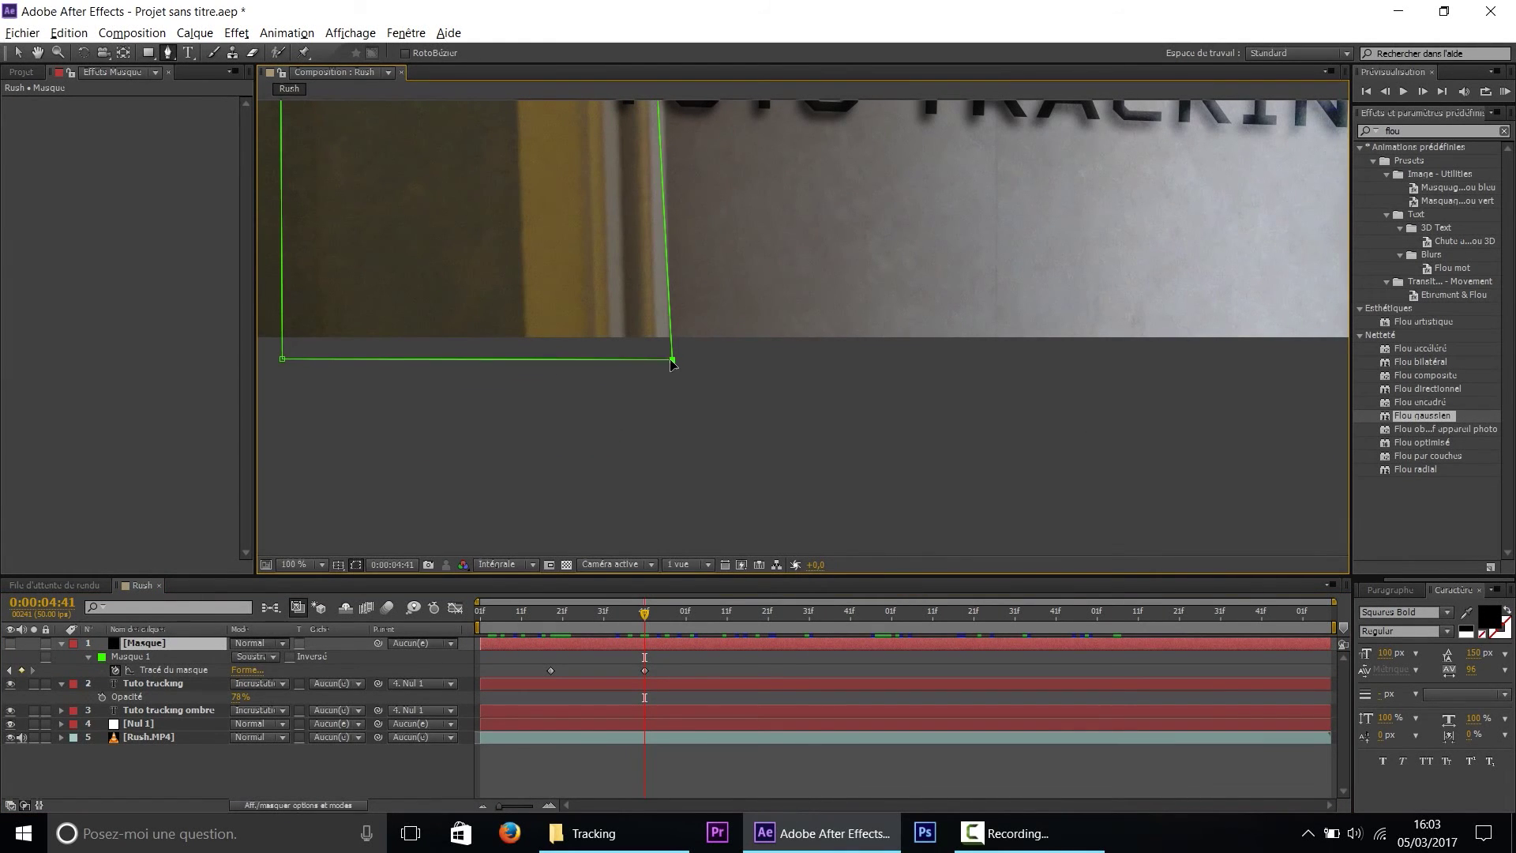
{"action": "left_click_drag", "start_coordinate": [700, 277], "coordinate": [698, 496]}
{"action": "left_click_drag", "start_coordinate": [677, 305], "coordinate": [690, 463]}
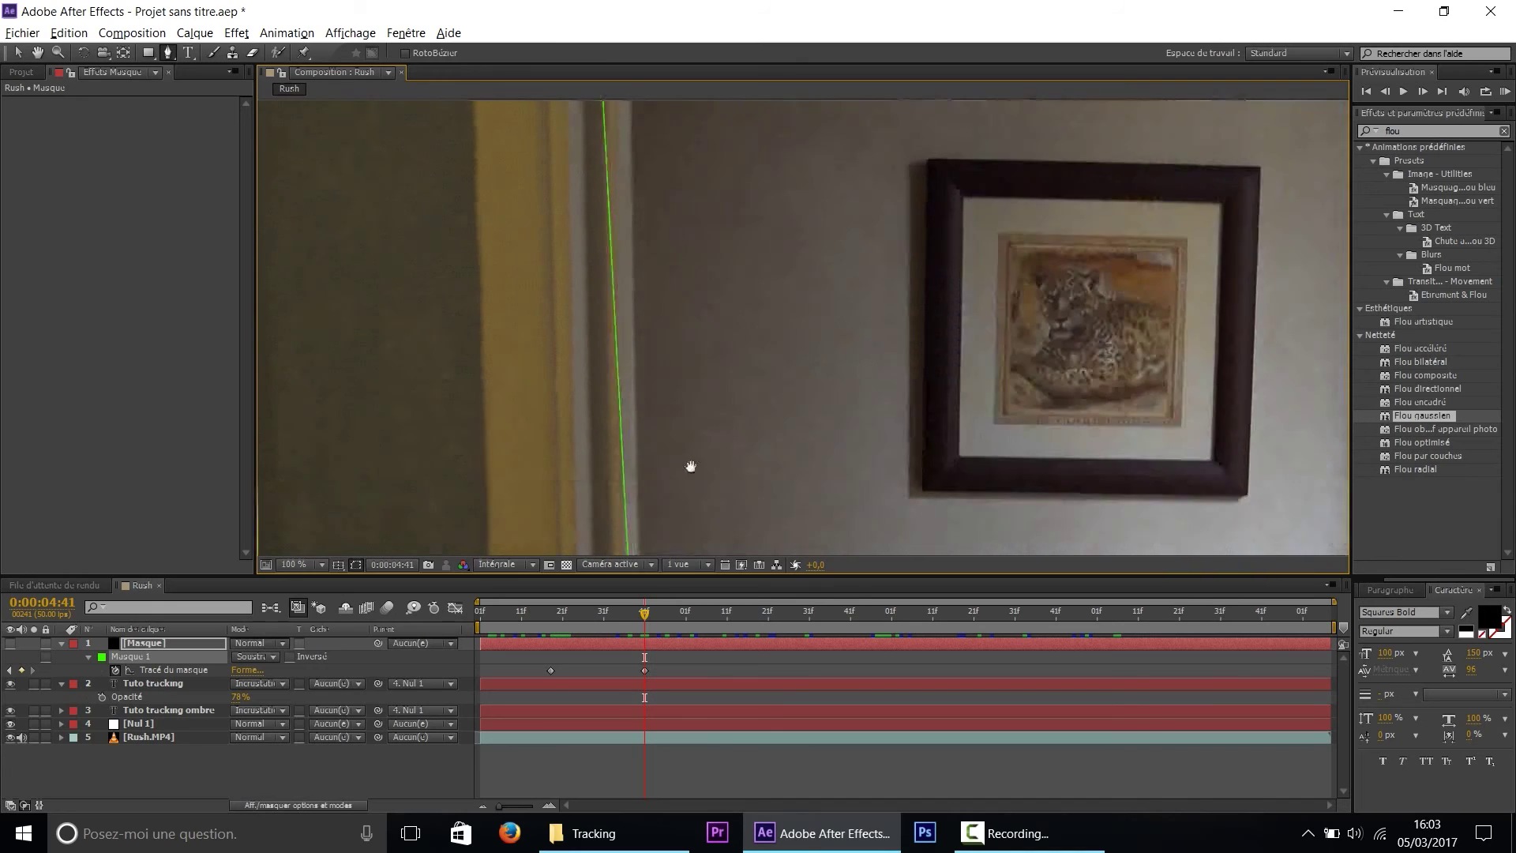
{"action": "left_click_drag", "start_coordinate": [606, 175], "coordinate": [636, 175]}
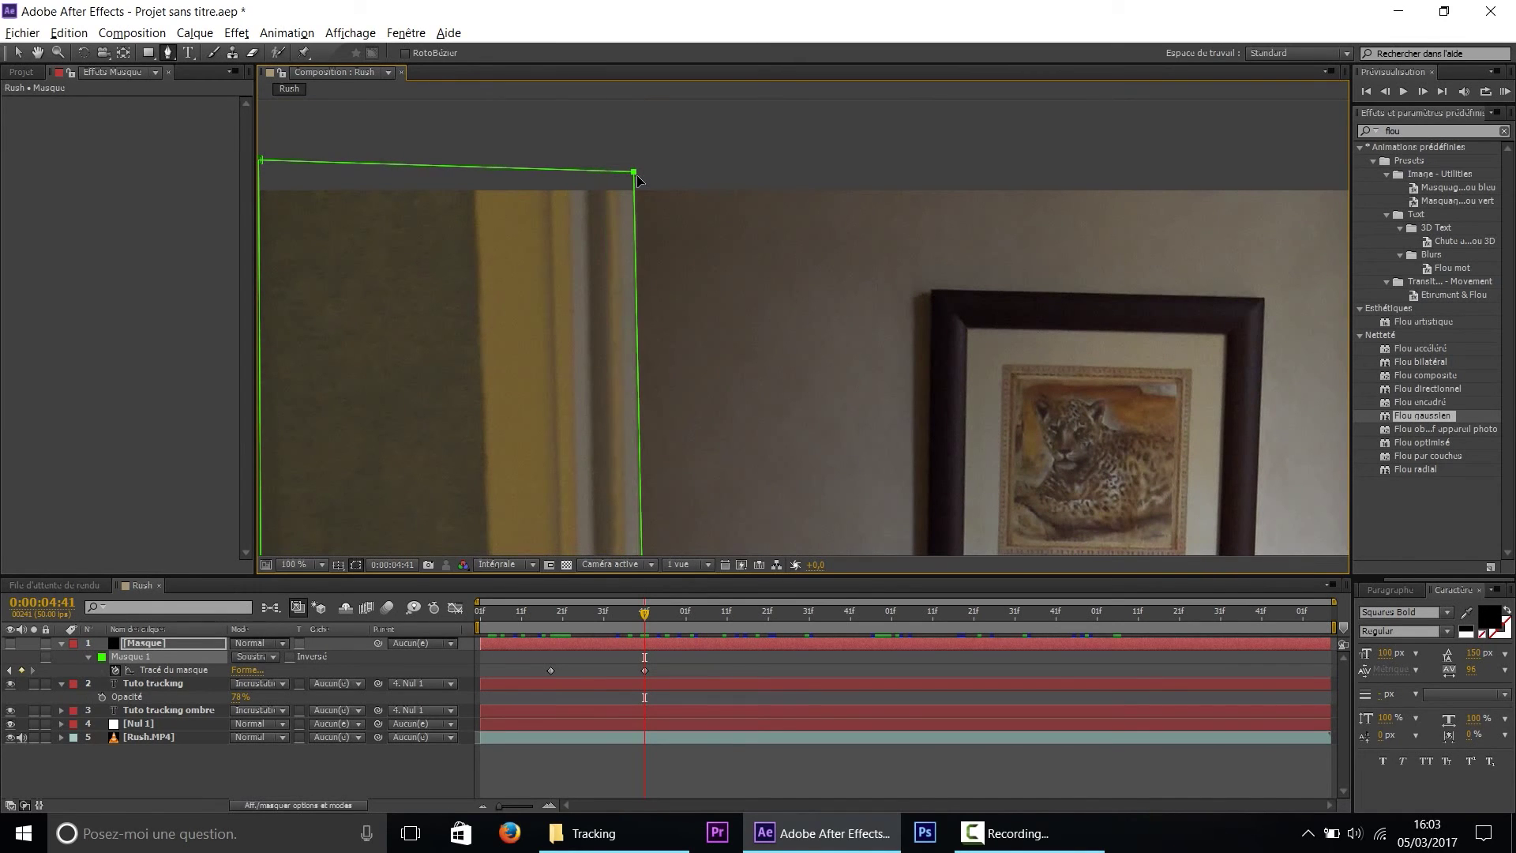
Extend the left corners of the mask past the picture's left border at 0:00:04:41
{"action": "scroll", "coordinate": [617, 368], "scroll_direction": "down", "scroll_amount": 2}
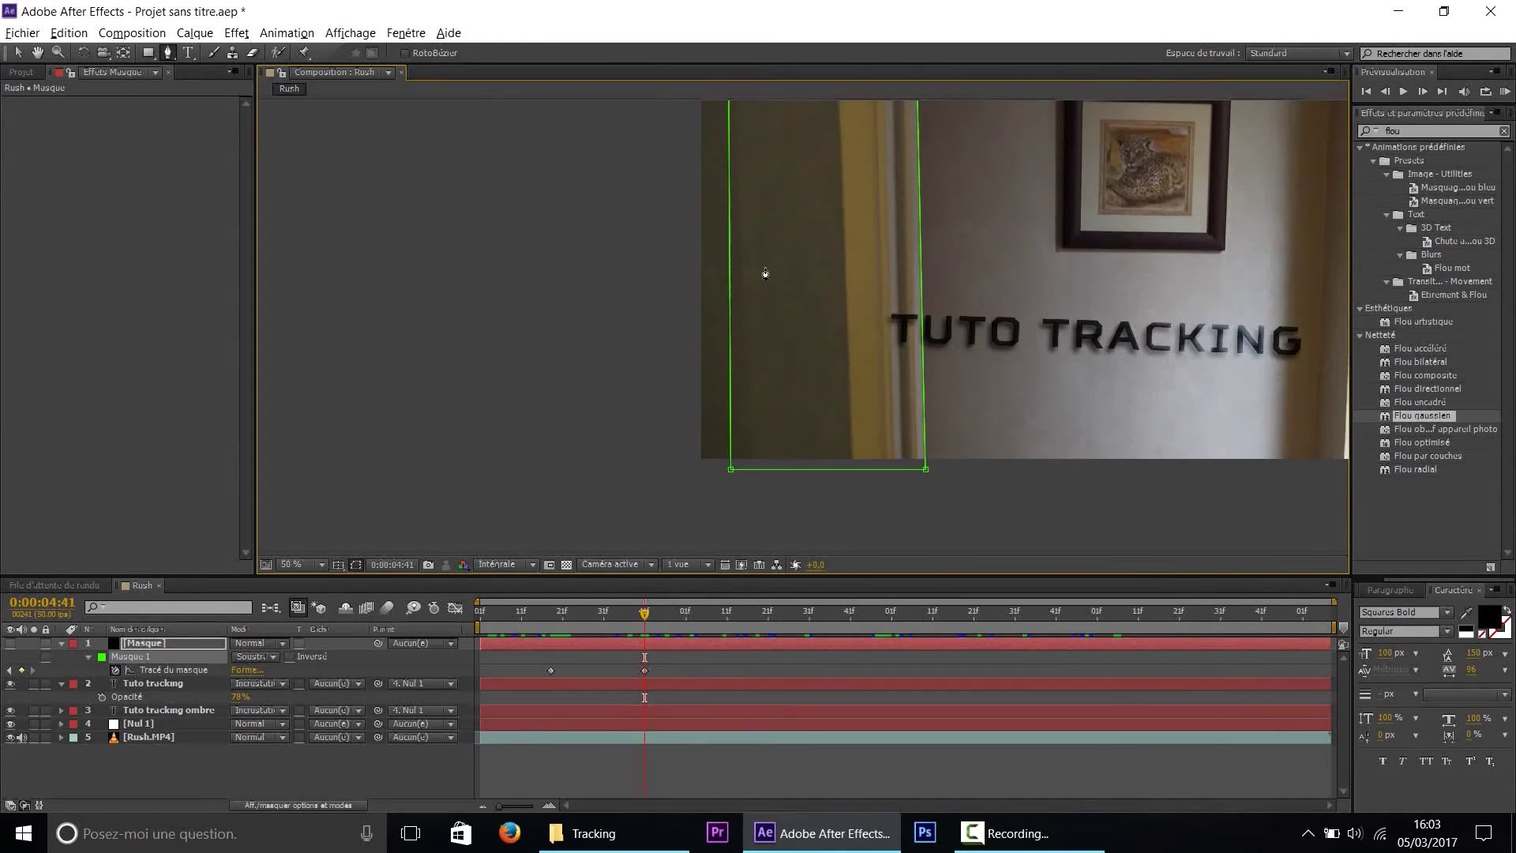
{"action": "left_click_drag", "start_coordinate": [730, 468], "coordinate": [685, 469]}
{"action": "left_click_drag", "start_coordinate": [815, 311], "coordinate": [740, 584]}
{"action": "left_click_drag", "start_coordinate": [634, 292], "coordinate": [619, 293]}
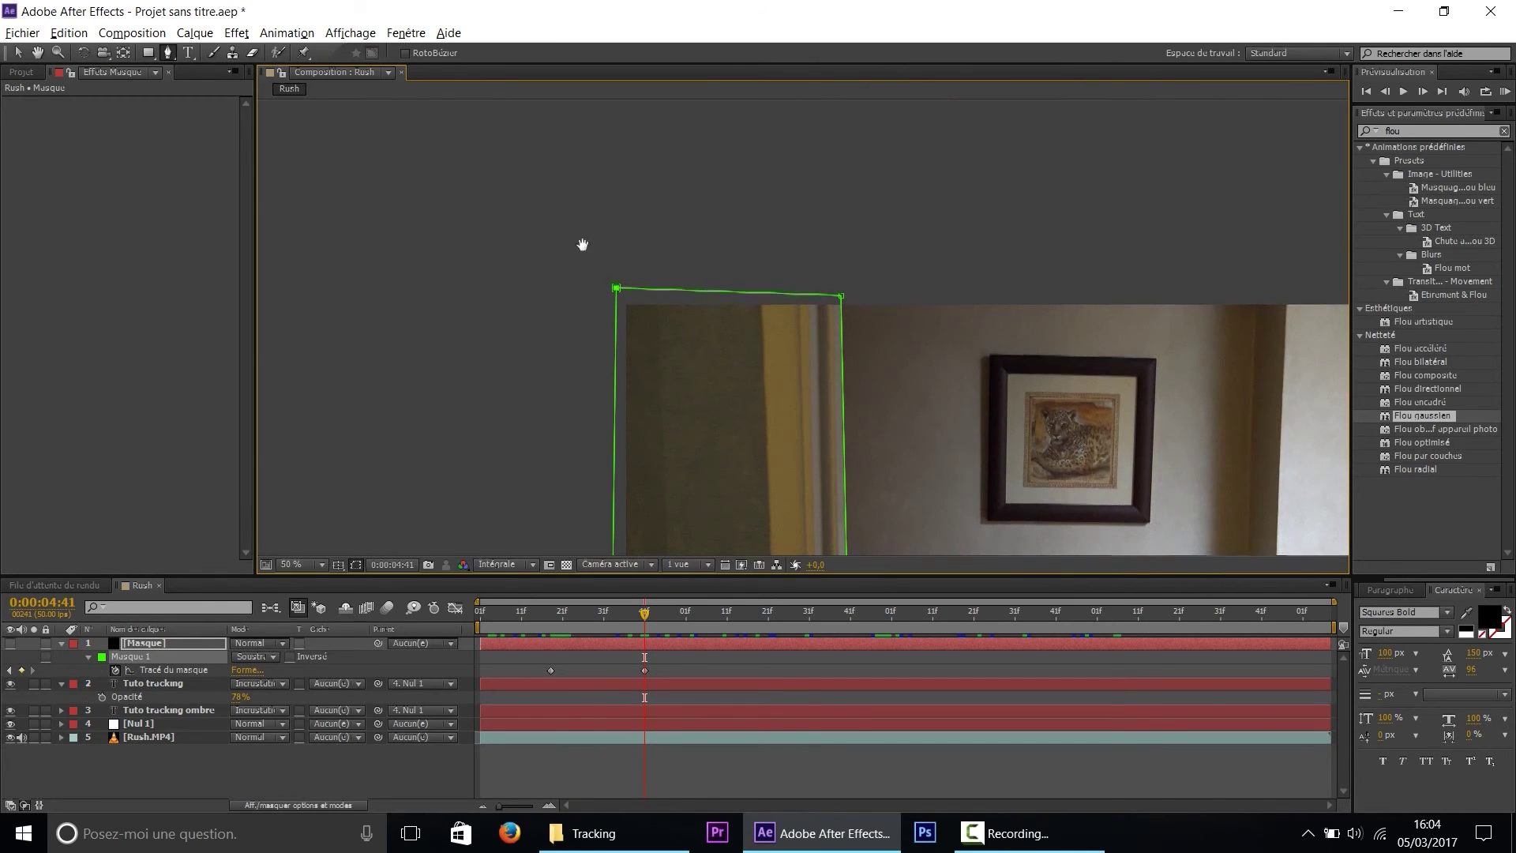
At 0:00:05:21, move the mask's two right corners so its right edge follows the door frame
{"action": "left_click_drag", "start_coordinate": [789, 631], "coordinate": [664, 462]}
{"action": "left_click", "coordinate": [768, 617]}
{"action": "left_click_drag", "start_coordinate": [729, 561], "coordinate": [671, 423]}
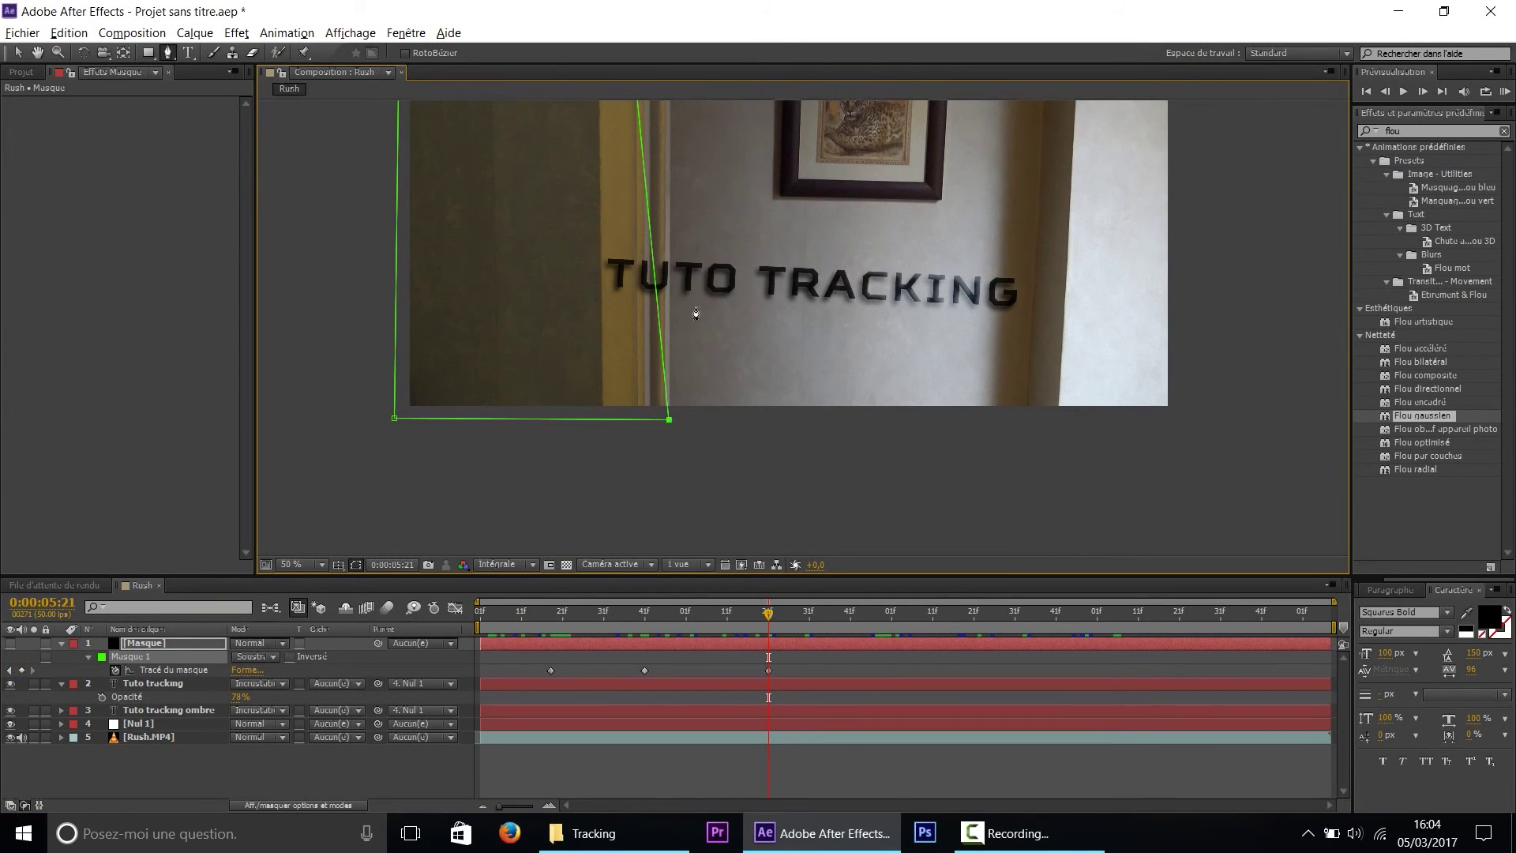
{"action": "scroll", "coordinate": [707, 294], "scroll_direction": "up", "scroll_amount": 5}
{"action": "left_click_drag", "start_coordinate": [609, 171], "coordinate": [655, 172]}
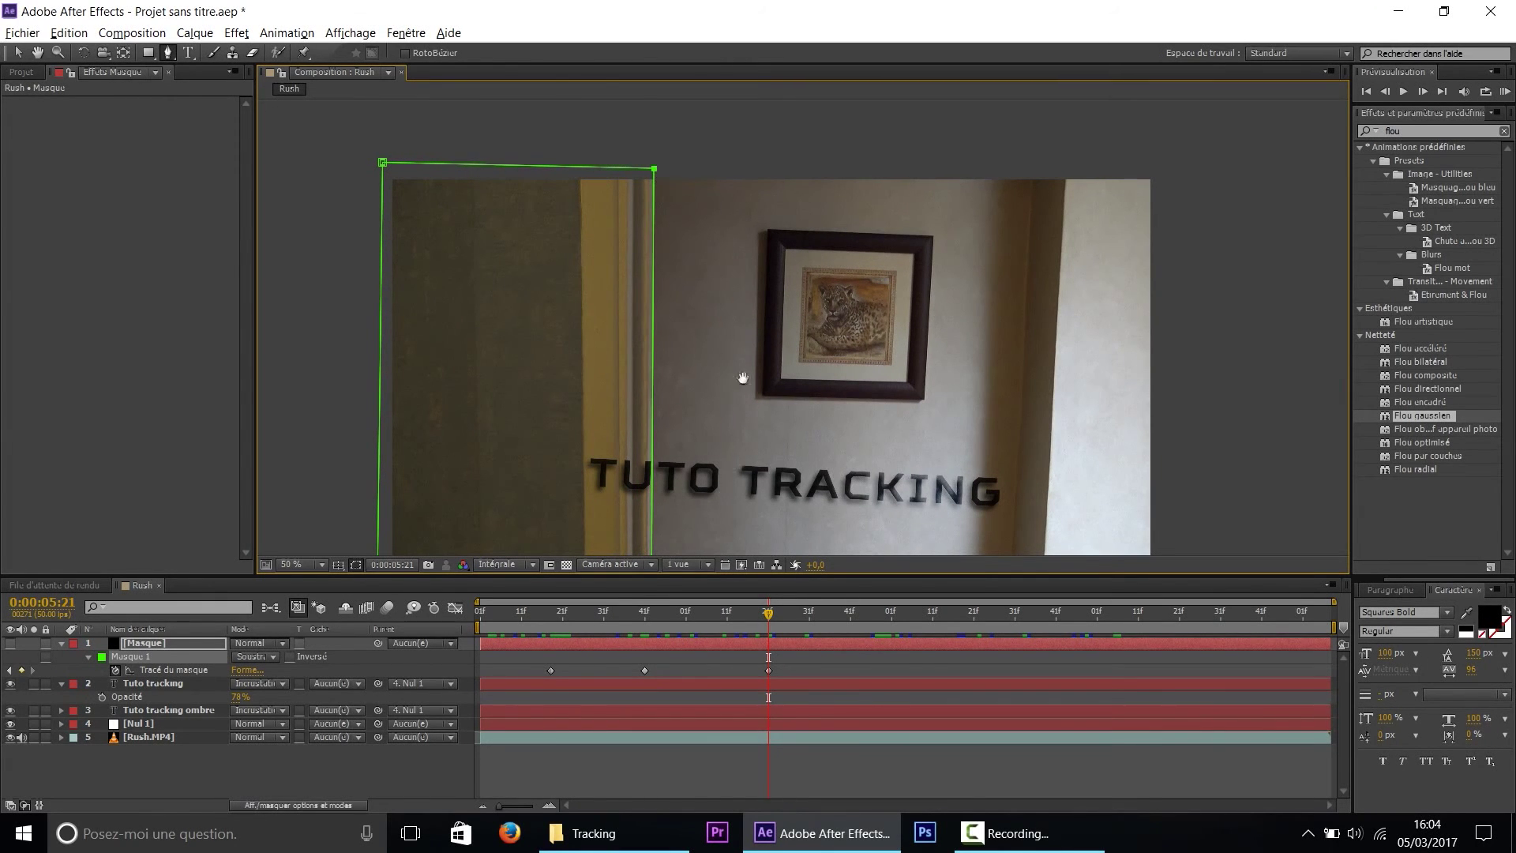
{"action": "scroll", "coordinate": [744, 378], "scroll_direction": "down", "scroll_amount": 5}
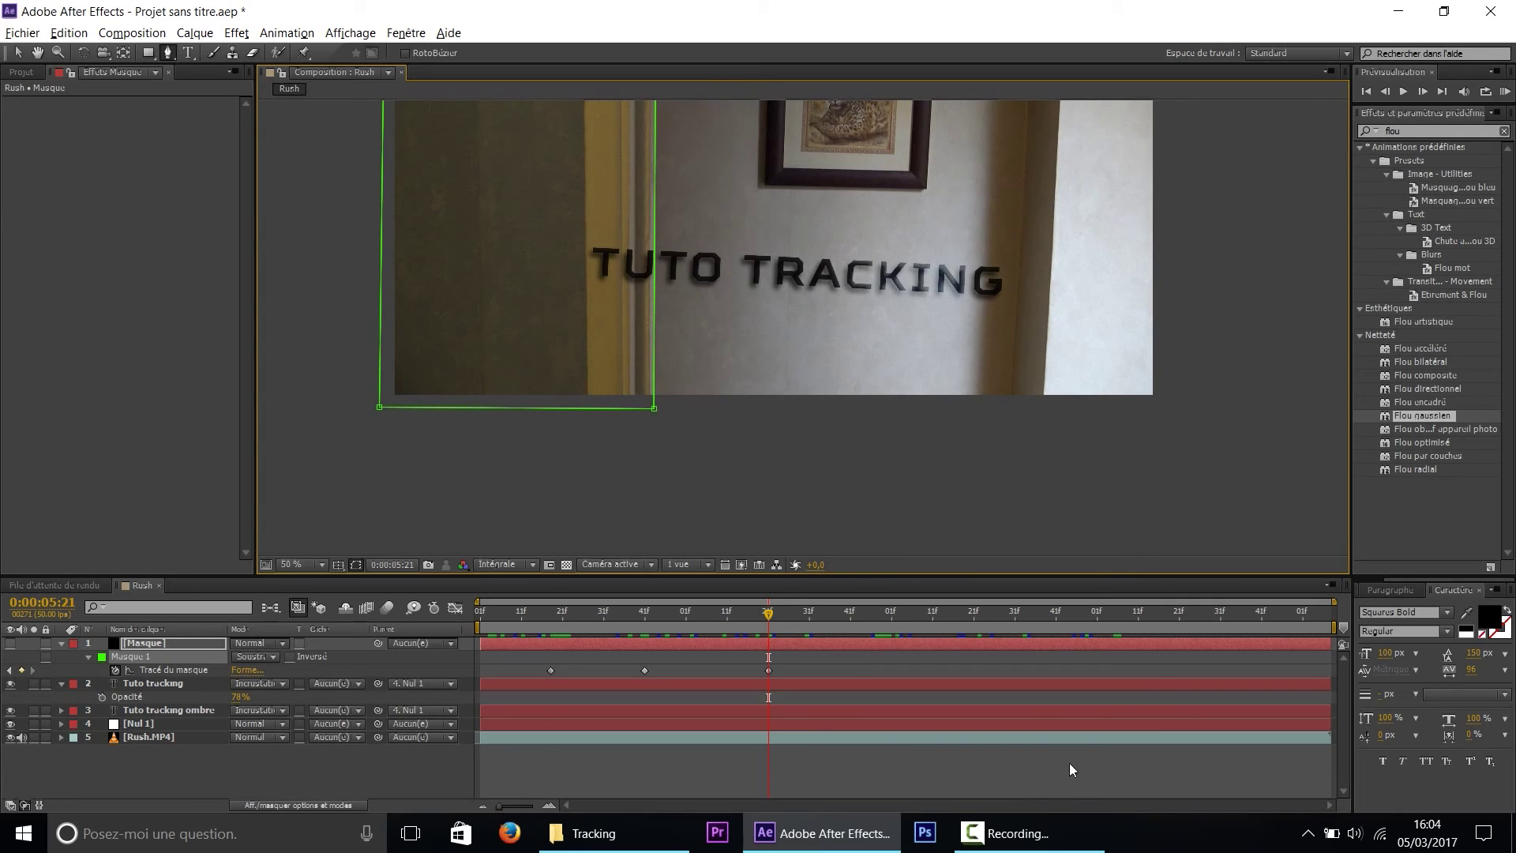
{"action": "left_click", "coordinate": [1062, 835]}
{"action": "left_click", "coordinate": [1257, 754]}
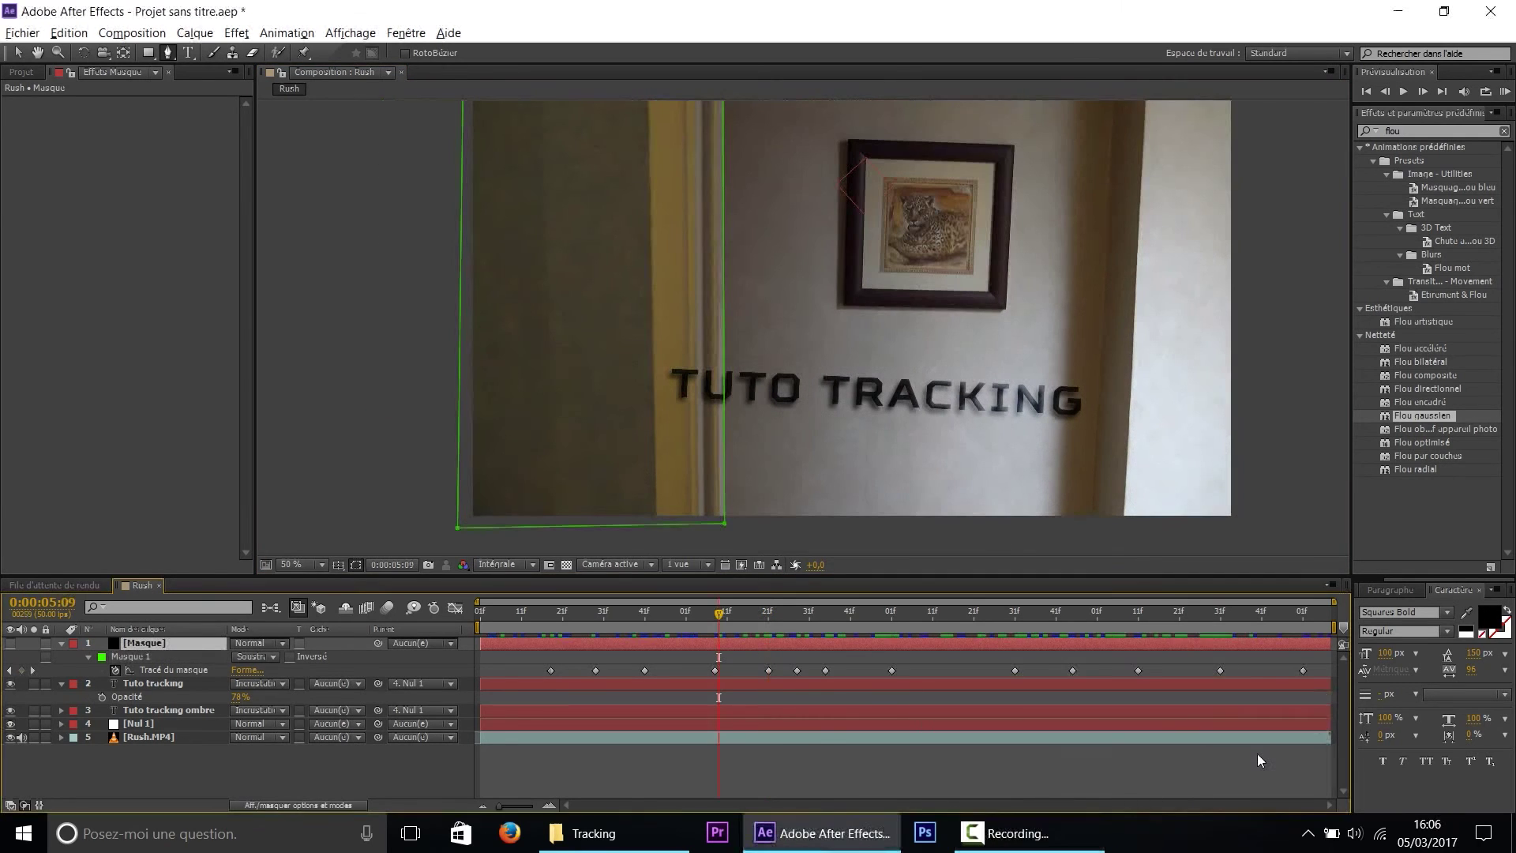
Check the mask animation along the timeline, stopping at 0:00:05:12, and set the feather (Contour progressif) of Masque 1 to 2,0 pixels
{"action": "left_click_drag", "start_coordinate": [713, 390], "coordinate": [644, 401]}
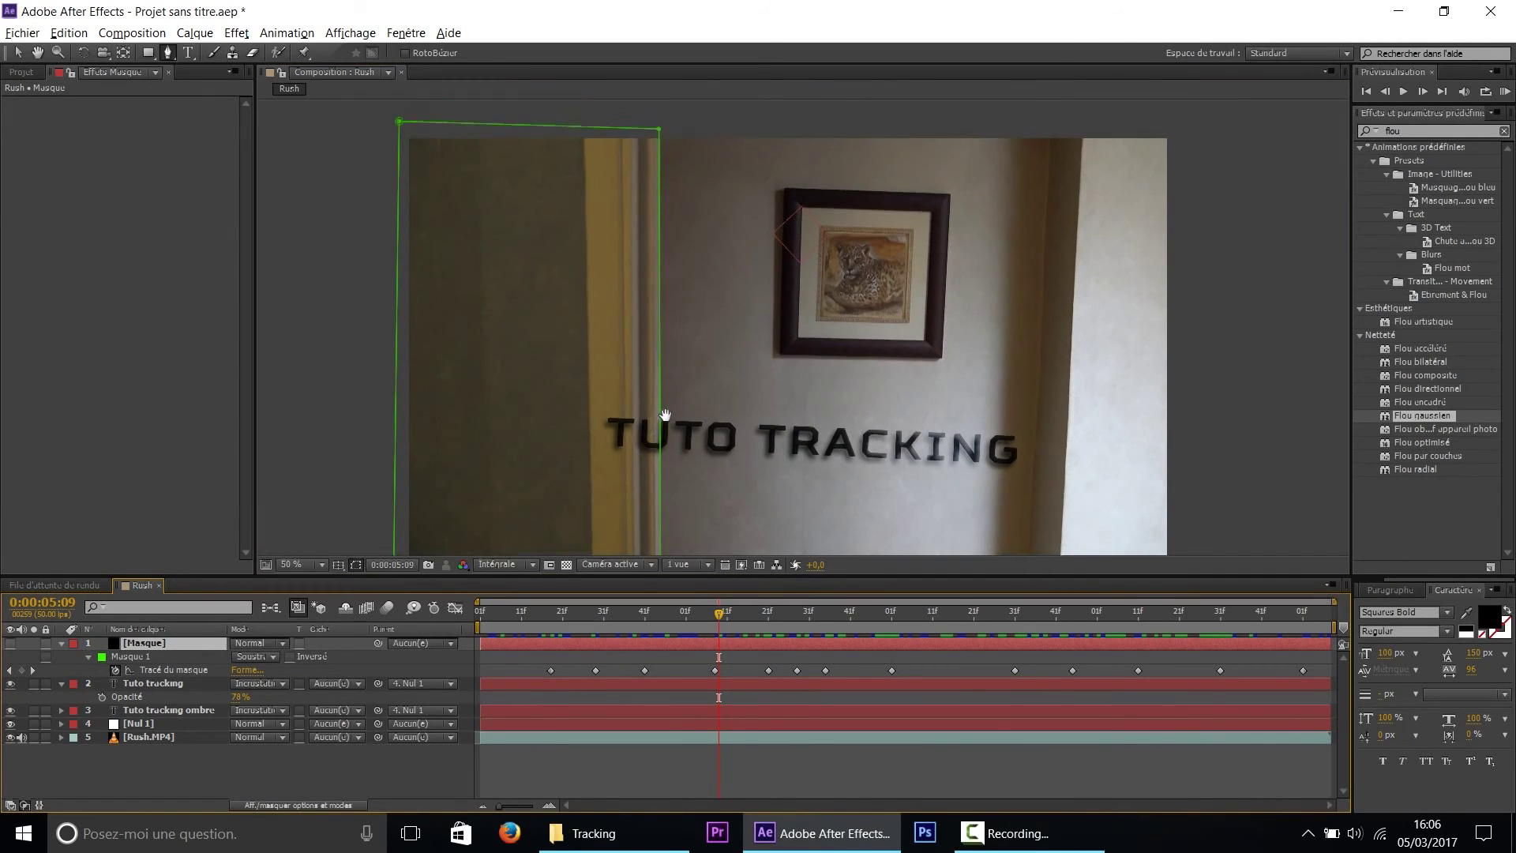
{"action": "left_click_drag", "start_coordinate": [718, 624], "coordinate": [973, 626]}
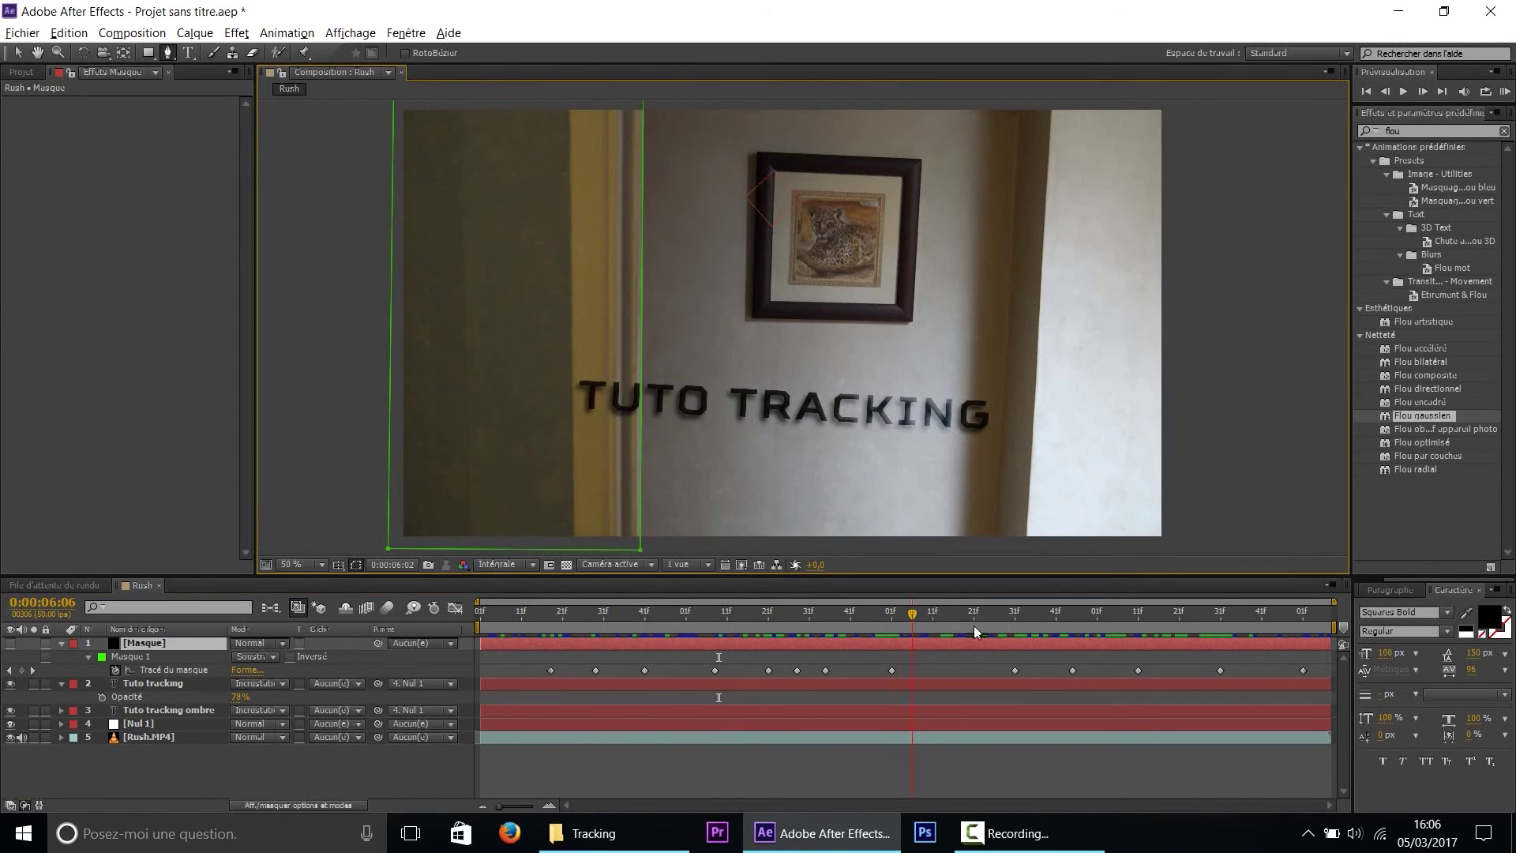
{"action": "left_click_drag", "start_coordinate": [1086, 636], "coordinate": [1135, 638]}
{"action": "left_click_drag", "start_coordinate": [1017, 642], "coordinate": [731, 641]}
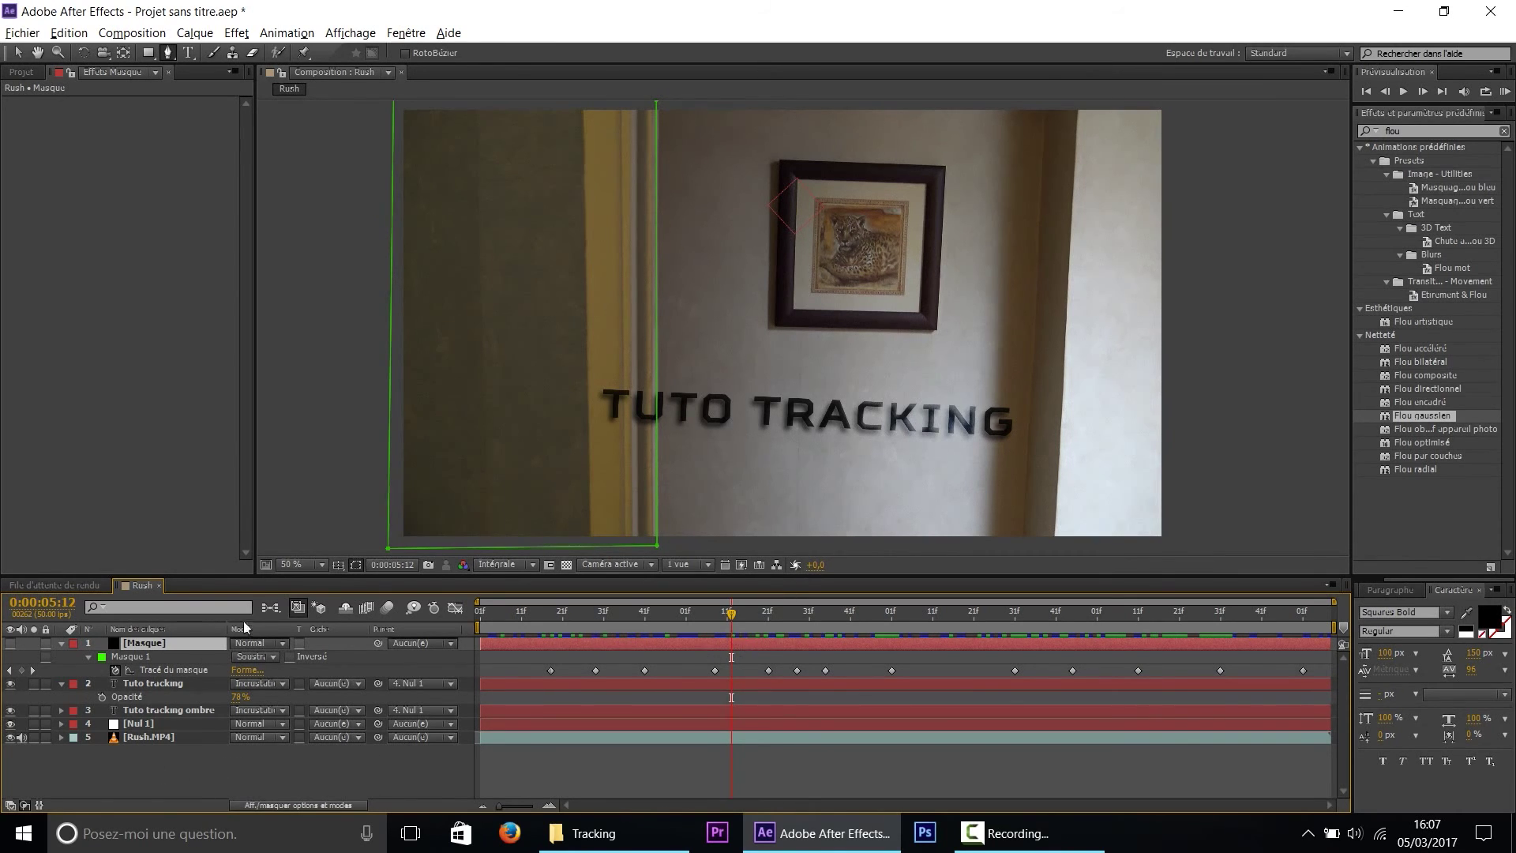
{"action": "left_click", "coordinate": [88, 657]}
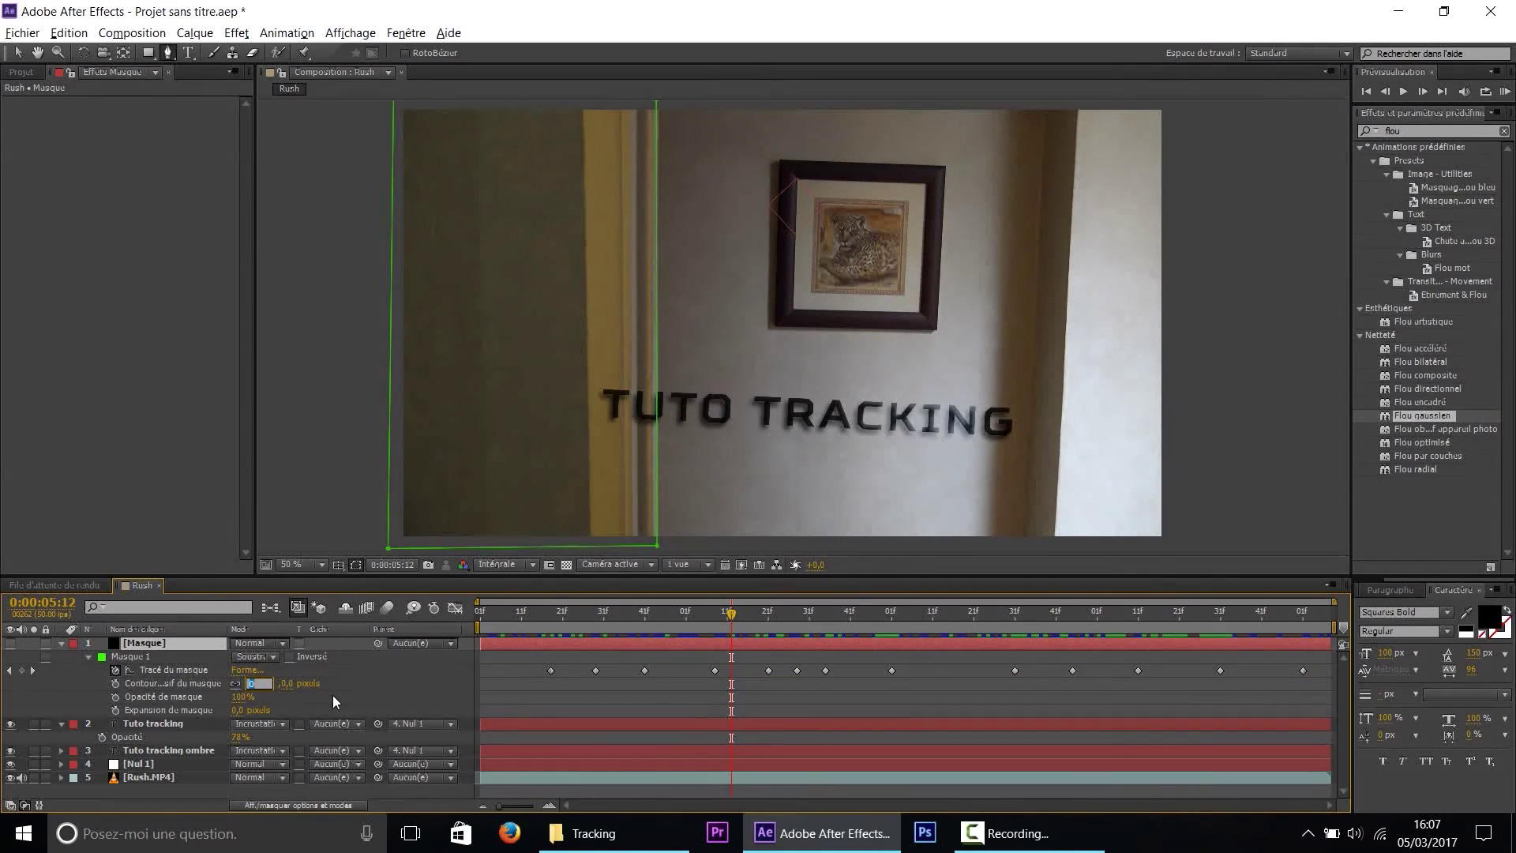
{"action": "type", "text": "2"}
{"action": "key", "text": "Return"}
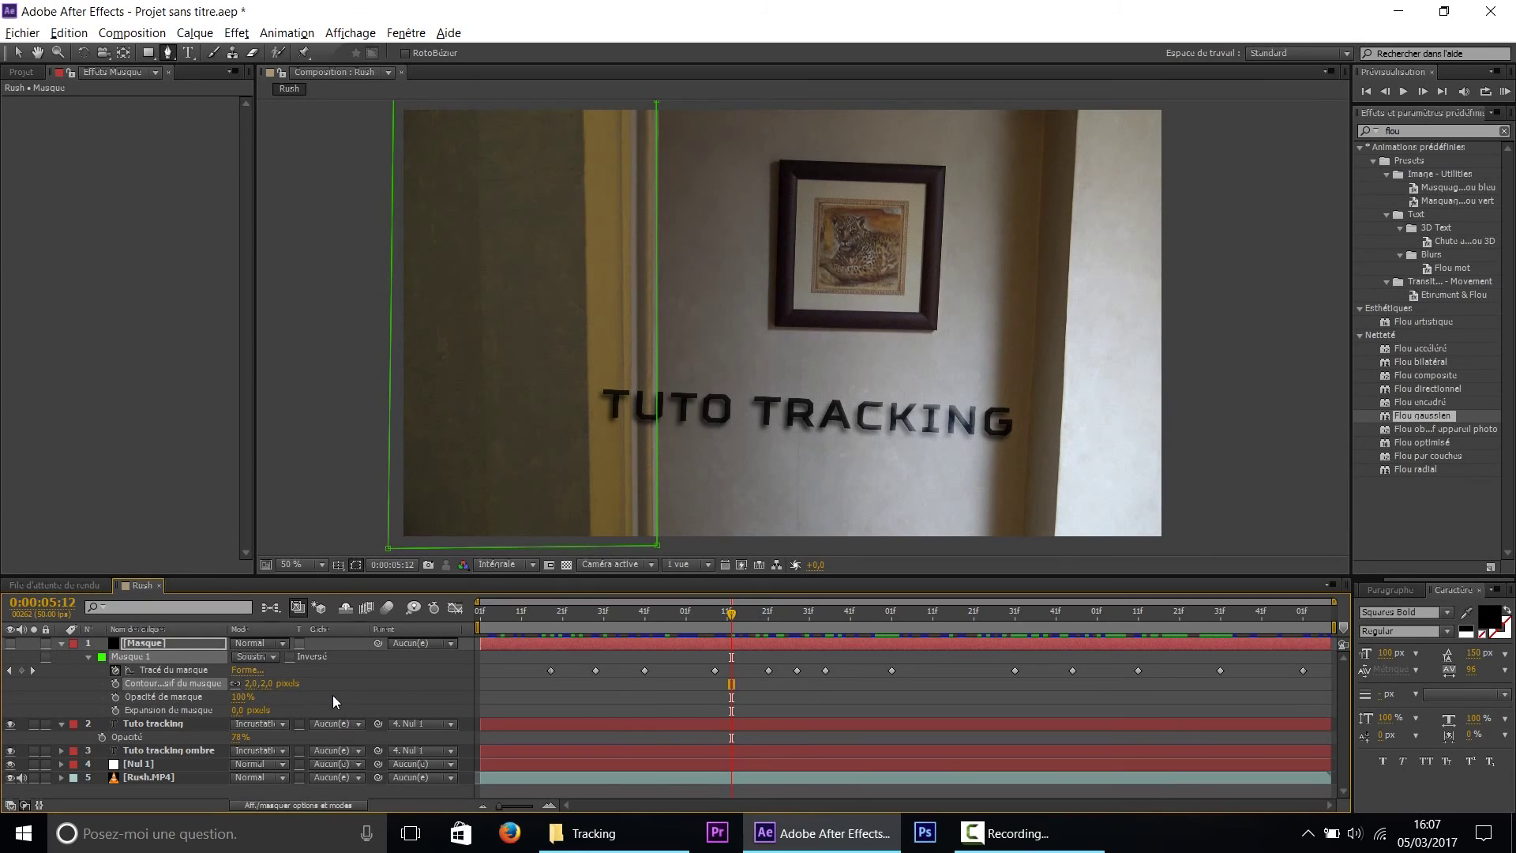
{"action": "left_click", "coordinate": [394, 697]}
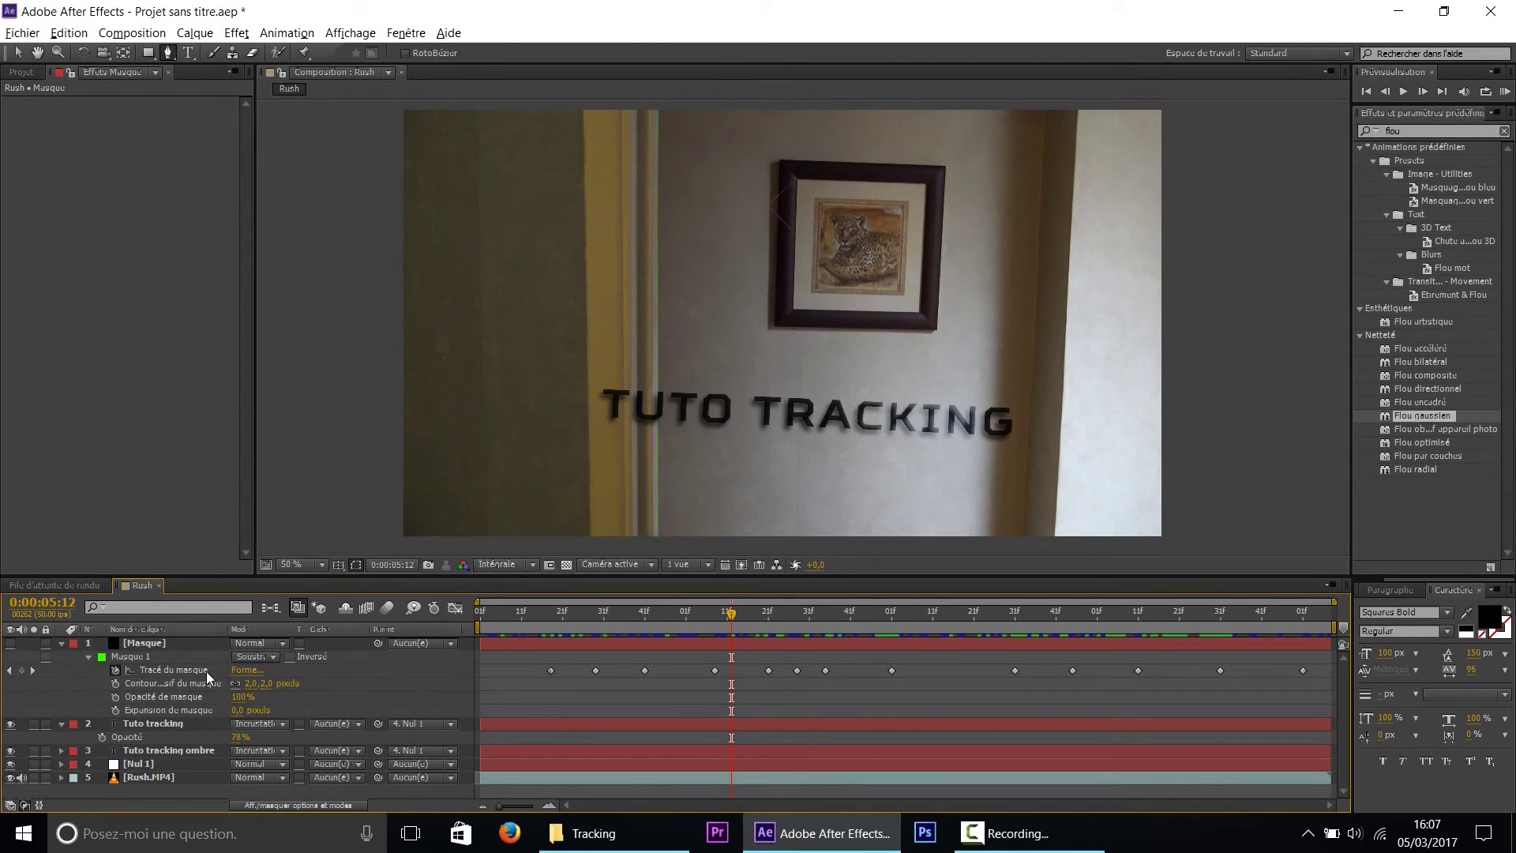
Try the Alpha inversé [Masque] track matte on the "Tuto tracking" layer and set it to Alpha [Masque] instead
{"action": "left_click", "coordinate": [130, 656]}
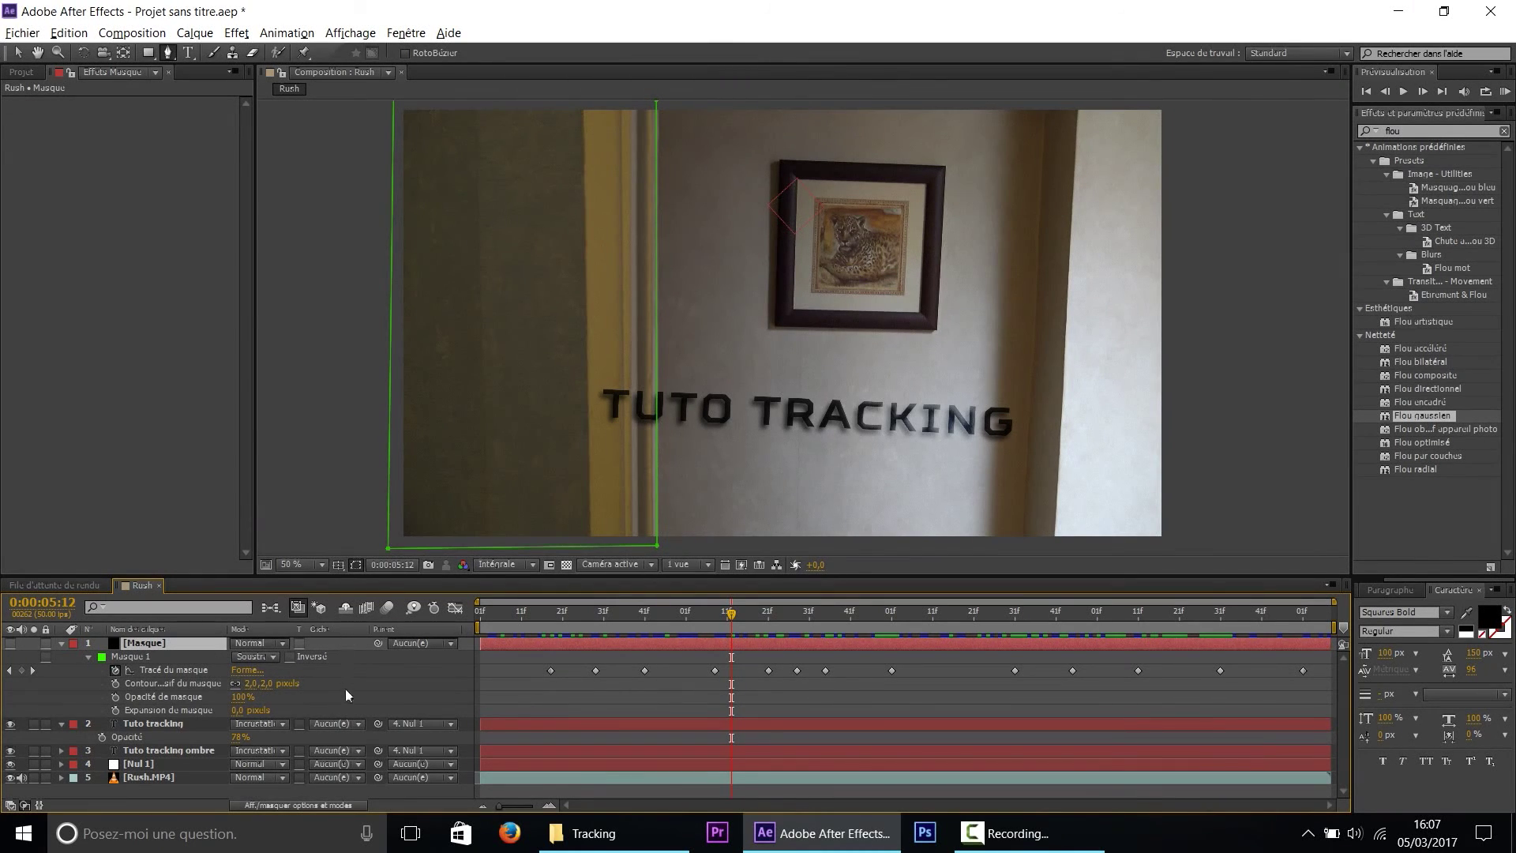
{"action": "left_click", "coordinate": [214, 723]}
{"action": "left_click", "coordinate": [311, 725]}
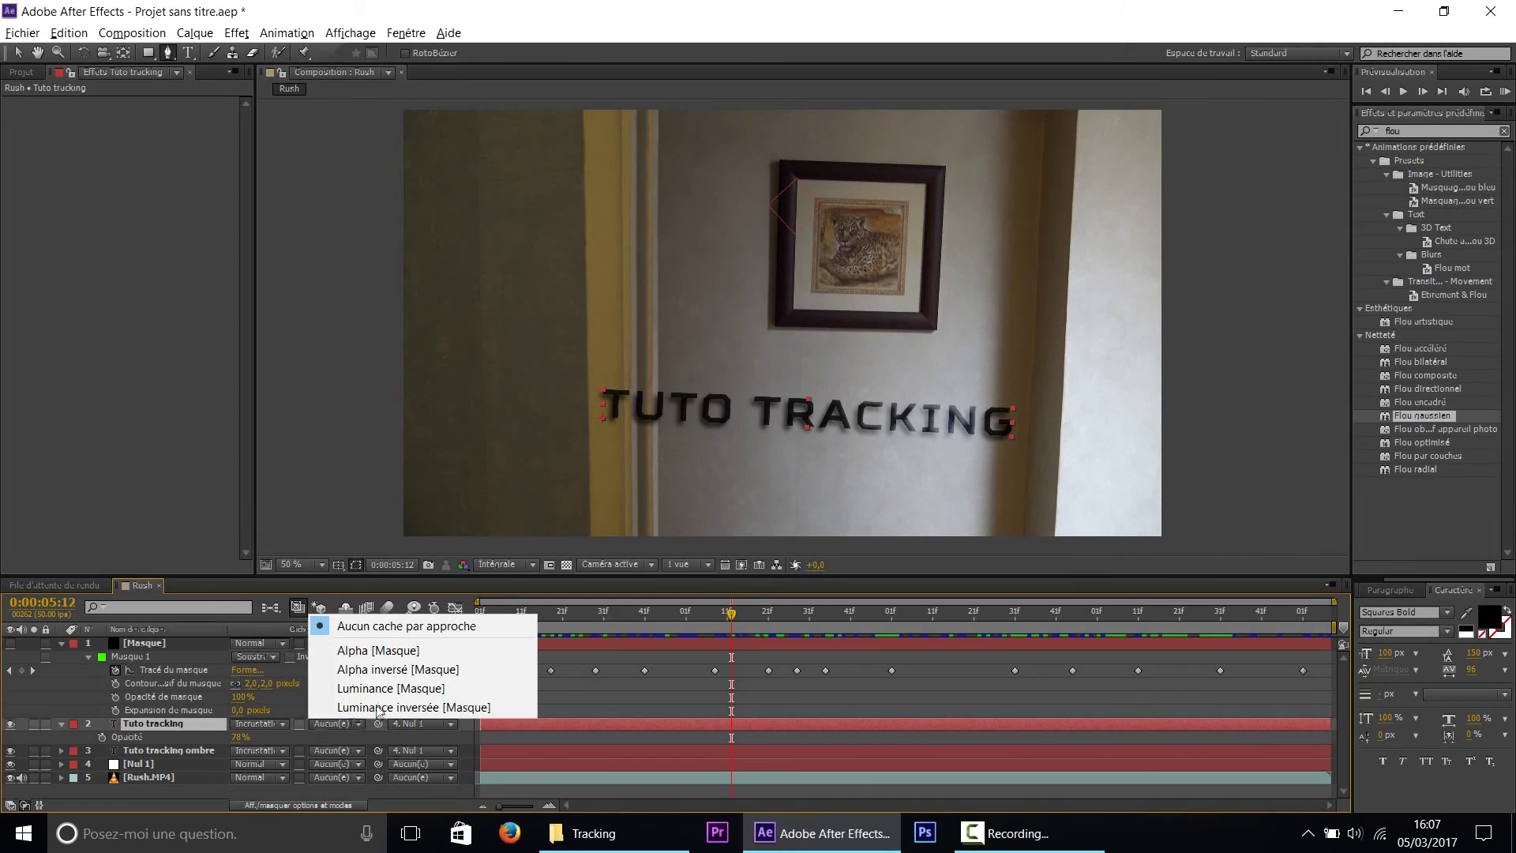
{"action": "left_click", "coordinate": [391, 670]}
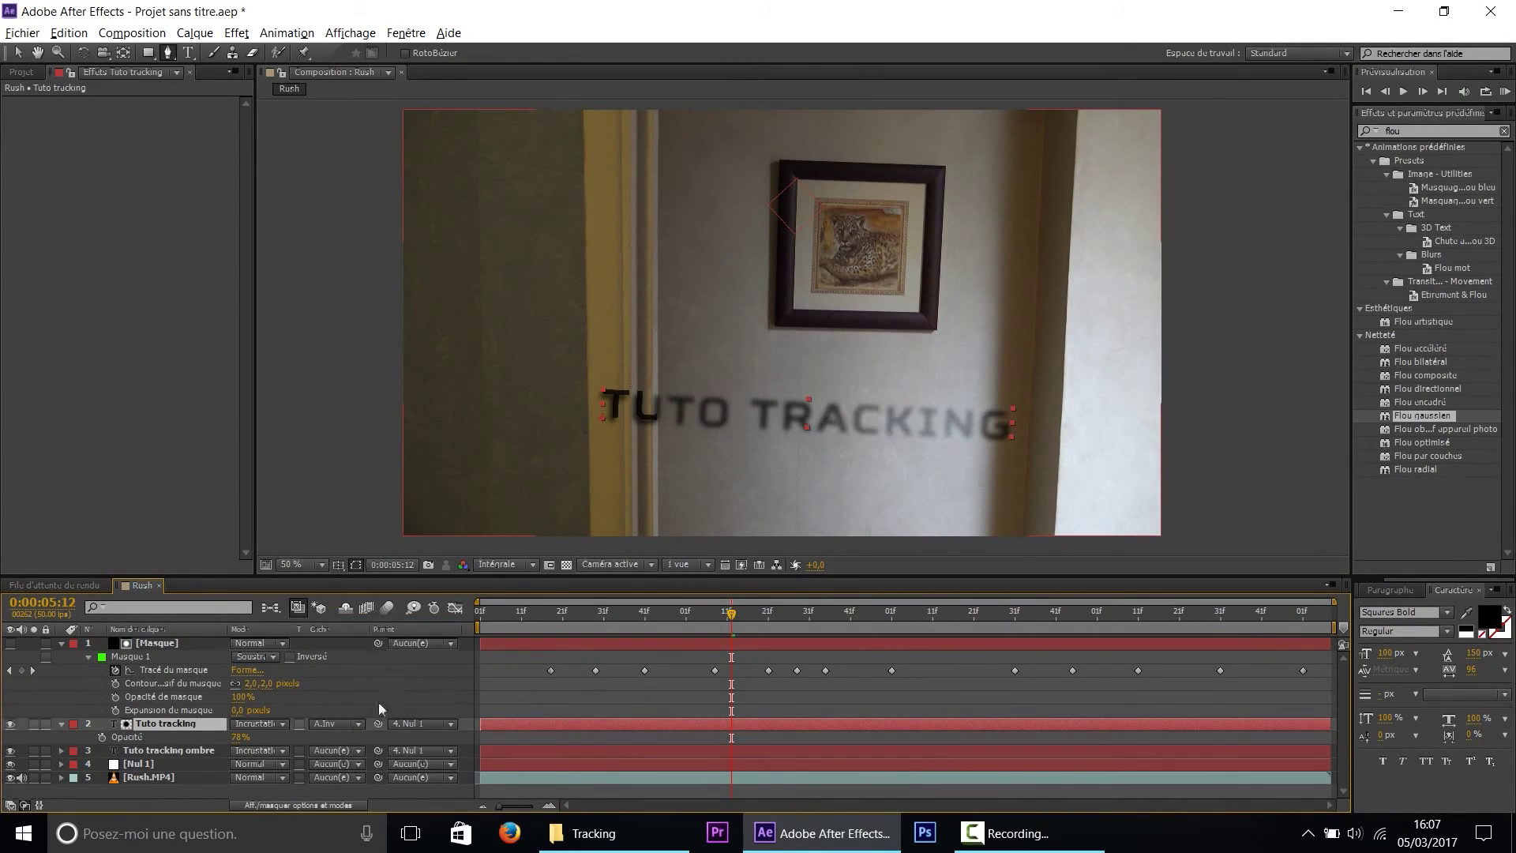
{"action": "left_click", "coordinate": [334, 724]}
{"action": "left_click", "coordinate": [360, 647]}
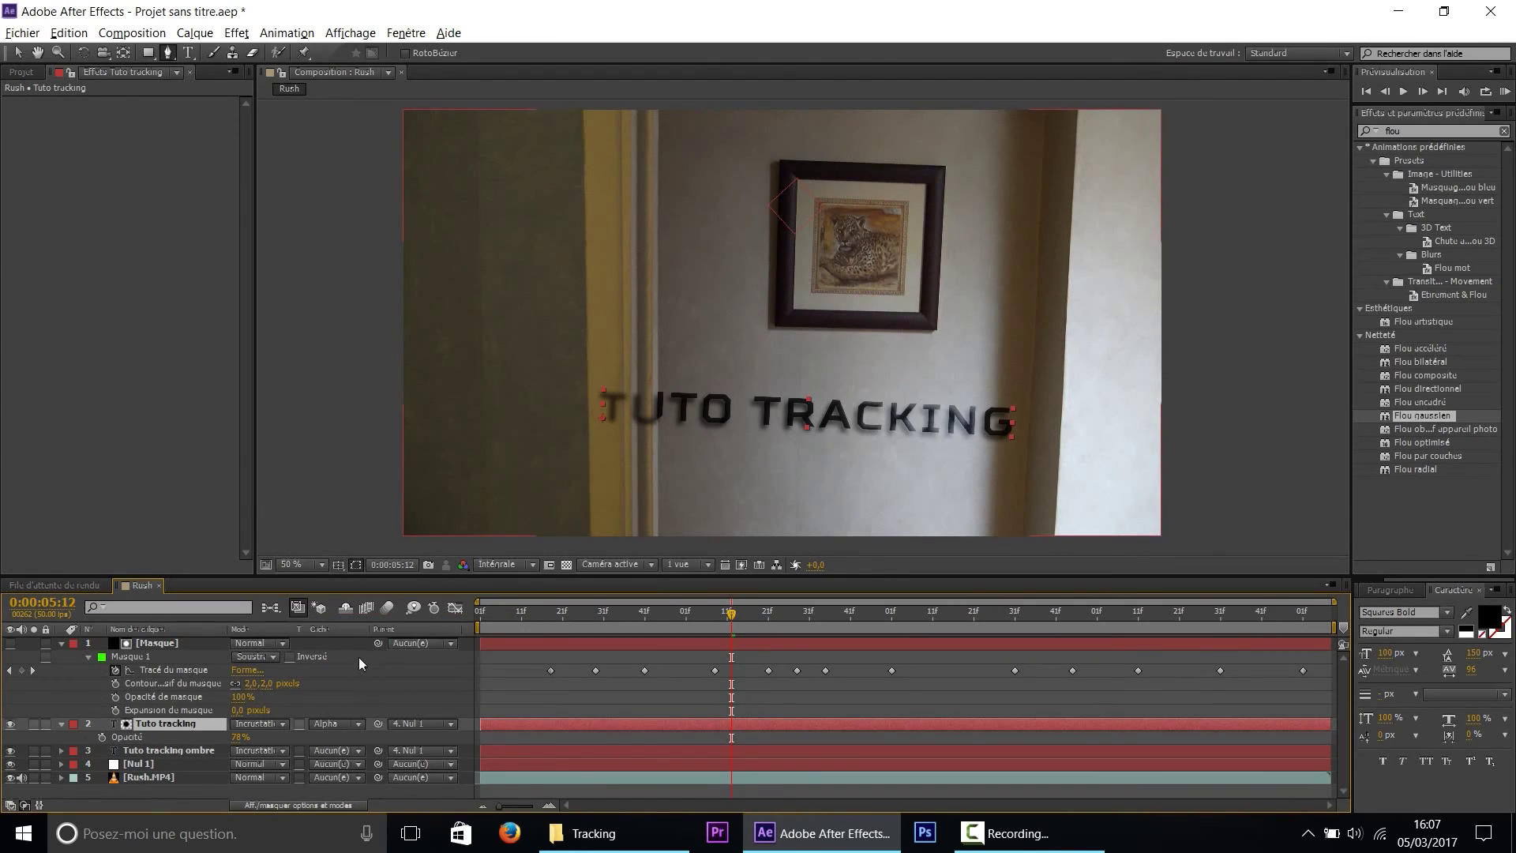
{"action": "left_click", "coordinate": [267, 657]}
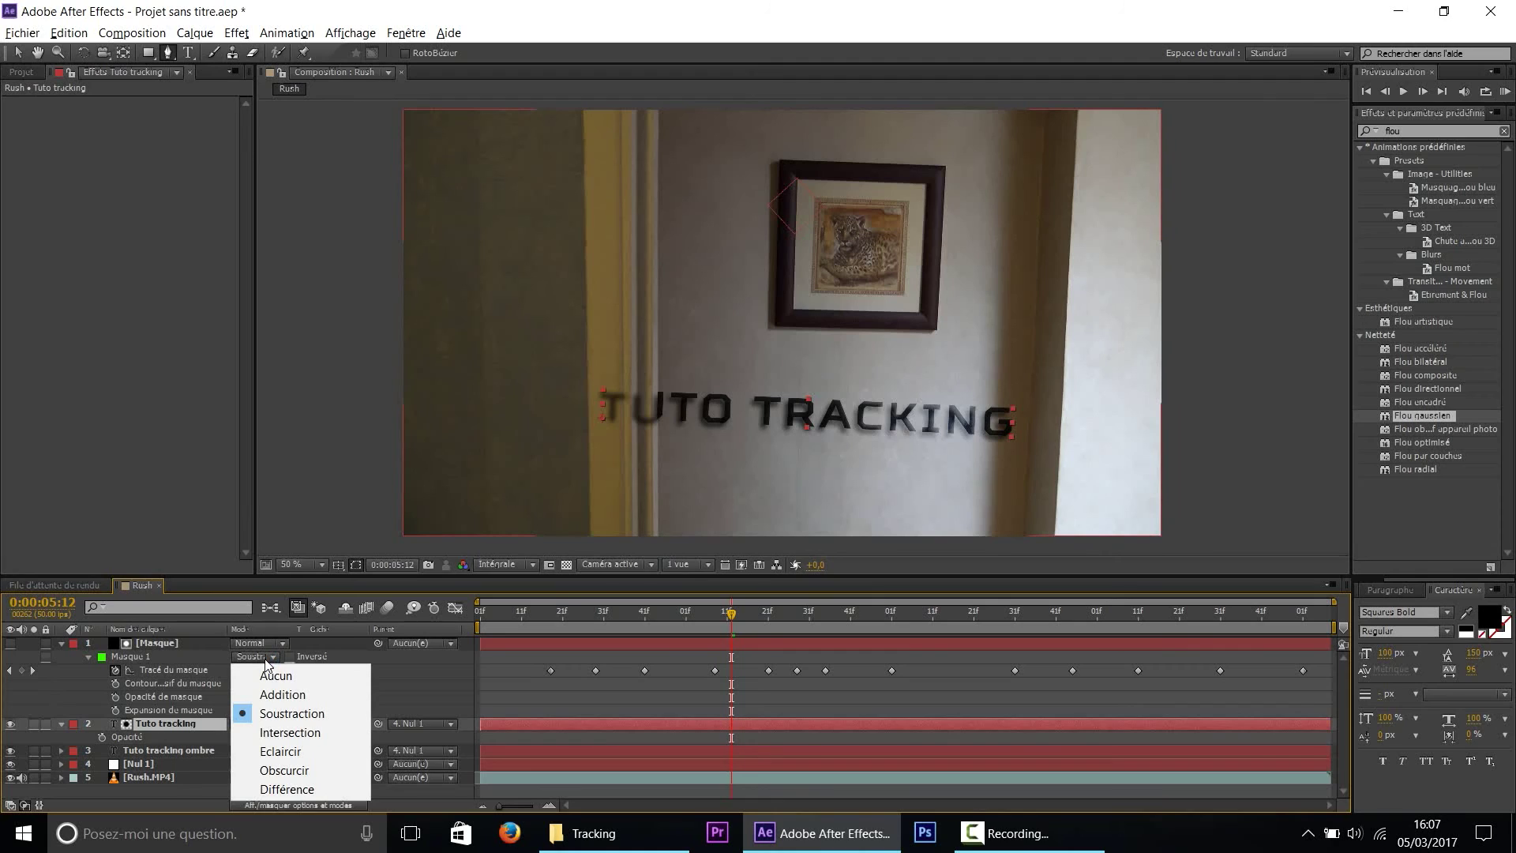
{"action": "left_click", "coordinate": [351, 661]}
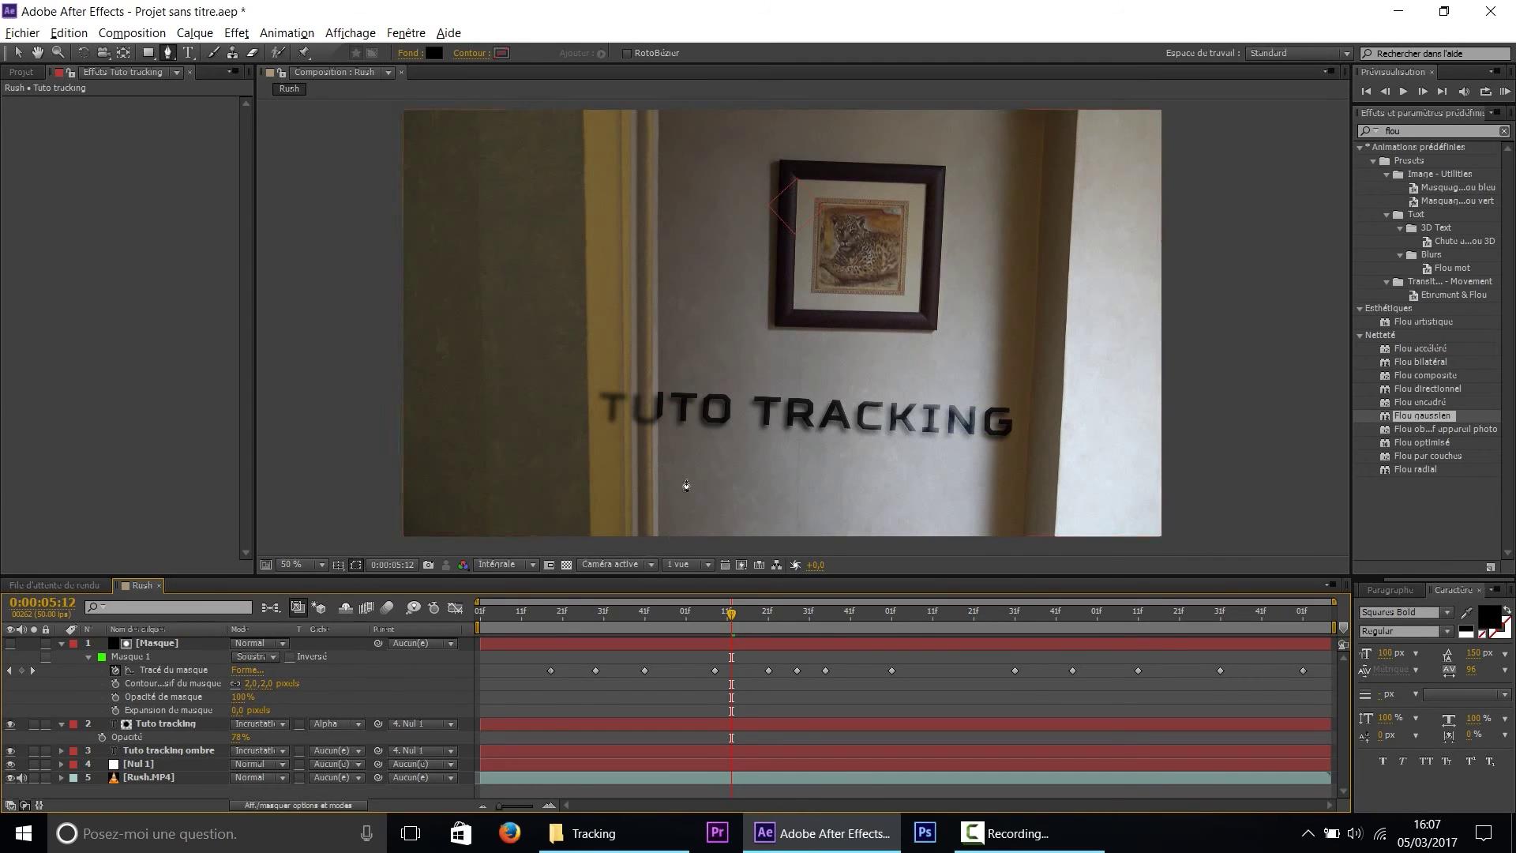
Duplicate the Masque layer and place the copy directly above the "Tuto tracking ombre" layer
{"action": "left_click", "coordinate": [144, 647]}
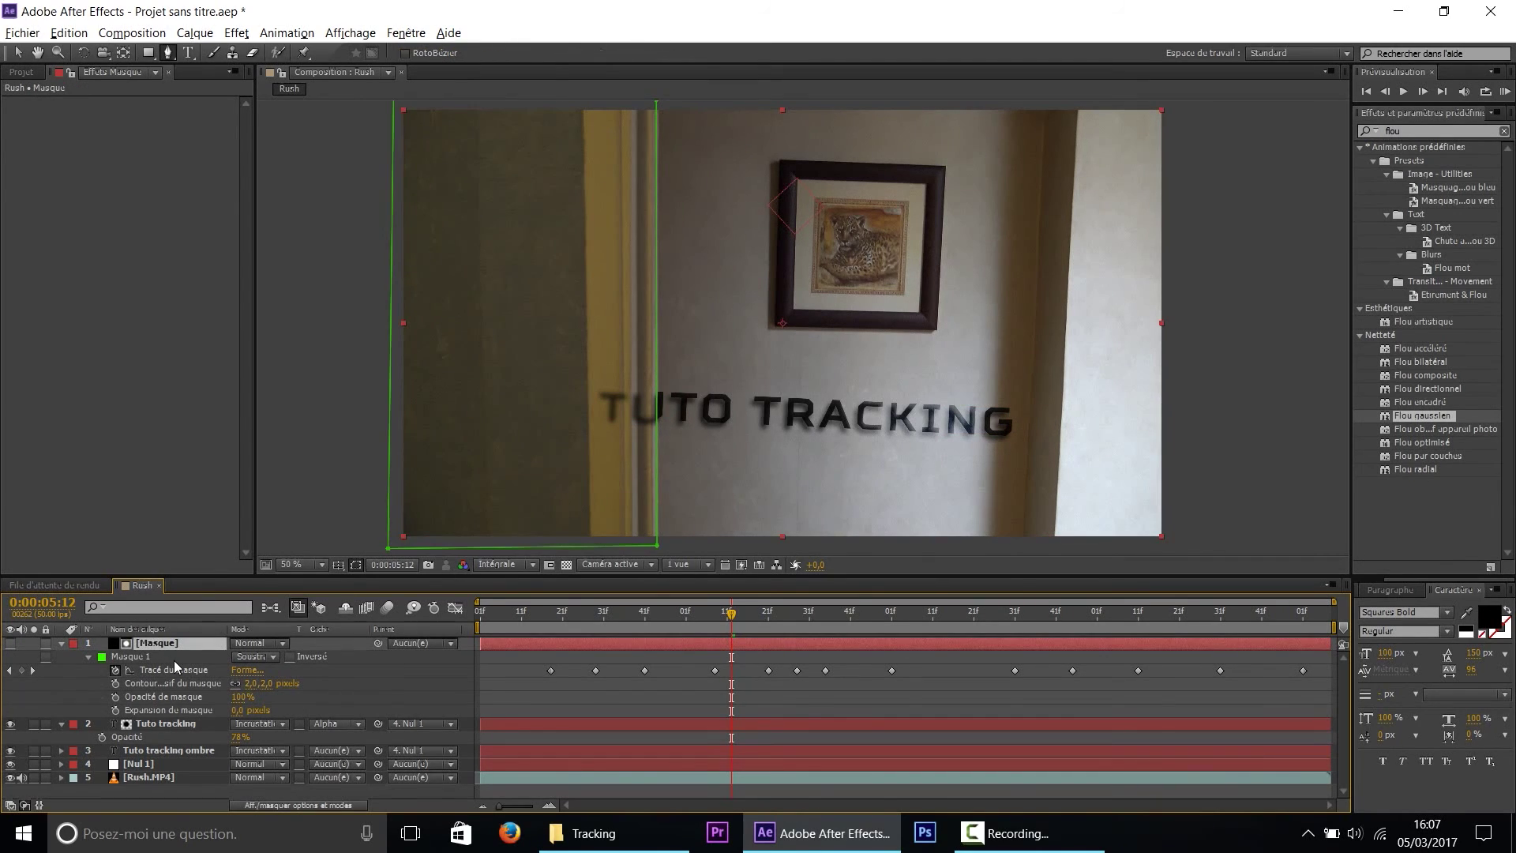
{"action": "key", "text": "ctrl+d"}
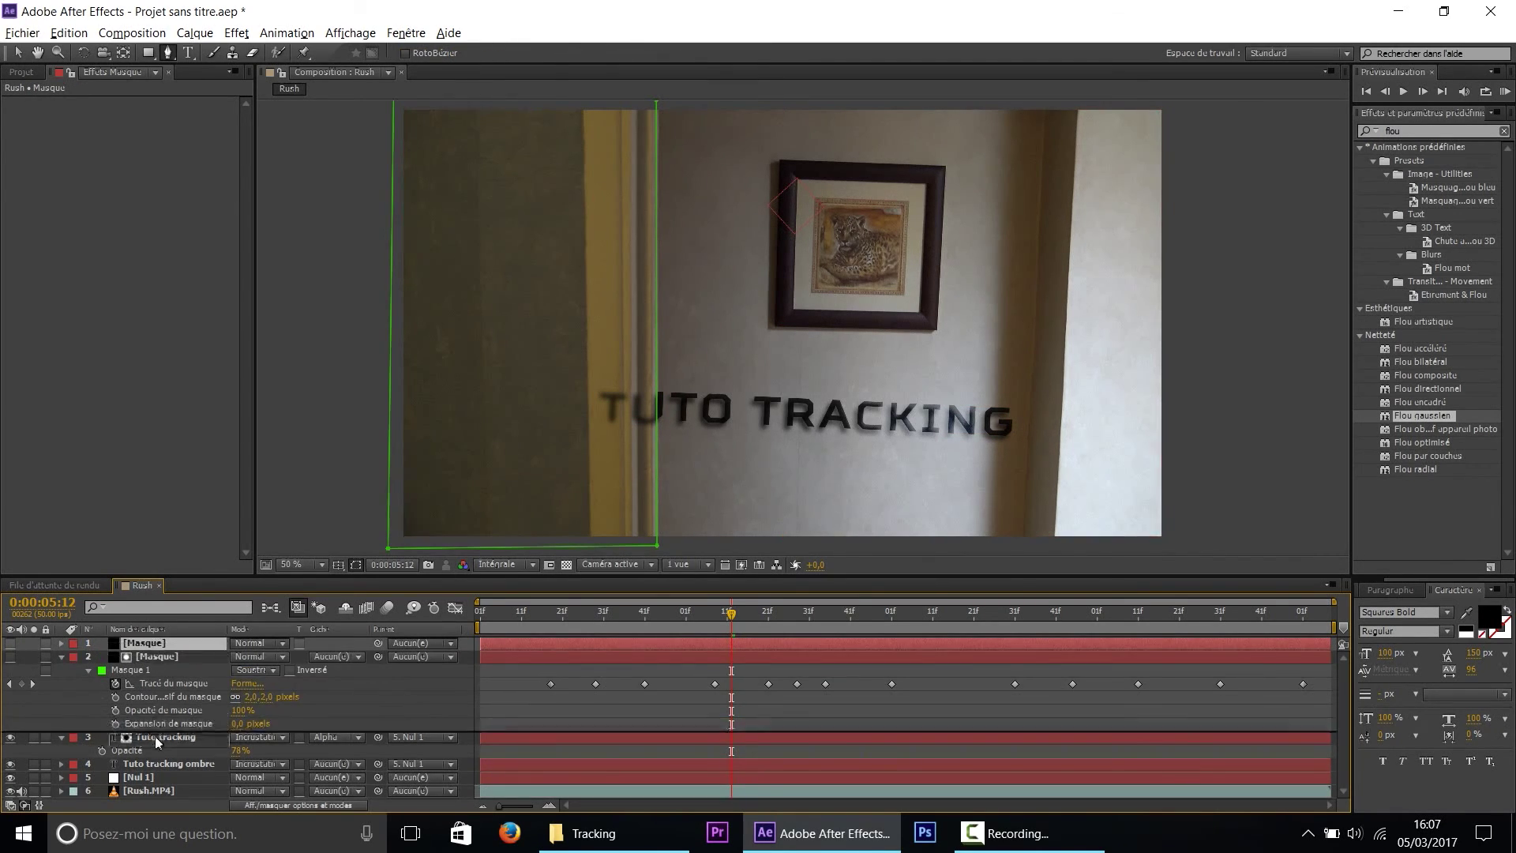
{"action": "key", "text": "ctrl+bracketleft"}
{"action": "key", "text": "ctrl+bracketleft"}
Set the track matte of the "Tuto tracking ombre" layer to Alpha [Masque]
{"action": "left_click", "coordinate": [164, 763]}
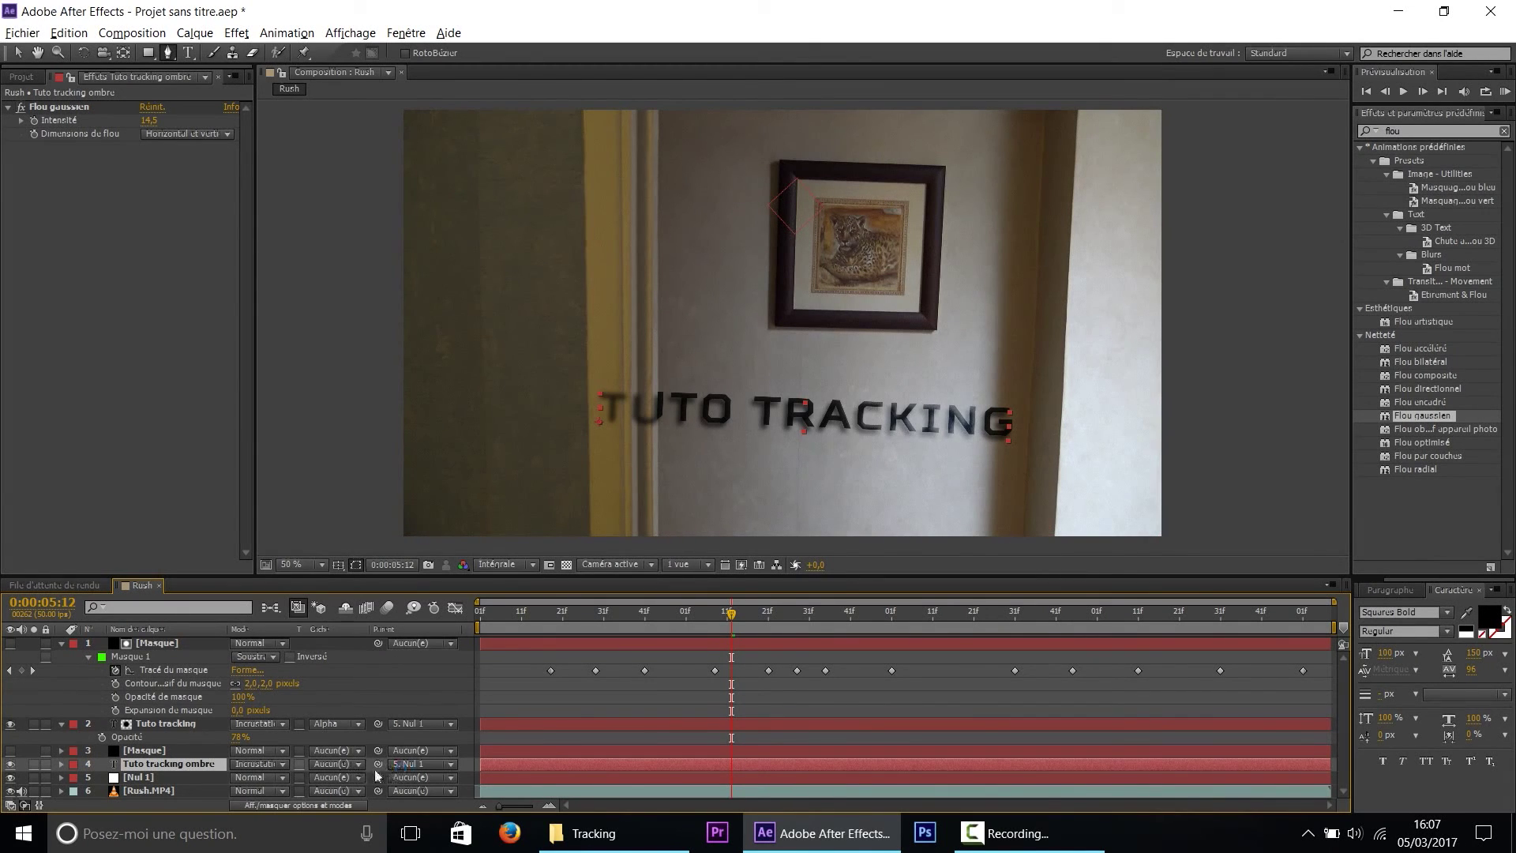
{"action": "left_click", "coordinate": [341, 764]}
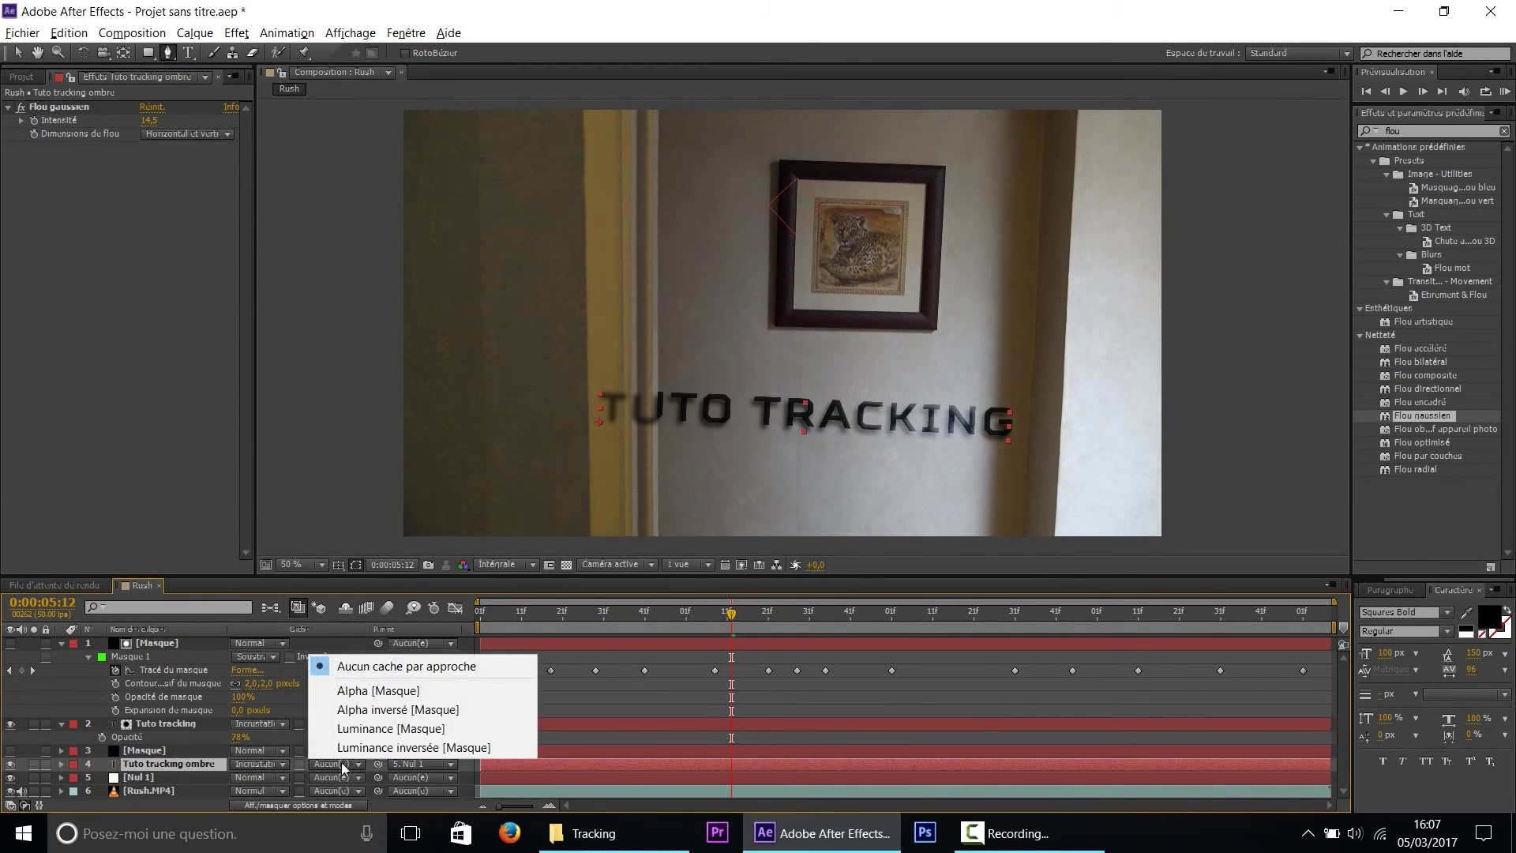
{"action": "left_click", "coordinate": [368, 693]}
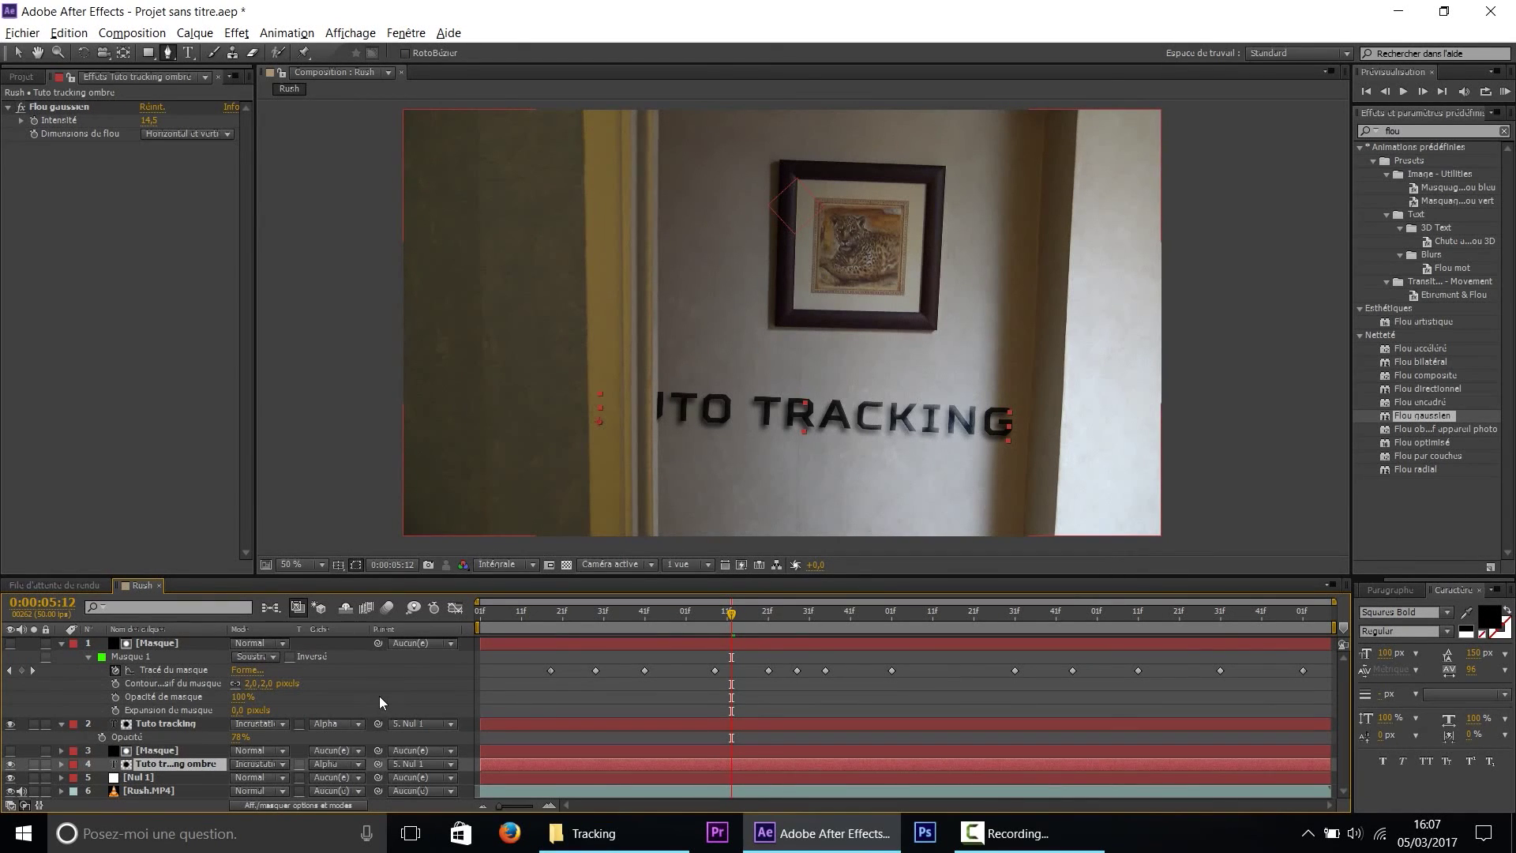
At 0:00:05:13, move the lower and upper corner points of the top Masque layer's mask onto the door frame's edge
{"action": "left_click", "coordinate": [379, 694]}
{"action": "left_click", "coordinate": [735, 615]}
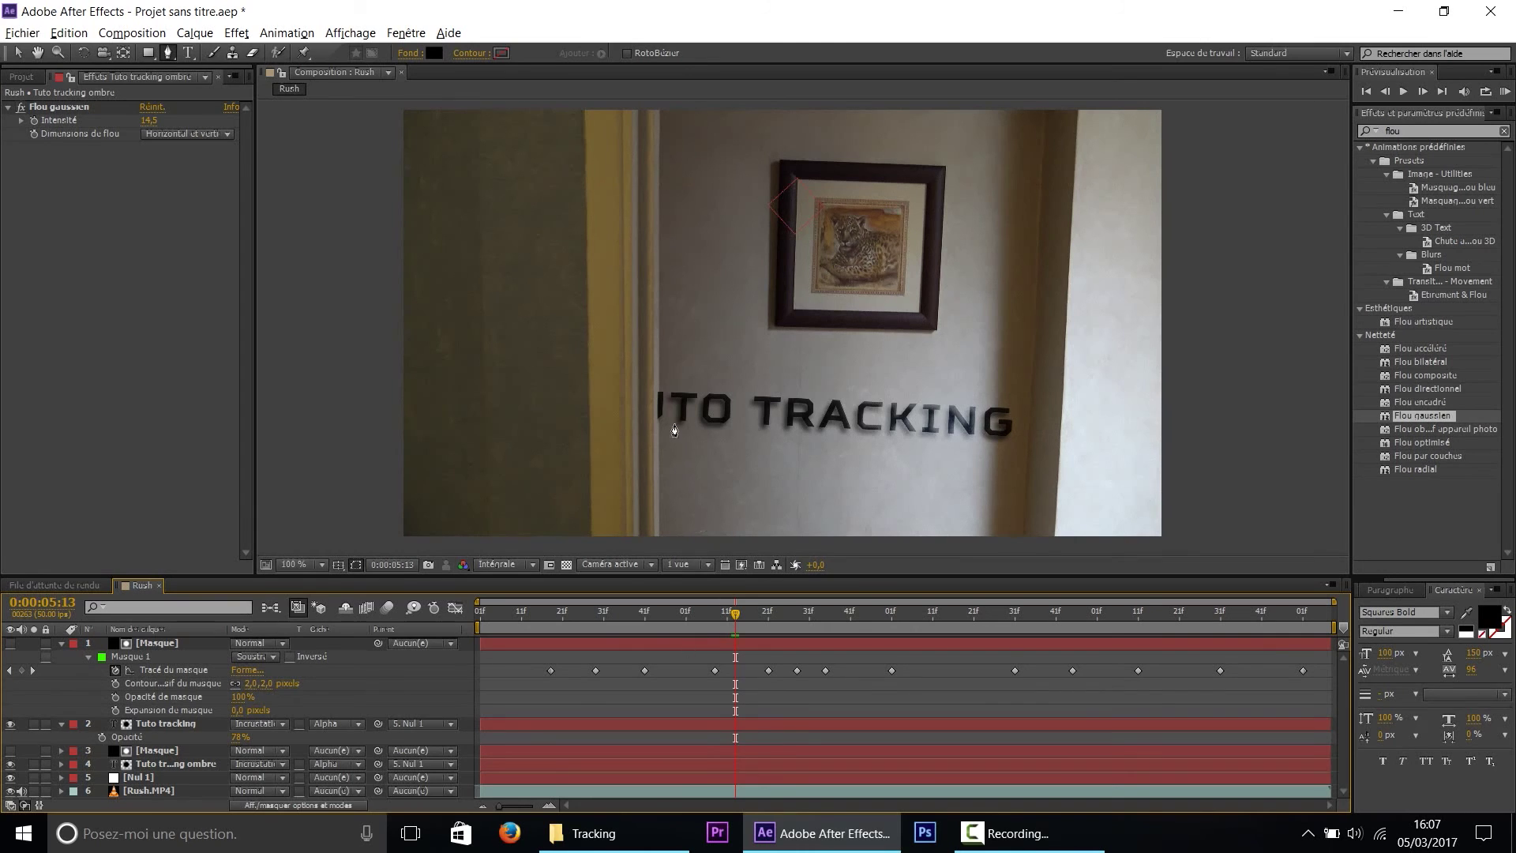
{"action": "scroll", "coordinate": [675, 430], "scroll_direction": "up", "scroll_amount": 2}
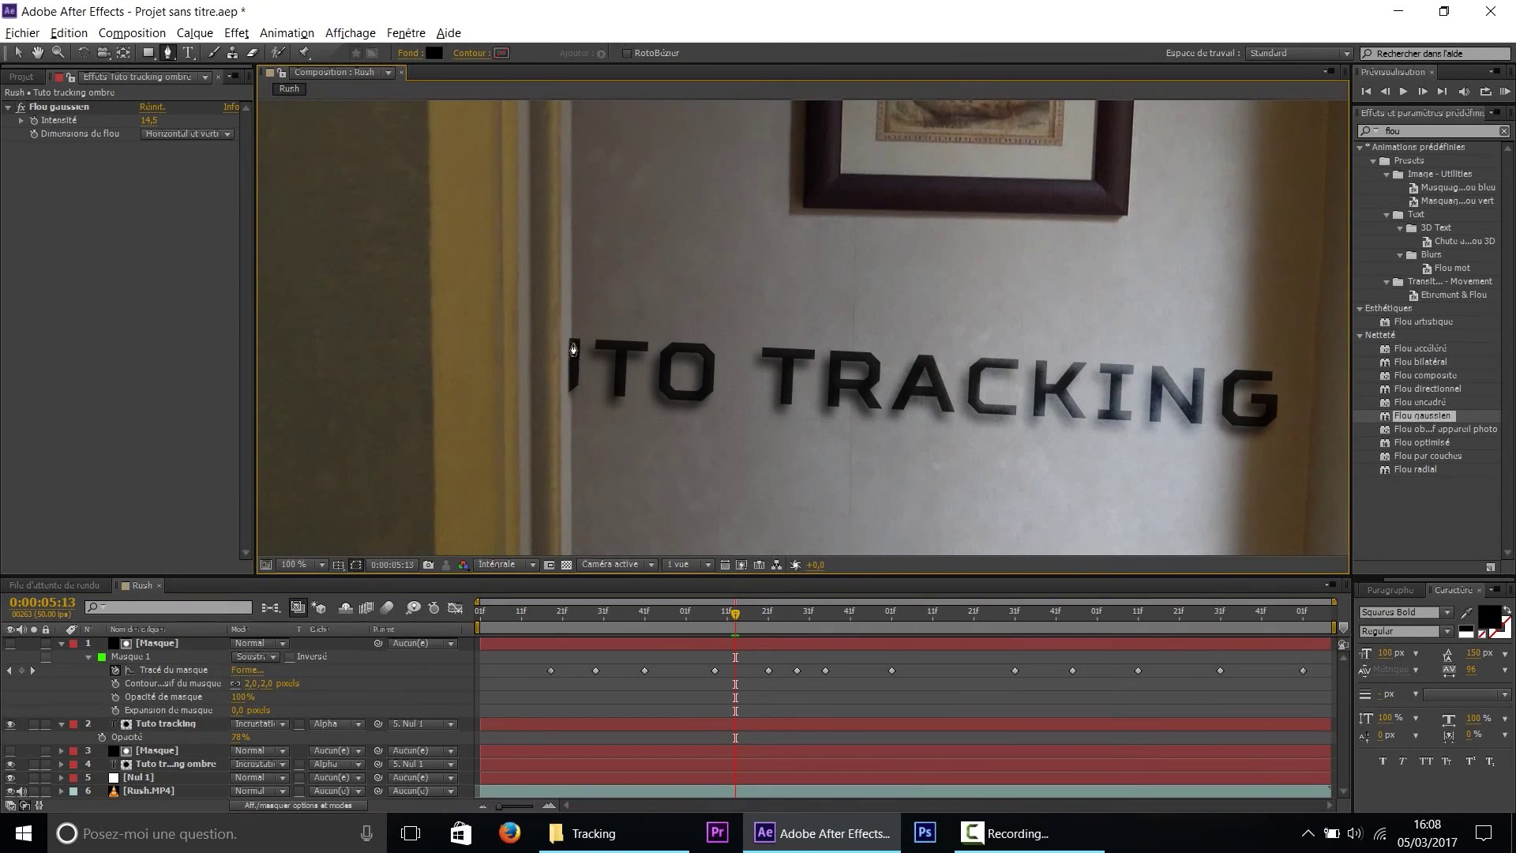
{"action": "left_click", "coordinate": [162, 642]}
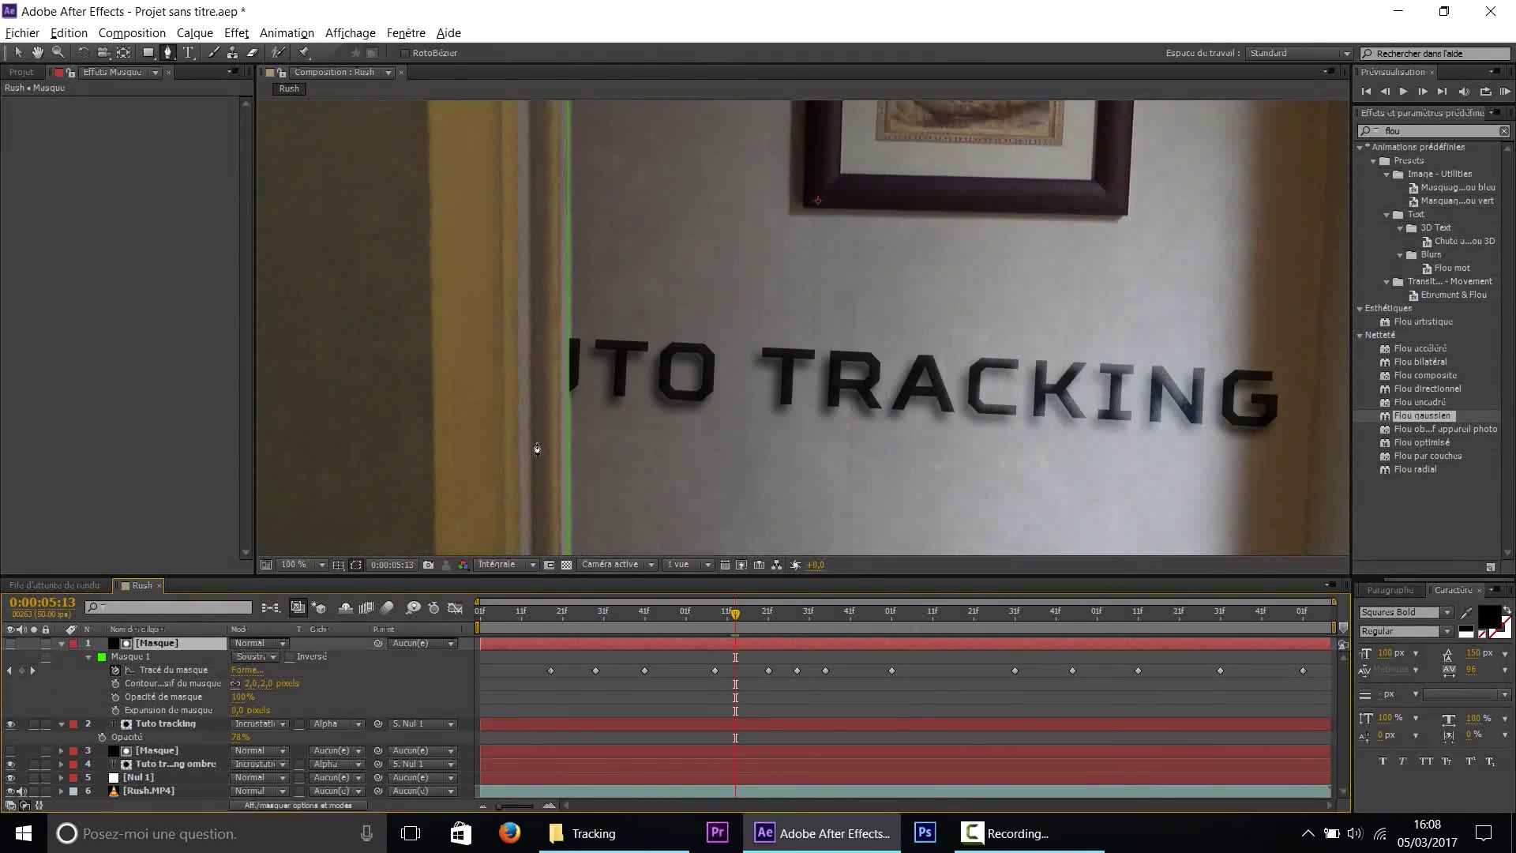
{"action": "left_click_drag", "start_coordinate": [537, 442], "coordinate": [555, 216]}
{"action": "left_click_drag", "start_coordinate": [585, 424], "coordinate": [587, 426]}
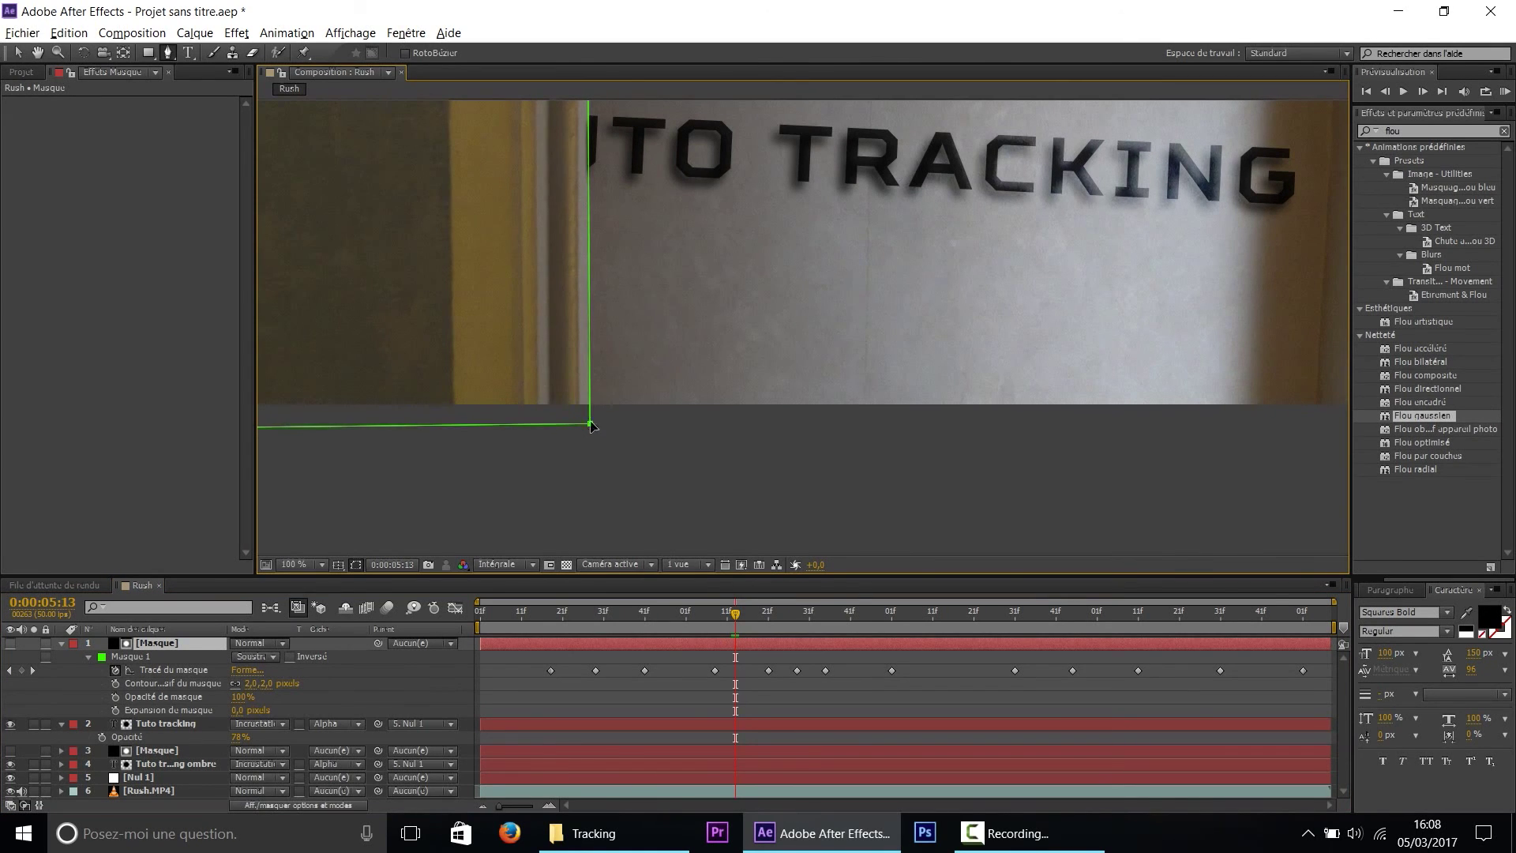
{"action": "scroll", "coordinate": [595, 434], "scroll_direction": "up", "scroll_amount": 5}
{"action": "scroll", "coordinate": [658, 426], "scroll_direction": "up", "scroll_amount": 4}
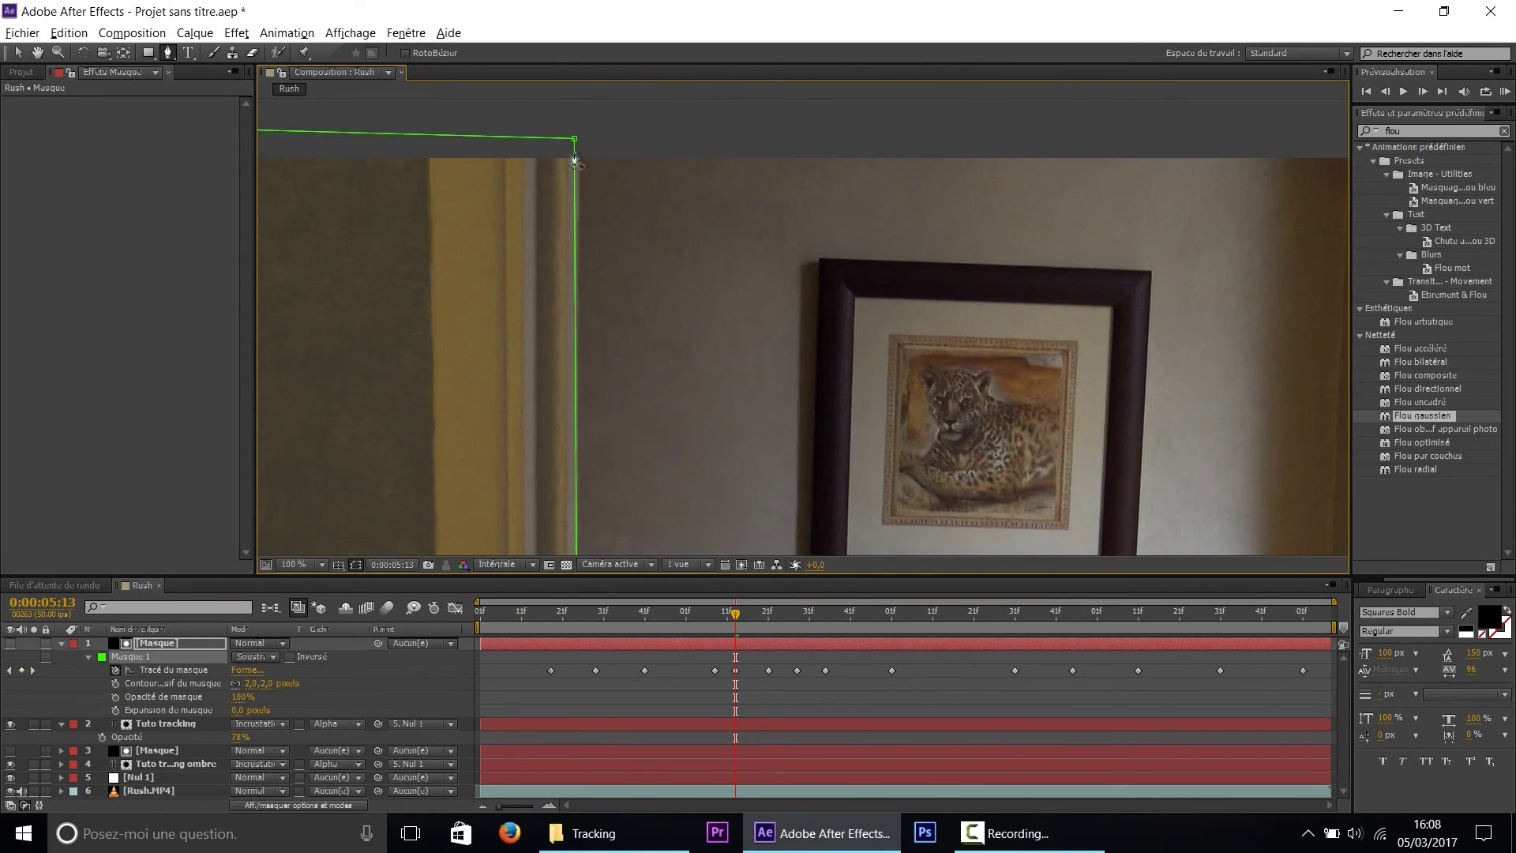
{"action": "left_click_drag", "start_coordinate": [577, 144], "coordinate": [581, 144]}
{"action": "scroll", "coordinate": [608, 432], "scroll_direction": "down", "scroll_amount": 4}
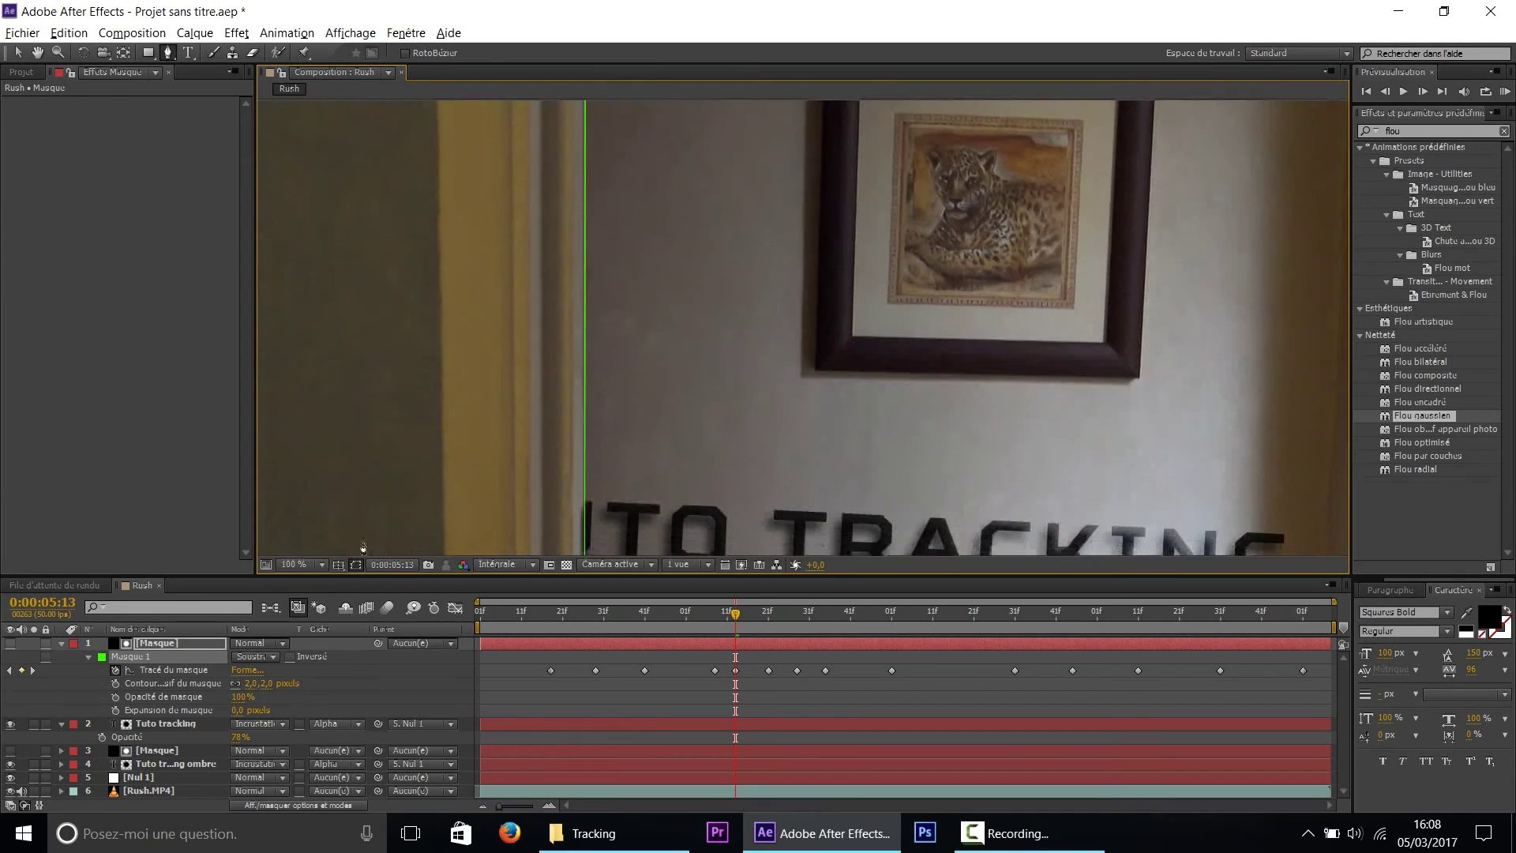
Align the corner points of the Masque layer above "Tuto tracking ombre" with the door frame's edge at 0:00:05:13
{"action": "left_click", "coordinate": [167, 750]}
{"action": "scroll", "coordinate": [521, 371], "scroll_direction": "down", "scroll_amount": 4}
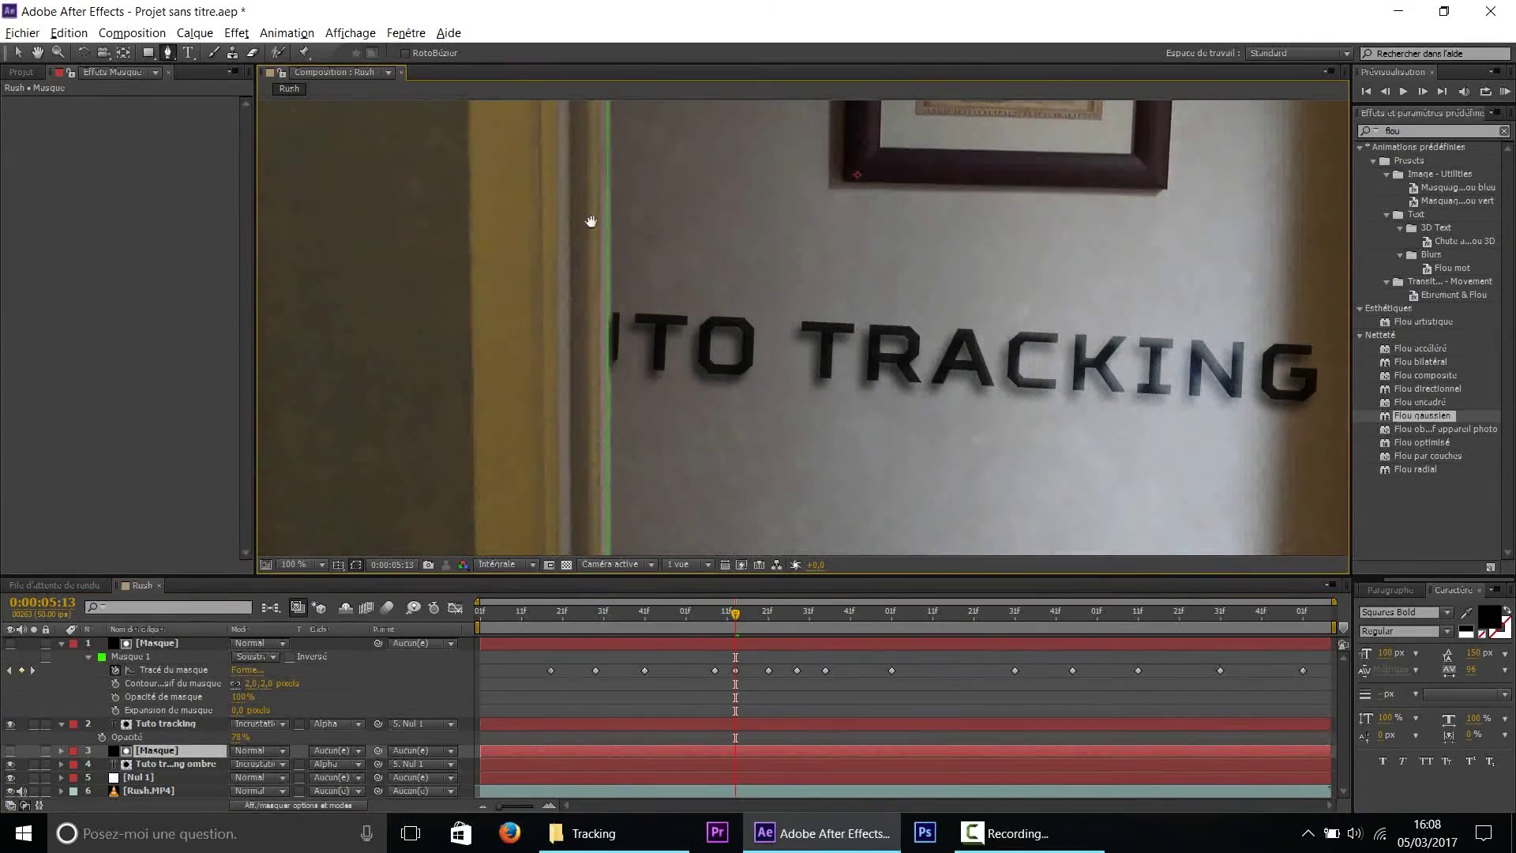
{"action": "scroll", "coordinate": [616, 394], "scroll_direction": "down", "scroll_amount": 4}
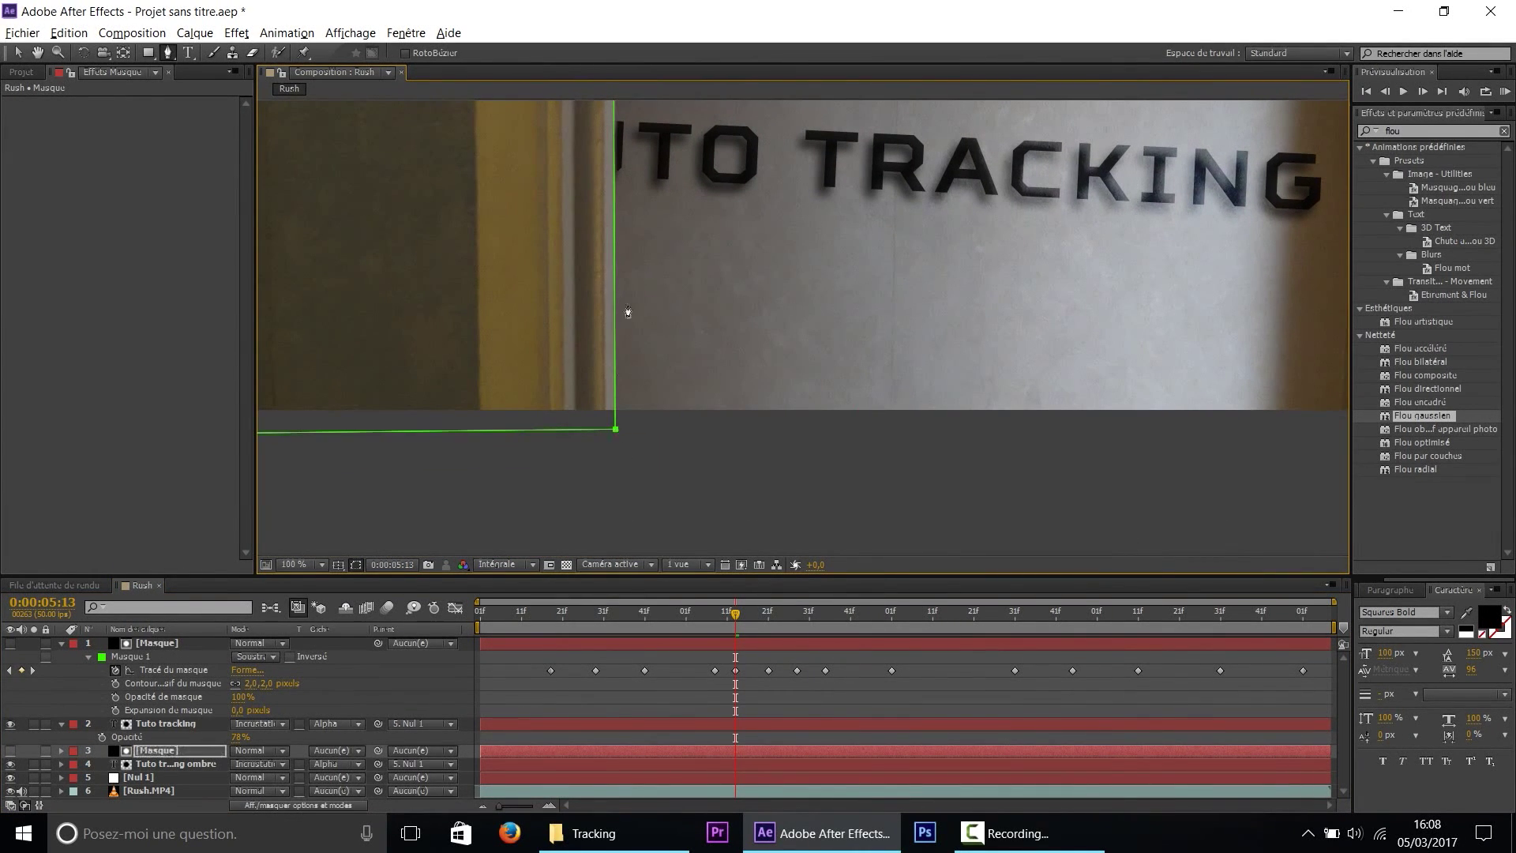
{"action": "left_click_drag", "start_coordinate": [626, 313], "coordinate": [595, 541]}
{"action": "scroll", "coordinate": [623, 332], "scroll_direction": "up", "scroll_amount": 8}
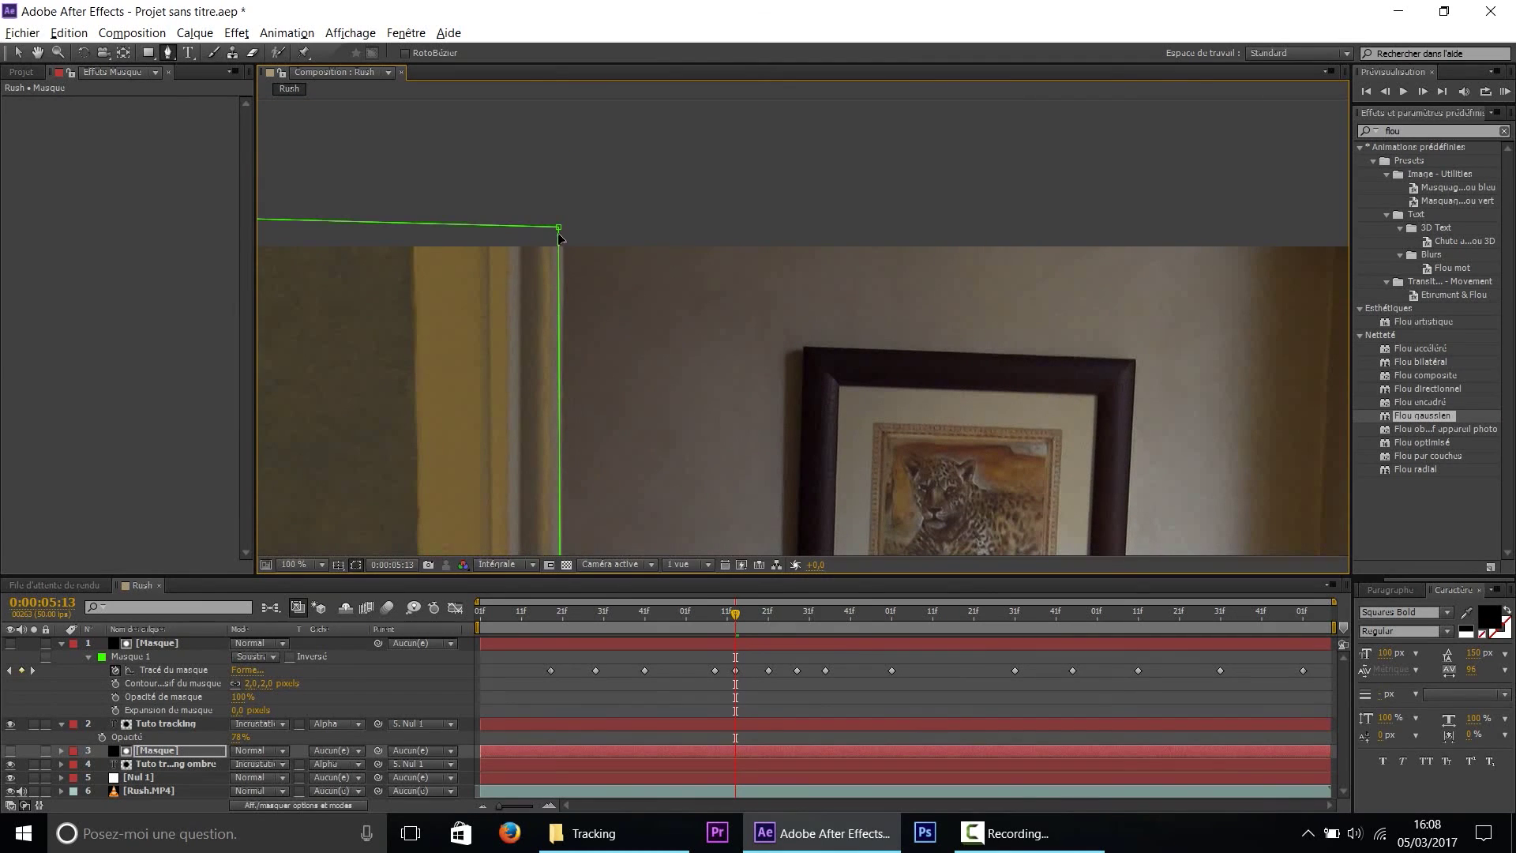
{"action": "left_click_drag", "start_coordinate": [562, 229], "coordinate": [565, 231]}
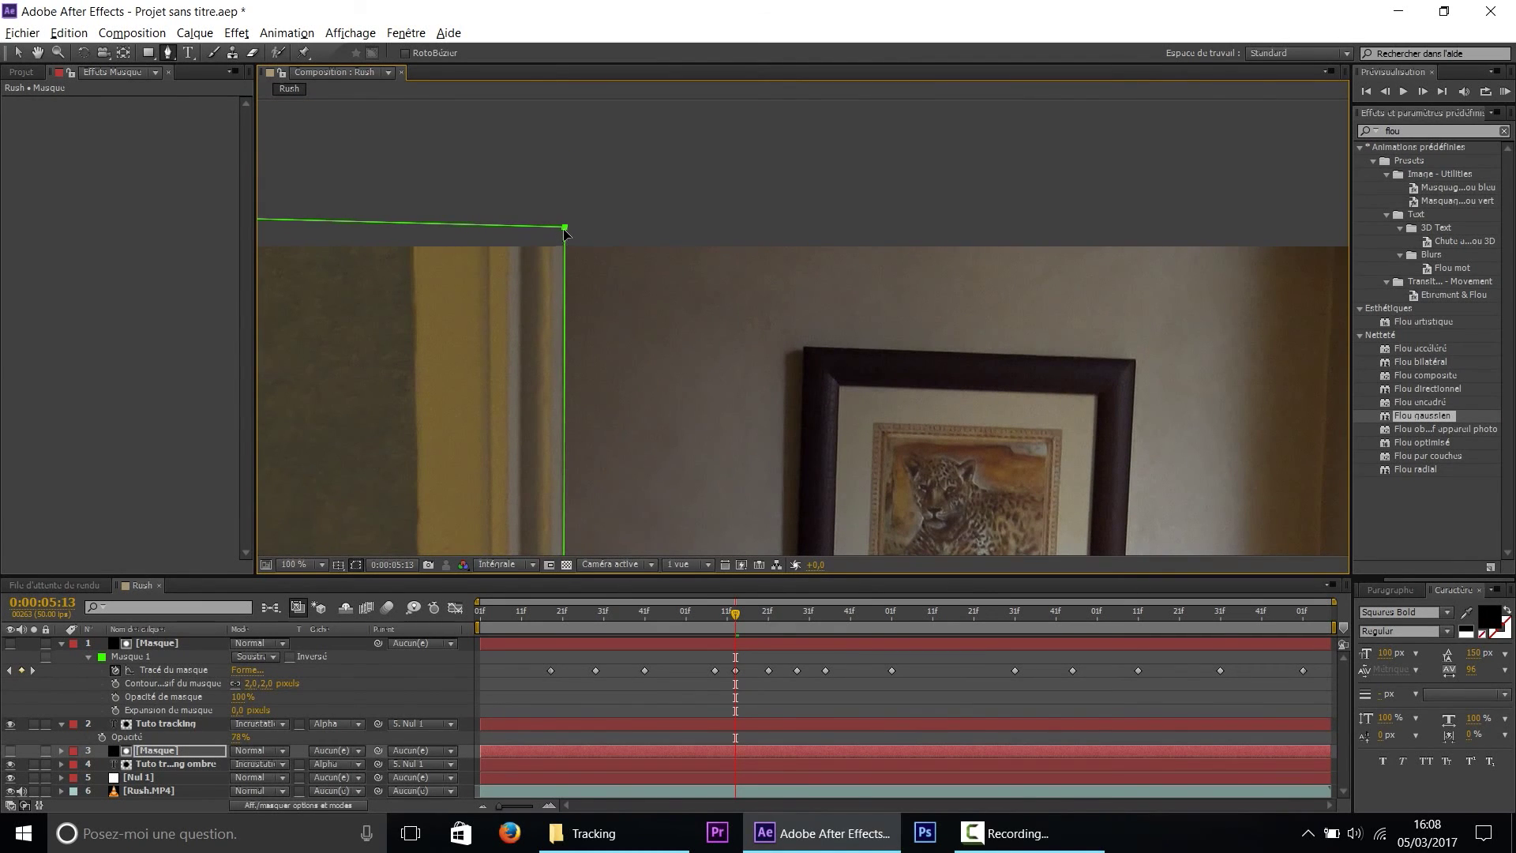
{"action": "scroll", "coordinate": [612, 355], "scroll_direction": "down", "scroll_amount": 4}
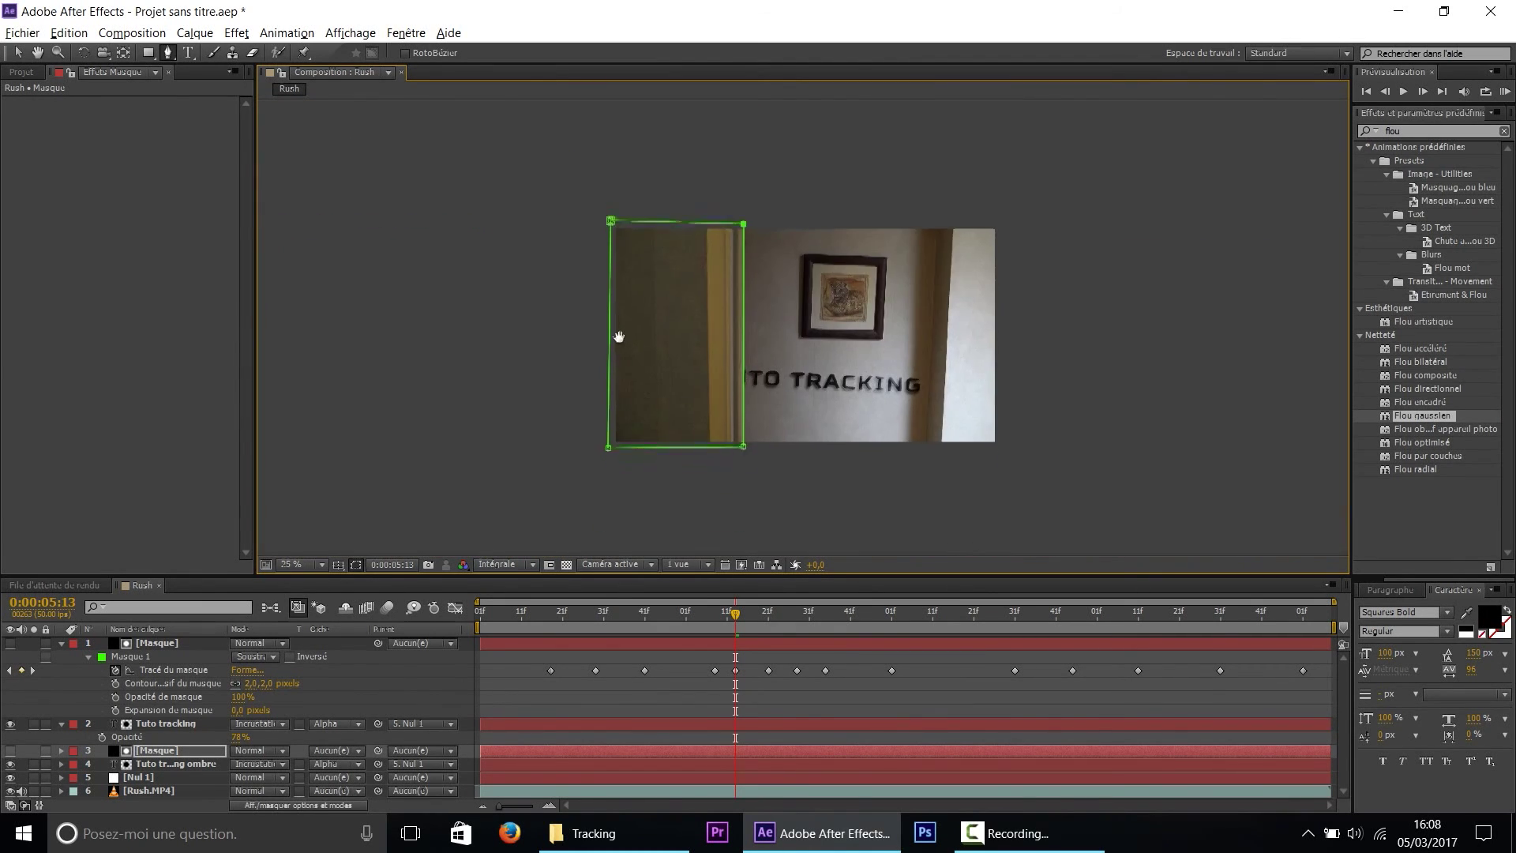
{"action": "left_click", "coordinate": [662, 696]}
{"action": "scroll", "coordinate": [782, 393], "scroll_direction": "up", "scroll_amount": 2}
{"action": "left_click_drag", "start_coordinate": [781, 392], "coordinate": [687, 342]}
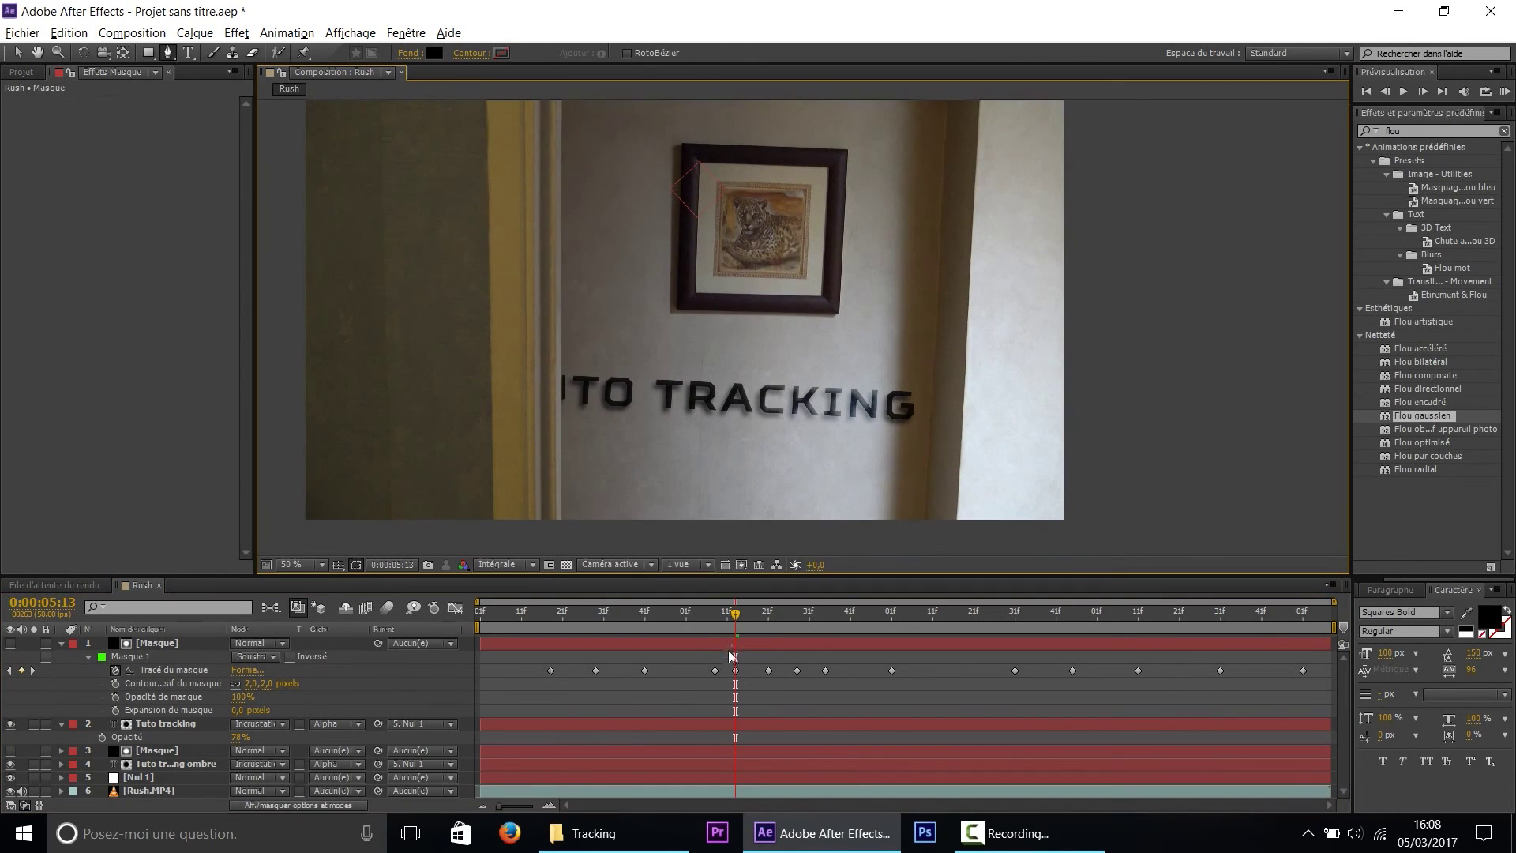
Check the text masking along the timeline up to 0:00:07:24 and collapse the properties of the Masque and "Tuto tracking" layers
{"action": "left_click_drag", "start_coordinate": [657, 618], "coordinate": [1192, 638]}
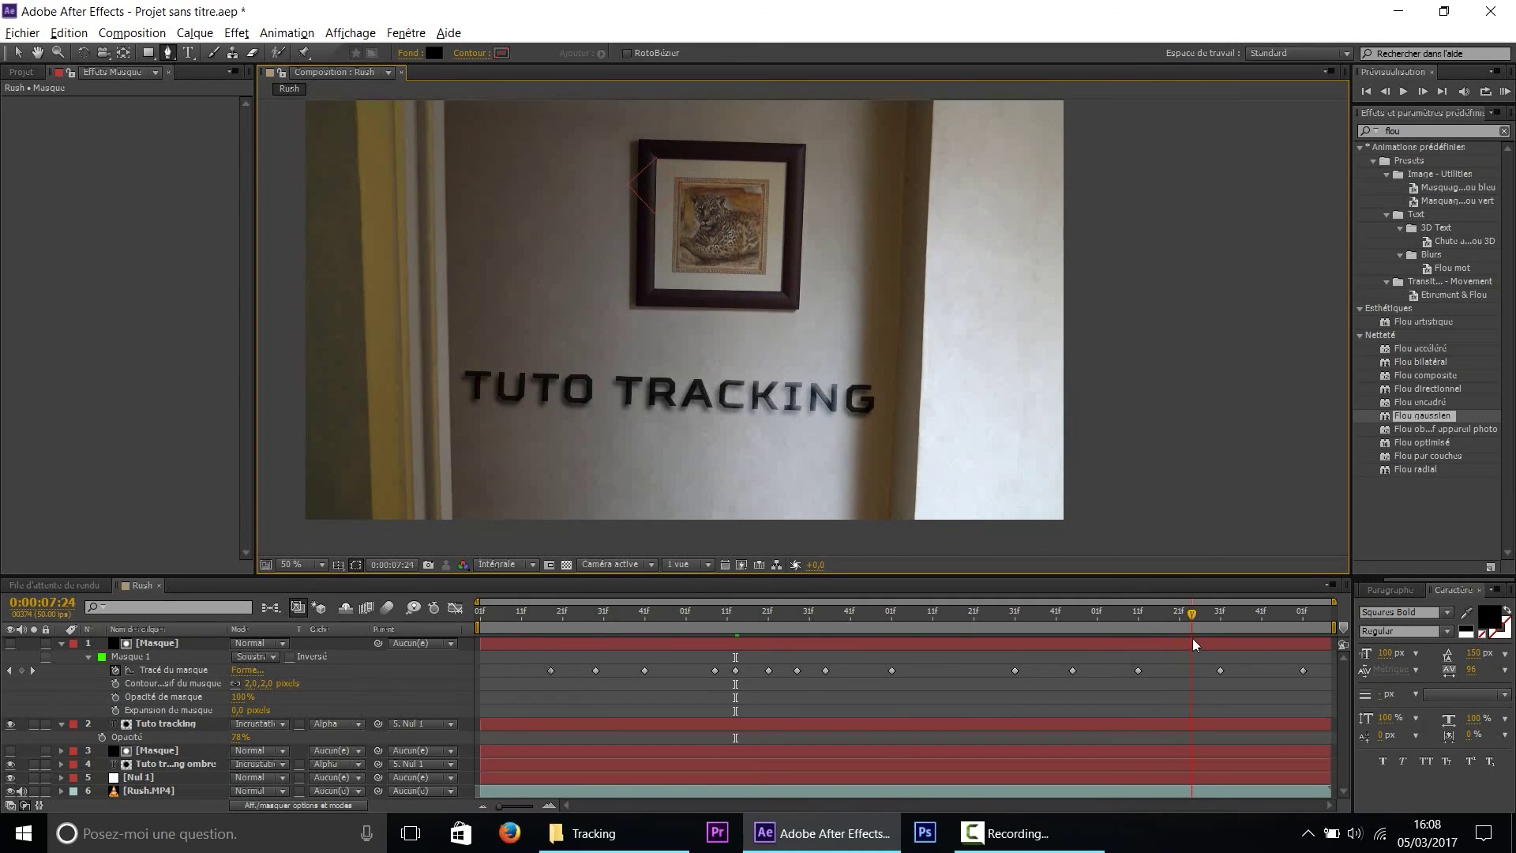
{"action": "left_click", "coordinate": [61, 645]}
{"action": "left_click", "coordinate": [62, 656]}
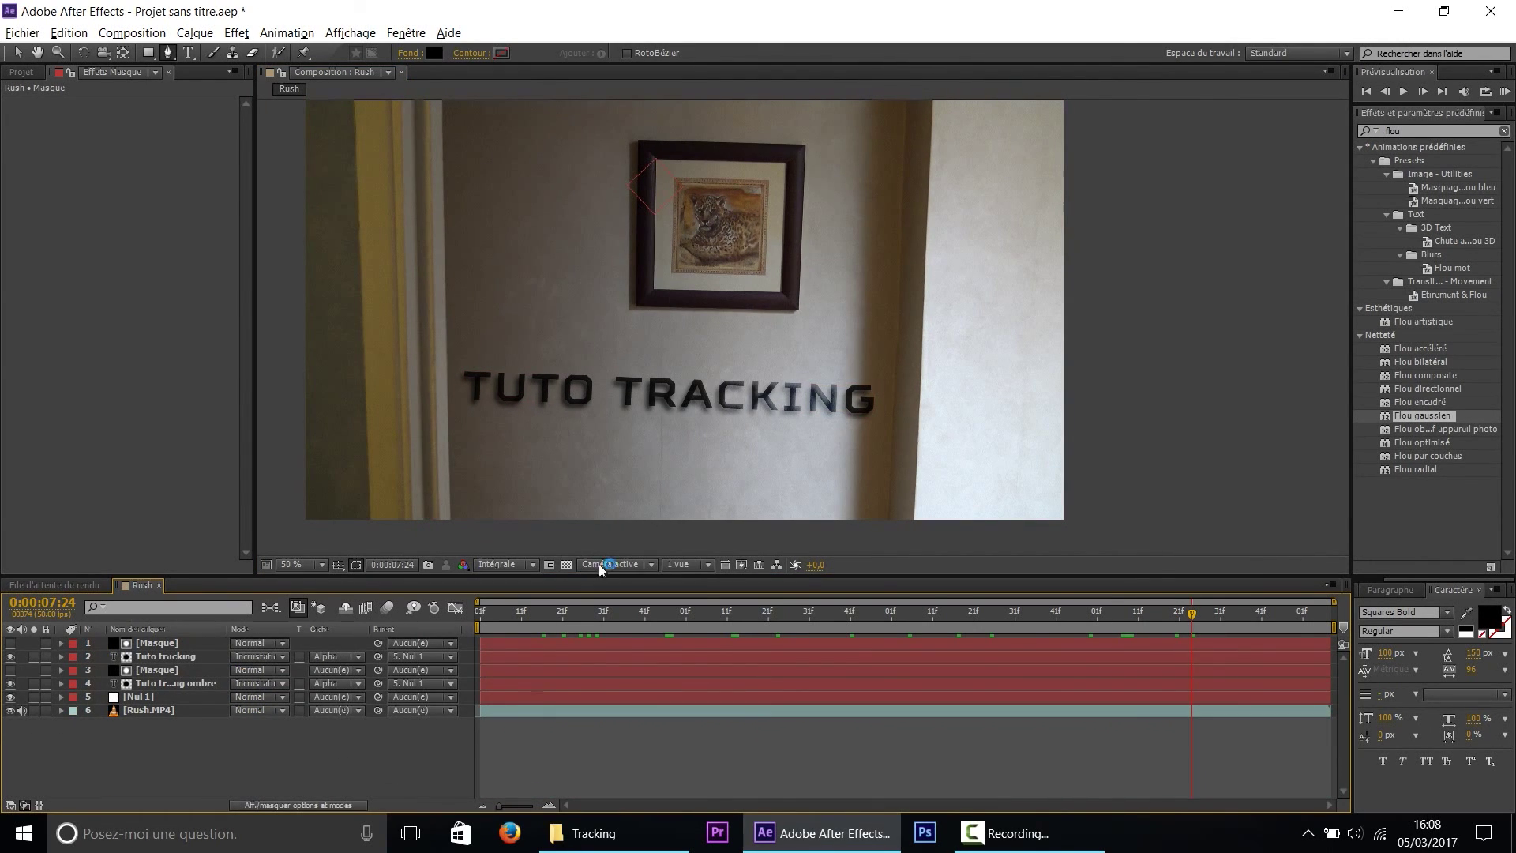
{"action": "left_click_drag", "start_coordinate": [683, 422], "coordinate": [727, 438]}
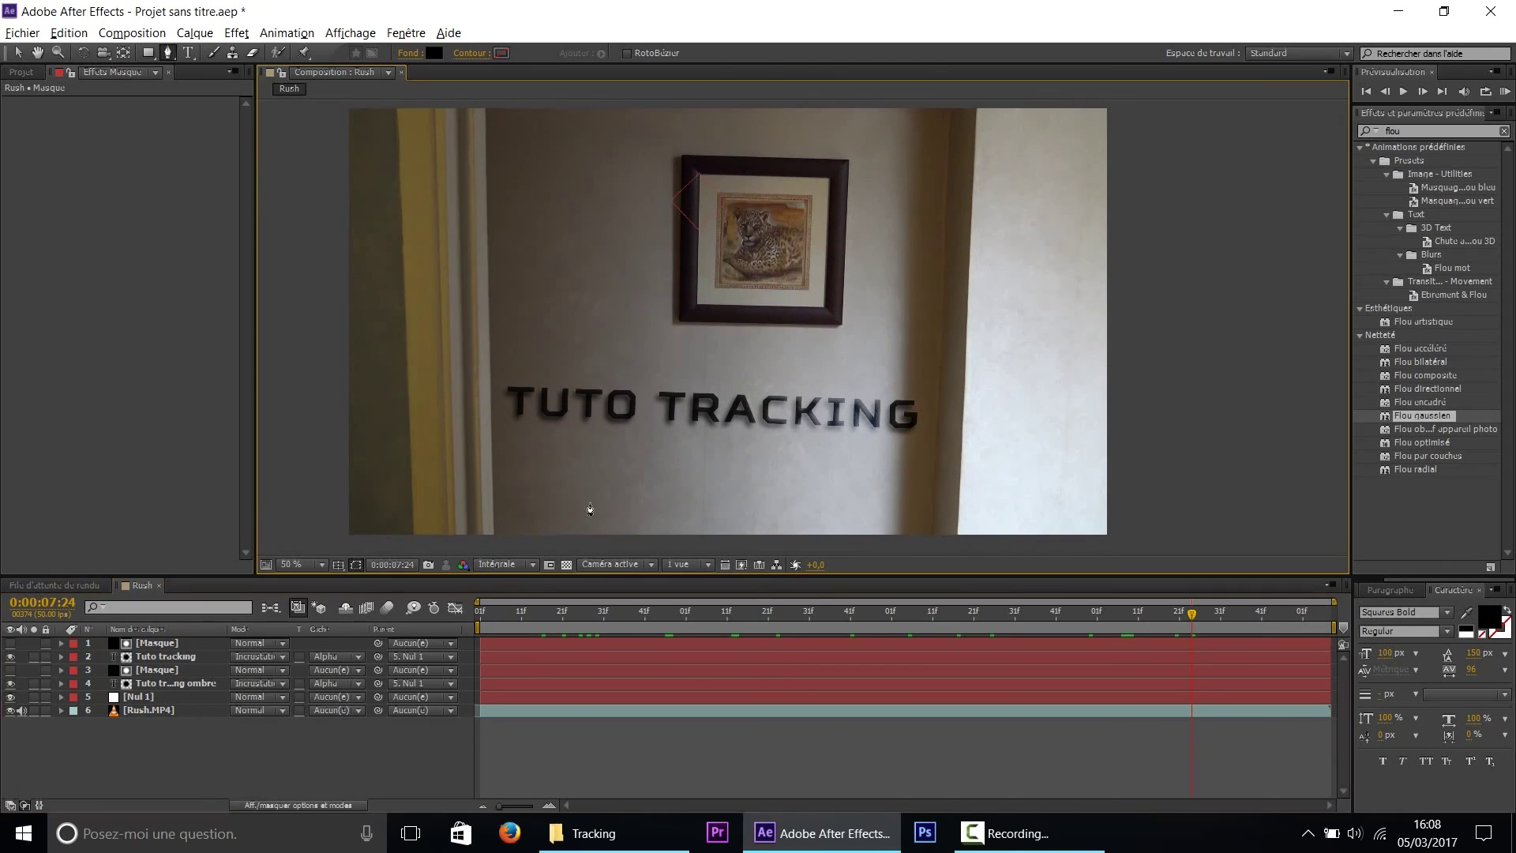
Create an adjustment layer (Calque d'effets) above all layers and apply the Magic Bullet Looks effect to it
{"action": "right_click", "coordinate": [162, 745]}
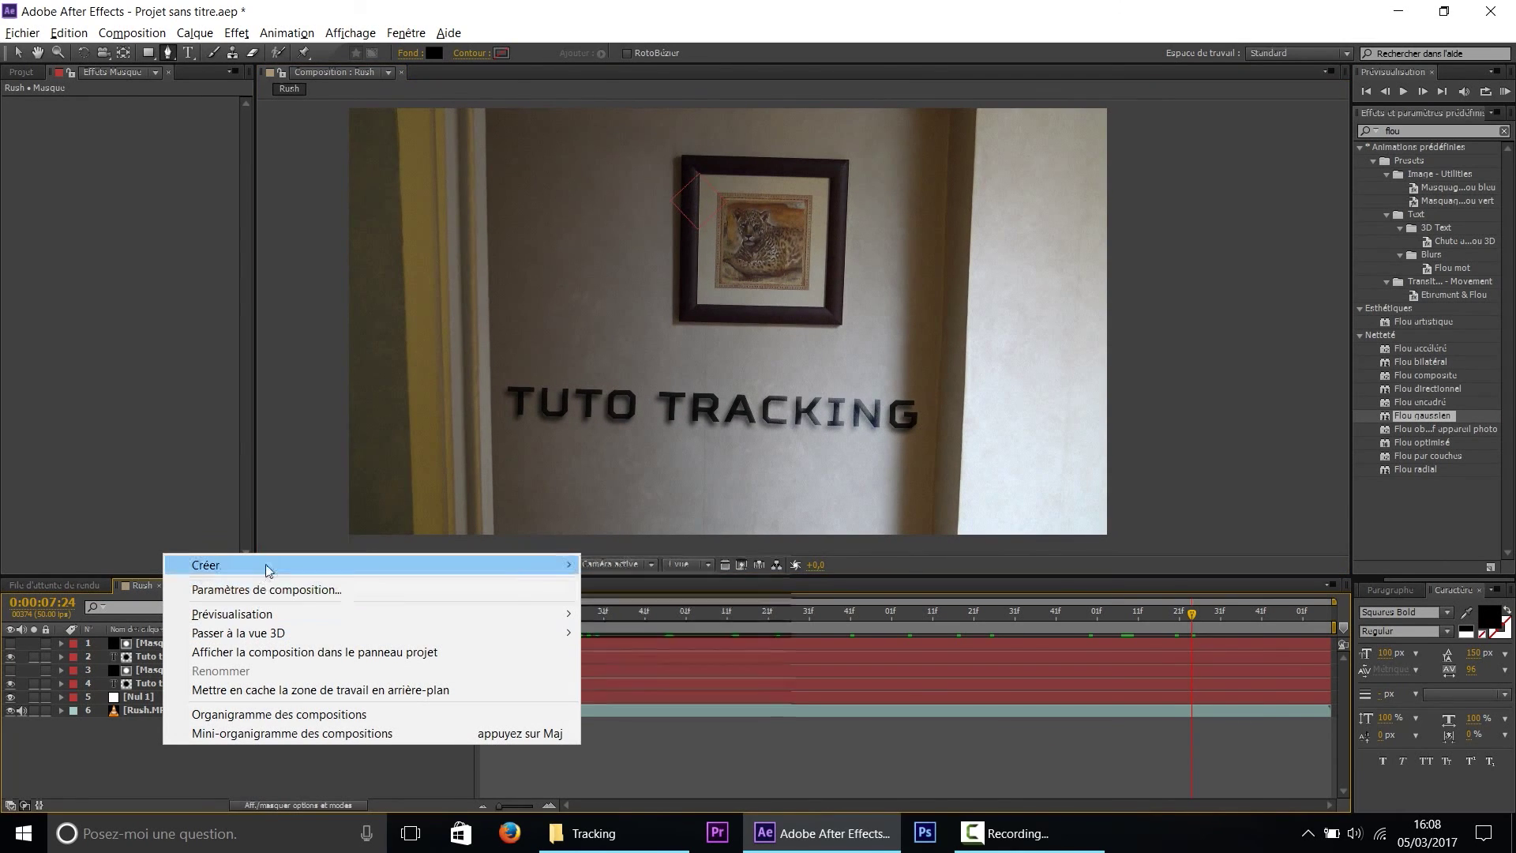
{"action": "mouse_move", "coordinate": [272, 568]}
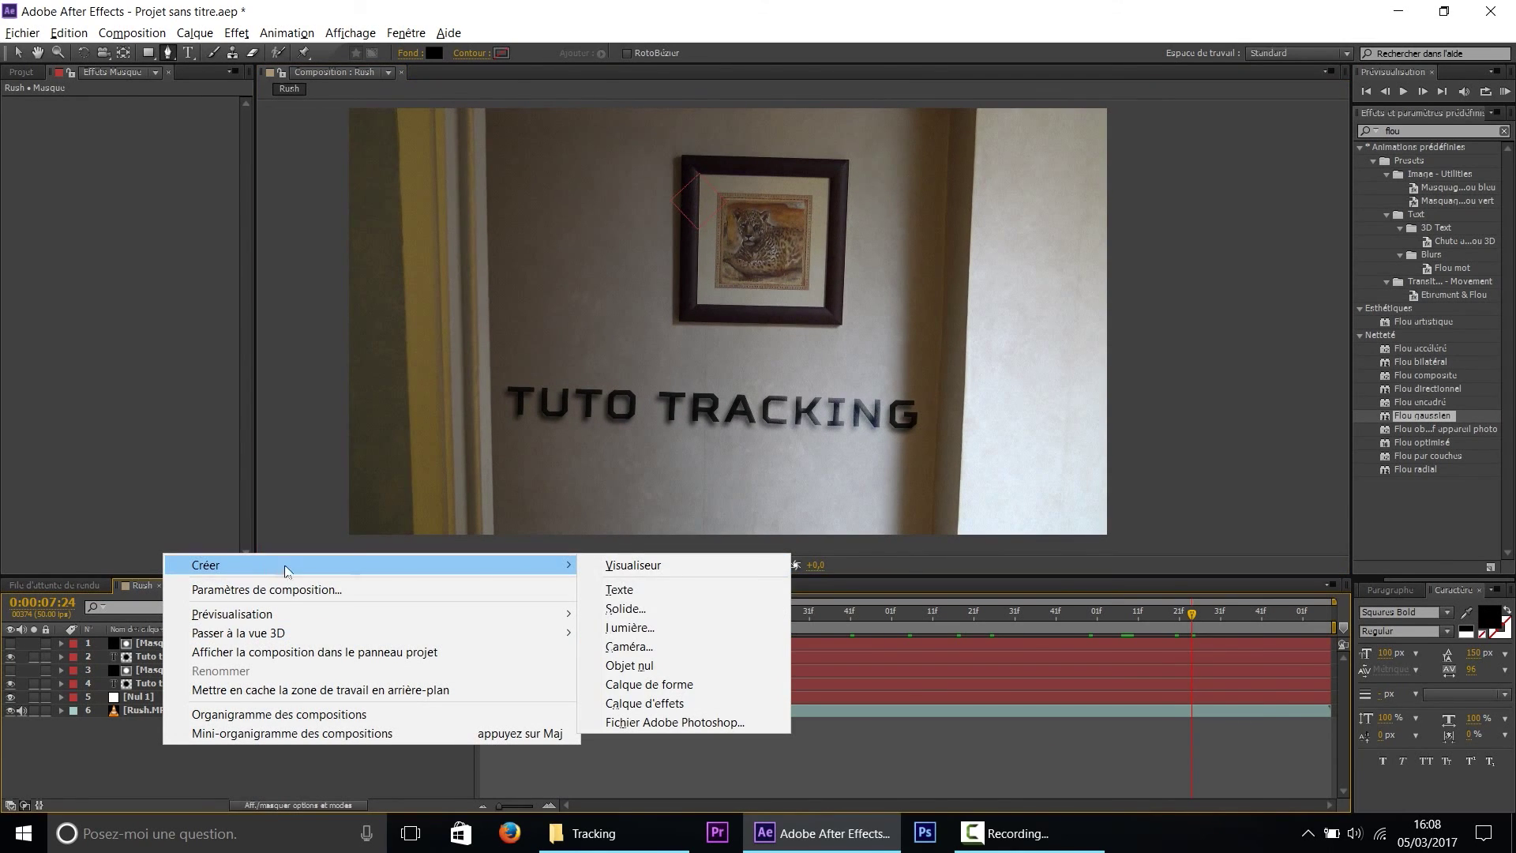
{"action": "left_click", "coordinate": [648, 703]}
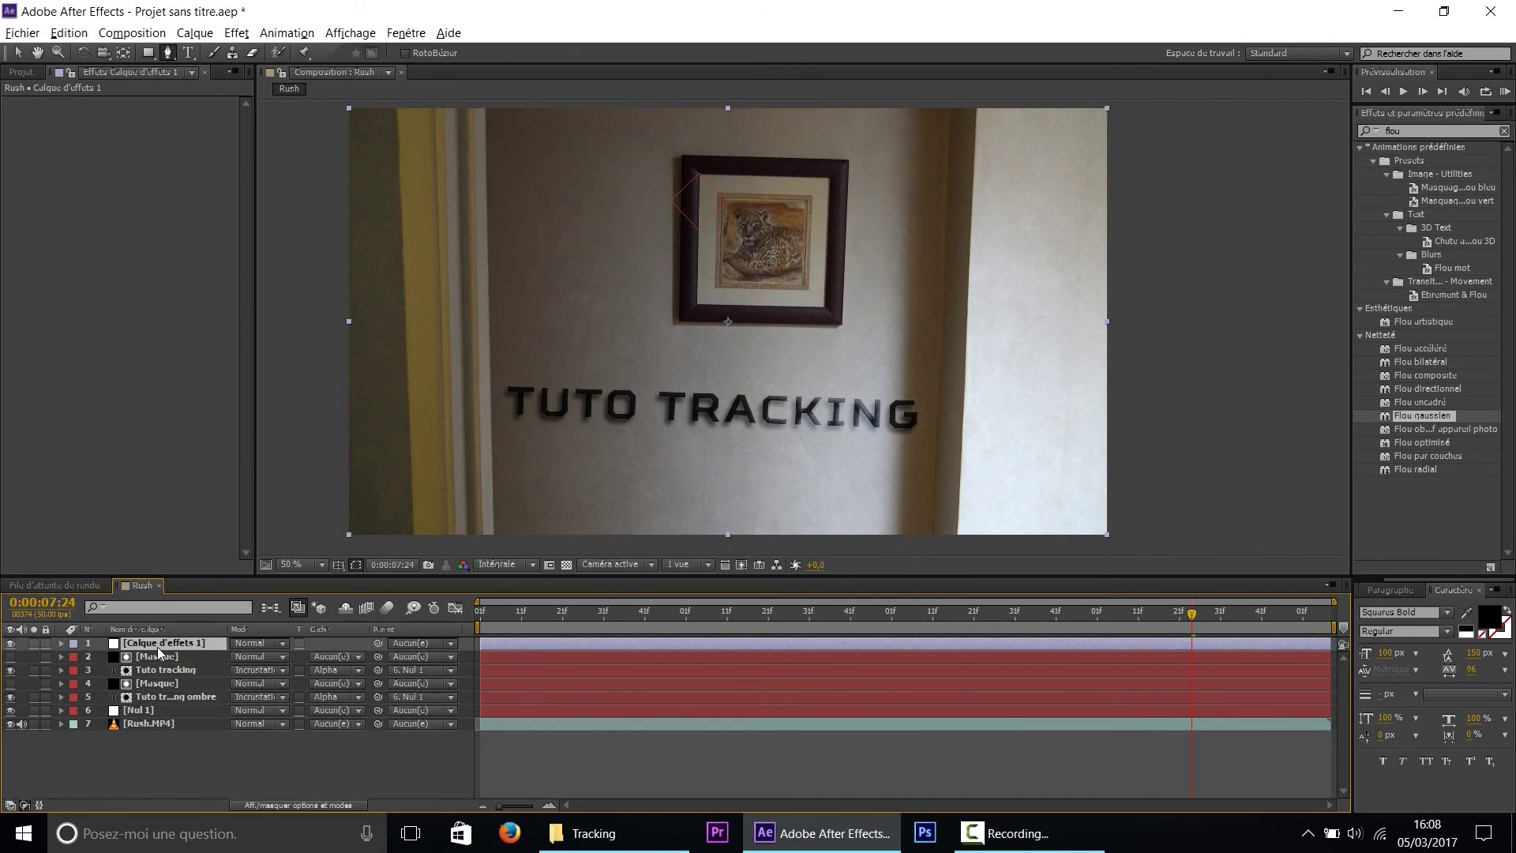
{"action": "left_click", "coordinate": [236, 32]}
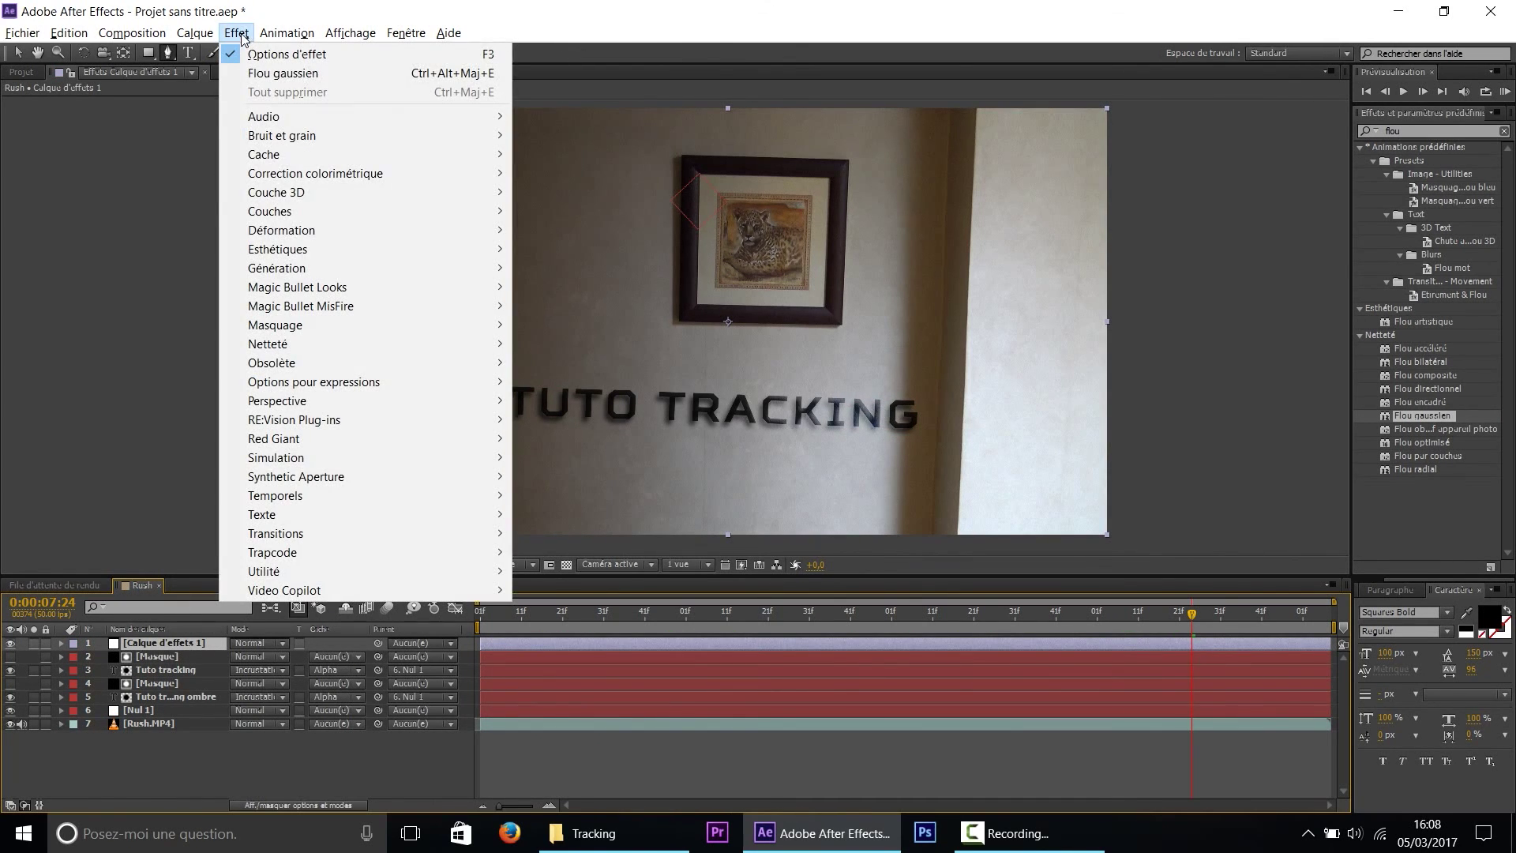
{"action": "mouse_move", "coordinate": [322, 297]}
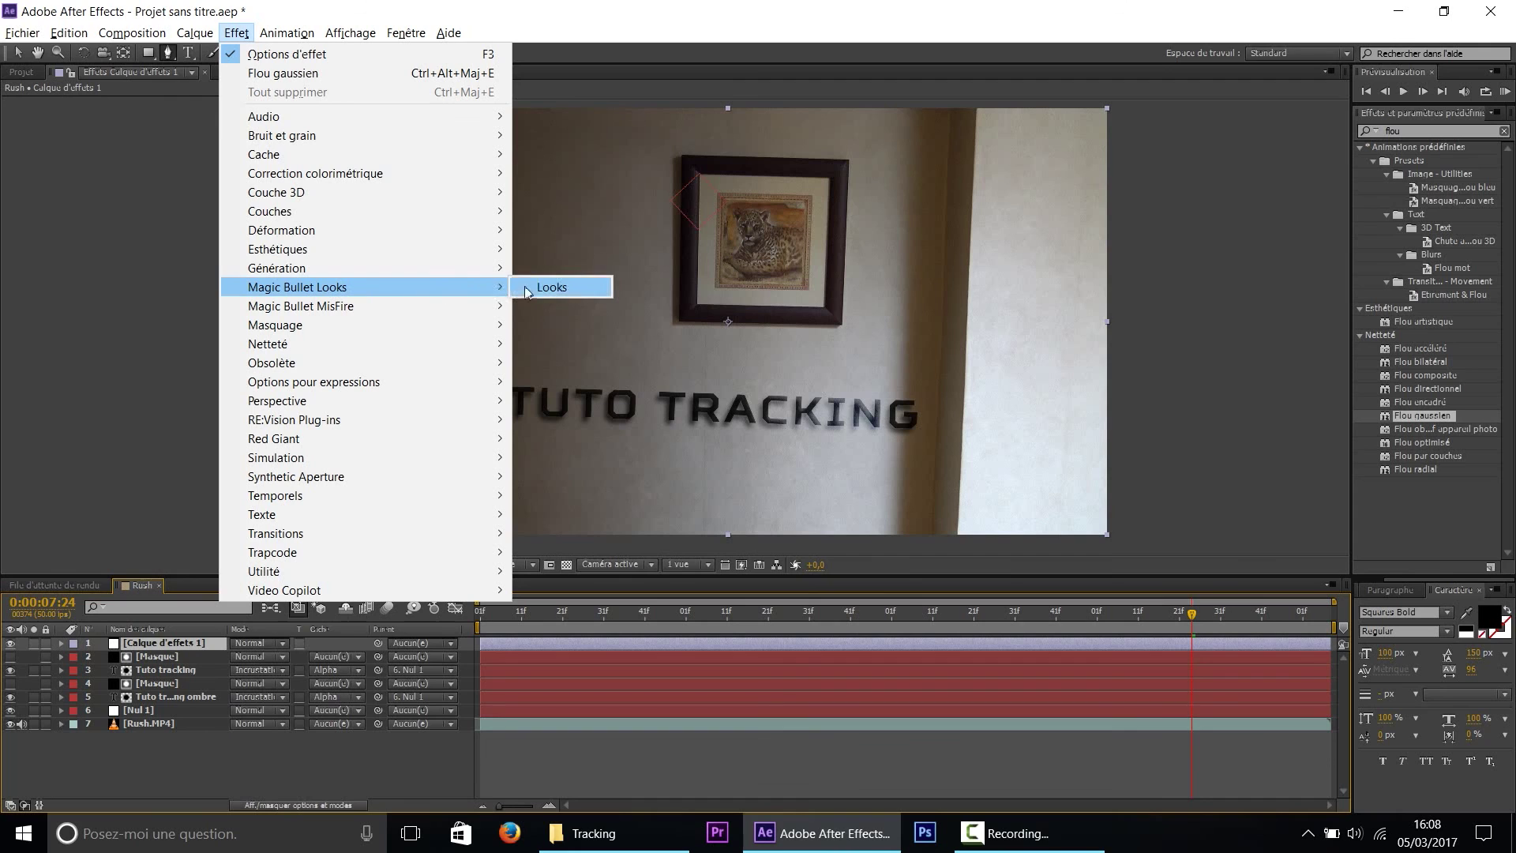
{"action": "left_click", "coordinate": [534, 287]}
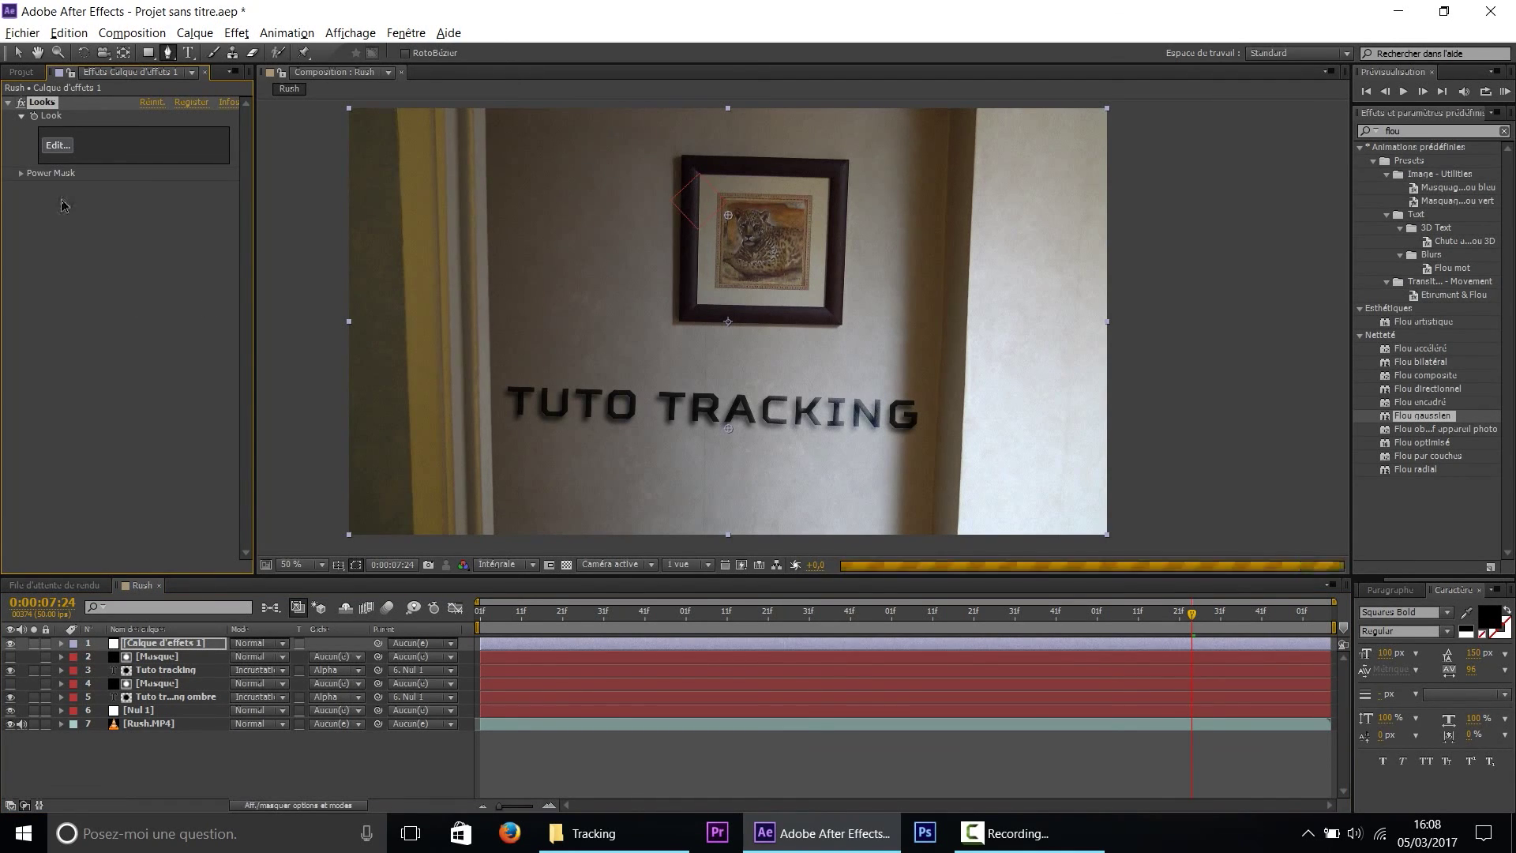
{"action": "key", "text": "v"}
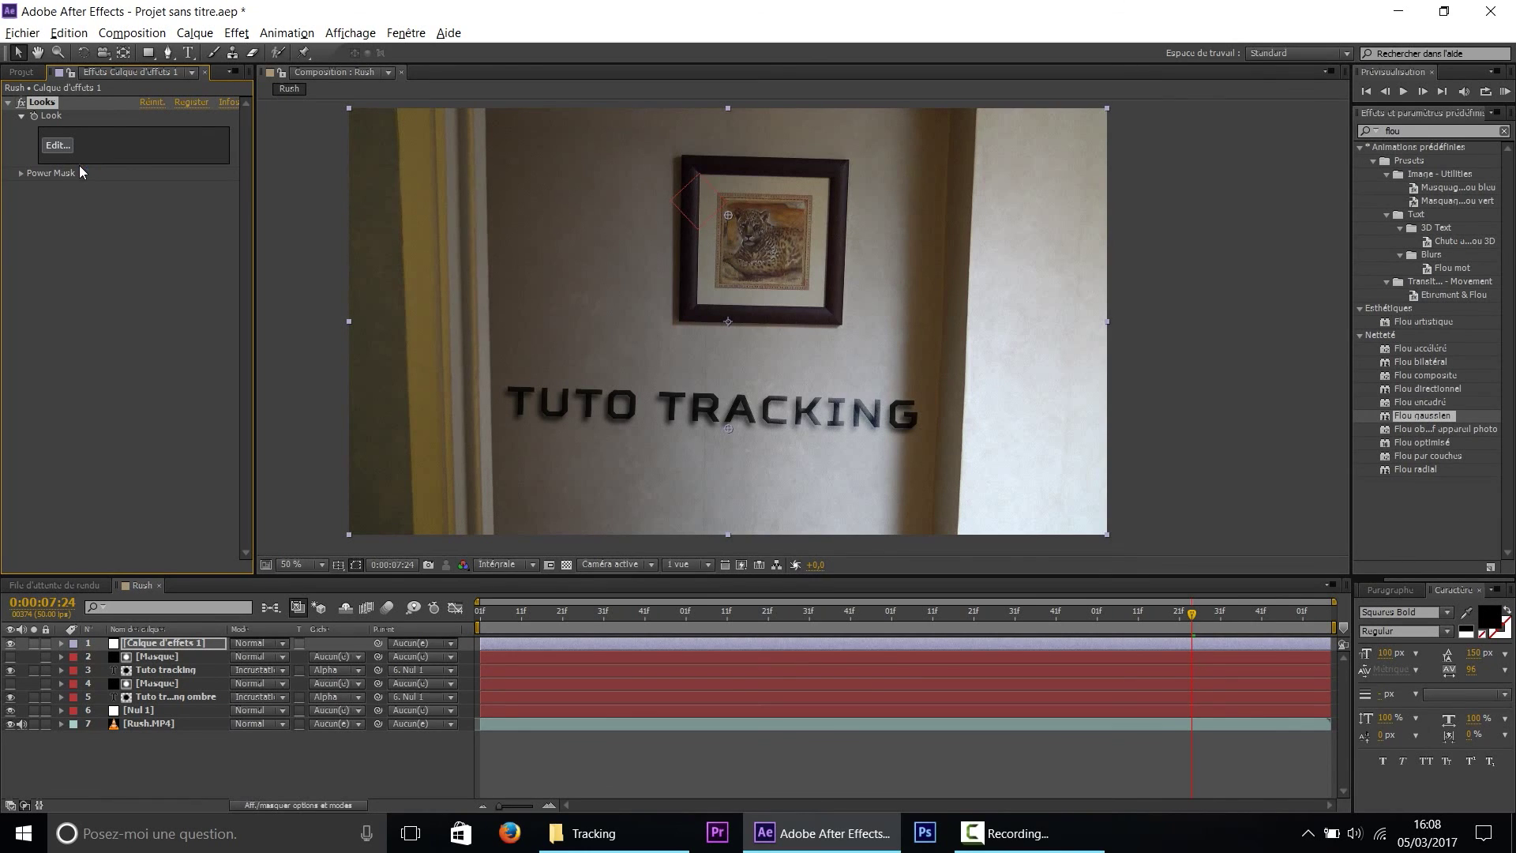
Edit the adjustment layer's look in Magic Bullet Looks, choosing the Stylized preset Days of Night, and apply it
{"action": "left_click", "coordinate": [59, 147]}
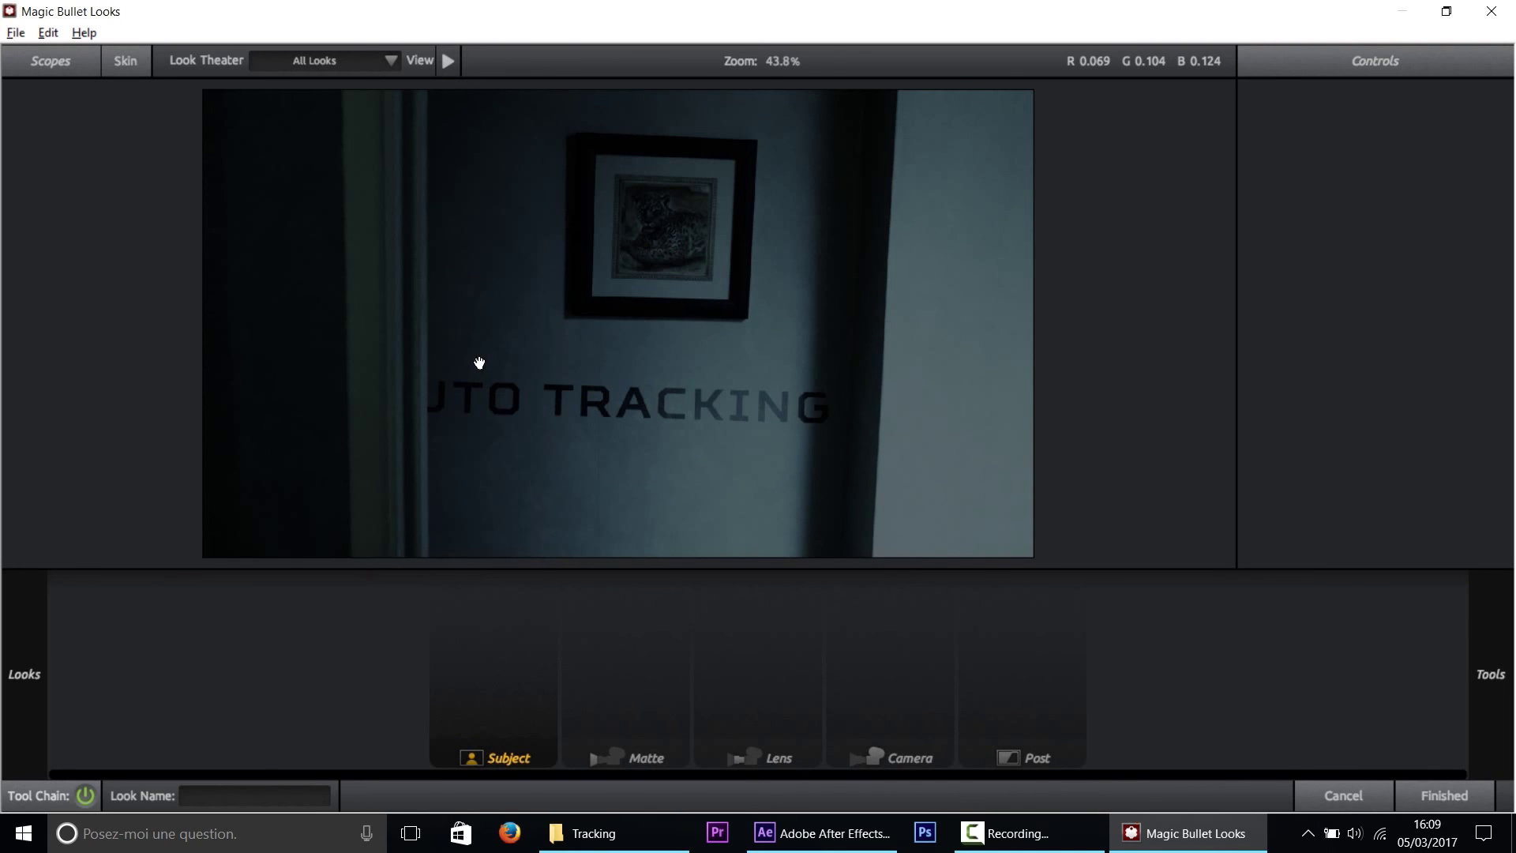
{"action": "mouse_move", "coordinate": [3, 304]}
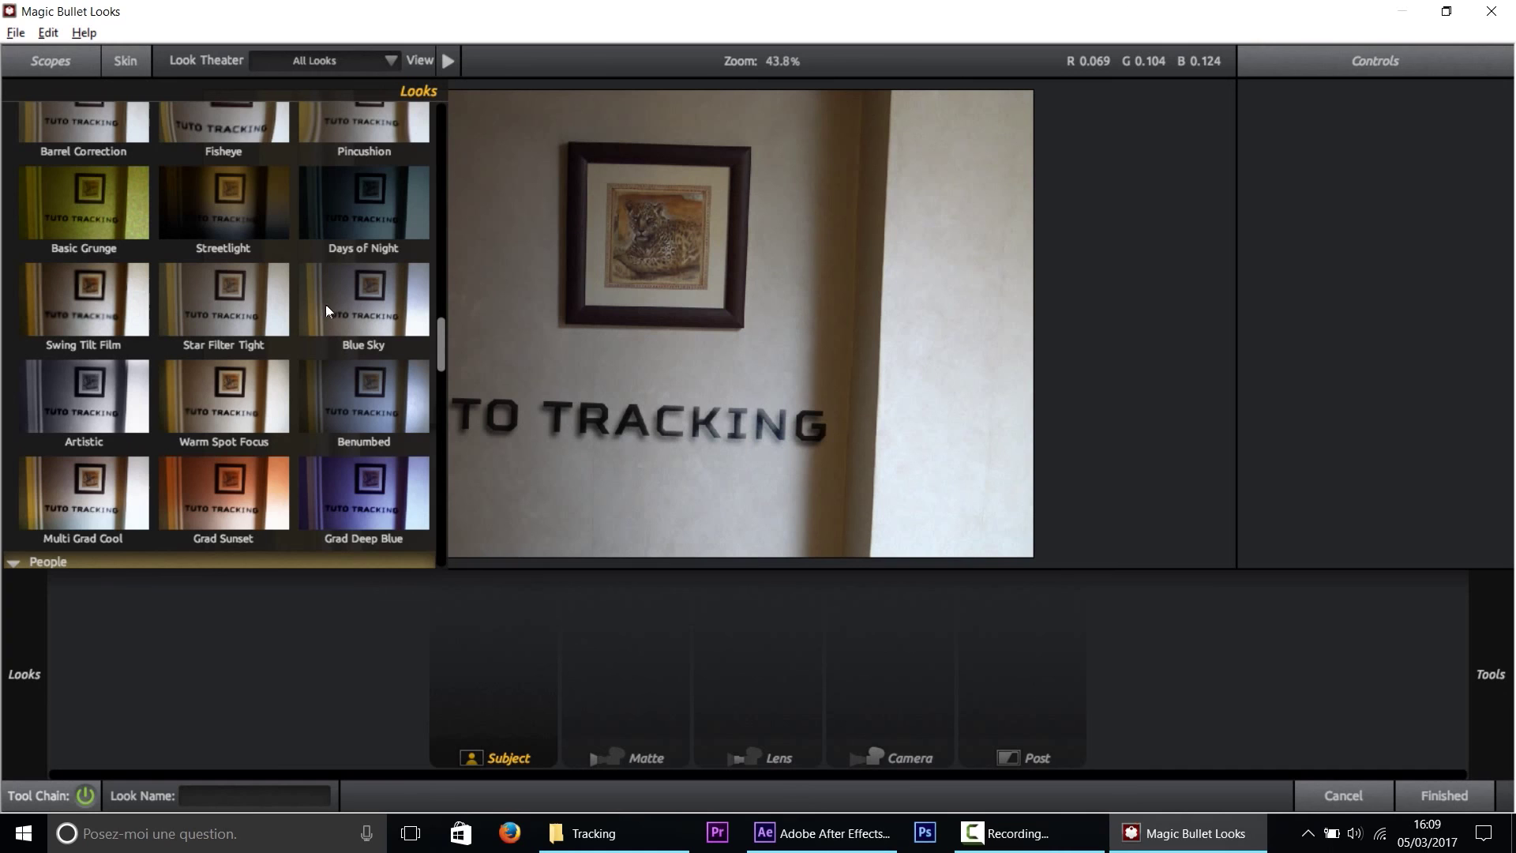
{"action": "scroll", "coordinate": [327, 300], "scroll_direction": "up", "scroll_amount": 5}
{"action": "scroll", "coordinate": [333, 404], "scroll_direction": "down", "scroll_amount": 3}
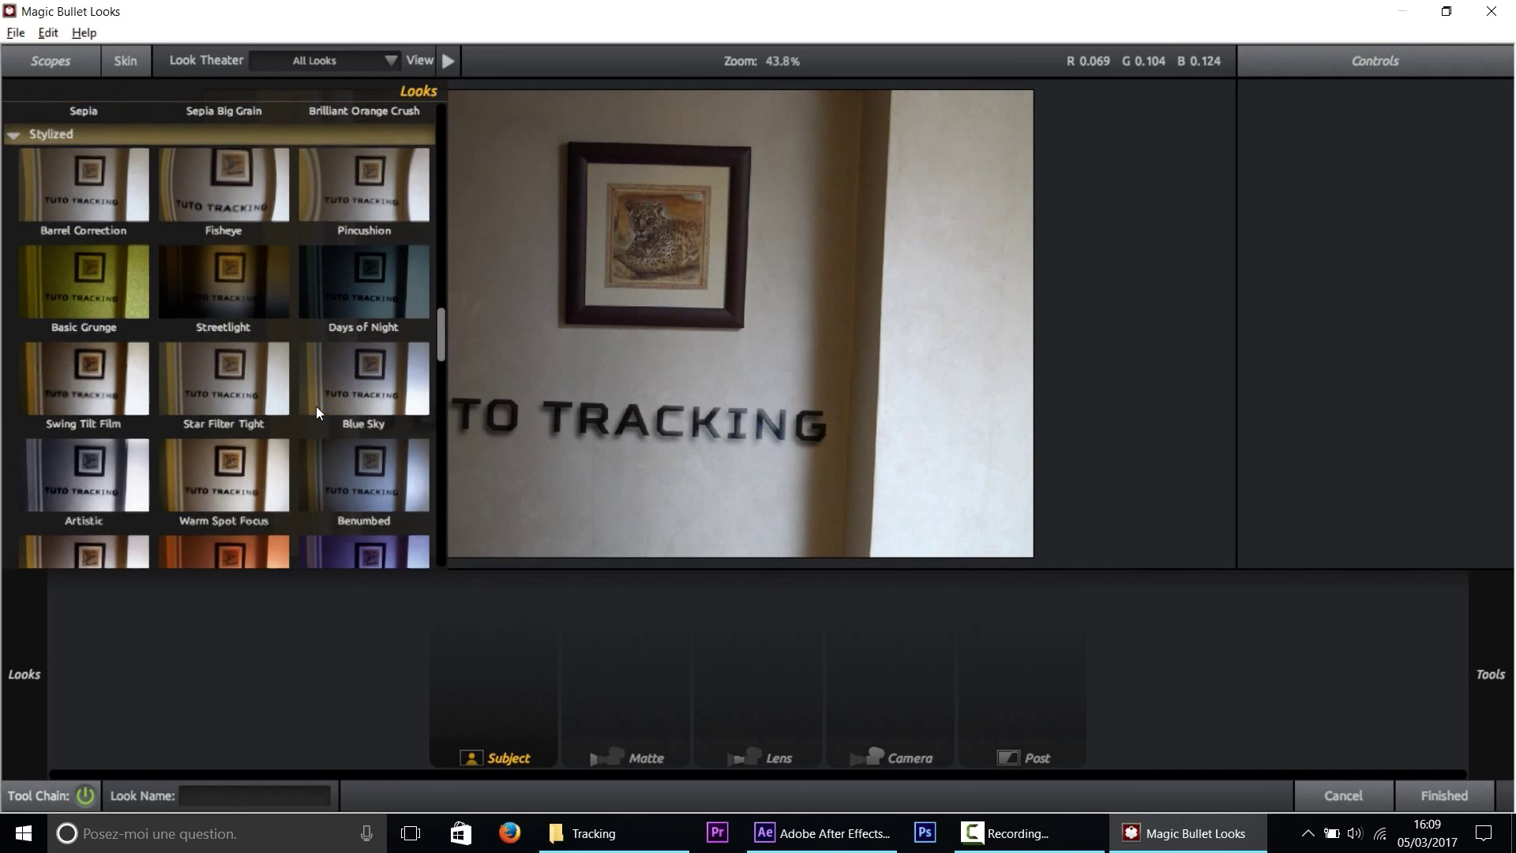
{"action": "scroll", "coordinate": [316, 406], "scroll_direction": "up", "scroll_amount": 1}
{"action": "left_click", "coordinate": [349, 328]}
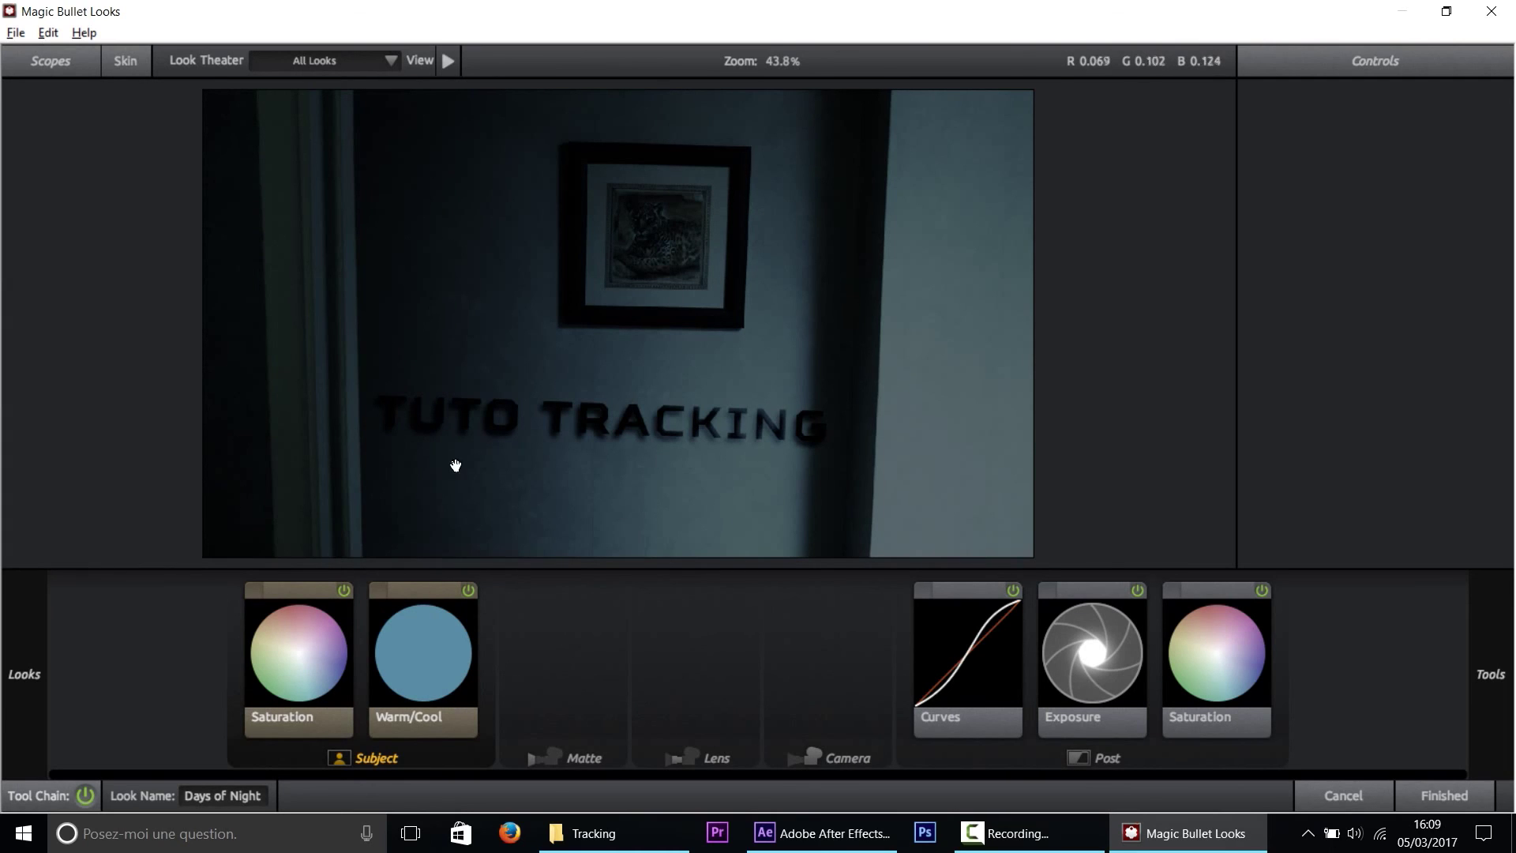
{"action": "left_click", "coordinate": [1441, 798]}
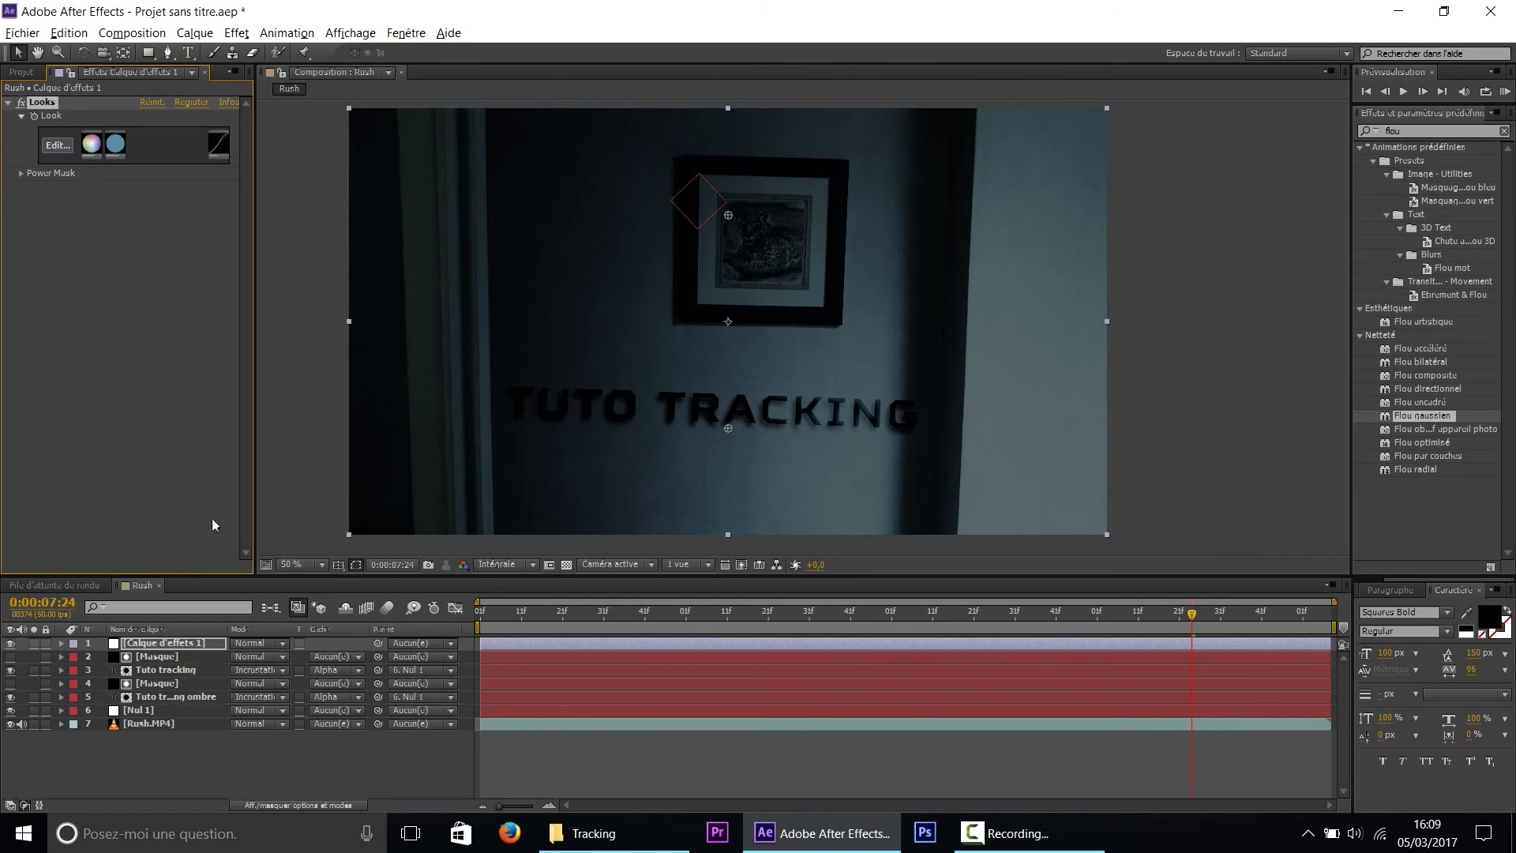
Review the graded shot at several moments along the timeline, including 0:00:05:25 and 0:00:06:38, to check the text and its masking
{"action": "left_click", "coordinate": [475, 731]}
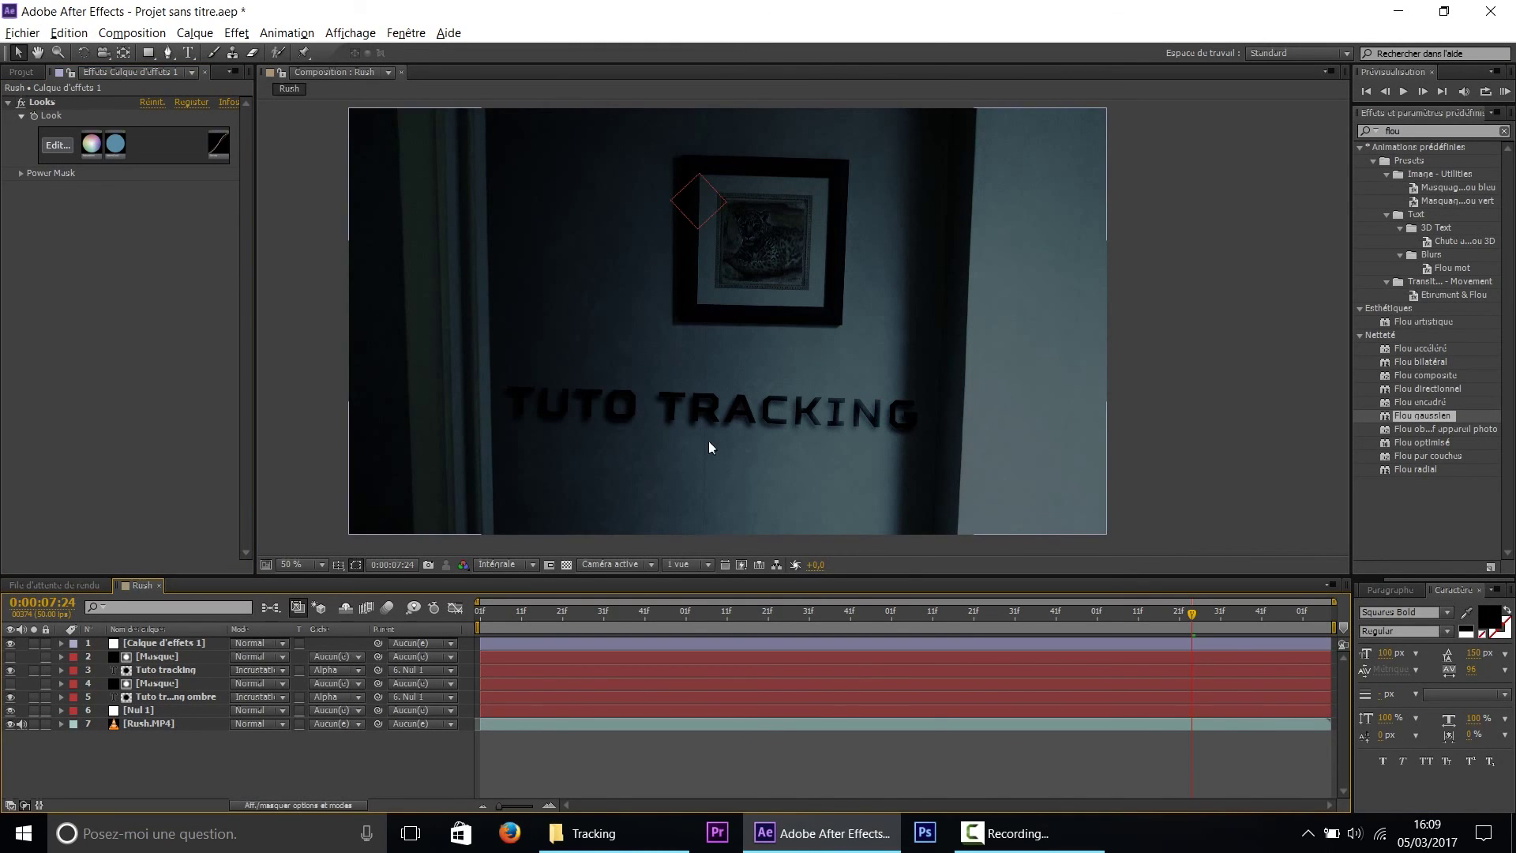
{"action": "left_click_drag", "start_coordinate": [737, 448], "coordinate": [764, 438]}
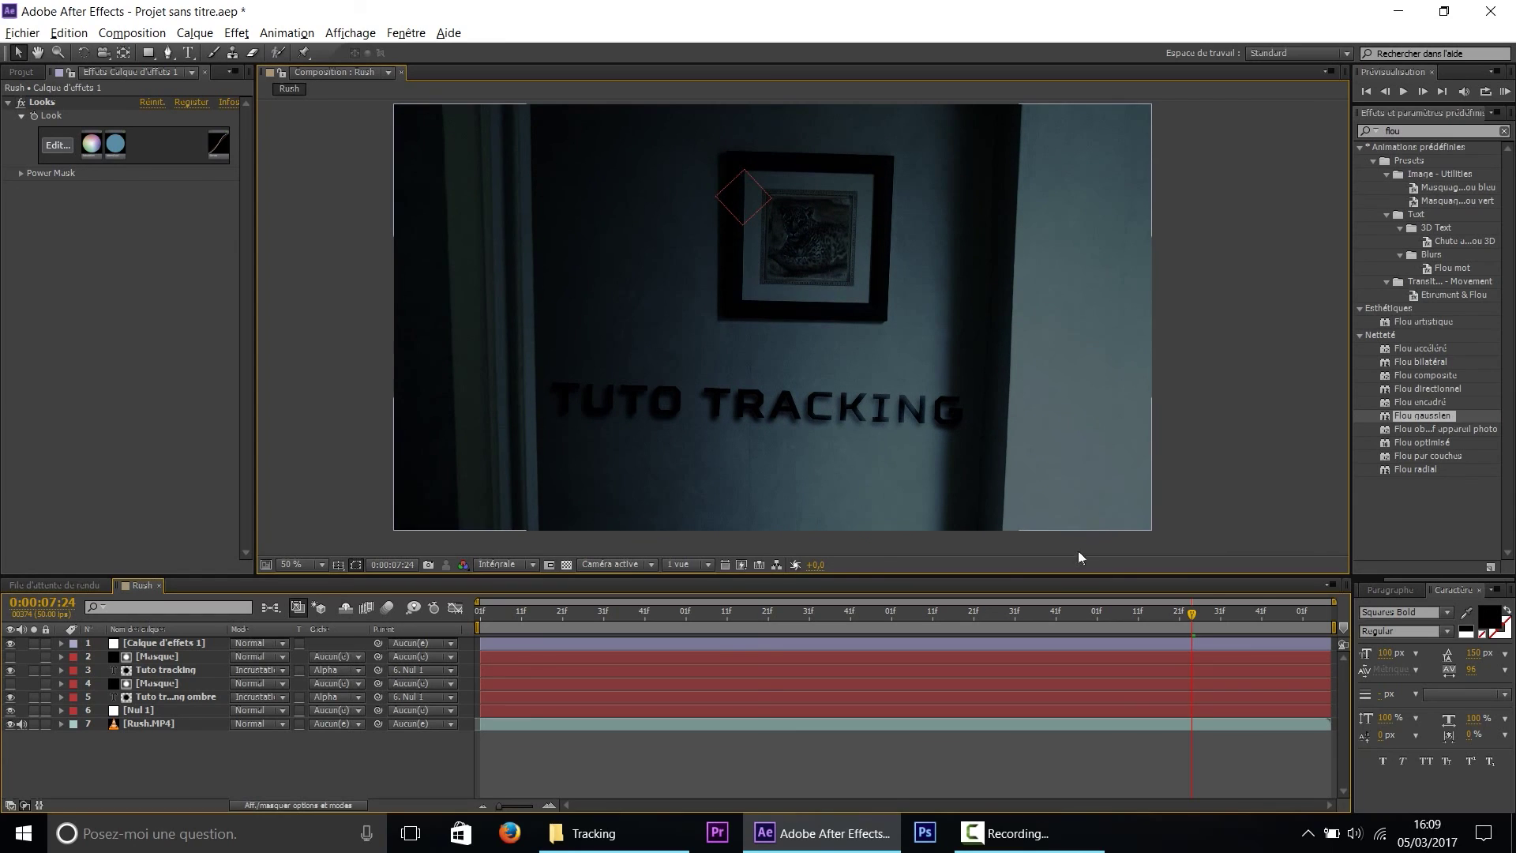
{"action": "mouse_move", "coordinate": [1023, 624]}
{"action": "left_mouse_down"}
{"action": "mouse_move", "coordinate": [677, 633]}
{"action": "mouse_move", "coordinate": [1044, 613]}
{"action": "left_mouse_up"}
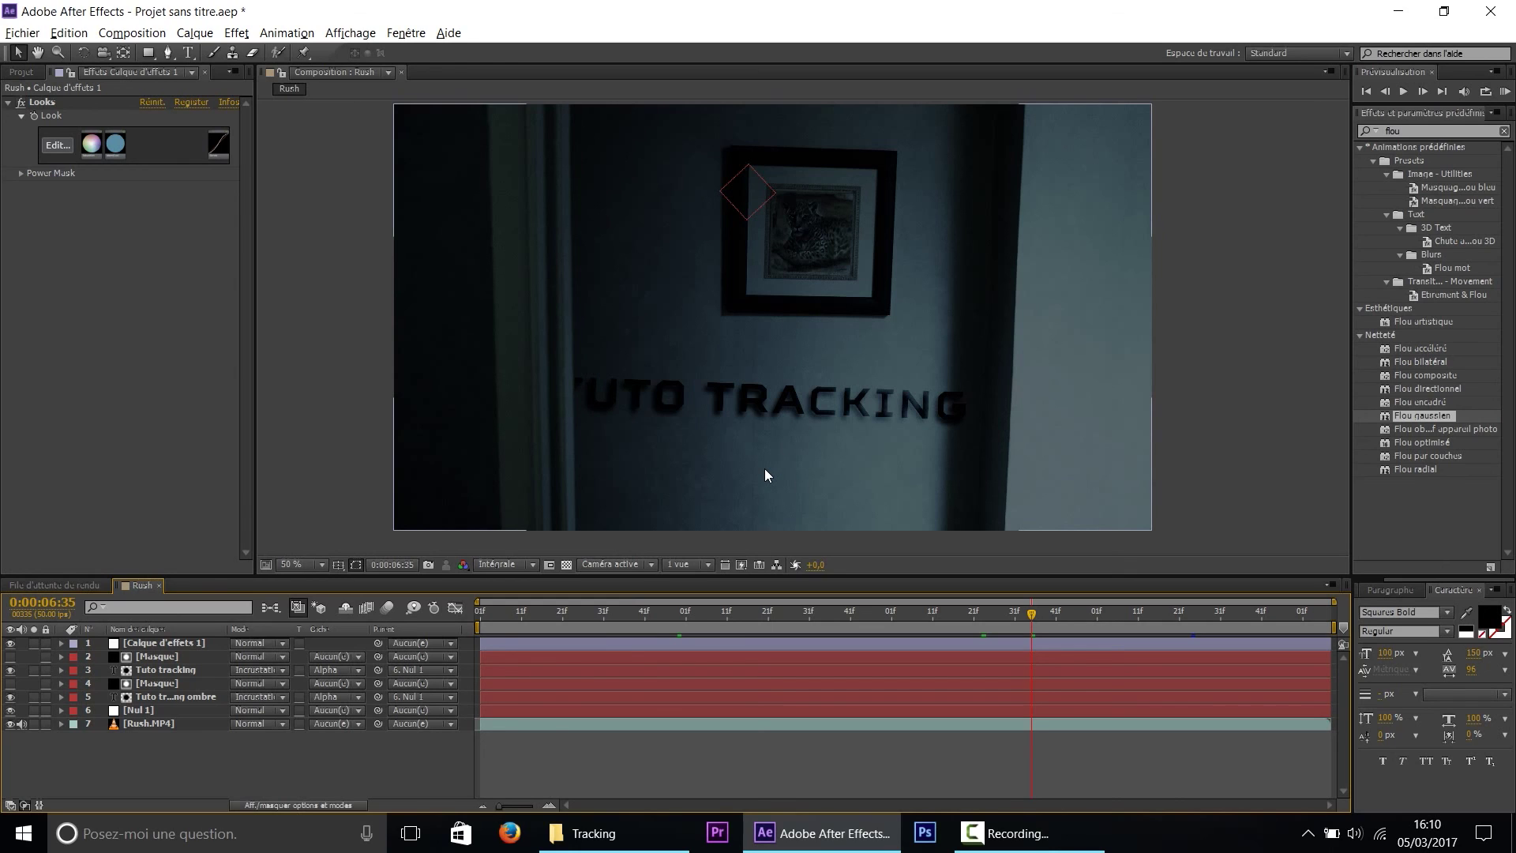
{"action": "left_click_drag", "start_coordinate": [1029, 613], "coordinate": [789, 632]}
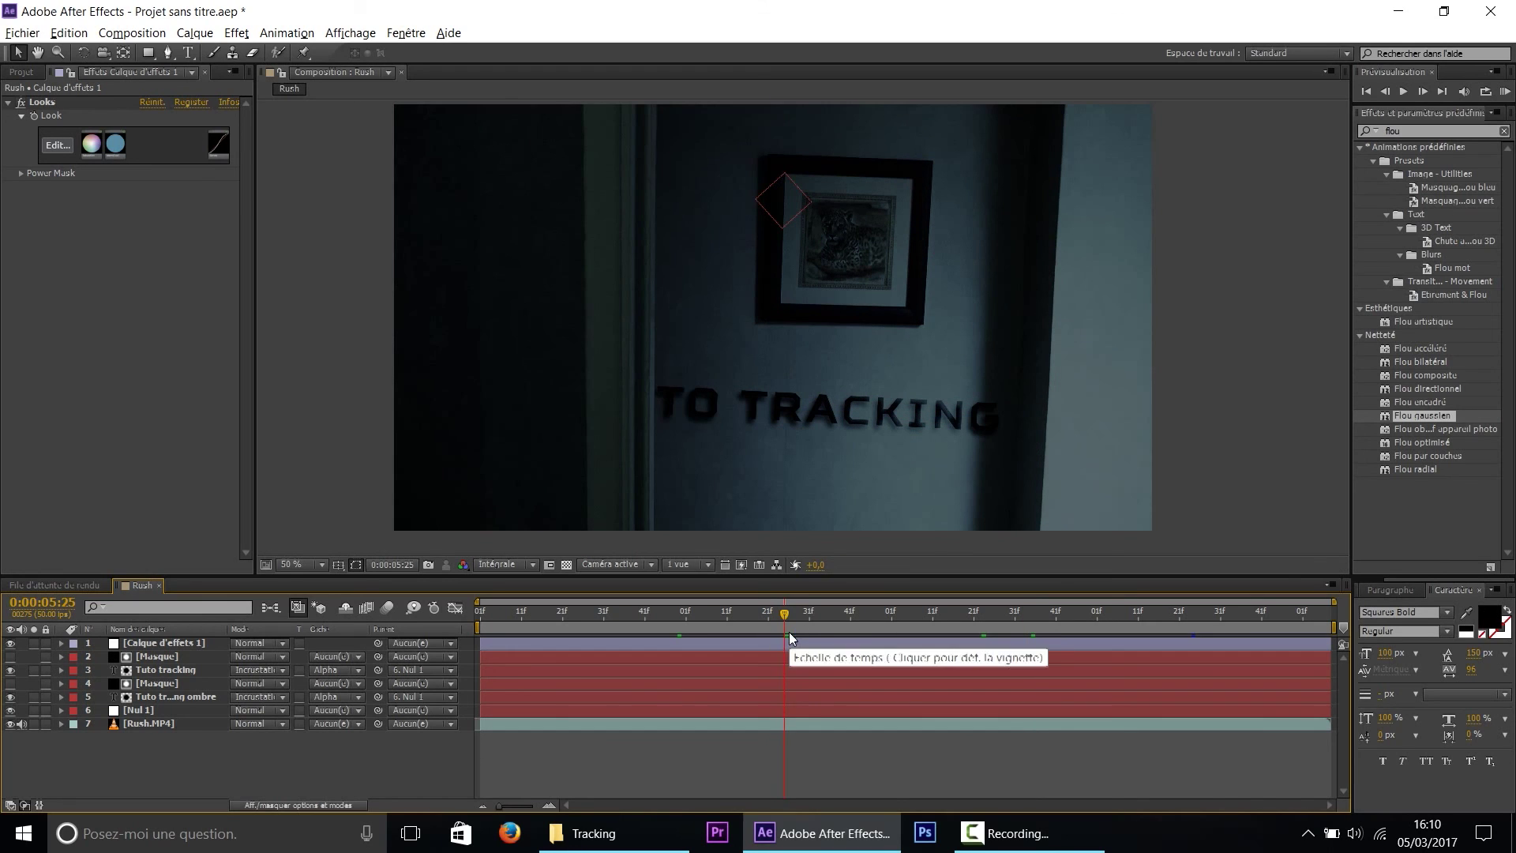
{"action": "left_click", "coordinate": [1043, 607]}
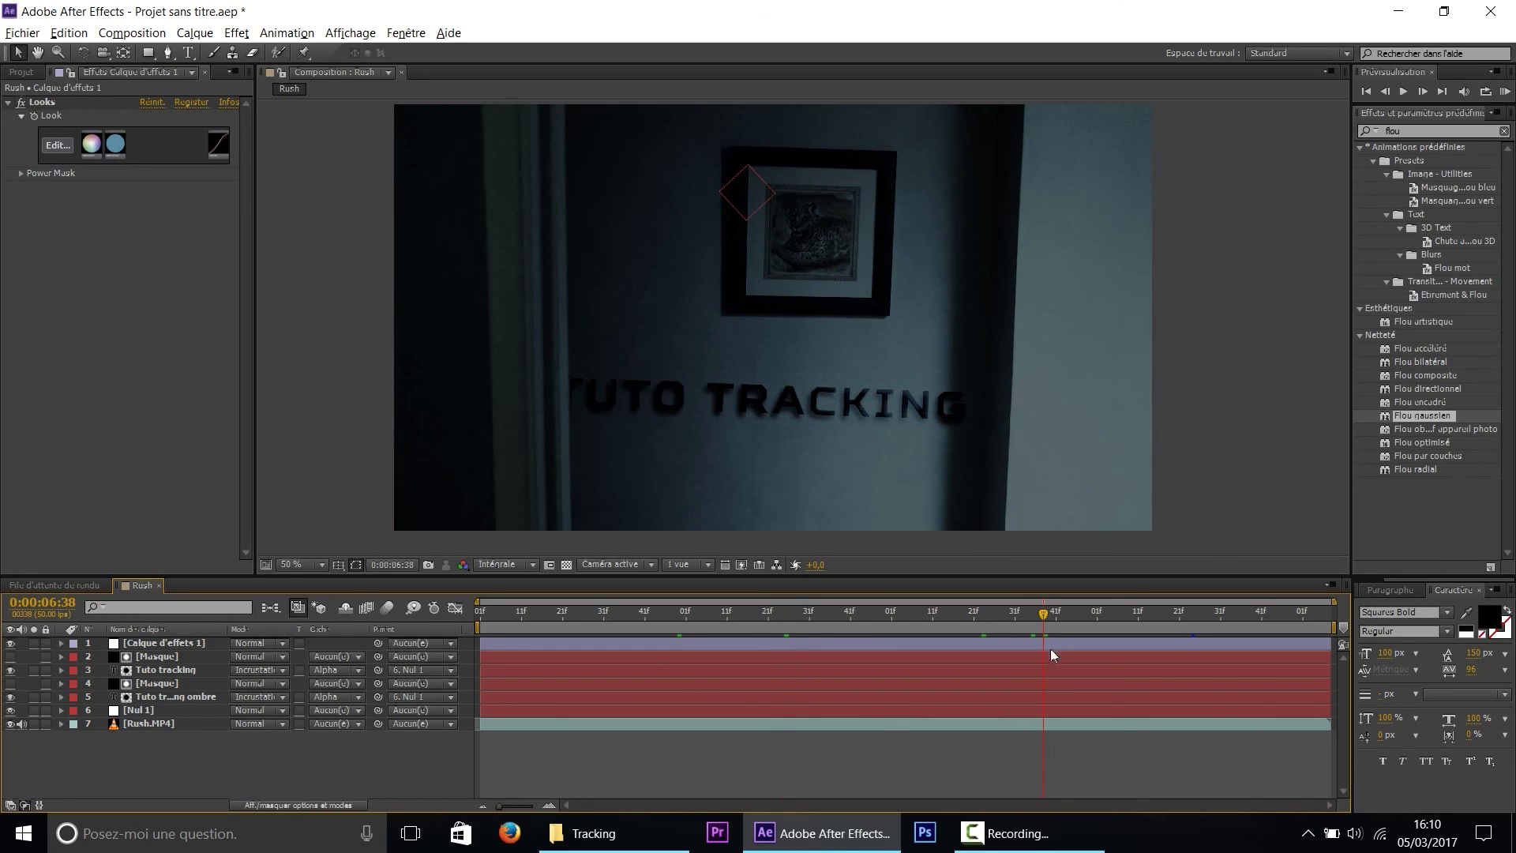